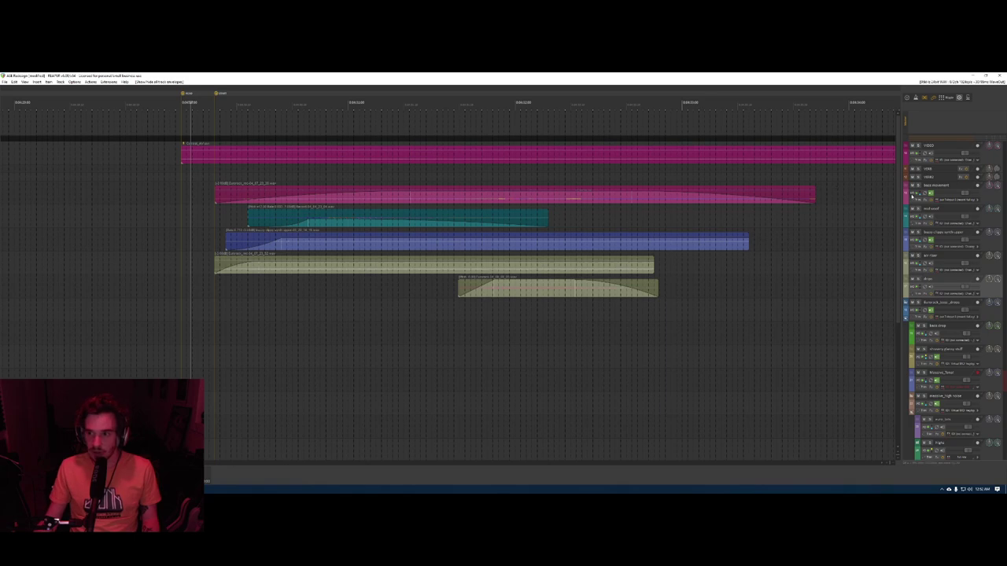
# - Inspect the Altiverb reverb with The Great Pyramid space on the first reverb track
pyautogui.click(868, 196)
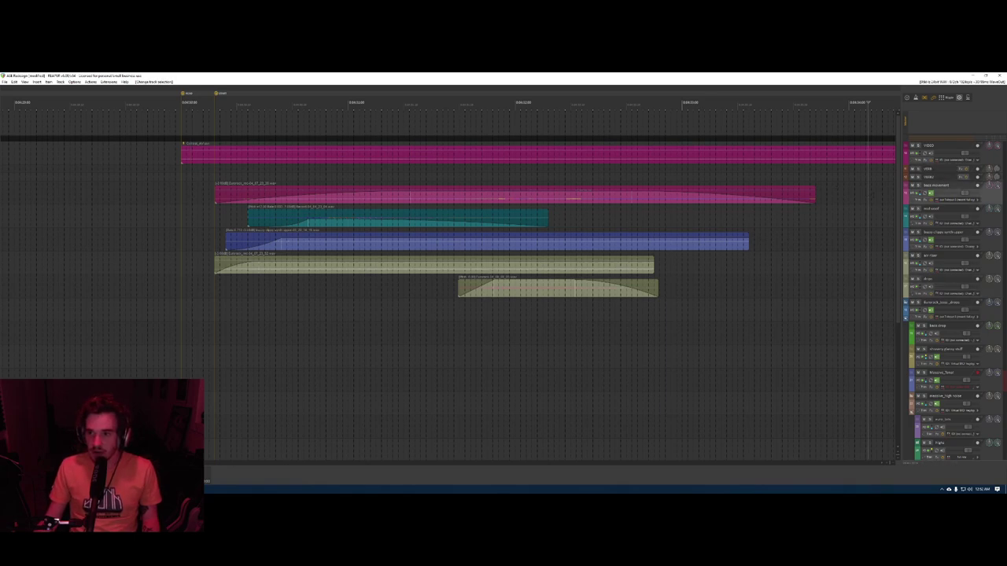
pyautogui.click(991, 155)
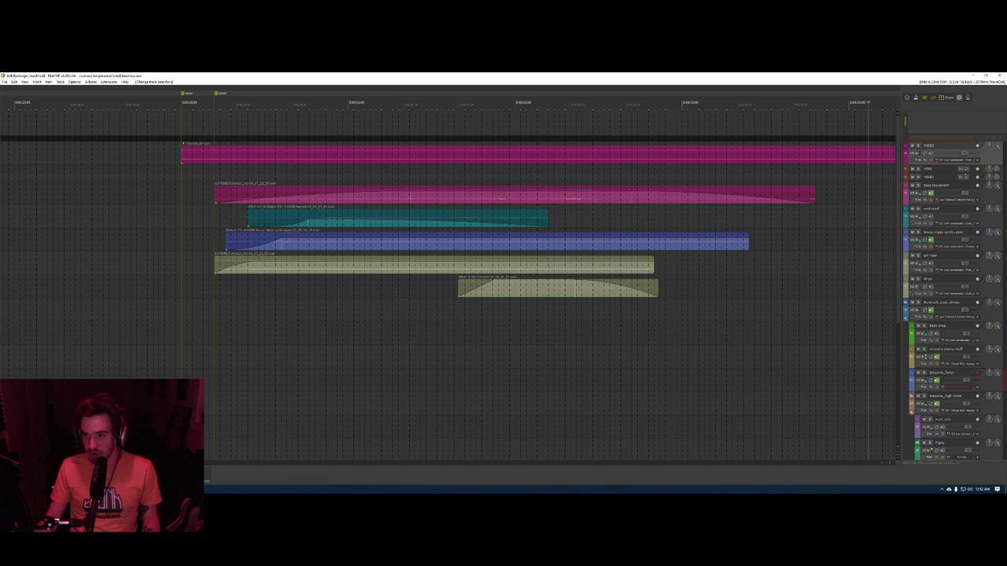
pyautogui.click(873, 169)
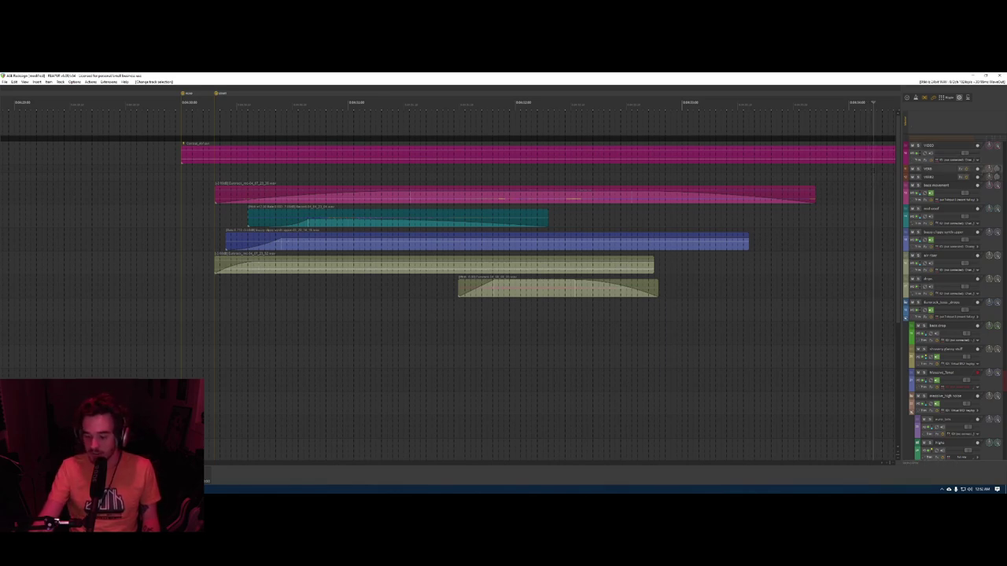
pyautogui.click(961, 169)
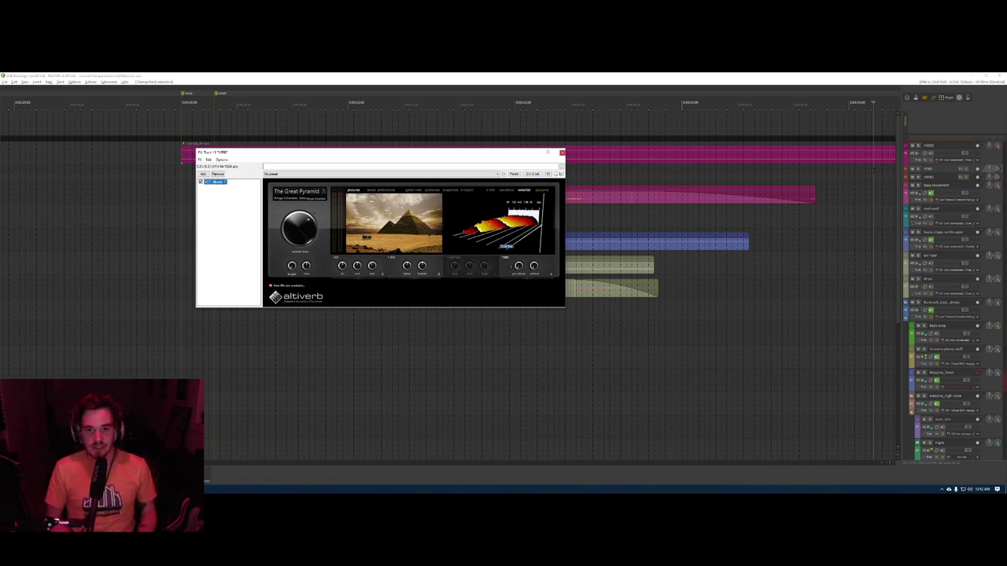
pyautogui.press('Escape')
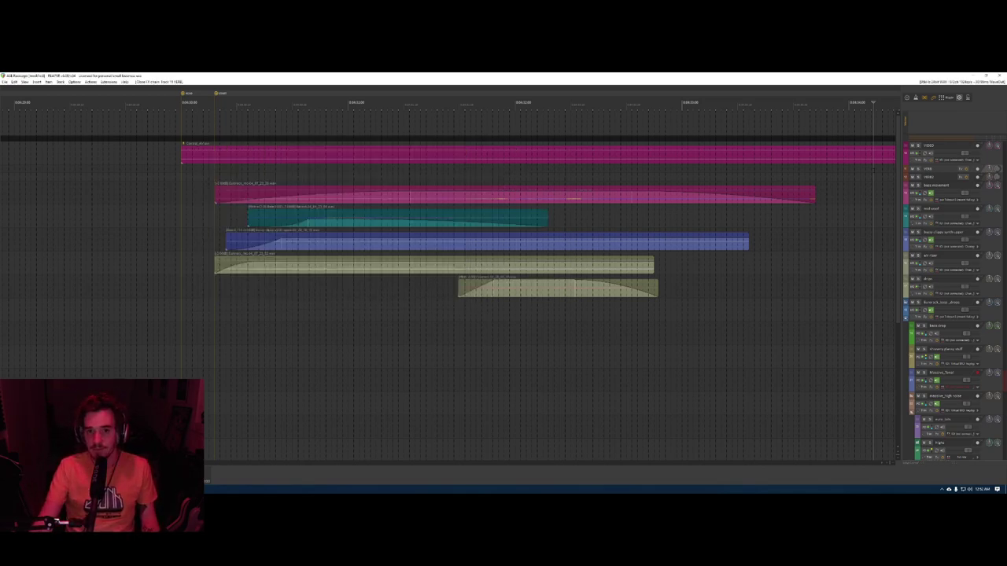
# - Inspect the Eventide Blackhole reverb on the second reverb track
pyautogui.click(879, 179)
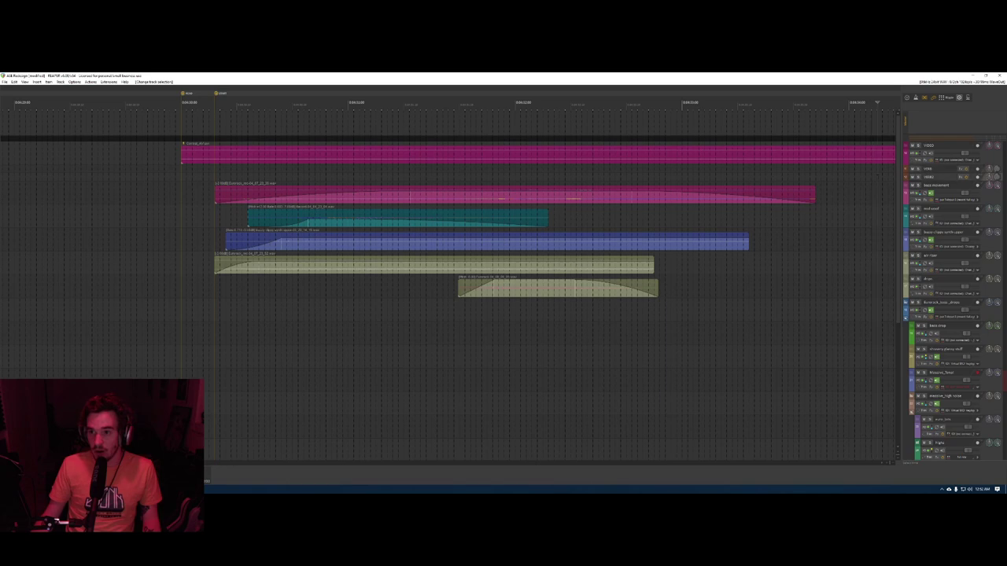
pyautogui.click(961, 177)
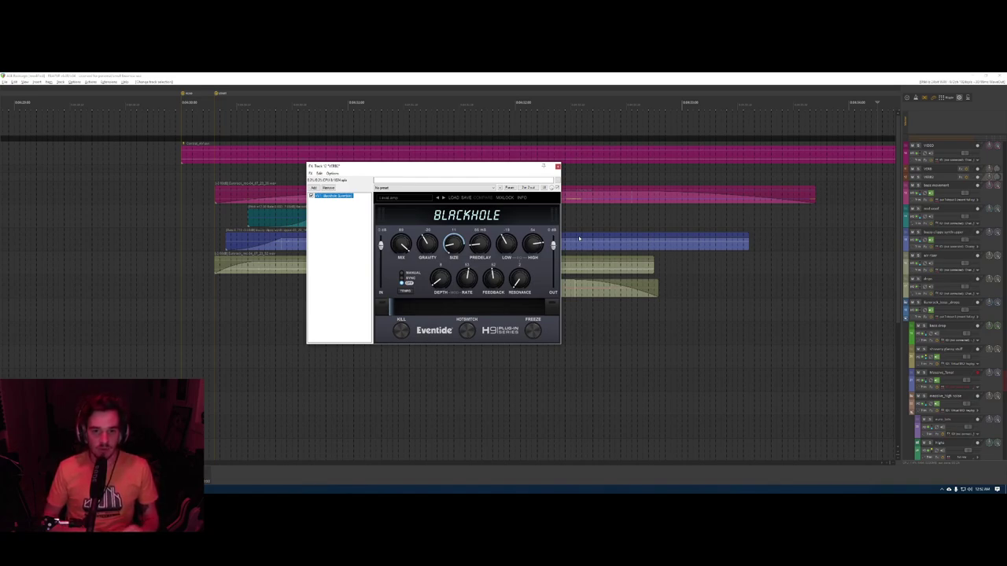
pyautogui.press('Escape')
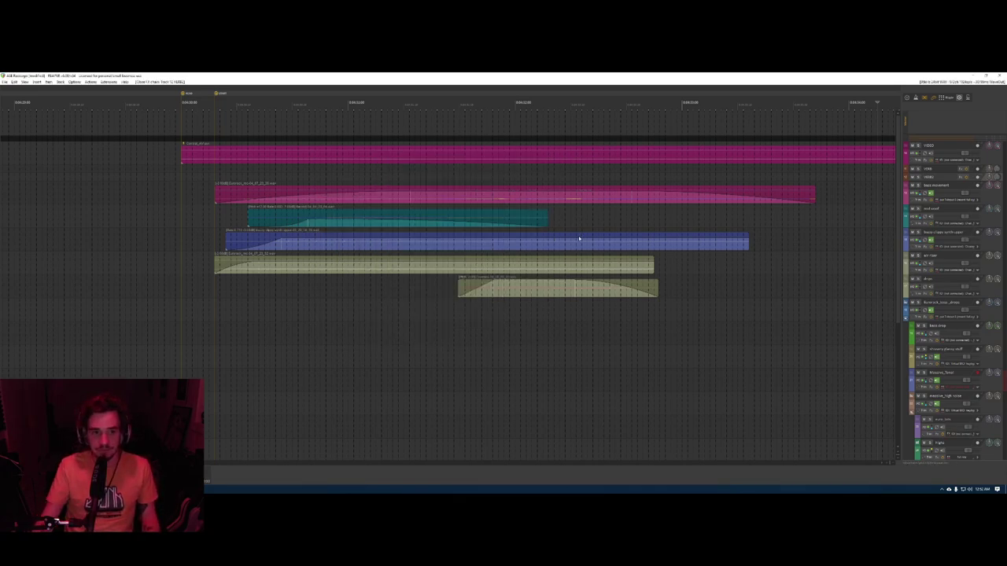
# - Solo the bass movement track and bypass its Trash 2 and Soundtoys Effect Rack effects
pyautogui.click(180, 193)
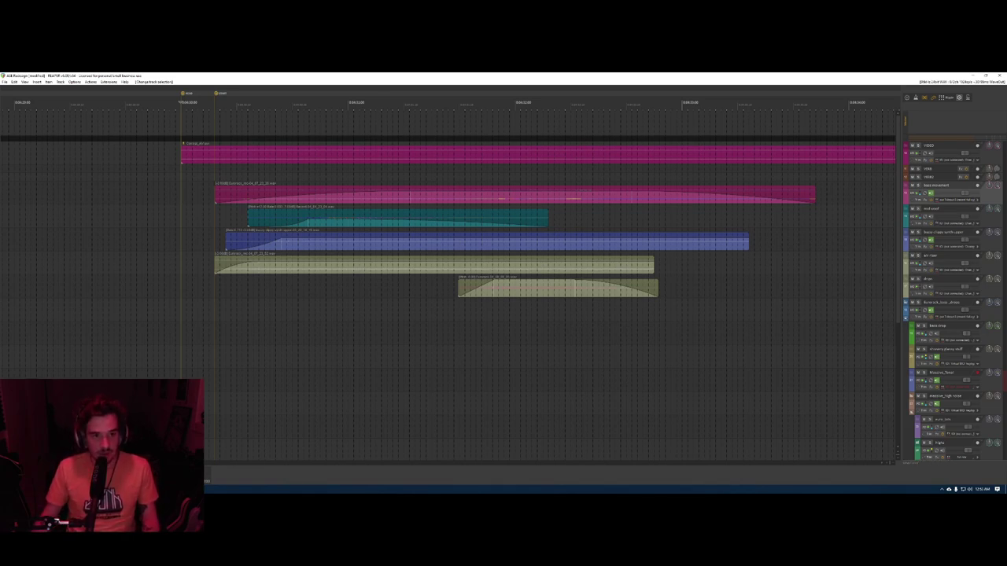
pyautogui.click(202, 194)
pyautogui.press('F6')
pyautogui.click(824, 188)
pyautogui.press('f')
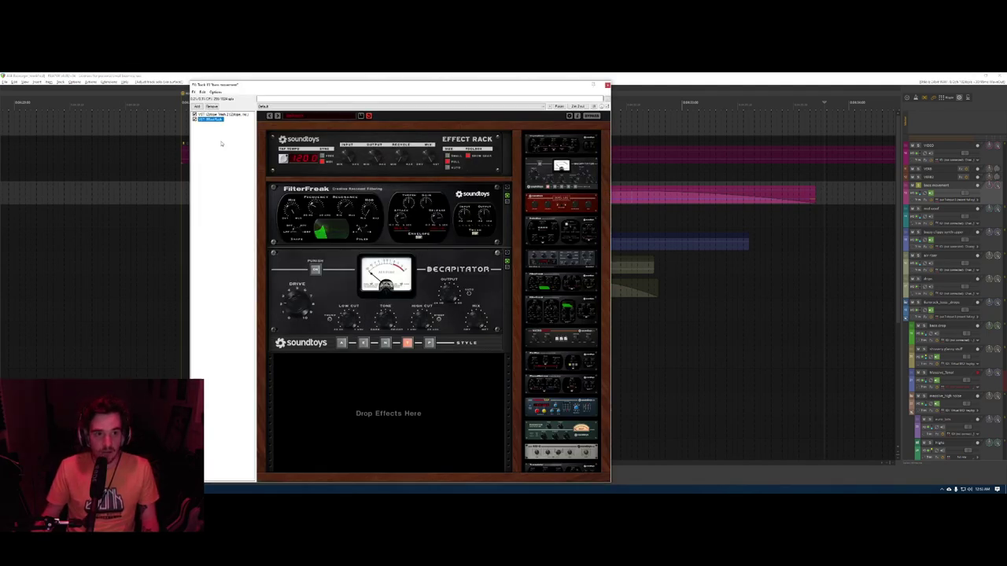
pyautogui.click(195, 120)
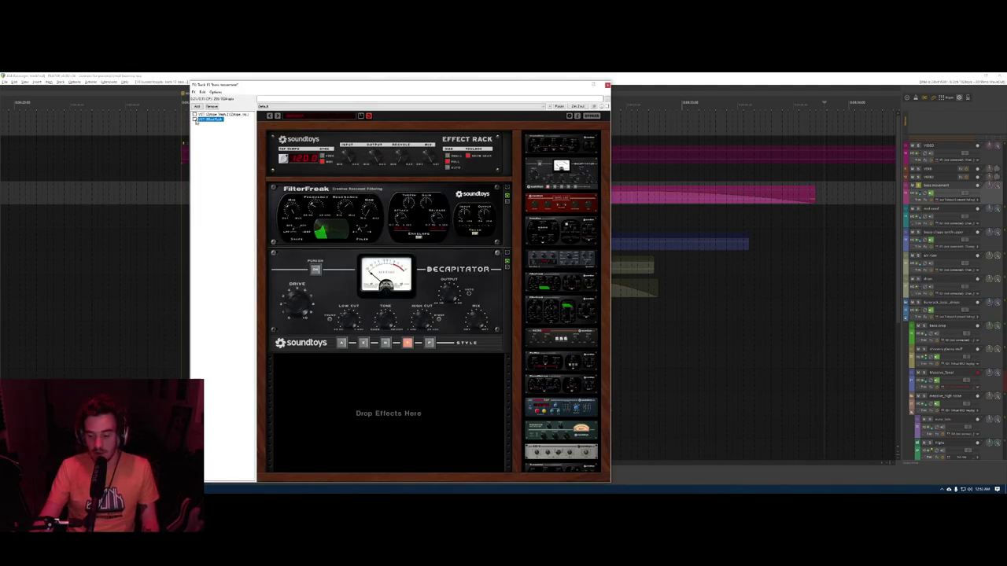
pyautogui.press('f')
# - Play back the soloed bass movement track without its effects
pyautogui.scroll(-1, 234, 197)
pyautogui.press('alt')
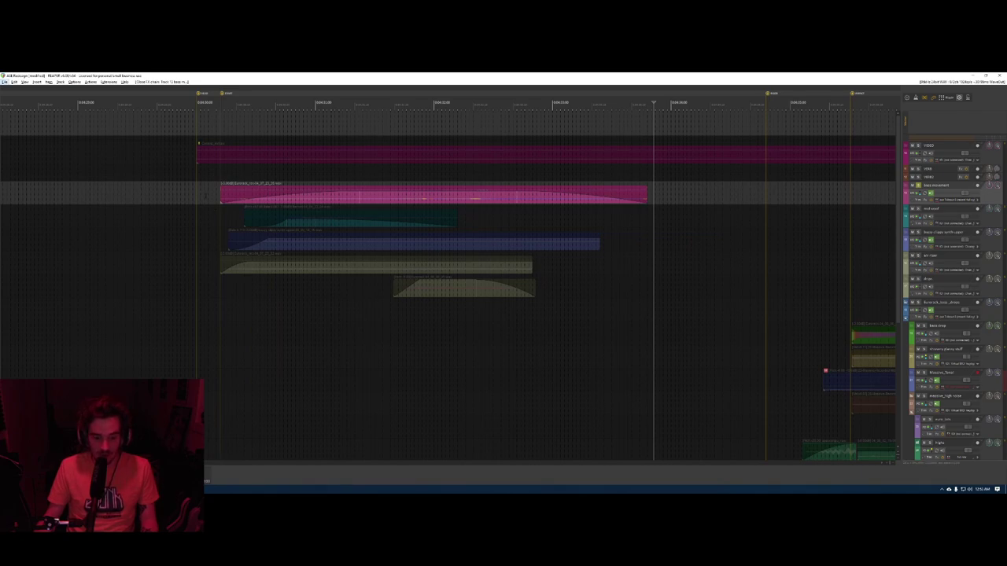
pyautogui.press('Home')
pyautogui.press('space')
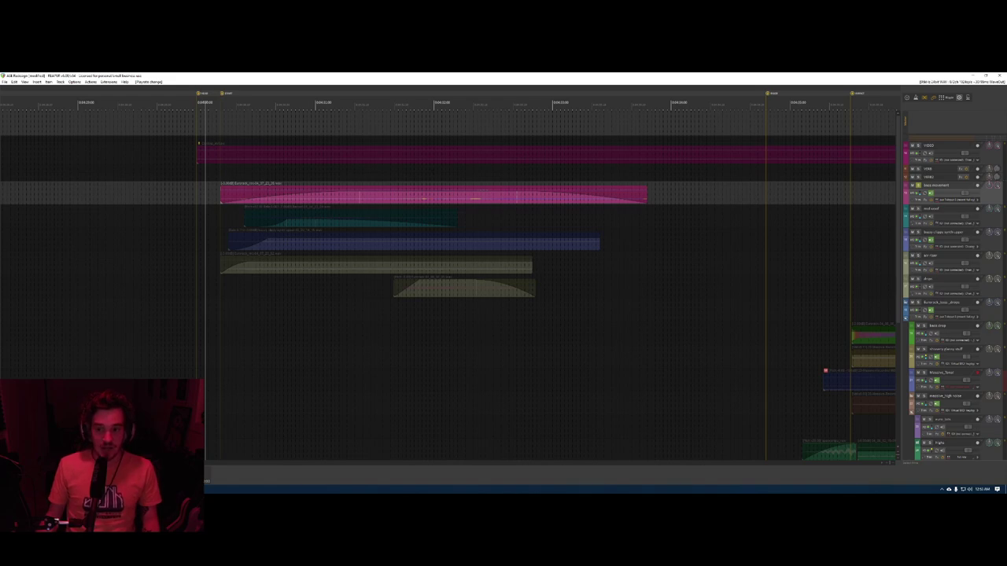
# - Show the video window beside the clips and play it with the dry bass movement from mid-clip
pyautogui.hotkey('ctrl', 'shift', 'v')
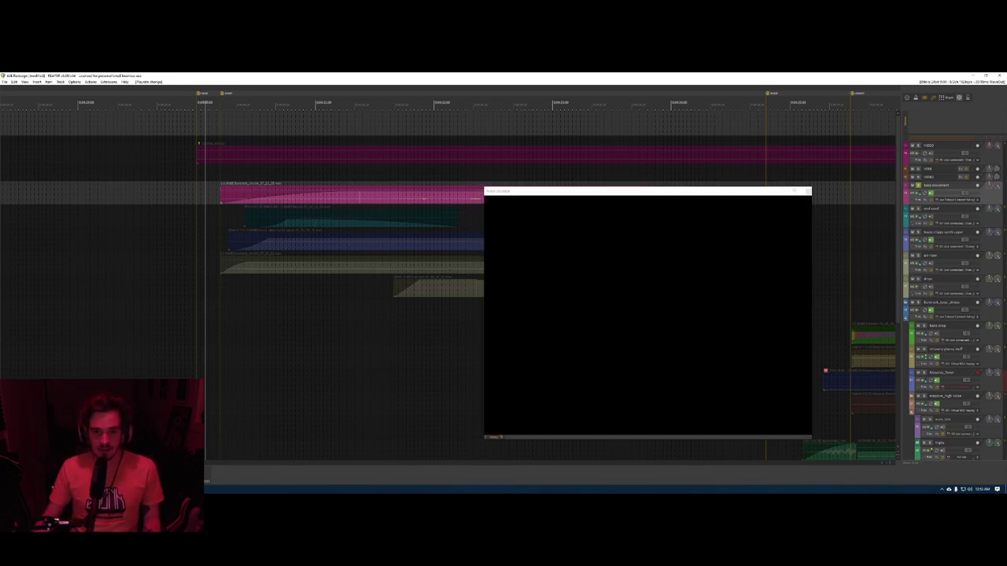
pyautogui.moveTo(567, 192); pyautogui.dragTo(759, 242)
pyautogui.click(418, 103)
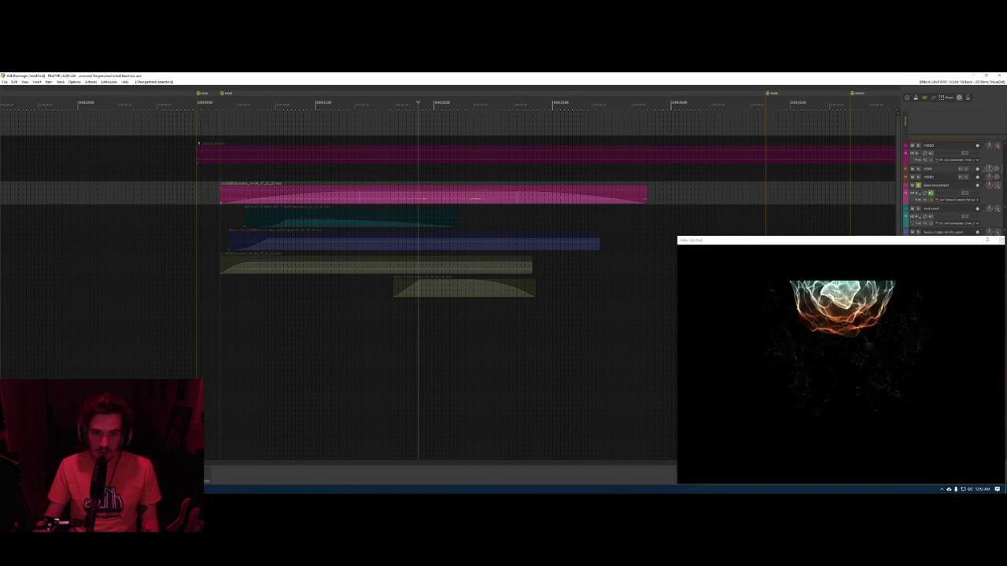
pyautogui.press('space')
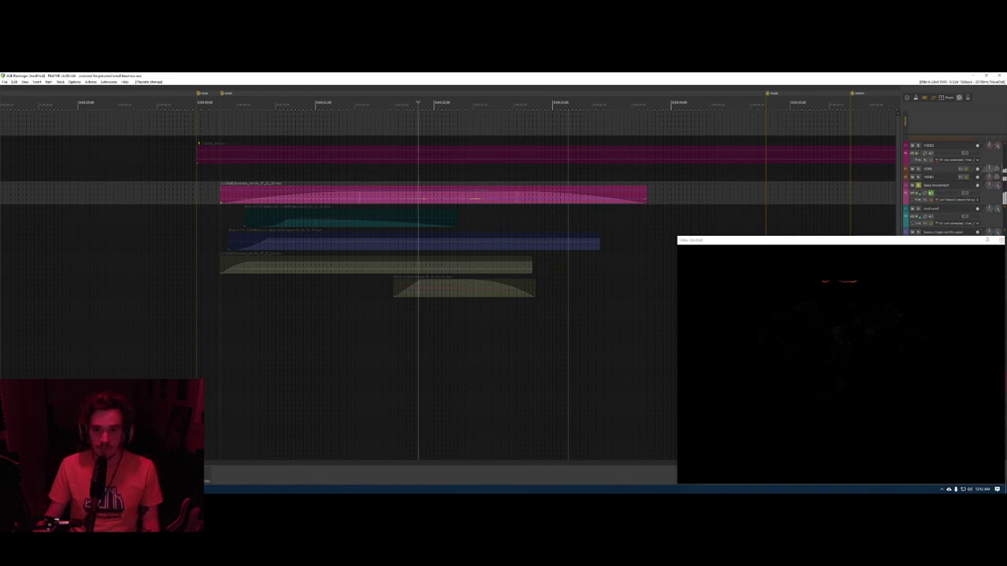
pyautogui.press('space')
# - Re-enable the Trash 2 and Soundtoys Effect Rack effects on the bass movement track
pyautogui.click(659, 193)
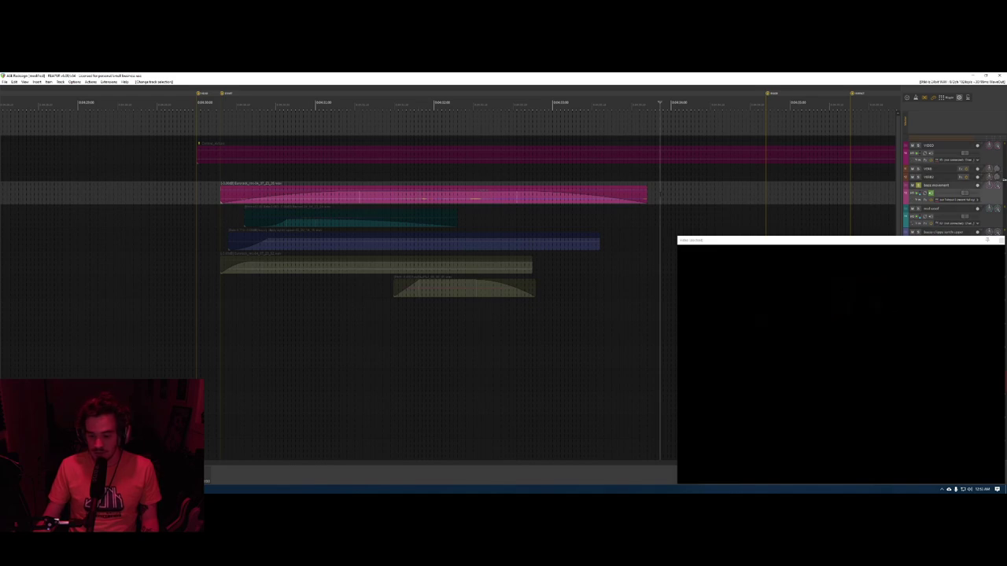
pyautogui.press('f')
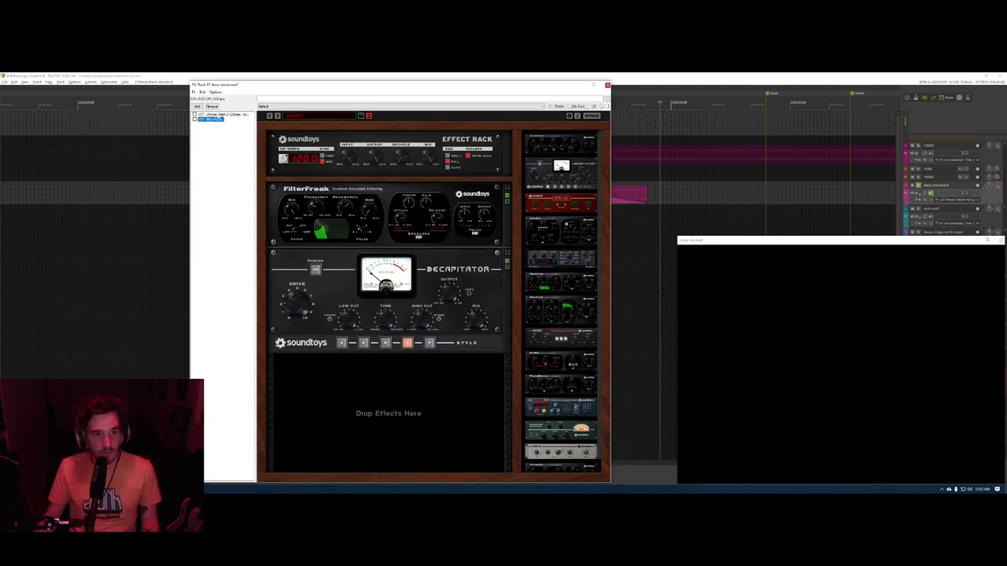
pyautogui.click(207, 115)
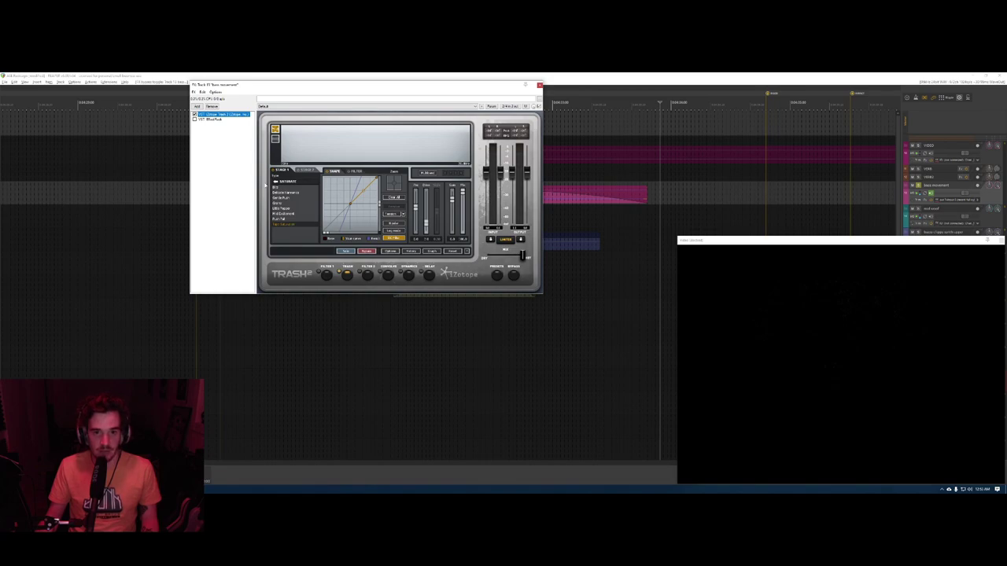
pyautogui.click(210, 119)
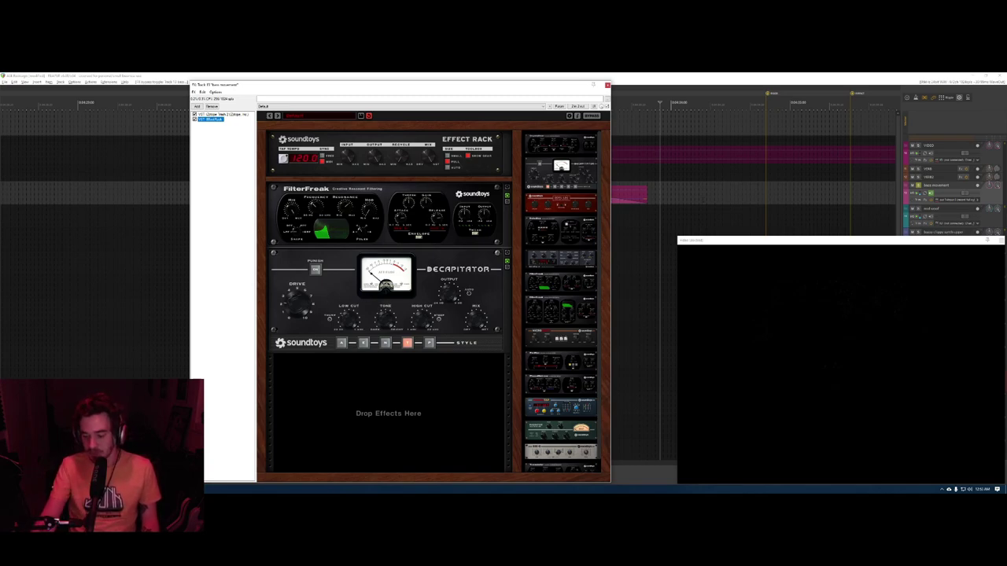
pyautogui.press('Escape')
# - Display all track envelopes, with the video window lowered clear of them, and play back the processed bass movement track
pyautogui.press('v')
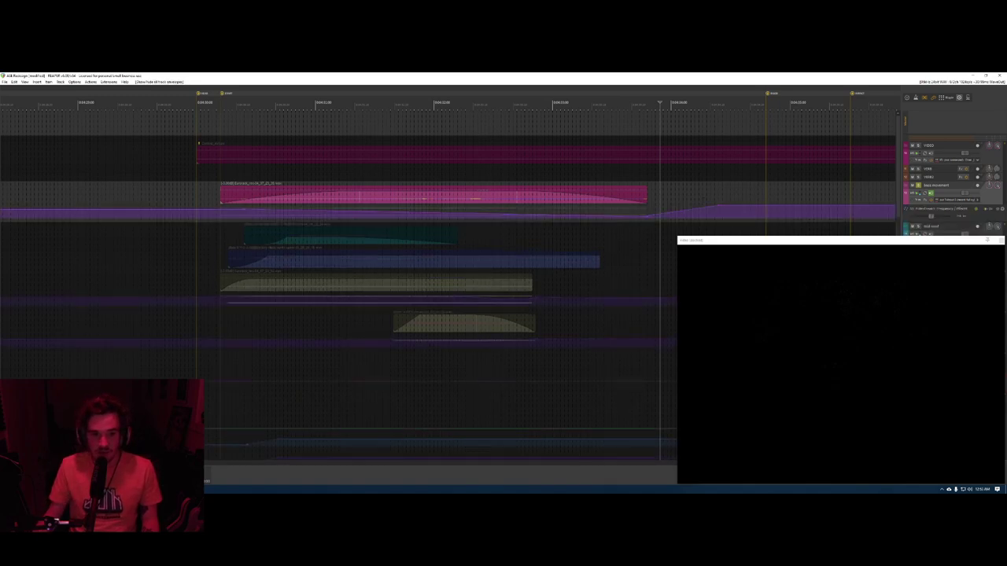
pyautogui.moveTo(888, 245); pyautogui.dragTo(887, 271)
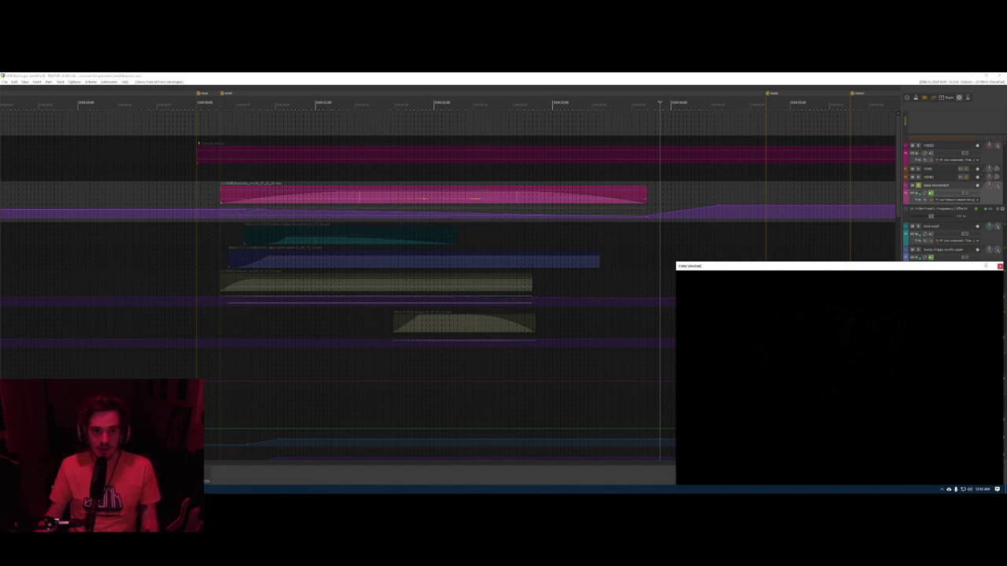
pyautogui.click(212, 195)
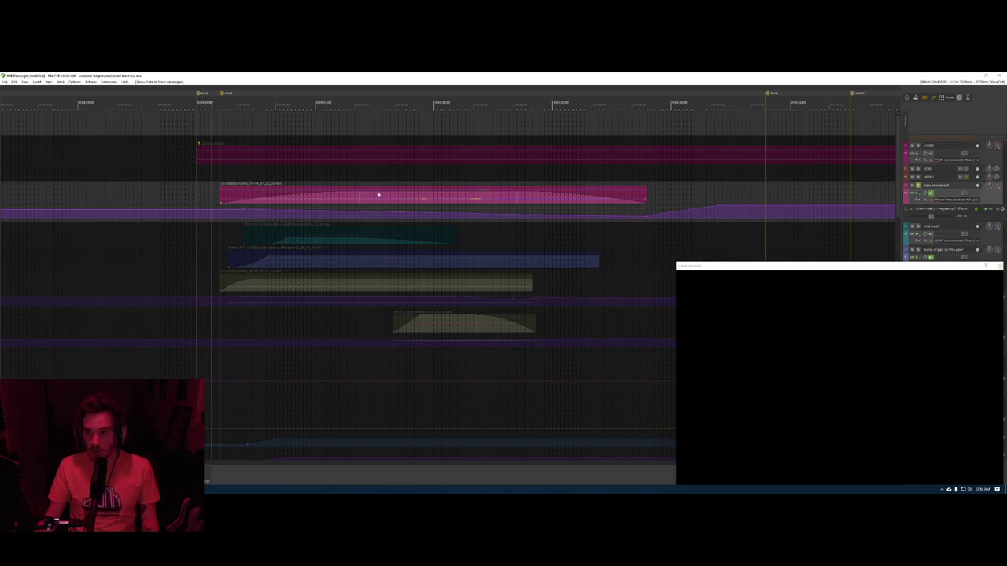
pyautogui.press('space')
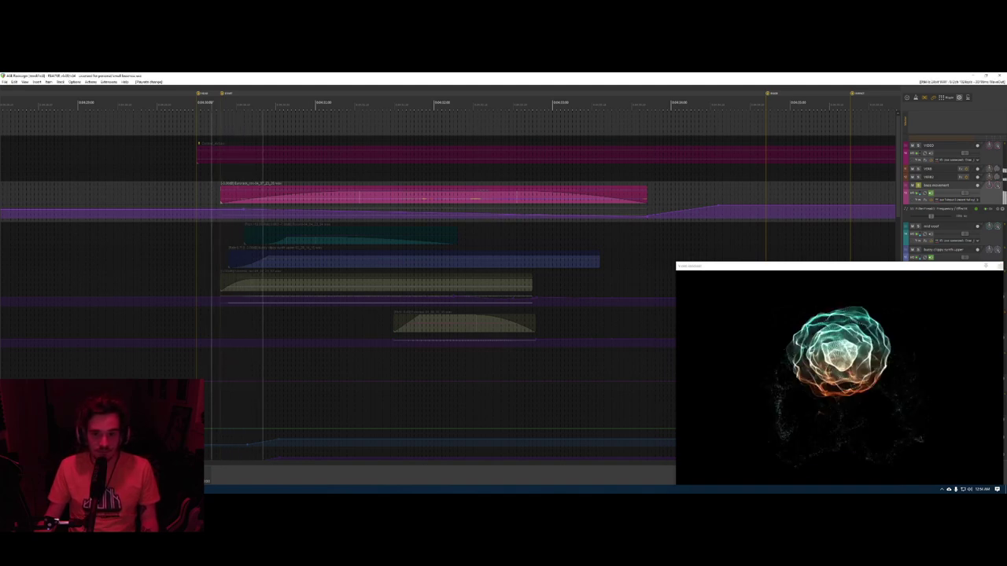
pyautogui.press('space')
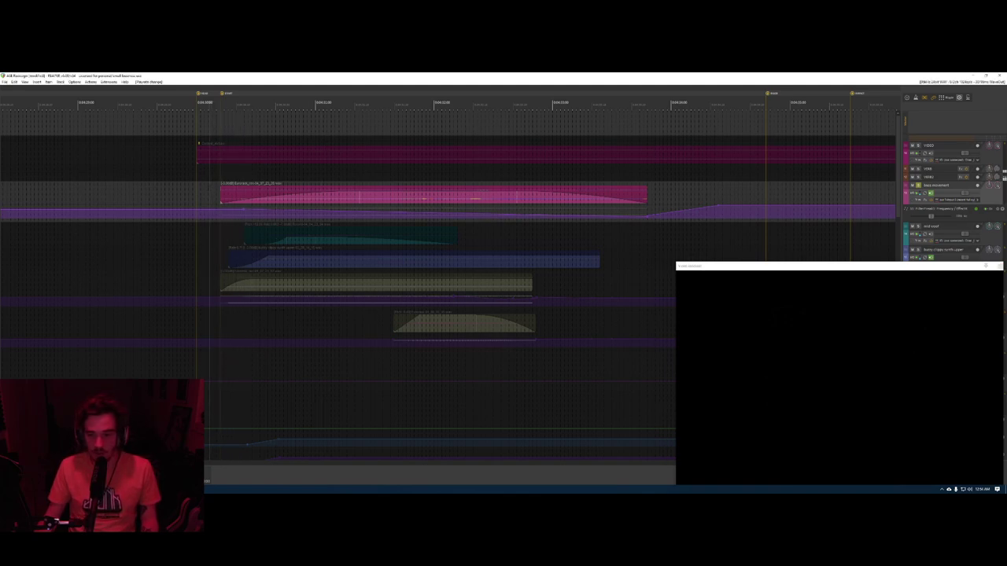
pyautogui.press('space')
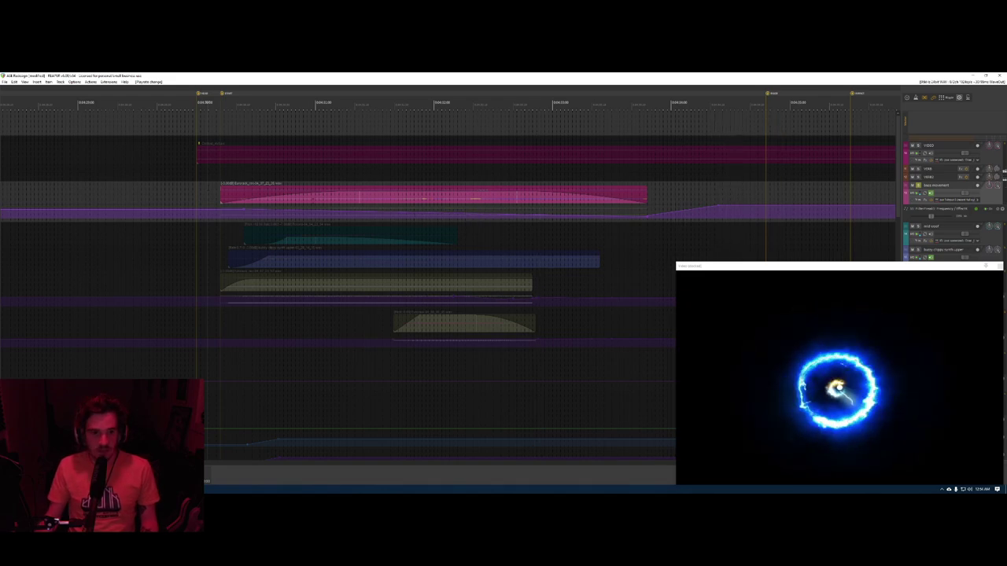
pyautogui.press('space')
# - Unsolo the bass movement track and hide all track envelopes
pyautogui.click(191, 207)
pyautogui.press('F6')
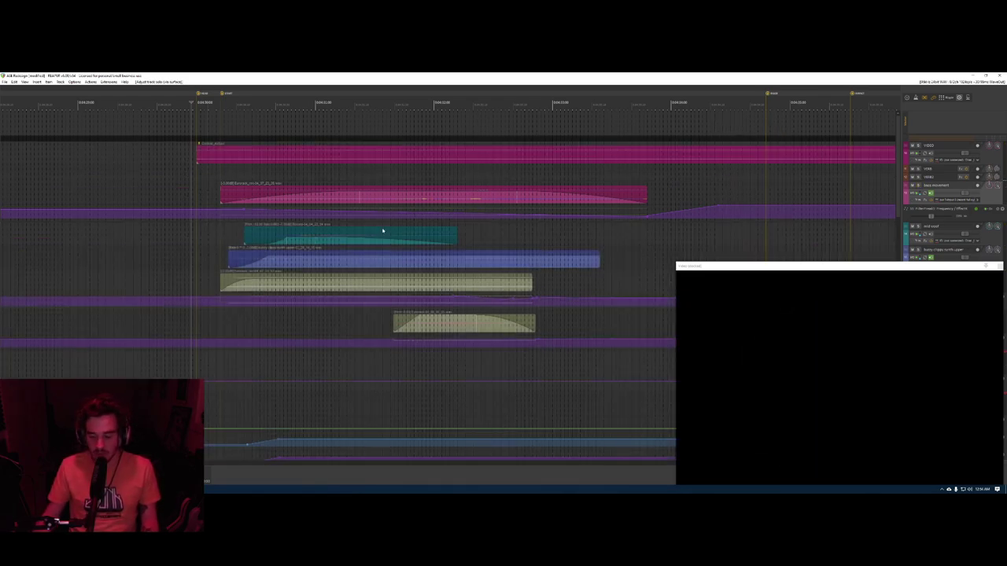
pyautogui.hotkey('ctrl', 'l')
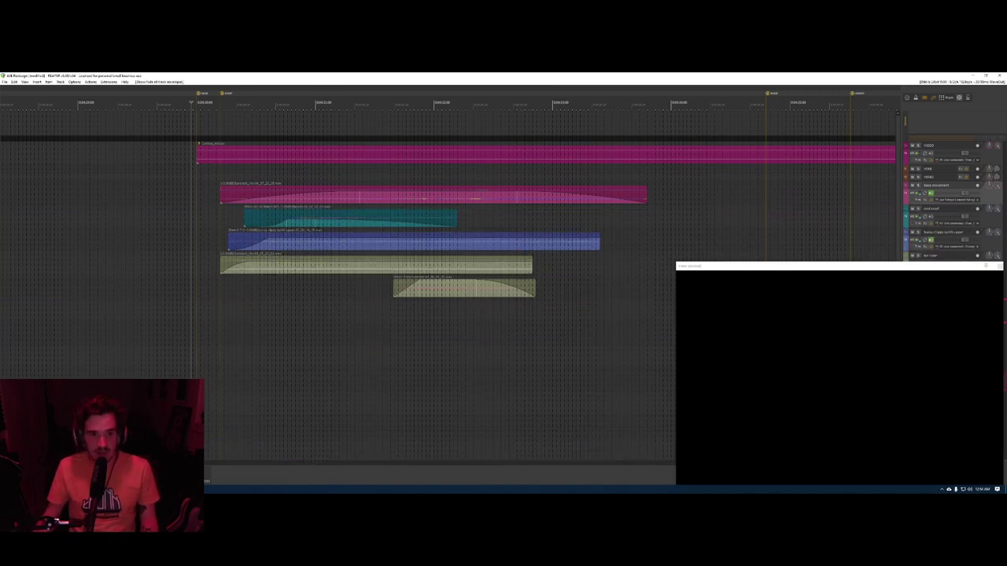
# - Solo the teal track below bass movement, inspect its Pro-C 2 compressor, and bypass effects in its chain
pyautogui.click(372, 212)
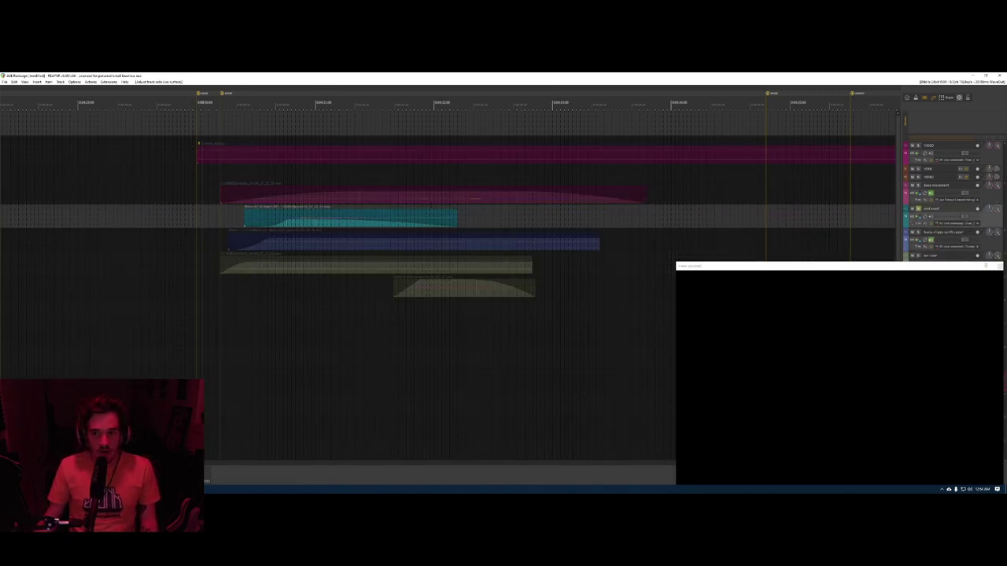
pyautogui.click(761, 102)
pyautogui.press('f')
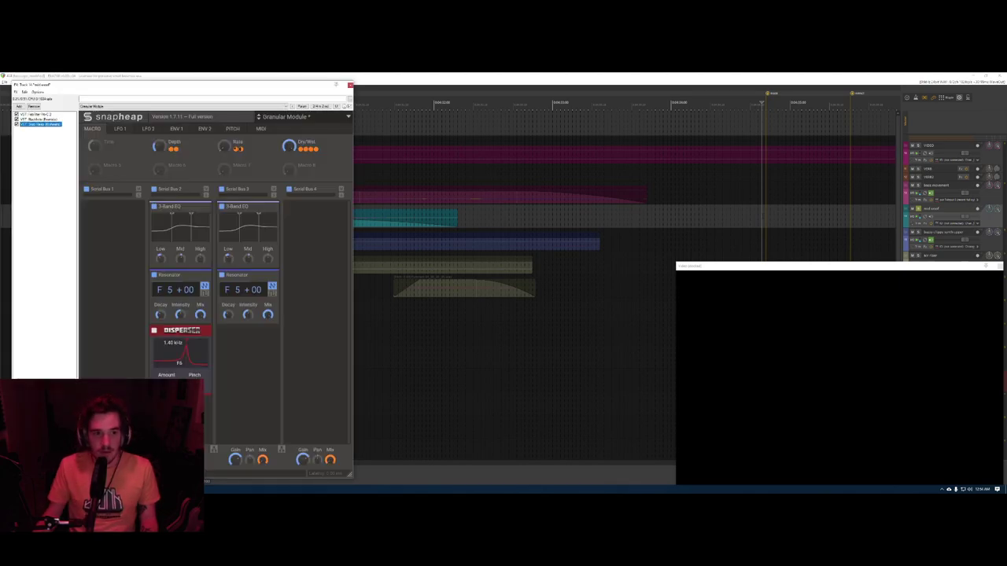
pyautogui.click(34, 114)
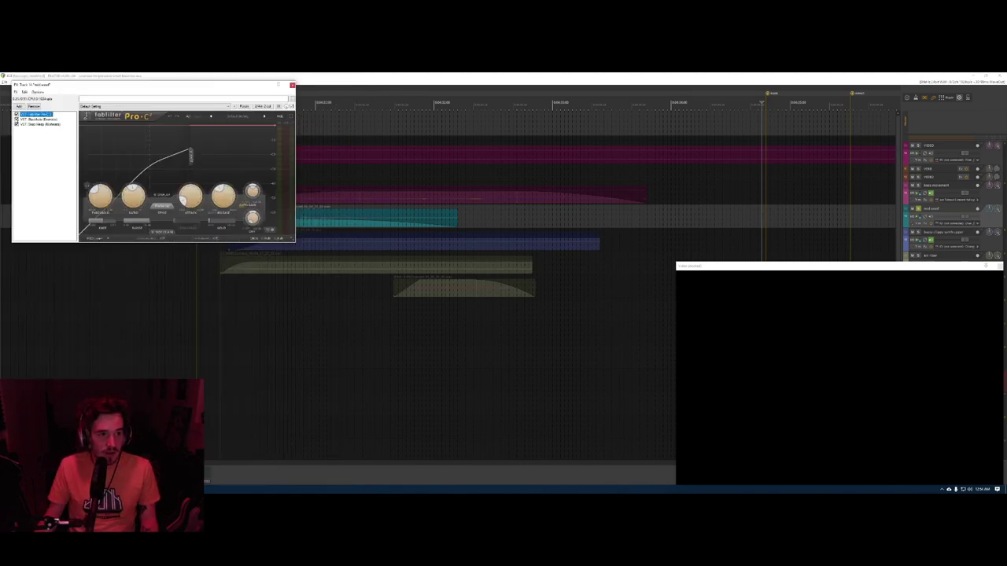
pyautogui.click(17, 119)
pyautogui.press('Escape')
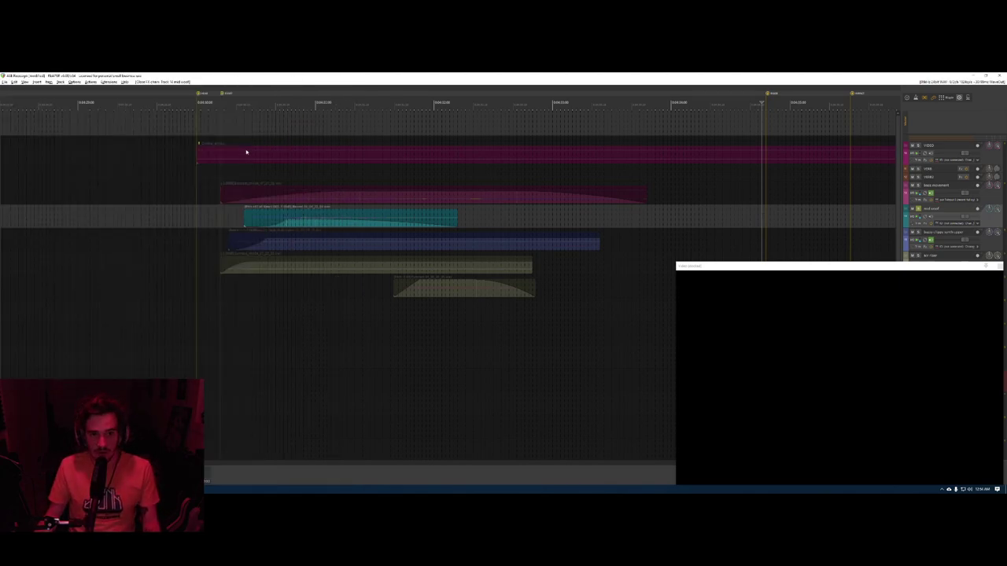
# - Play back the soloed teal track from just before its clip, alongside the video
pyautogui.click(202, 213)
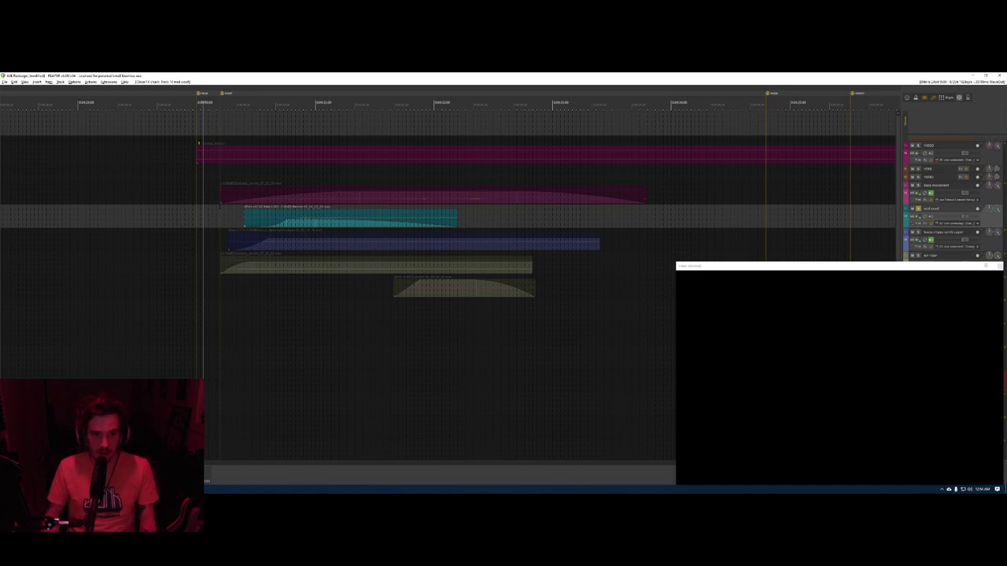
pyautogui.press('space')
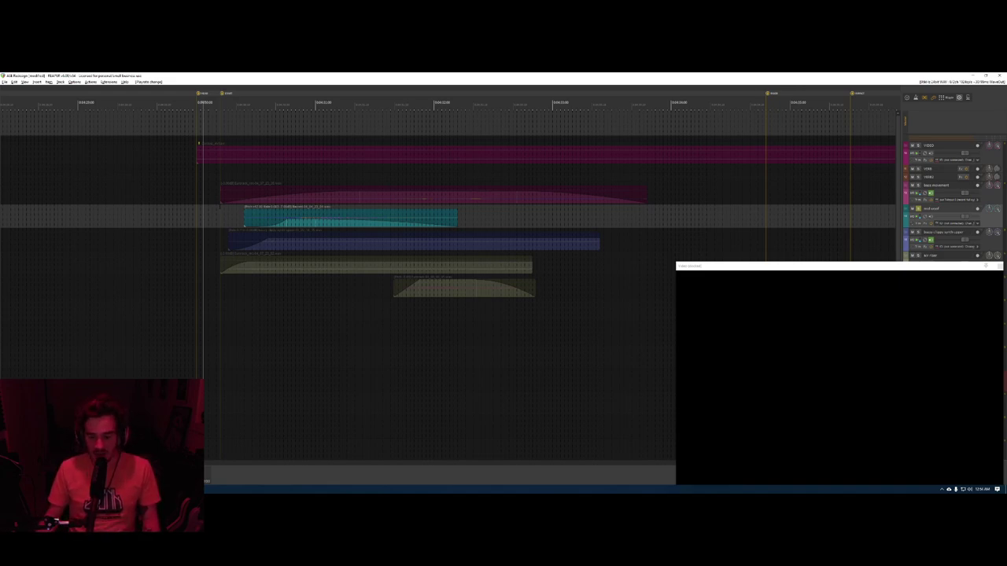
pyautogui.press('space')
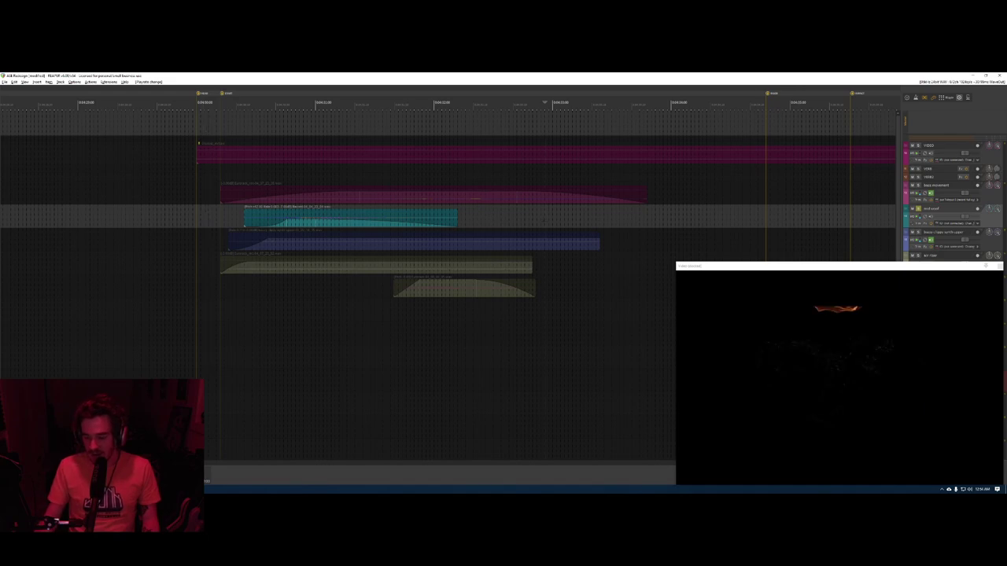
# - Re-enable the bypassed effects in the soloed teal track's chain and close the effects window
pyautogui.click(927, 217)
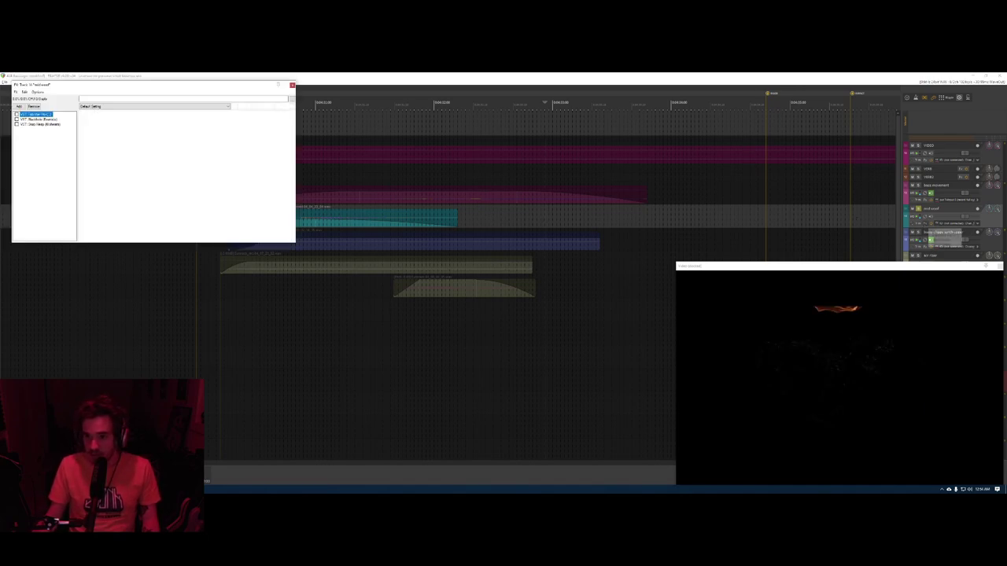
pyautogui.click(16, 114)
pyautogui.click(17, 119)
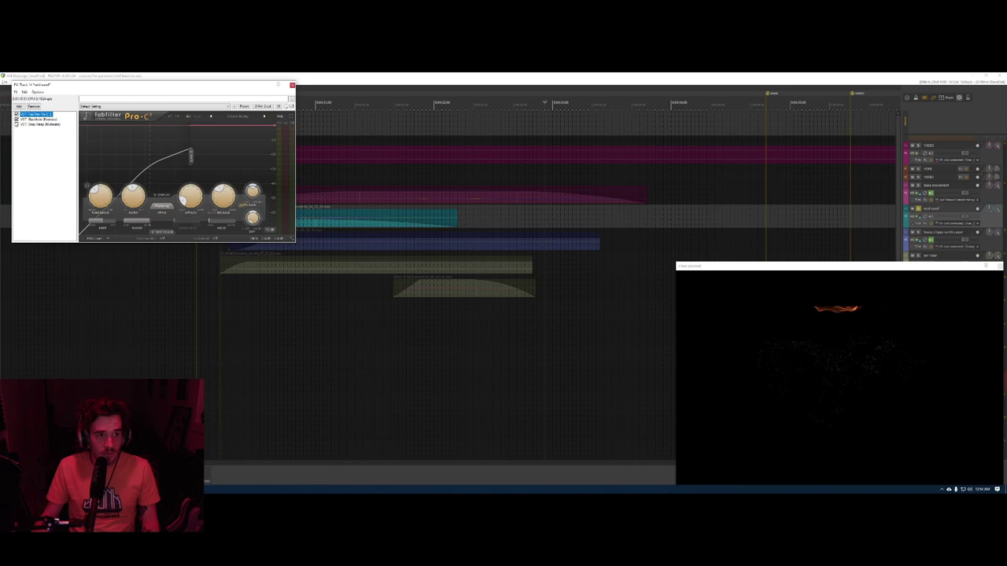
pyautogui.hotkey('alt', 'Tab')
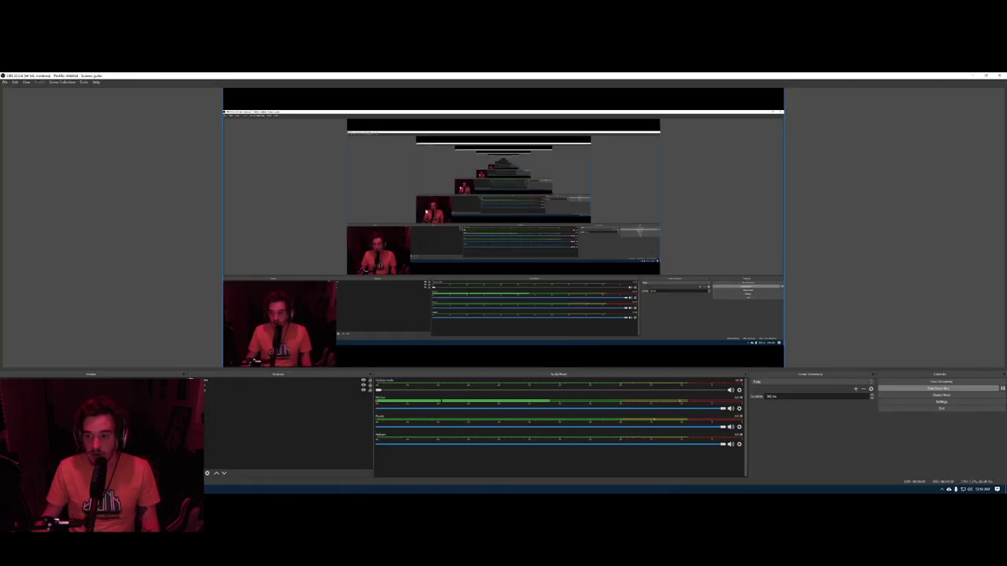
pyautogui.hotkey('alt', 'Tab')
pyautogui.click(292, 85)
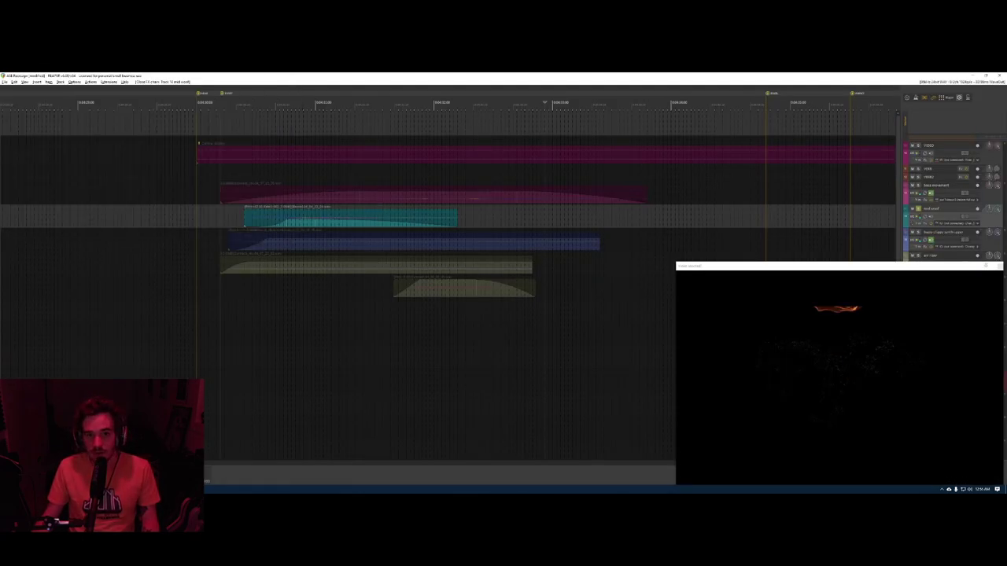
# - Play back the soloed teal track with its effects from just before its clip, alongside the video
pyautogui.press('space')
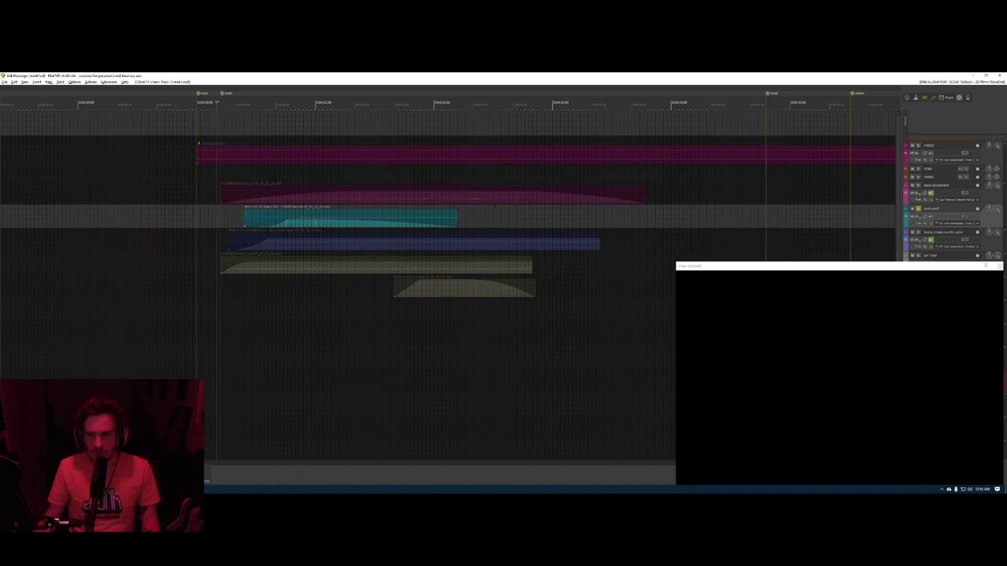
pyautogui.click(231, 200)
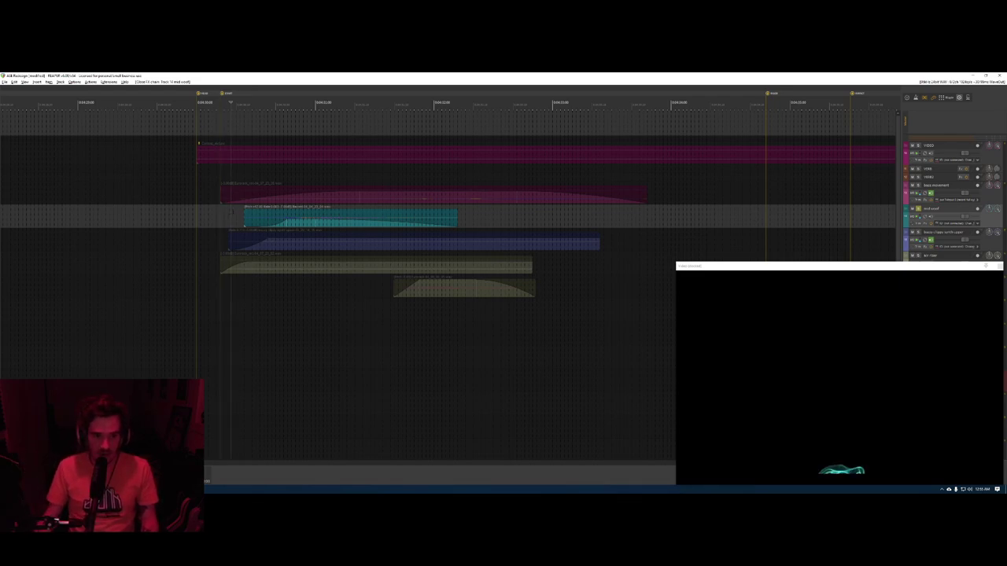
pyautogui.press('space')
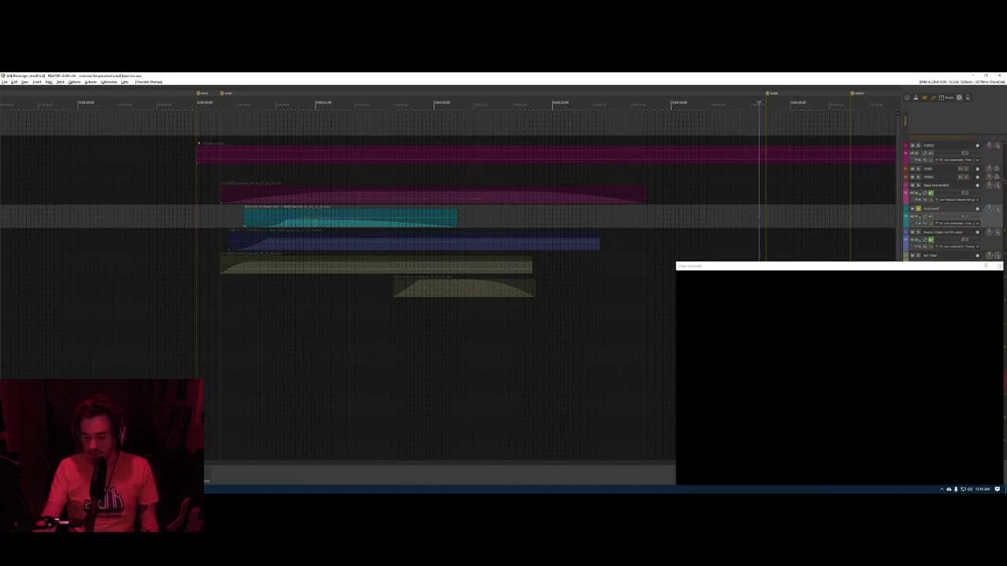
# - Examine the Pro-C 2, Blackhole and Snap Heap effects in the teal track's chain
pyautogui.press('f')
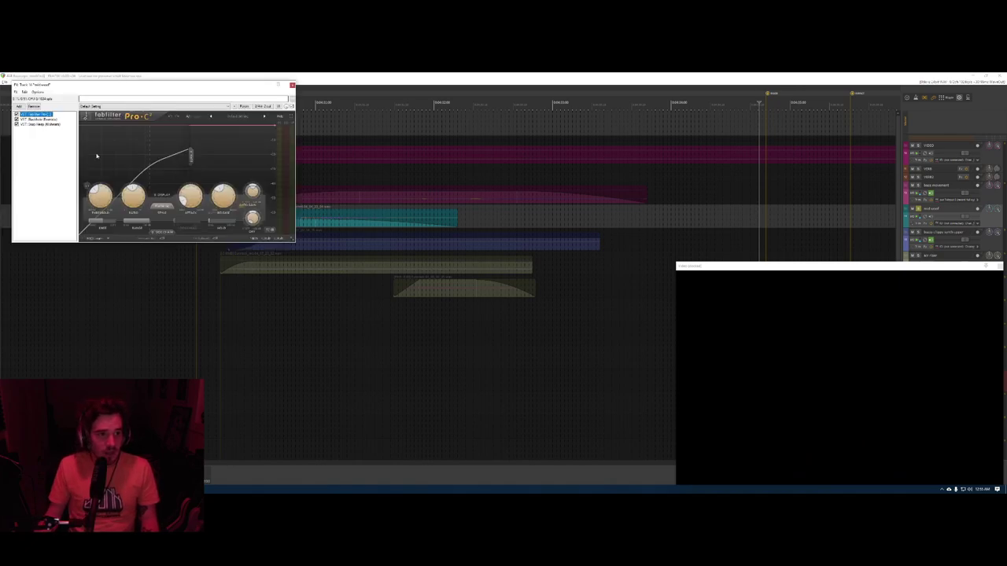
pyautogui.click(36, 119)
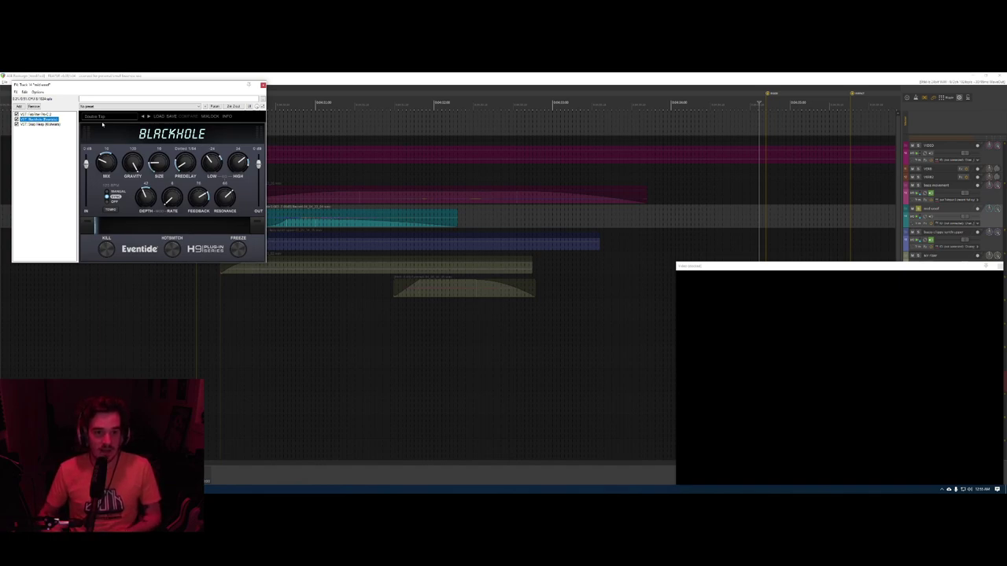
pyautogui.moveTo(82, 92); pyautogui.dragTo(195, 267)
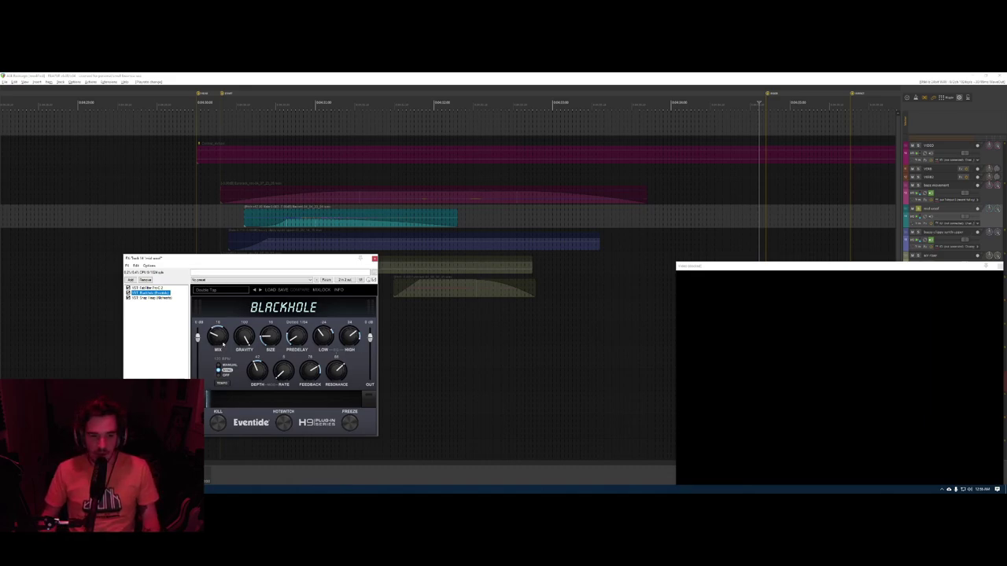
pyautogui.click(149, 297)
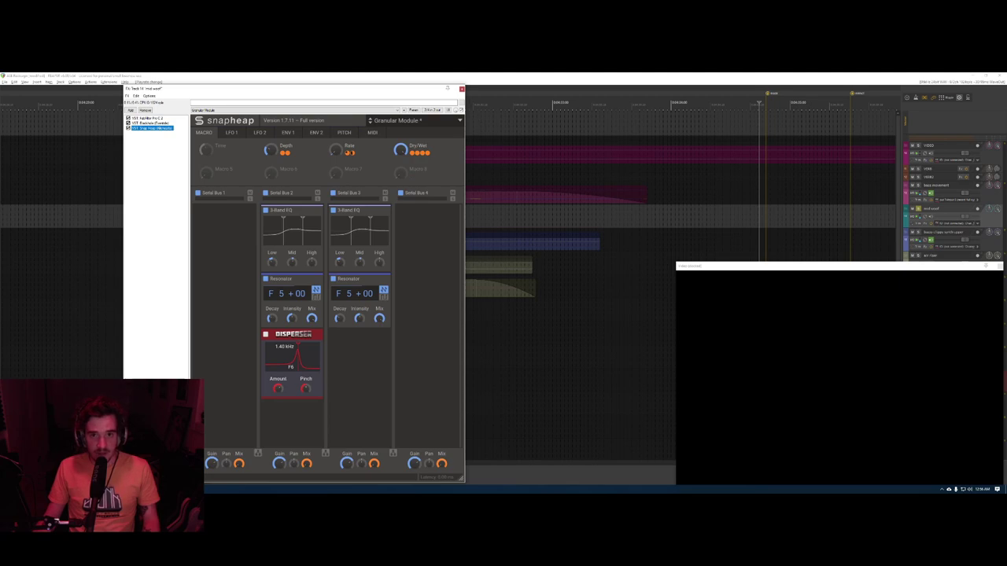
# - Bypass all three effects on the teal track, move their window clear of the clips, and play the track dry
pyautogui.click(127, 118)
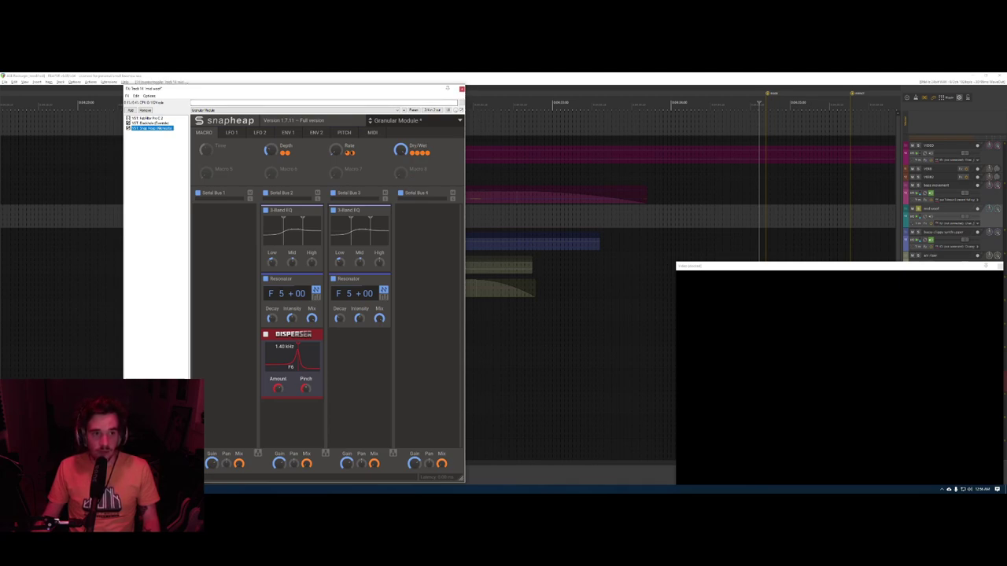
pyautogui.click(487, 217)
pyautogui.moveTo(405, 89); pyautogui.dragTo(529, 266)
pyautogui.click(234, 216)
pyautogui.press('space')
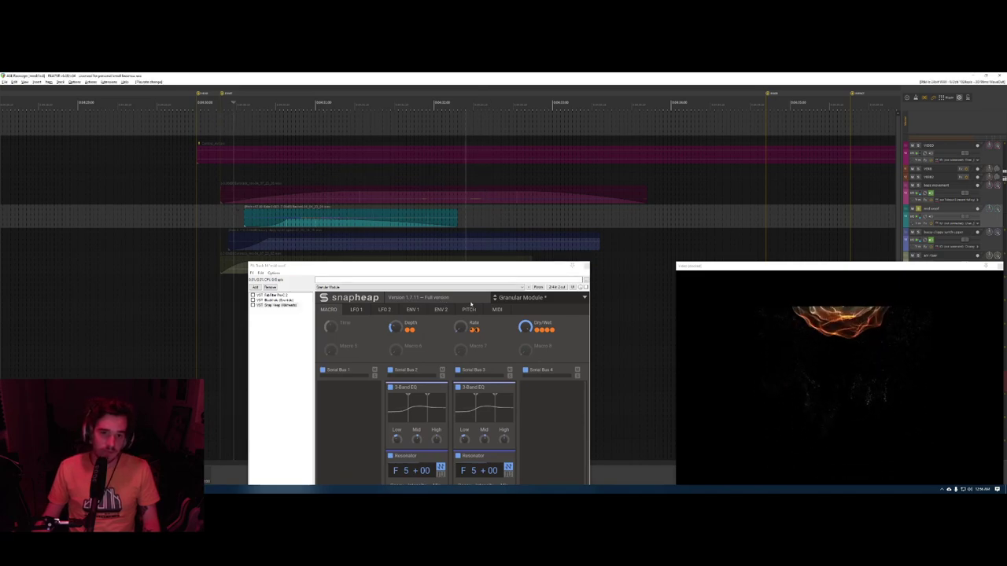
# - Turn Pro-C 2, Blackhole and Snap Heap back on and replay the teal track from before its clip
pyautogui.click(252, 295)
pyautogui.click(252, 300)
pyautogui.click(253, 305)
pyautogui.click(218, 216)
pyautogui.press('space')
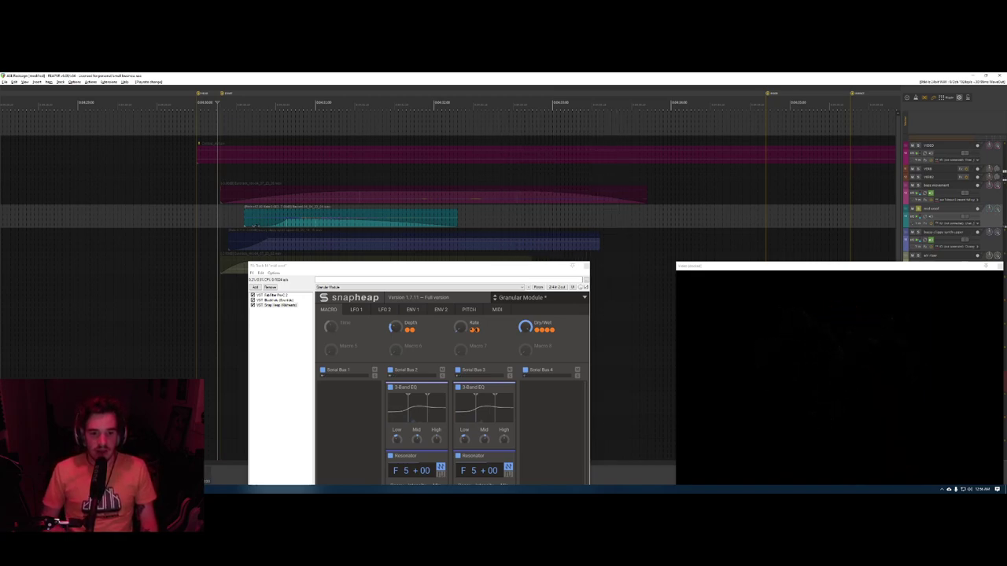
# - Review the Resonator and Disperser modules in the teal track's Snap Heap, then close its effects chain
pyautogui.click(275, 305)
pyautogui.moveTo(369, 265); pyautogui.dragTo(363, 162)
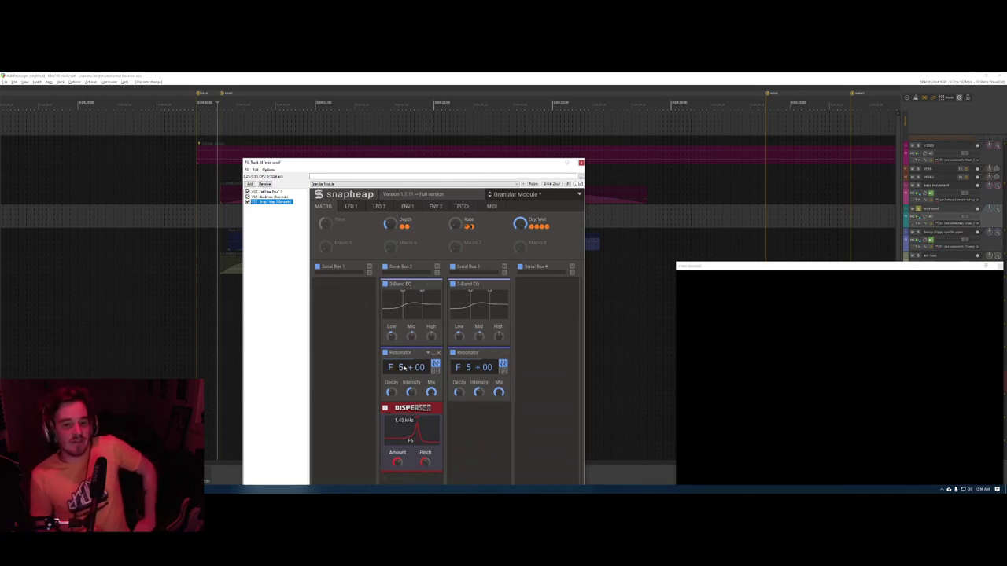
pyautogui.click(580, 162)
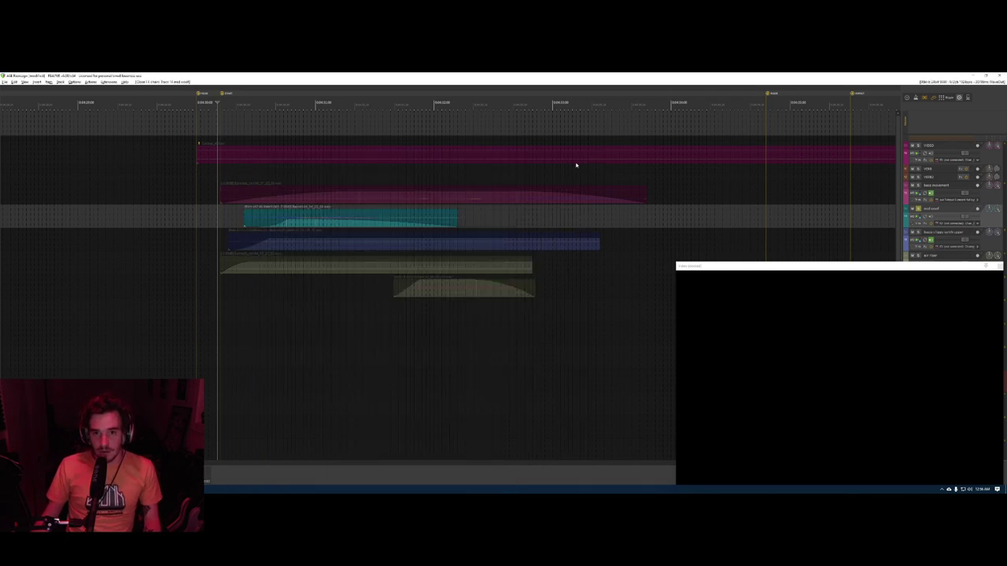
# - Unsolo the teal track and solo the blue buzzy clippy synth track below it
pyautogui.click(240, 215)
pyautogui.press('F6')
pyautogui.click(221, 239)
pyautogui.press('F6')
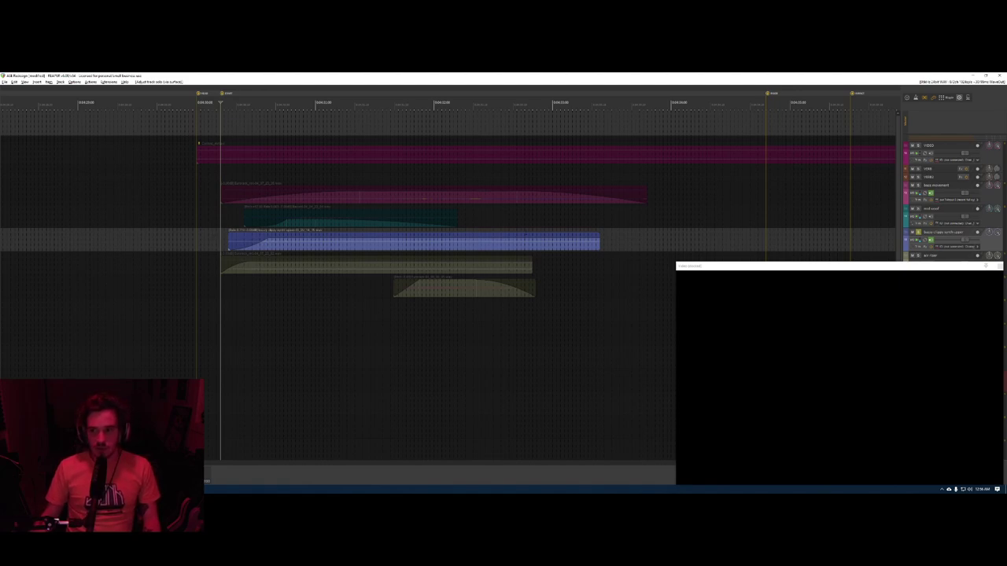
# - Open Massive X from the blue synth track's chain in a floating window and examine its oscillator and modulation settings
pyautogui.click(694, 240)
pyautogui.click(924, 246)
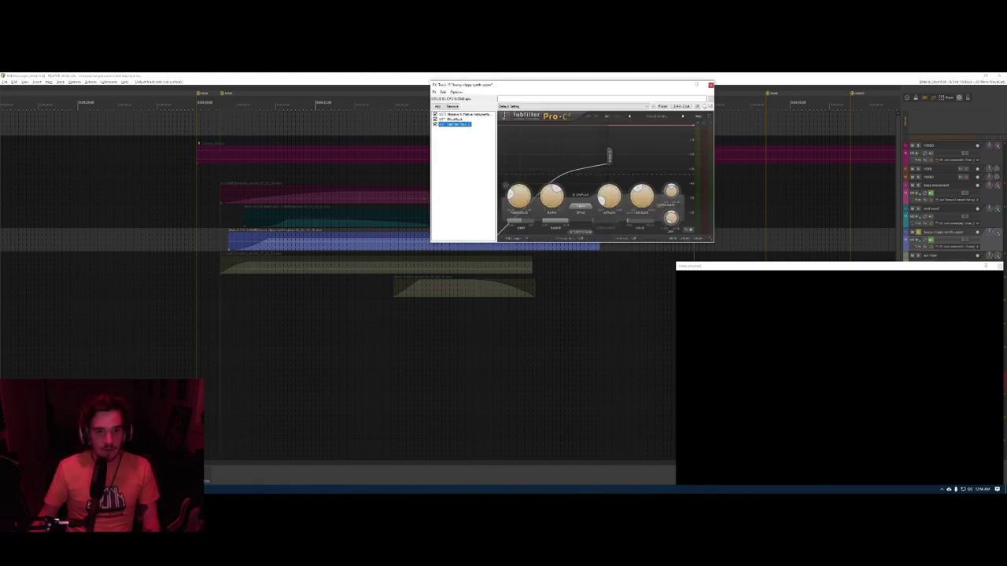
pyautogui.click(458, 114)
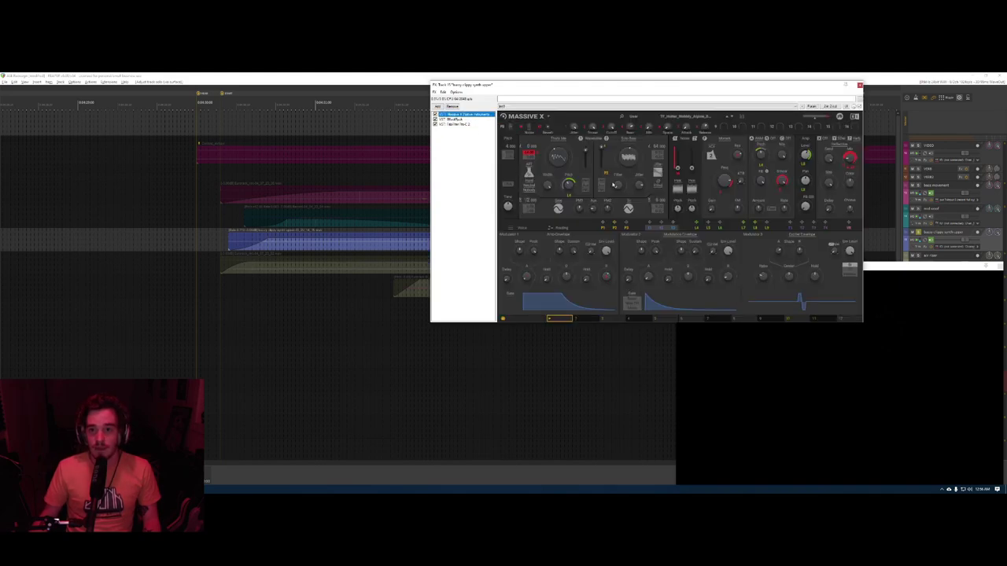
pyautogui.doubleClick(464, 114)
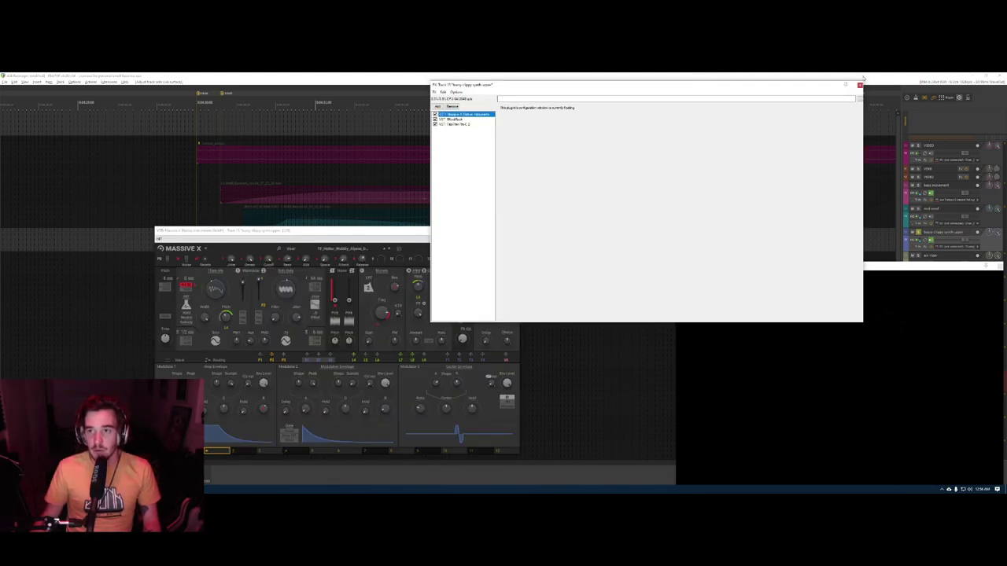
pyautogui.click(860, 84)
pyautogui.moveTo(343, 233); pyautogui.dragTo(488, 203)
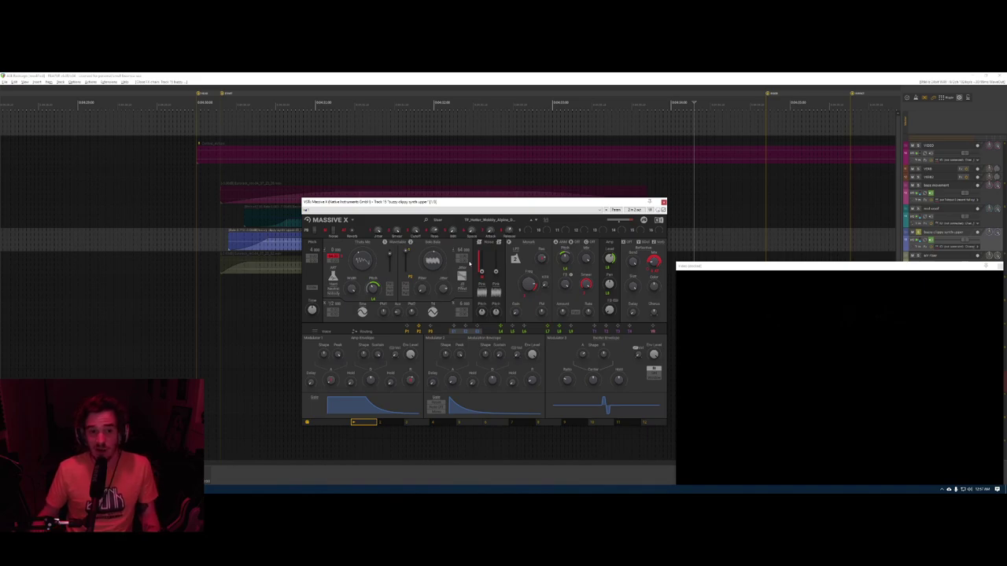
pyautogui.moveTo(588, 207); pyautogui.dragTo(396, 211)
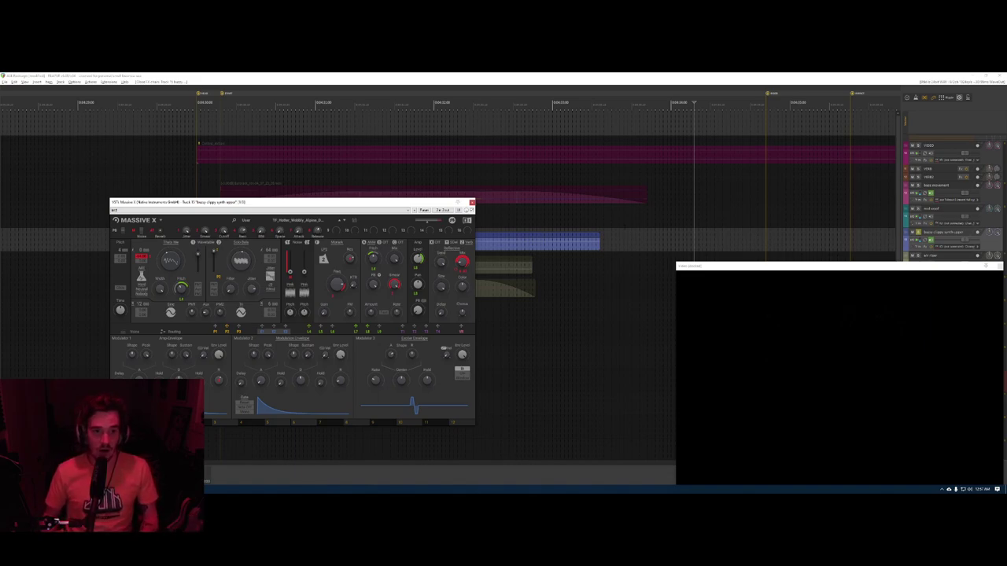
pyautogui.moveTo(351, 203); pyautogui.dragTo(424, 200)
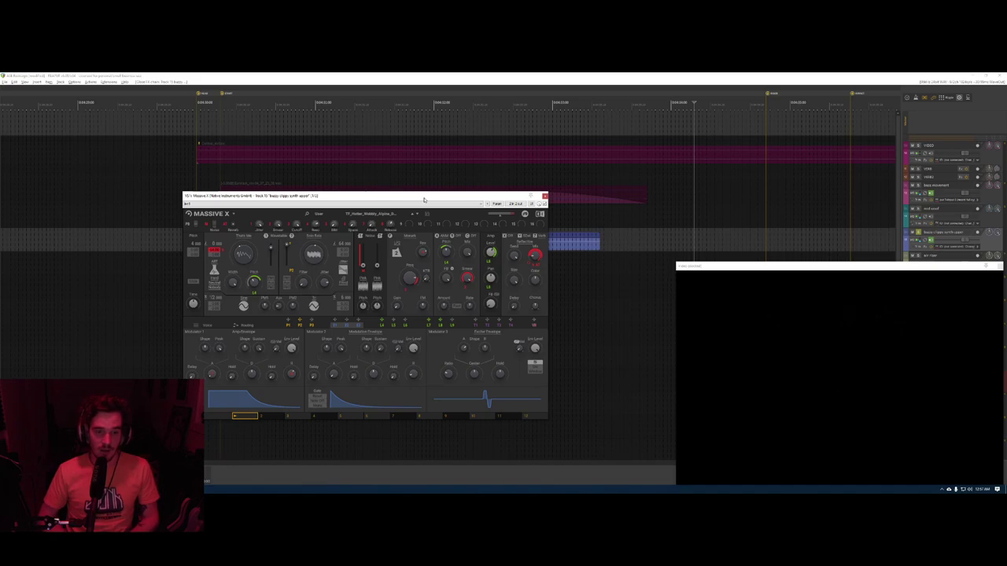
pyautogui.moveTo(424, 200); pyautogui.dragTo(609, 151)
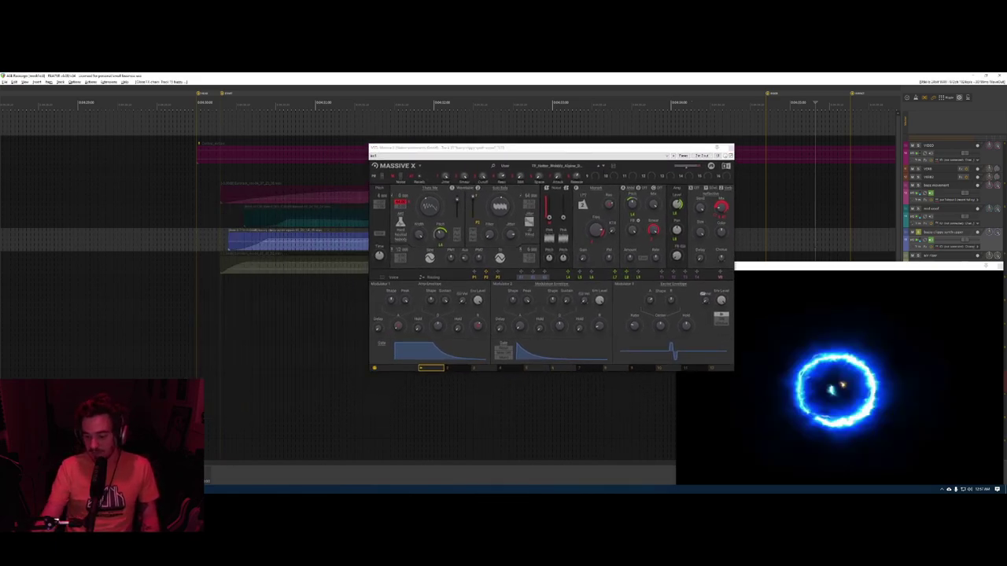
# - Inspect the Soundtoys Effect Rack on the blue synth track, including EchoBoy, both Crystallizers and Radiator, and close it
pyautogui.press('f')
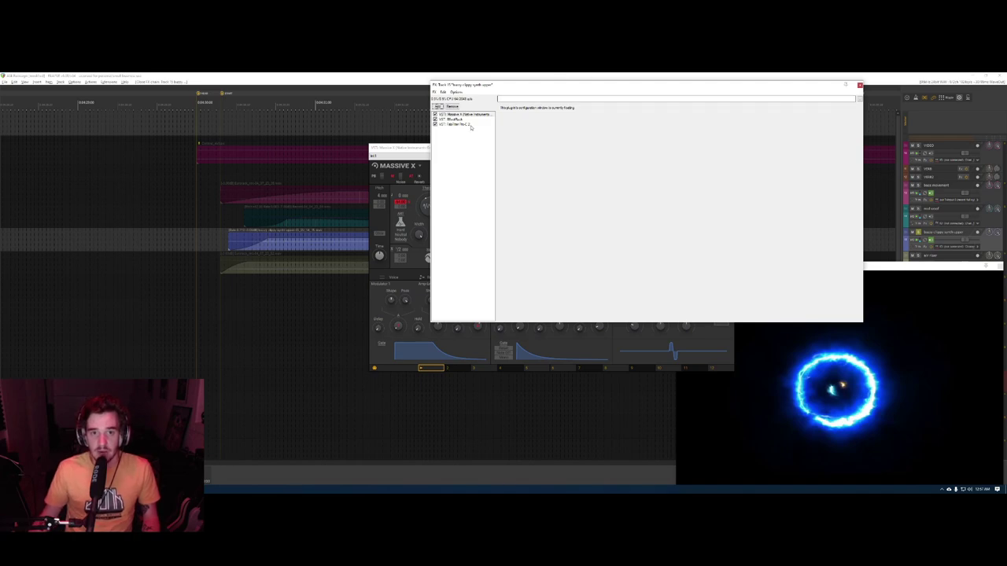
pyautogui.moveTo(589, 147); pyautogui.dragTo(390, 166)
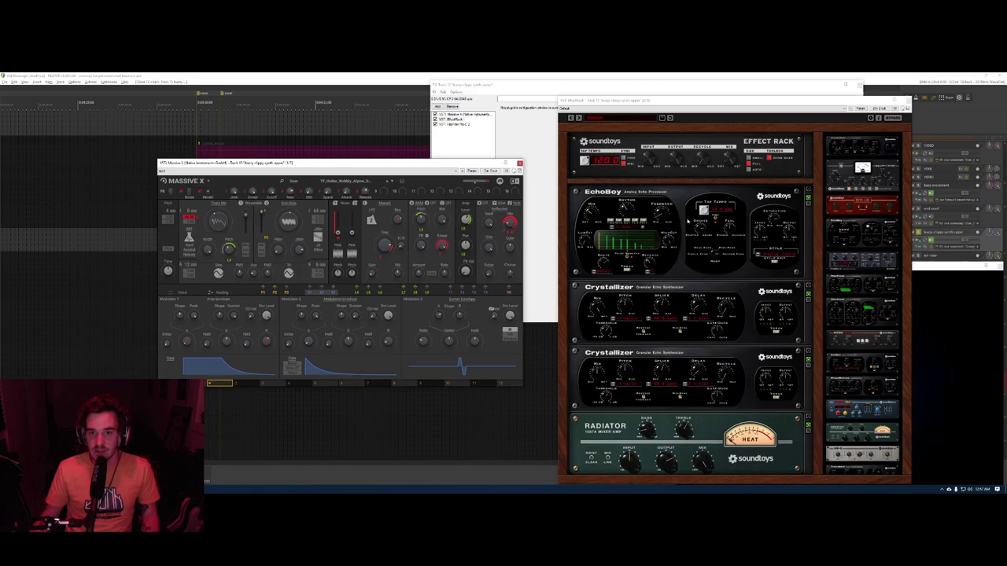
pyautogui.moveTo(818, 198)
pyautogui.mouseDown()
pyautogui.moveTo(819, 211)
pyautogui.moveTo(821, 198)
pyautogui.mouseUp()
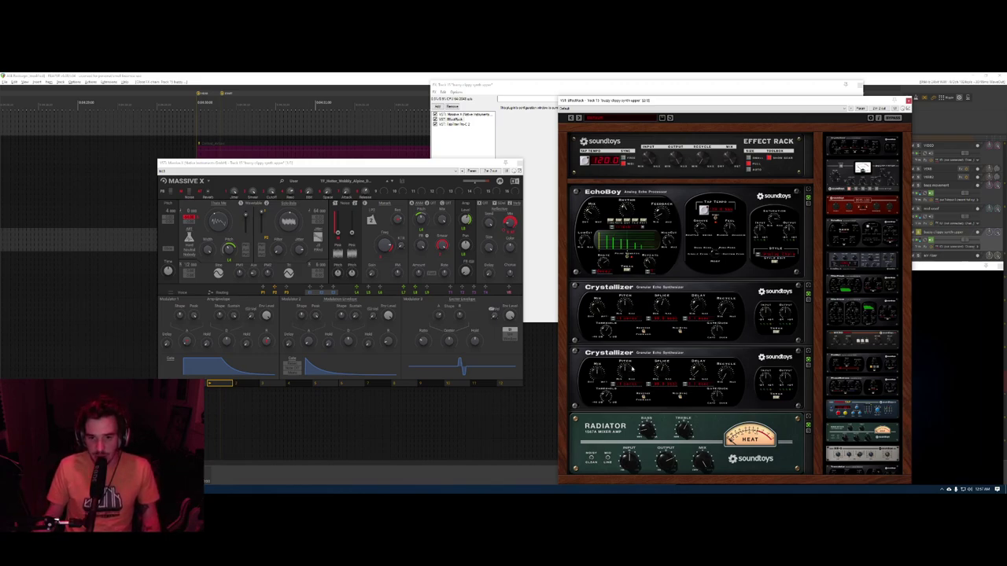
pyautogui.scroll(-1, 818, 276)
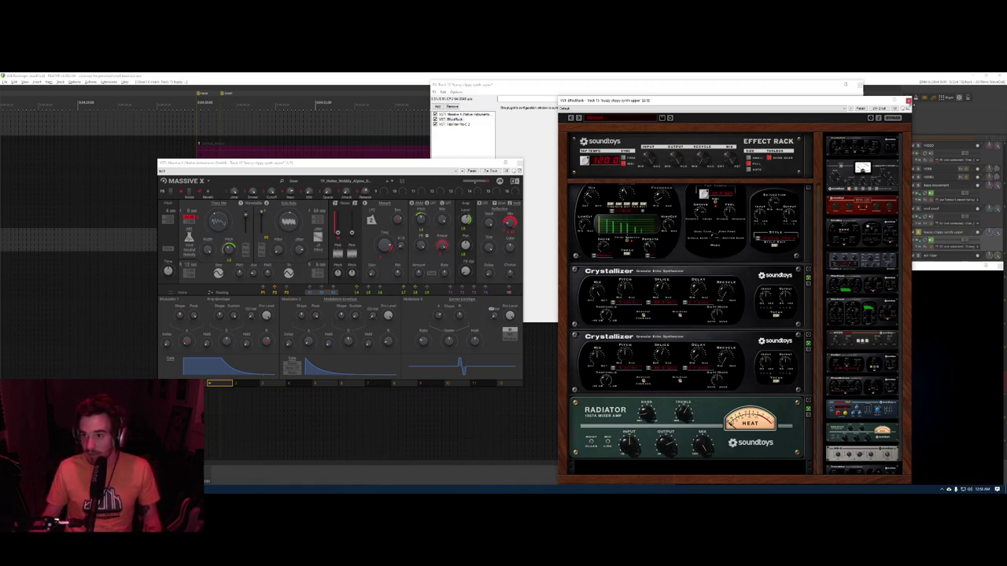
pyautogui.click(907, 100)
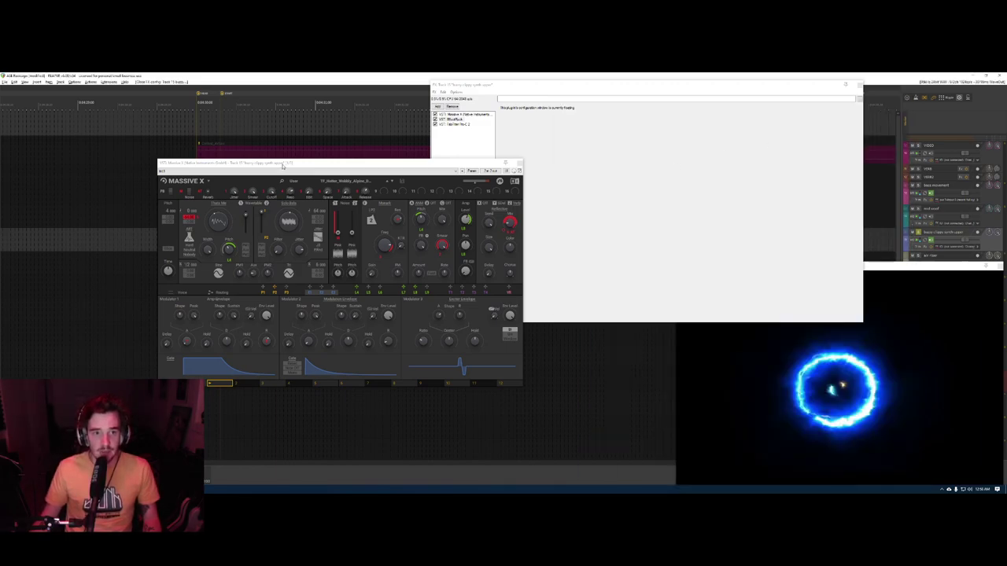
# - Move the plugin windows below the clips, bypass the blue synth track's effects, and play it dry from before its clip
pyautogui.moveTo(331, 162); pyautogui.dragTo(403, 312)
pyautogui.click(201, 103)
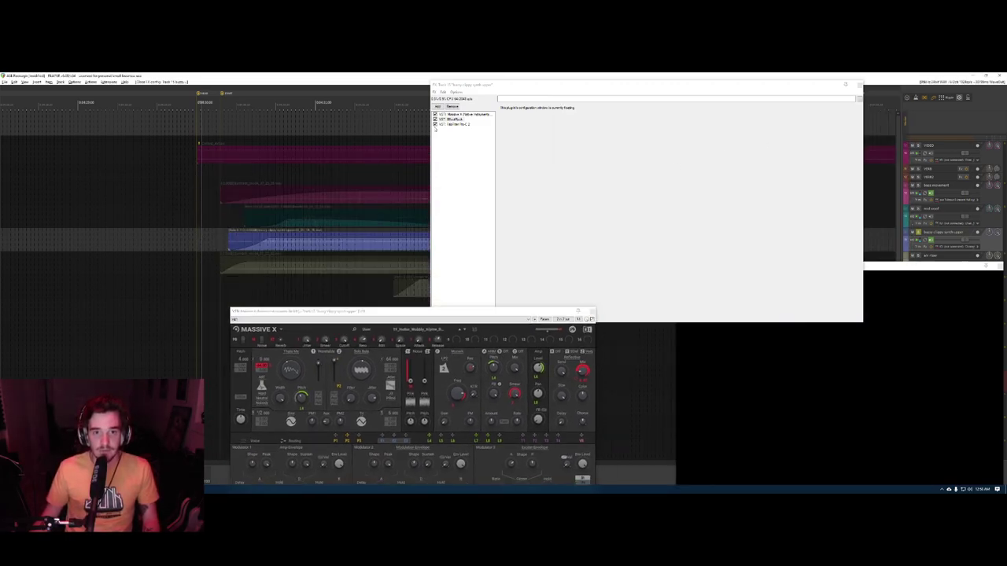
pyautogui.click(453, 119)
pyautogui.moveTo(505, 85); pyautogui.dragTo(484, 304)
pyautogui.click(207, 232)
pyautogui.press('space')
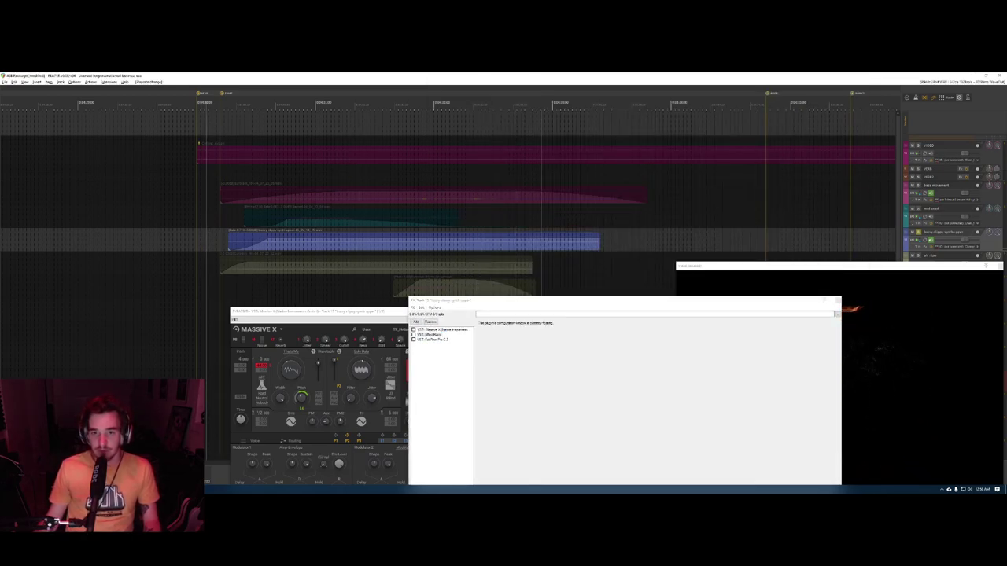
pyautogui.press('space')
# - Re-enable all effects on the blue synth track and play it back processed from before its clip
pyautogui.moveTo(492, 302); pyautogui.dragTo(483, 283)
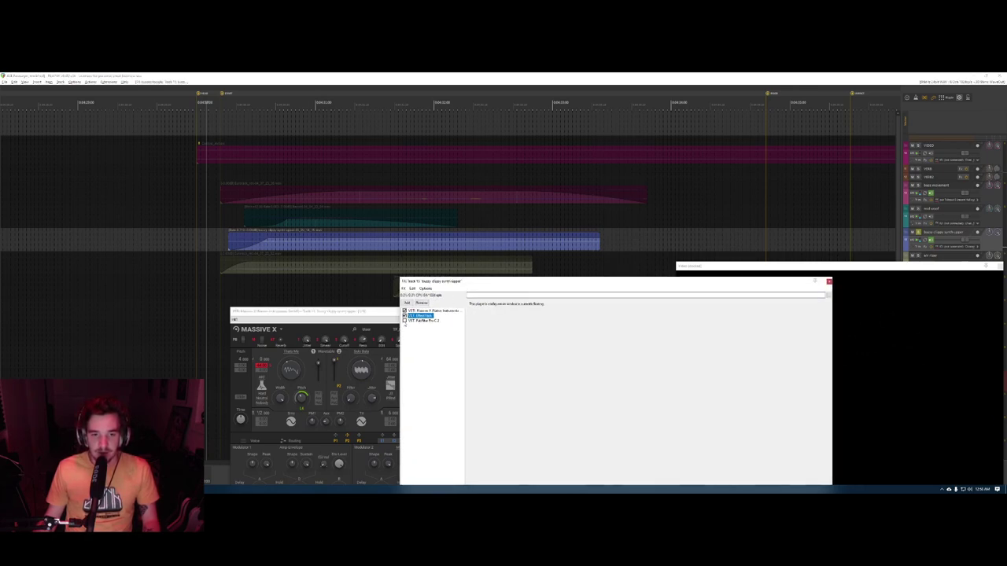
pyautogui.click(209, 238)
pyautogui.press('space')
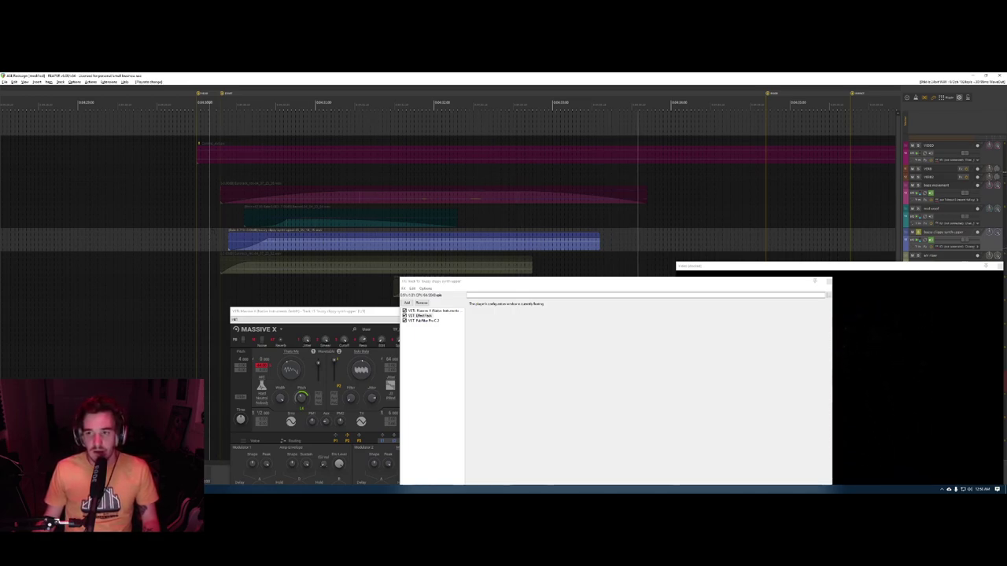
# - Check all track envelopes, hide them again, and close the blue synth track's effects chain and Massive X windows
pyautogui.press('v')
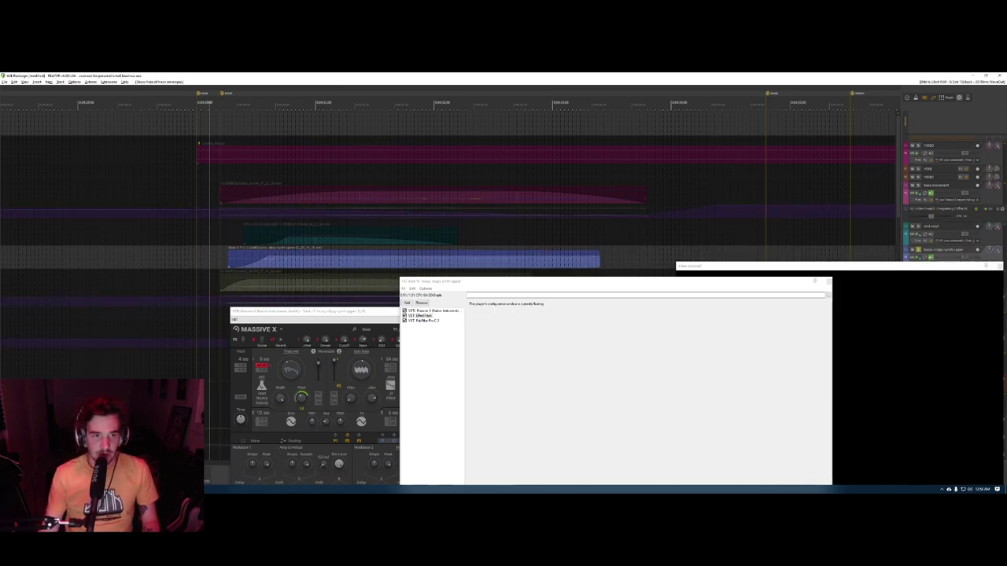
pyautogui.press('v')
pyautogui.click(829, 284)
pyautogui.click(829, 281)
pyautogui.click(592, 312)
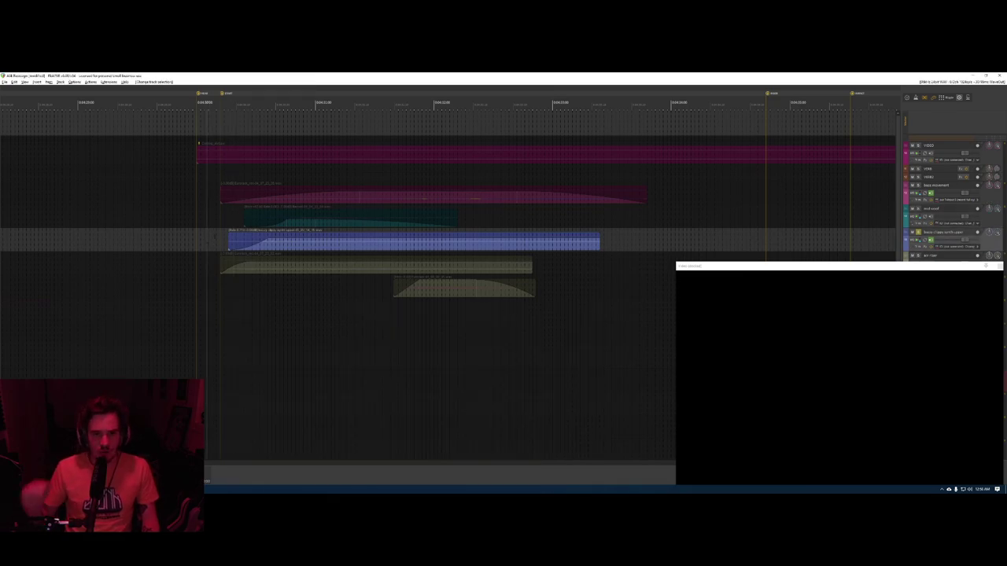
# - Solo the beige track below the blue synth track and play it from just before its clip
pyautogui.click(212, 263)
pyautogui.press('s')
pyautogui.press('space')
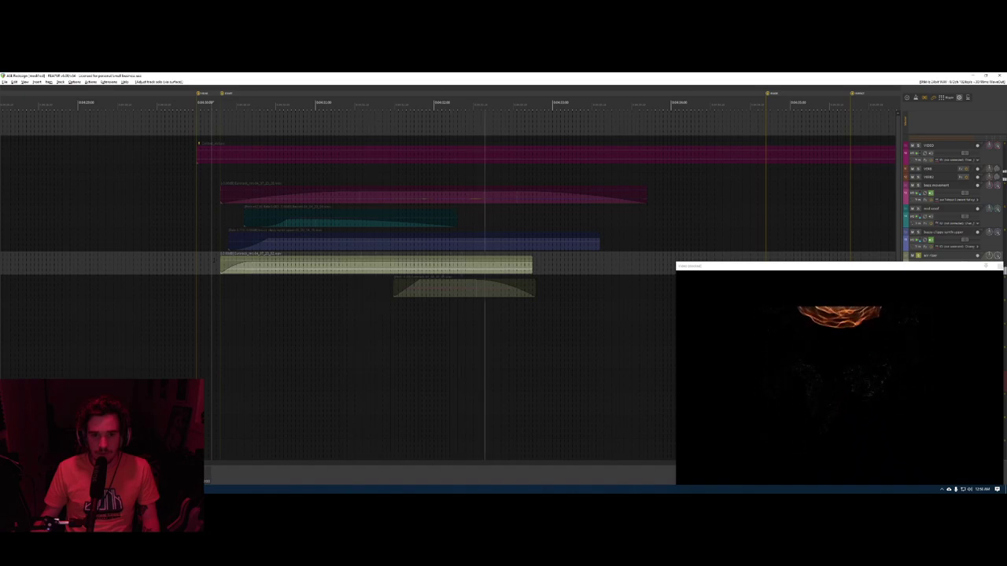
pyautogui.press('space')
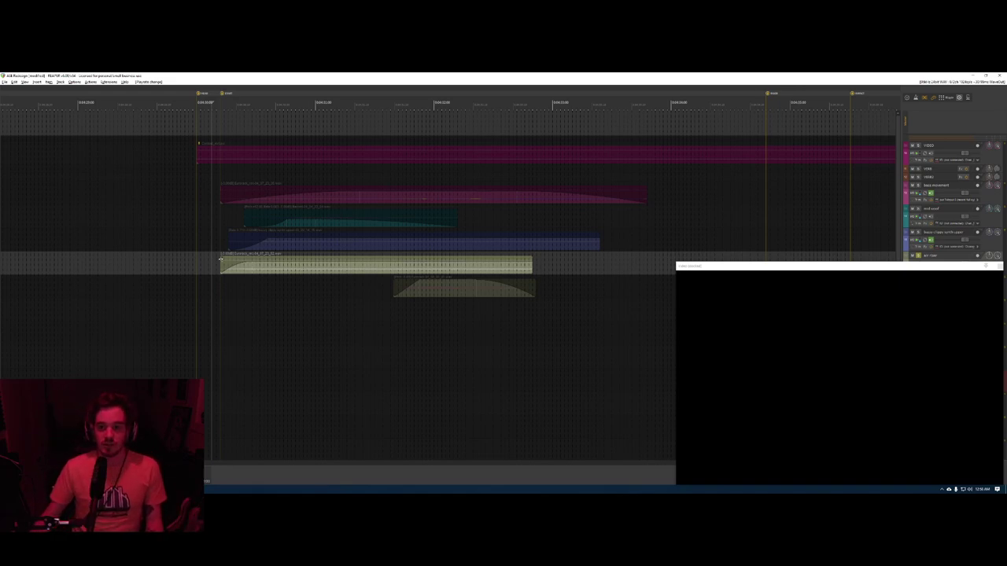
# - Check the beige track's envelopes and the later clips in the overview, and hide the envelopes and the video window
pyautogui.click(218, 261)
pyautogui.press('v')
pyautogui.press('v')
pyautogui.scroll(-5, 236, 263)
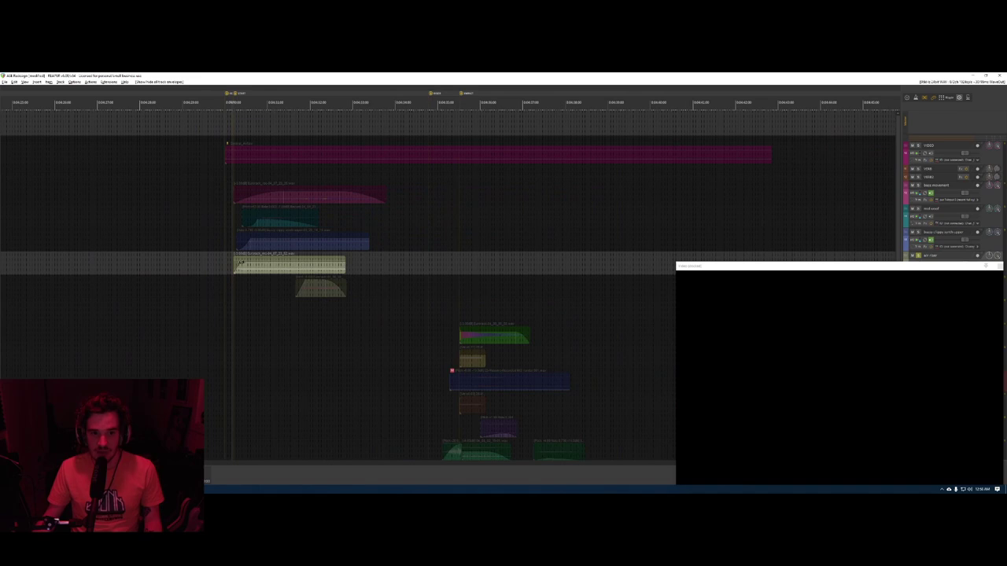
pyautogui.click(359, 272)
pyautogui.hscroll(2, 341, 271)
pyautogui.hscroll(-3, 339, 271)
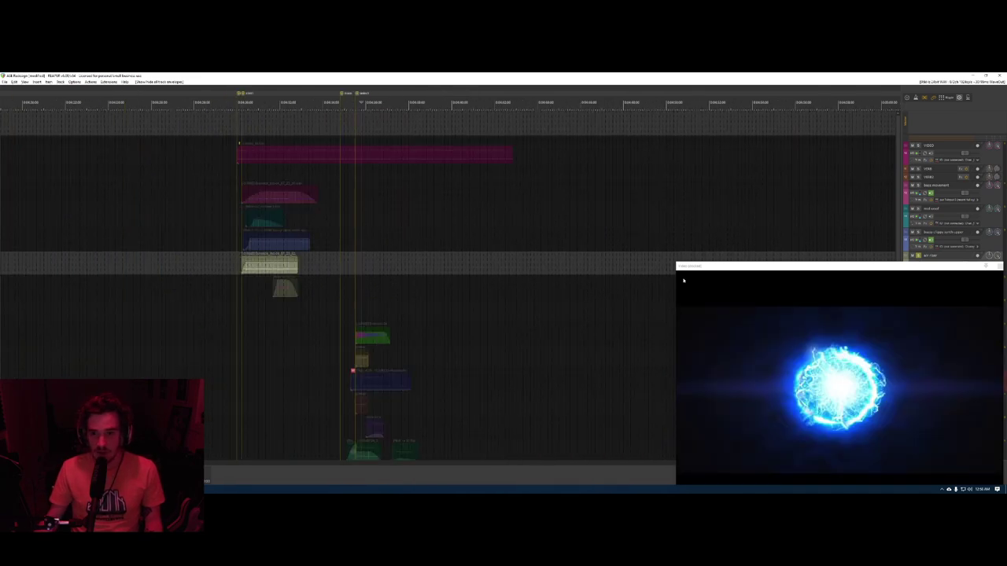
pyautogui.hotkey('ctrl', 'shift', 'v')
pyautogui.click(733, 272)
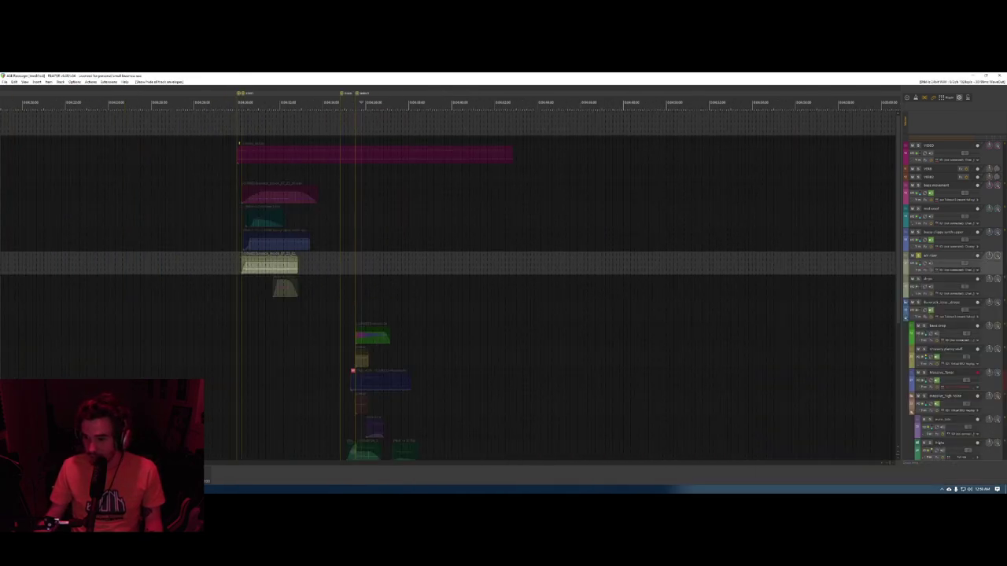
# - Reveal the hidden yellow track above the video through the track manager, toggle its clips' mute, and unmute and solo the track
pyautogui.click(948, 379)
pyautogui.hotkey('alt', 'd')
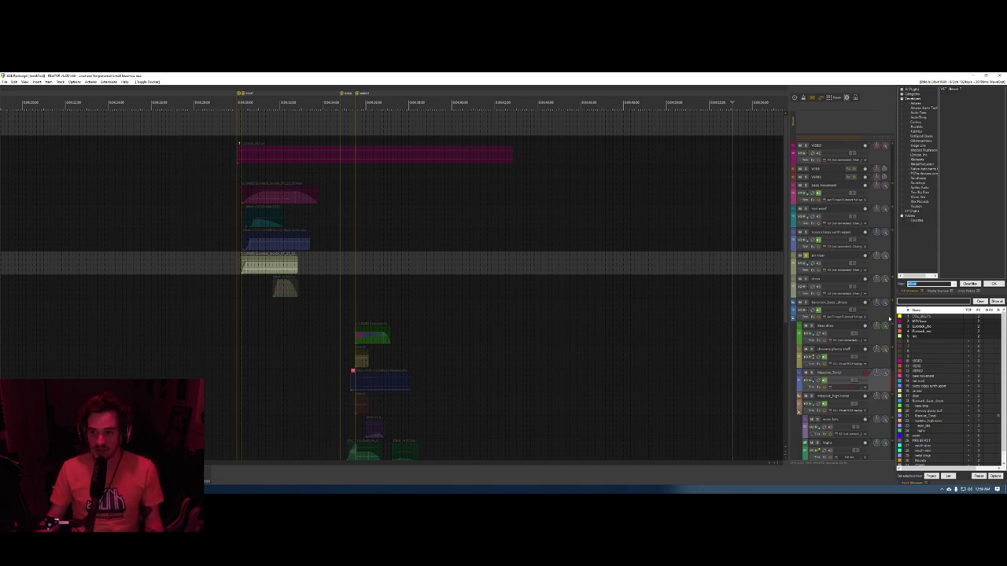
pyautogui.click(972, 320)
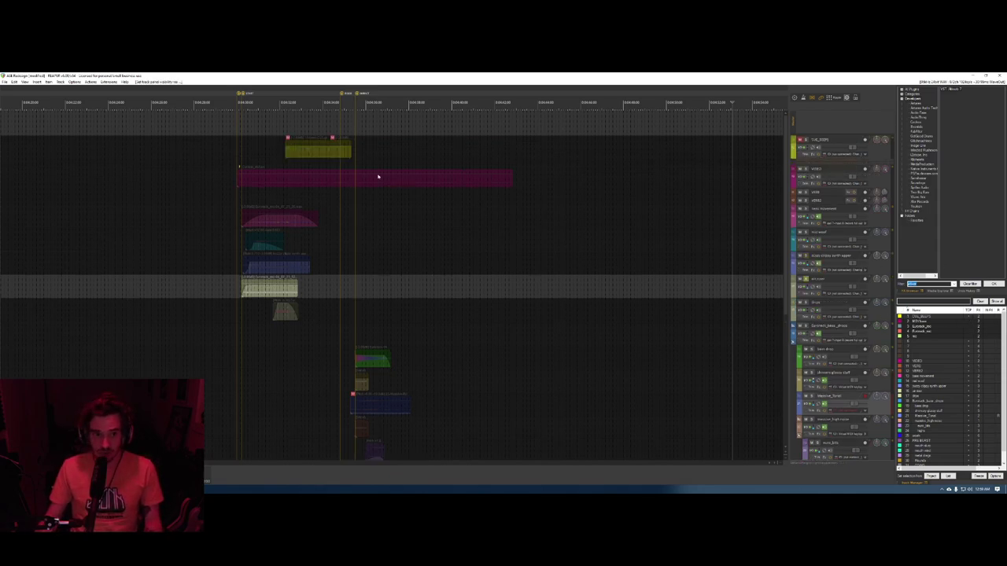
pyautogui.moveTo(386, 145); pyautogui.dragTo(386, 145)
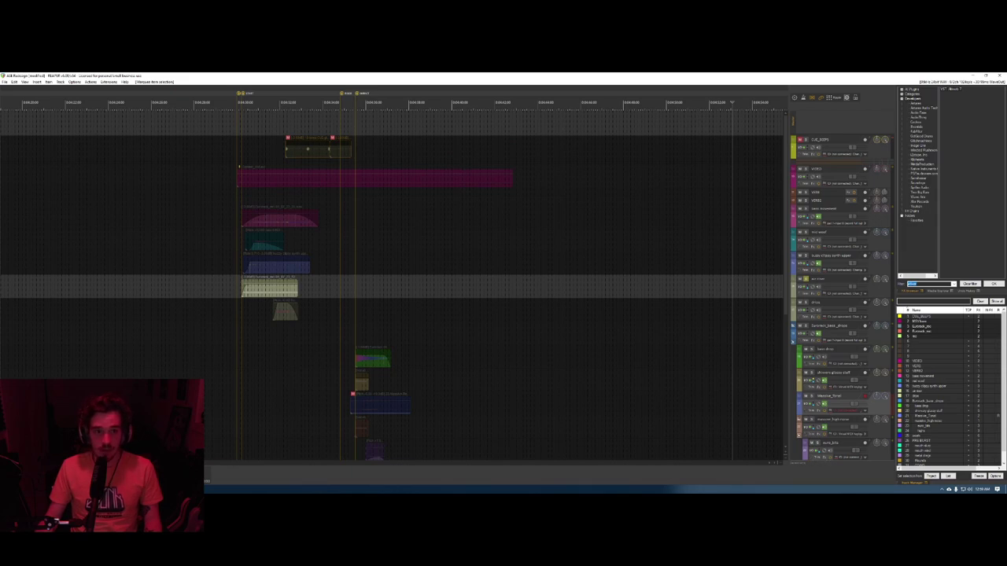
pyautogui.click(800, 140)
pyautogui.click(805, 140)
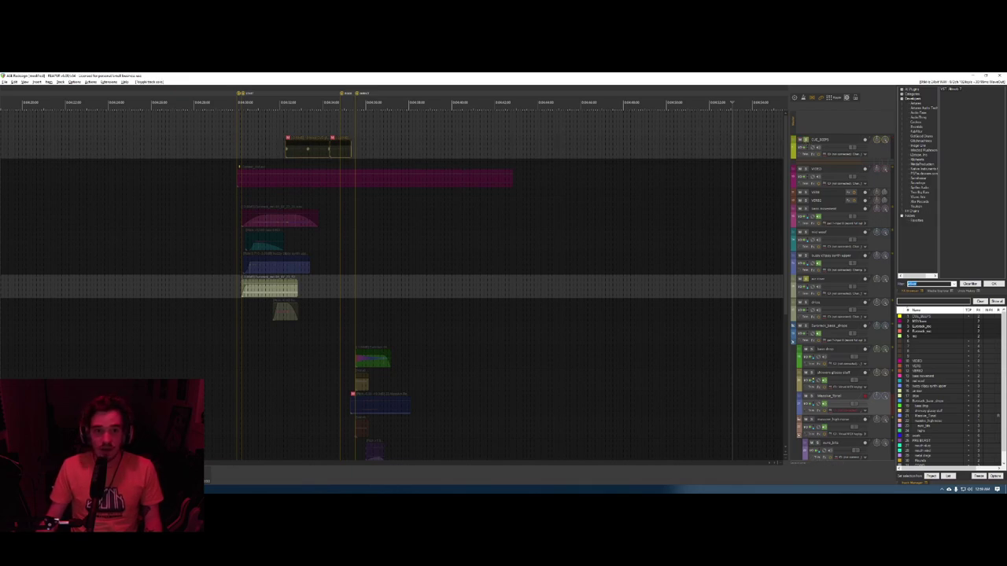
# - Unmute the two clips on the yellow track and play them from just before the first one
pyautogui.click(333, 138)
pyautogui.scroll(4, 270, 155)
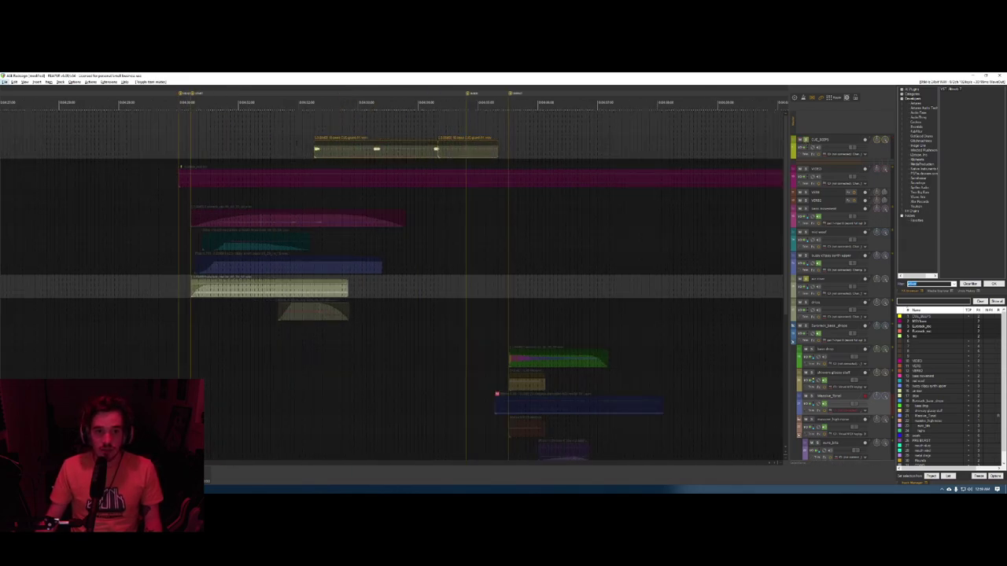
pyautogui.click(301, 150)
pyautogui.press('space')
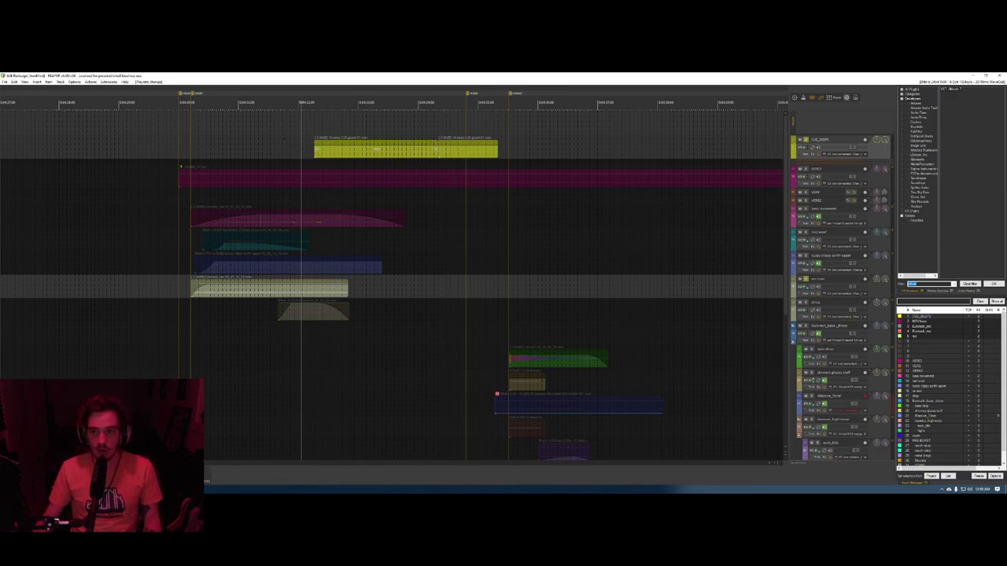
# - Mute both clips on the yellow track, hide that track again, and close the docker with the track manager
pyautogui.moveTo(302, 131); pyautogui.dragTo(532, 150)
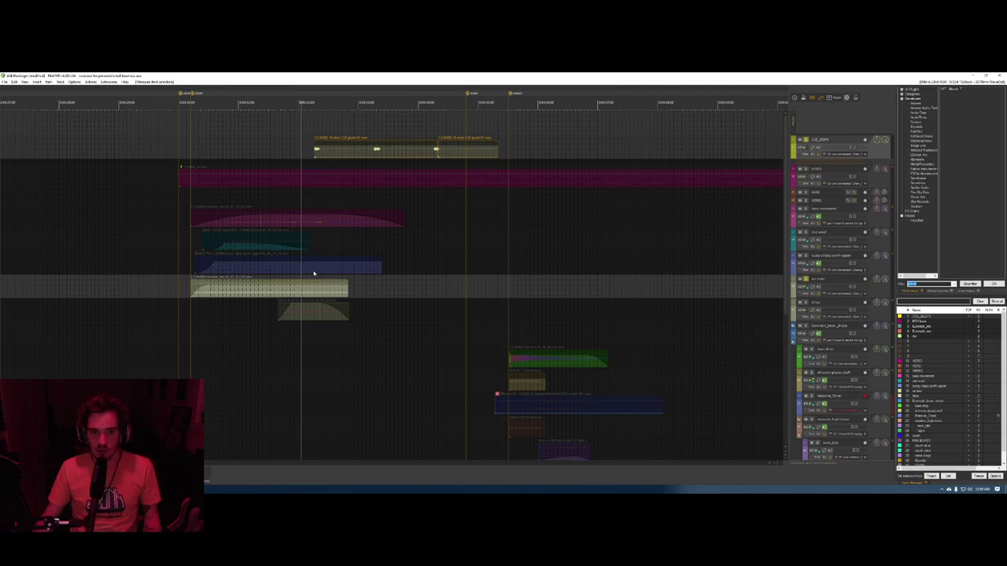
pyautogui.hotkey('ctrl', 'f')
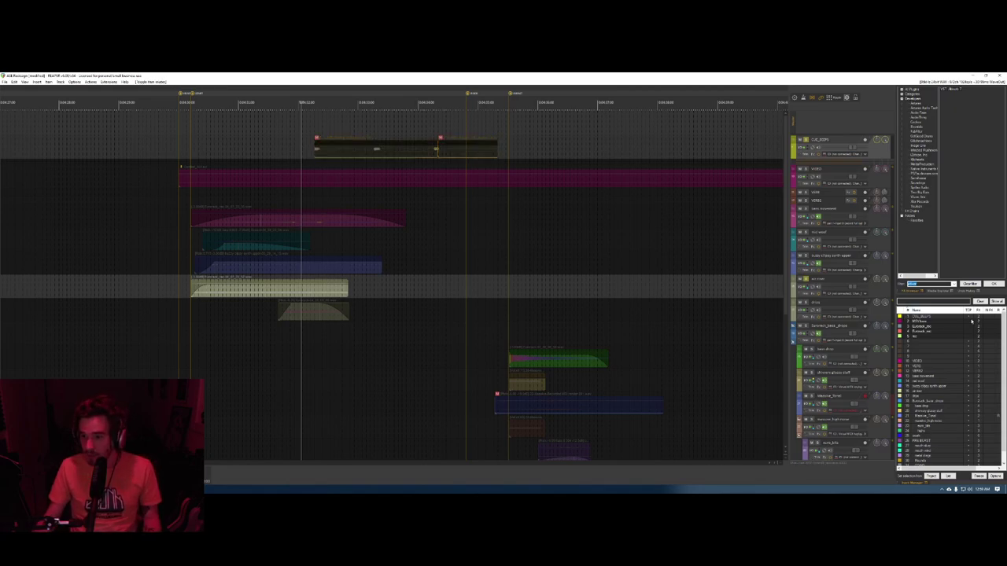
pyautogui.click(971, 318)
pyautogui.click(969, 322)
pyautogui.moveTo(969, 321); pyautogui.dragTo(968, 336)
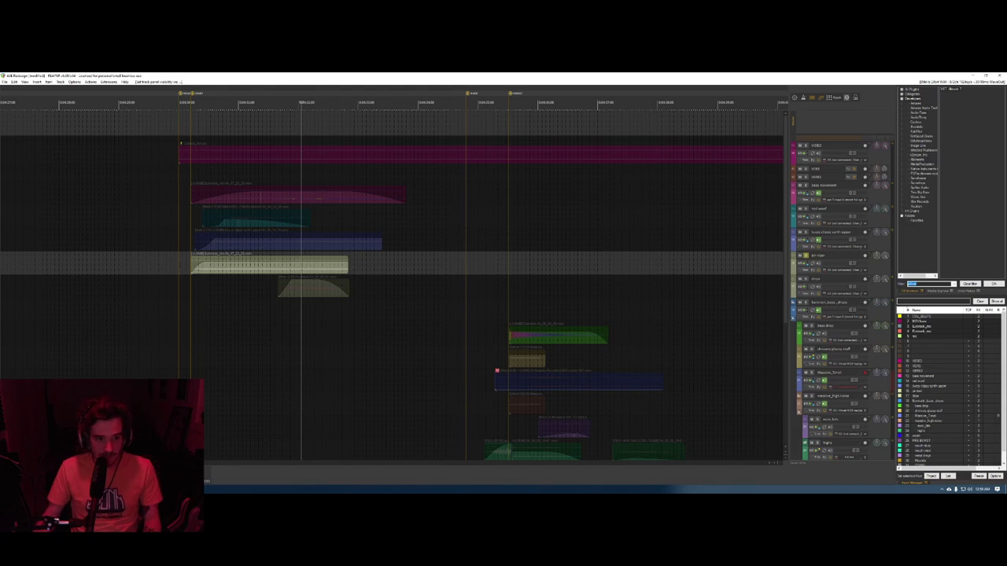
pyautogui.click(180, 264)
pyautogui.hotkey('alt', 'd')
# - Show the video window, check the frame just before the green clip starts, and close the video window
pyautogui.click(185, 262)
pyautogui.hotkey('ctrl', 'shift', 'v')
pyautogui.click(493, 268)
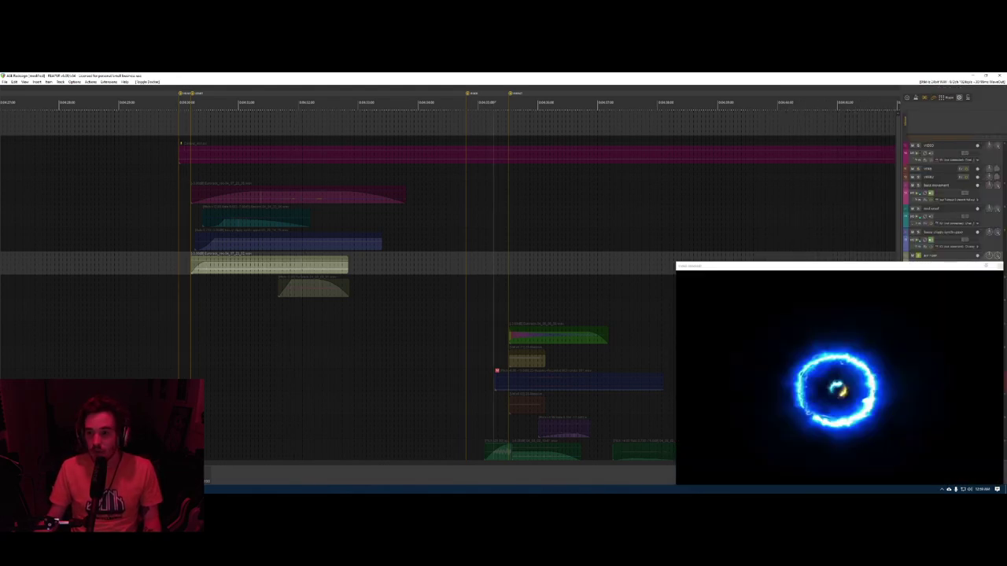
pyautogui.click(998, 266)
pyautogui.click(629, 262)
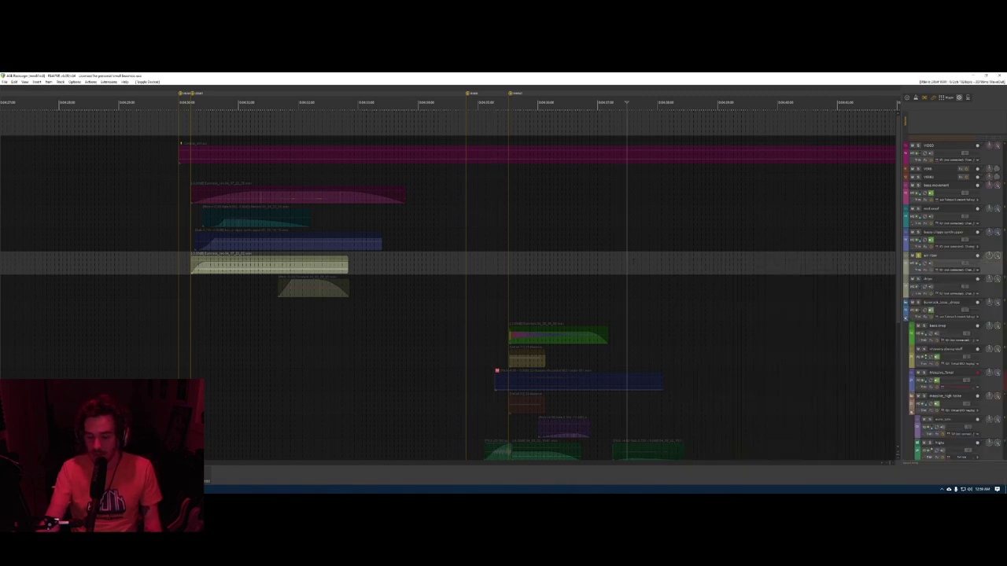
# - Inspect the beige track's Effect Rack with Crystallizer, FilterFreak and EchoBoy, look through its envelope list, and close both windows
pyautogui.press('f')
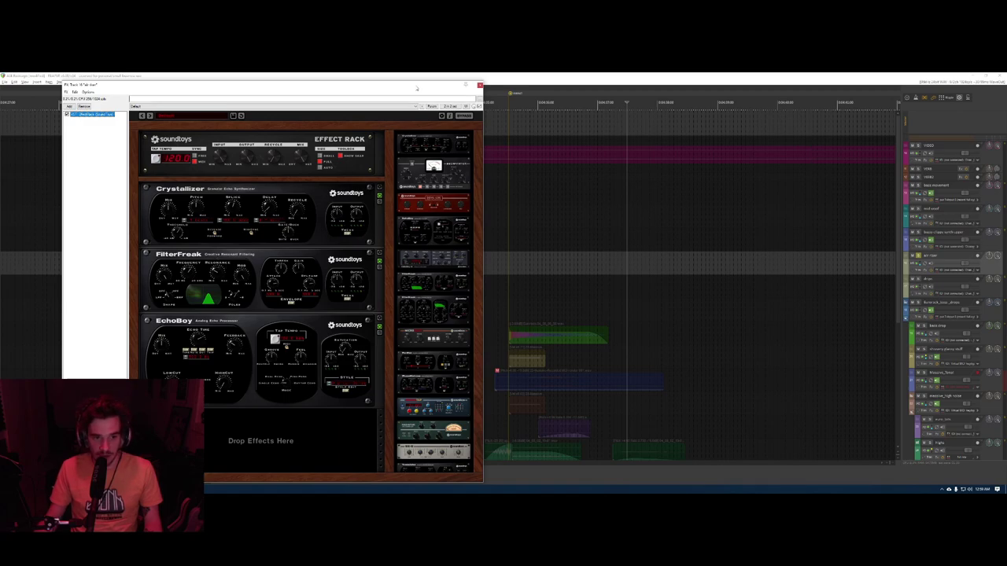
pyautogui.click(480, 85)
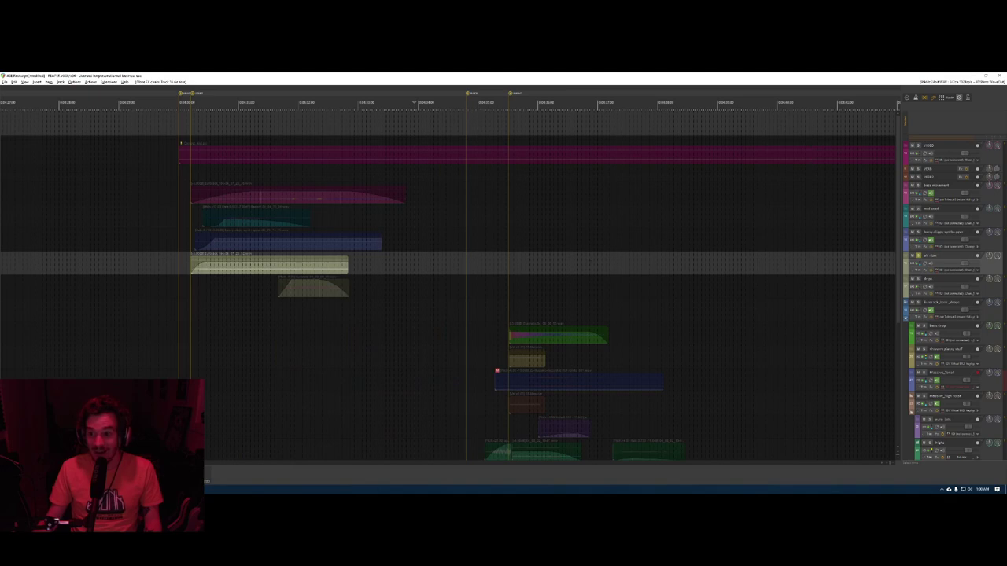
pyautogui.click(917, 269)
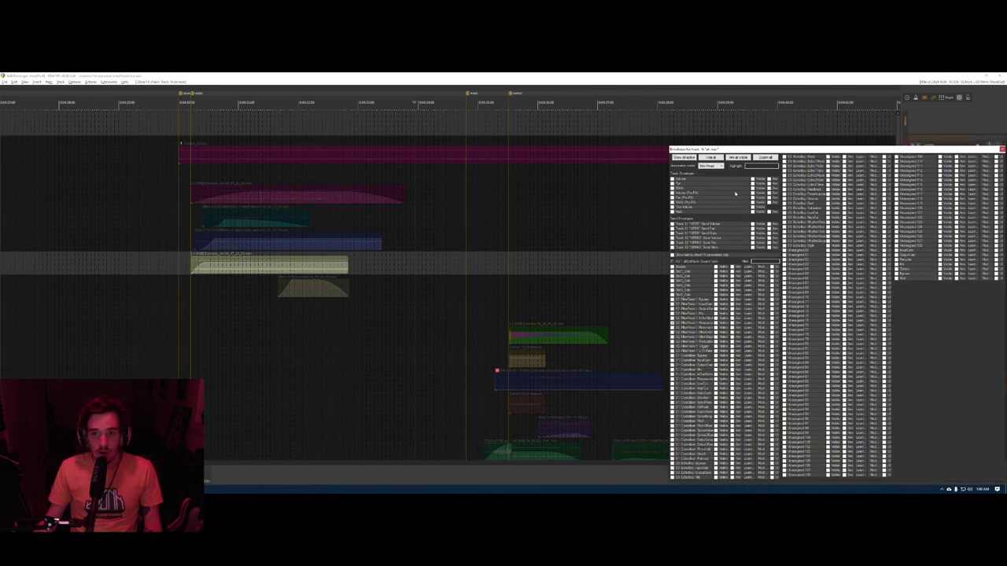
pyautogui.click(774, 157)
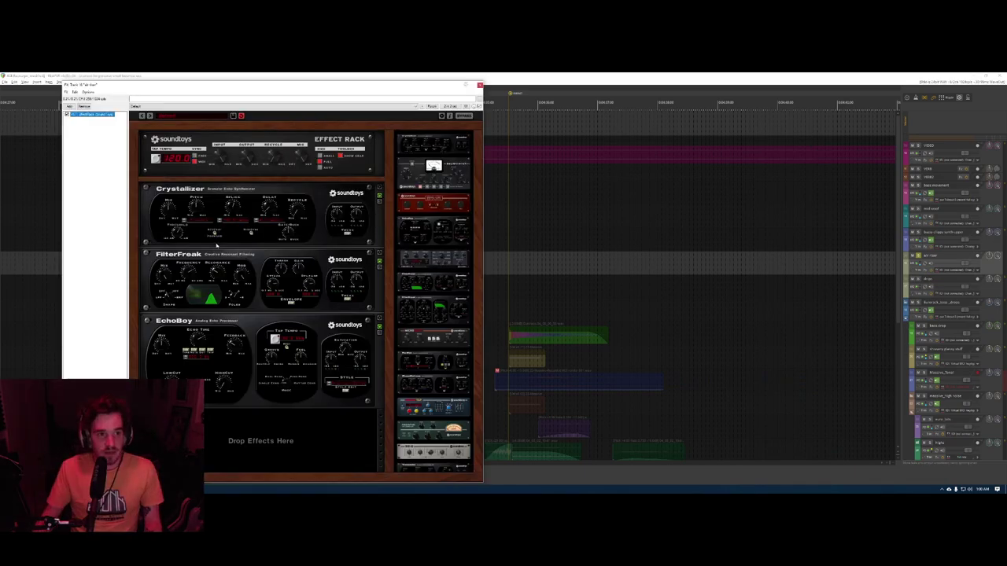
pyautogui.press('Escape')
# - Play the soloed beige track from before the start of the video clip and stop playback
pyautogui.click(169, 262)
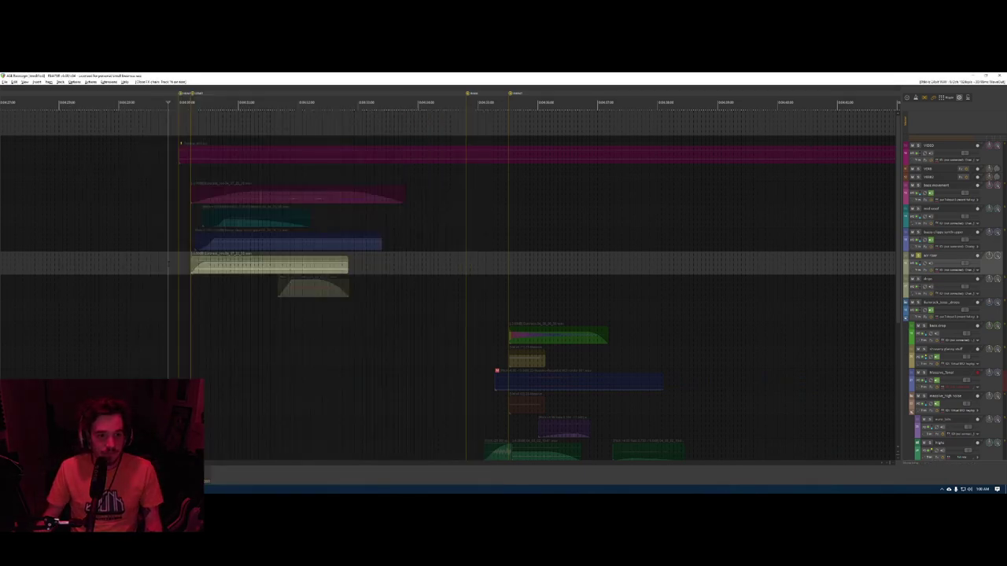
pyautogui.press('space')
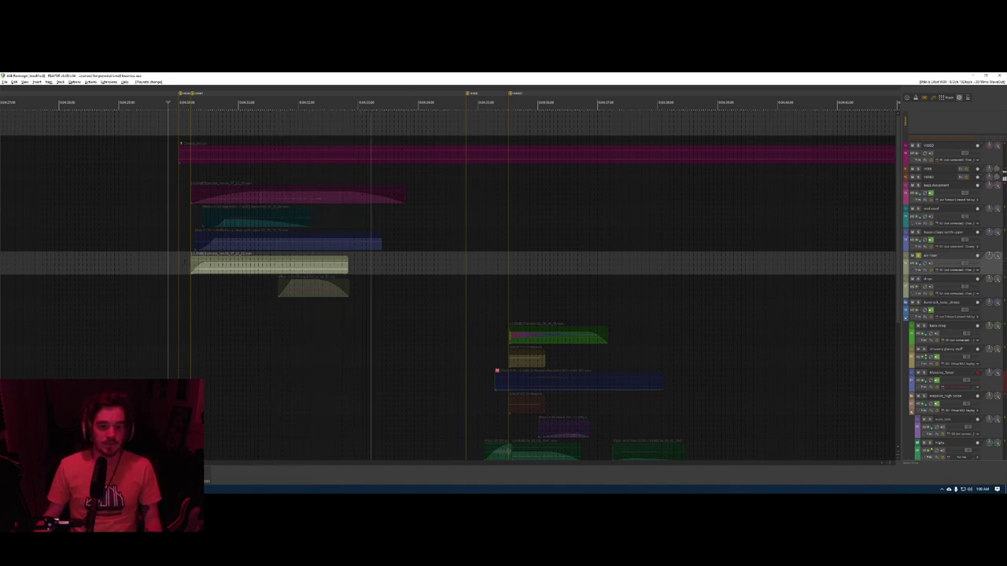
pyautogui.press('space')
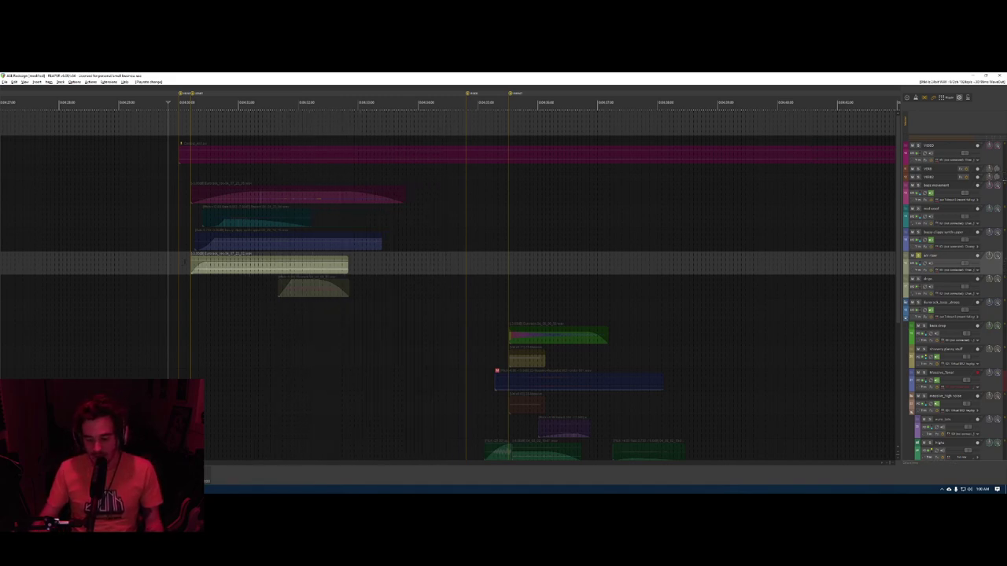
# - Toggle the bypass of the beige track's Effect Rack, close the effects chain, and play the track again for comparison
pyautogui.click(497, 370)
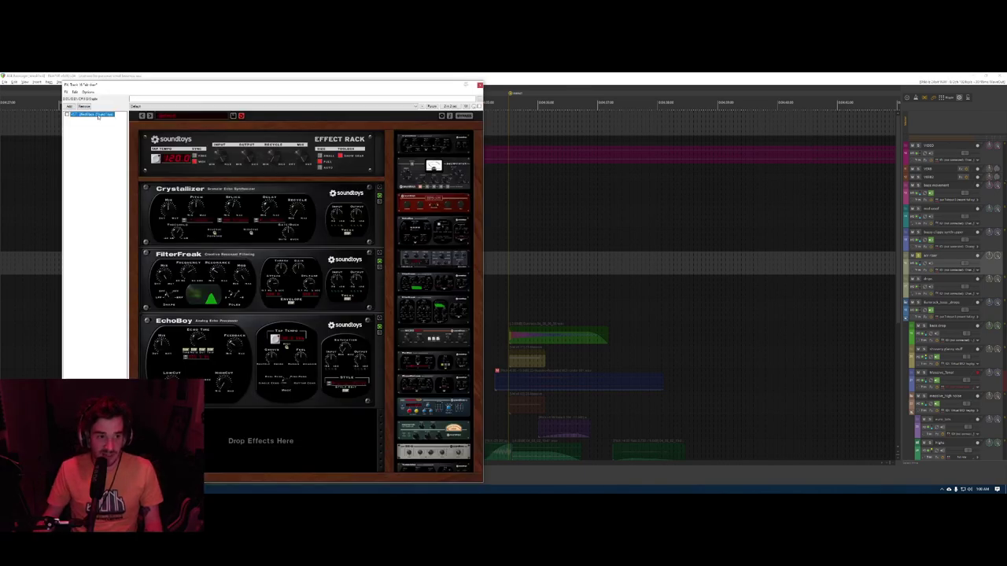
pyautogui.press('Escape')
pyautogui.click(178, 258)
pyautogui.press('space')
pyautogui.press('space')
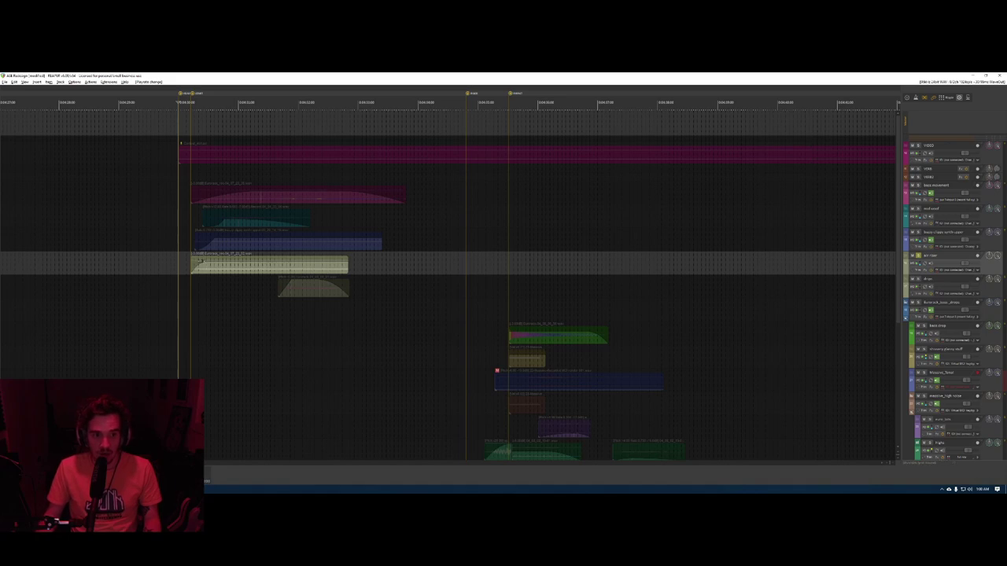
# - Unsolo the beige track, solo the track with the short clip directly below it, and play it from before that clip
pyautogui.press('F6')
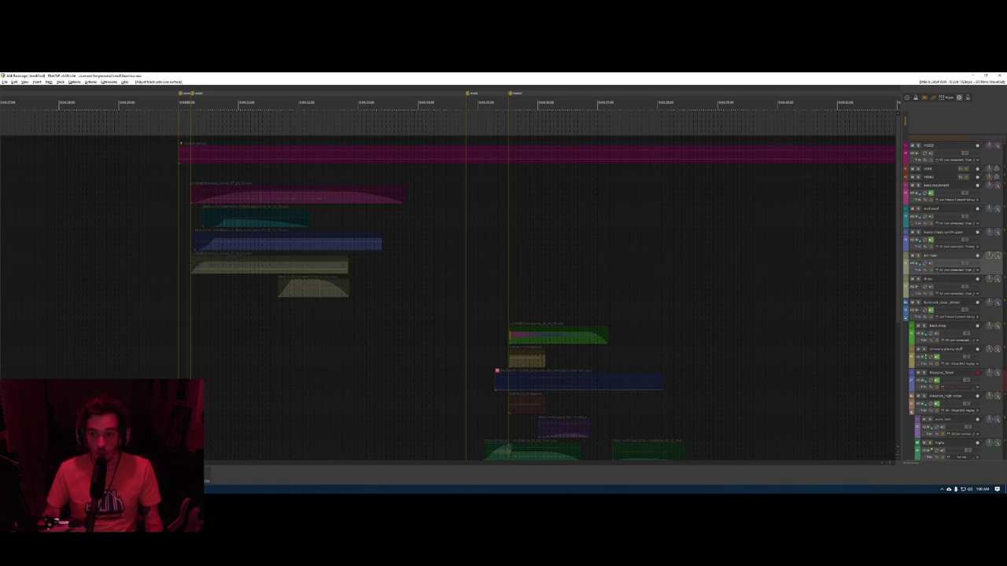
pyautogui.click(235, 286)
pyautogui.click(246, 286)
pyautogui.click(268, 286)
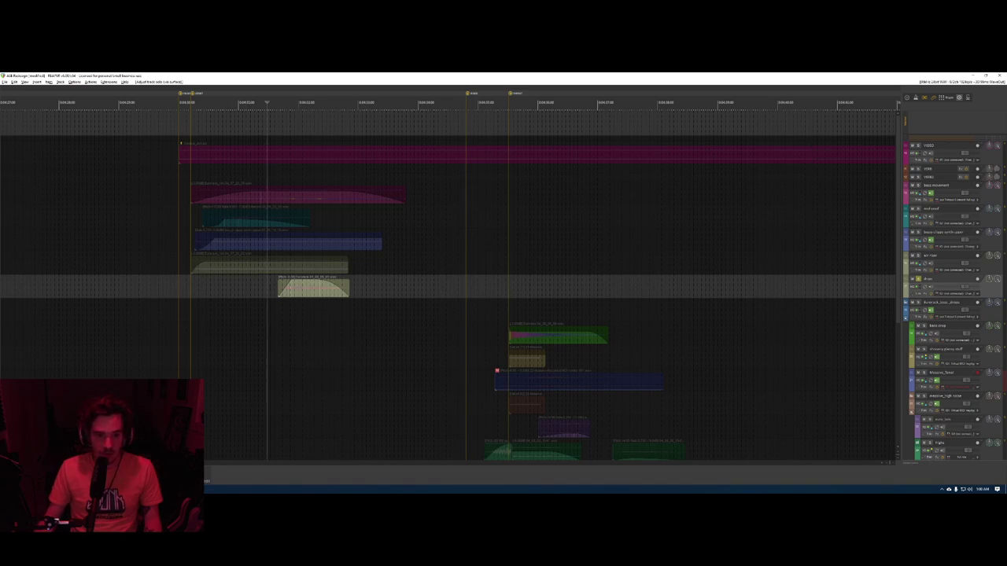
pyautogui.scroll(3, 298, 286)
pyautogui.scroll(-2, 234, 287)
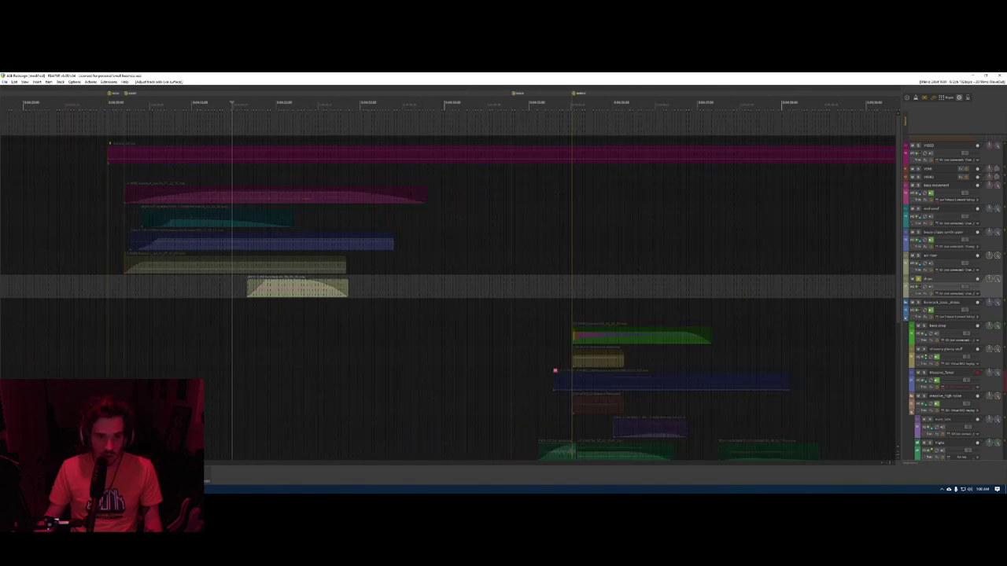
pyautogui.click(213, 283)
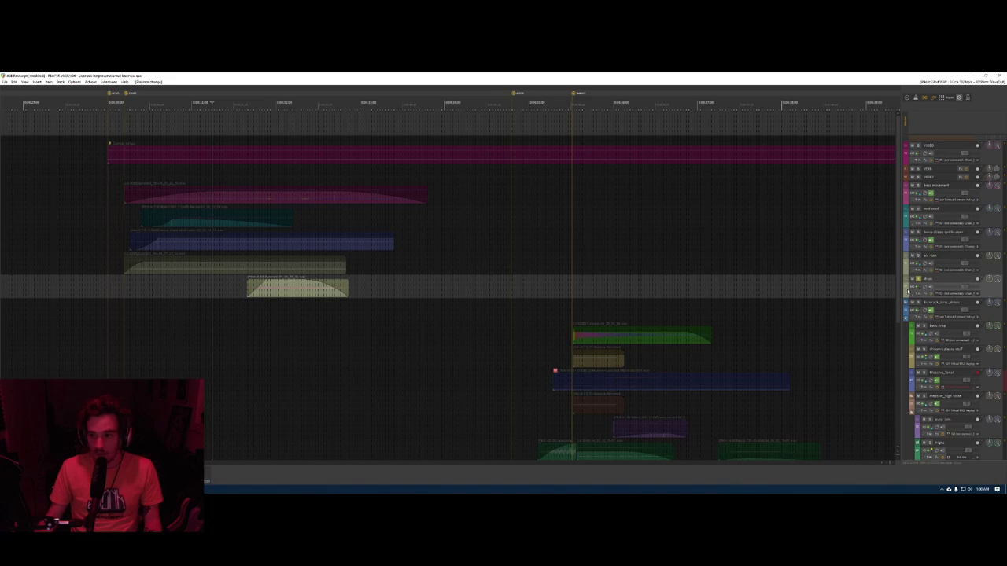
# - Bypass both effects on the short clip's track, close the effects chain, and play the track dry from before its clip
pyautogui.click(834, 286)
pyautogui.press('f')
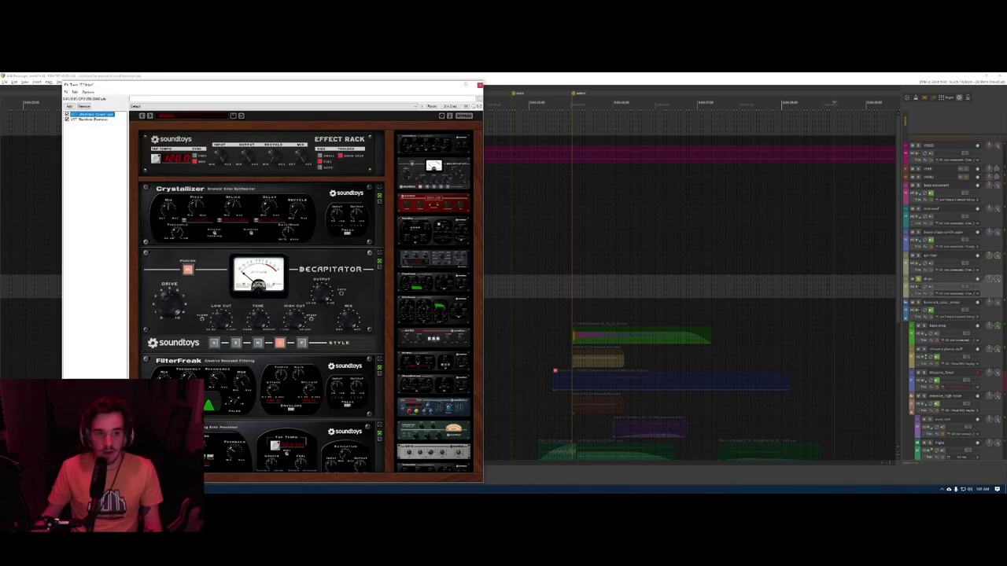
pyautogui.click(67, 114)
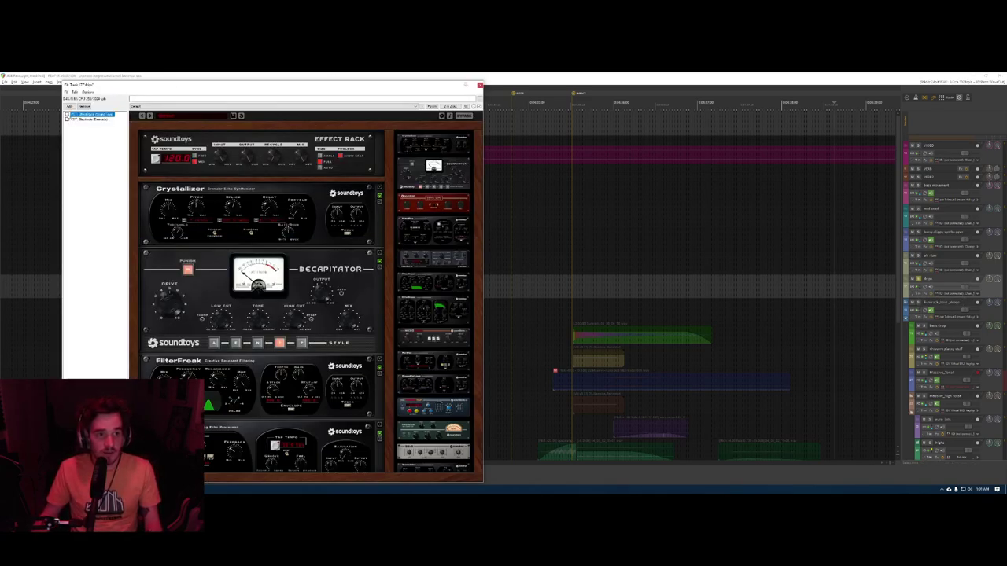
pyautogui.press('Escape')
pyautogui.click(206, 269)
pyautogui.press('space')
pyautogui.press('space')
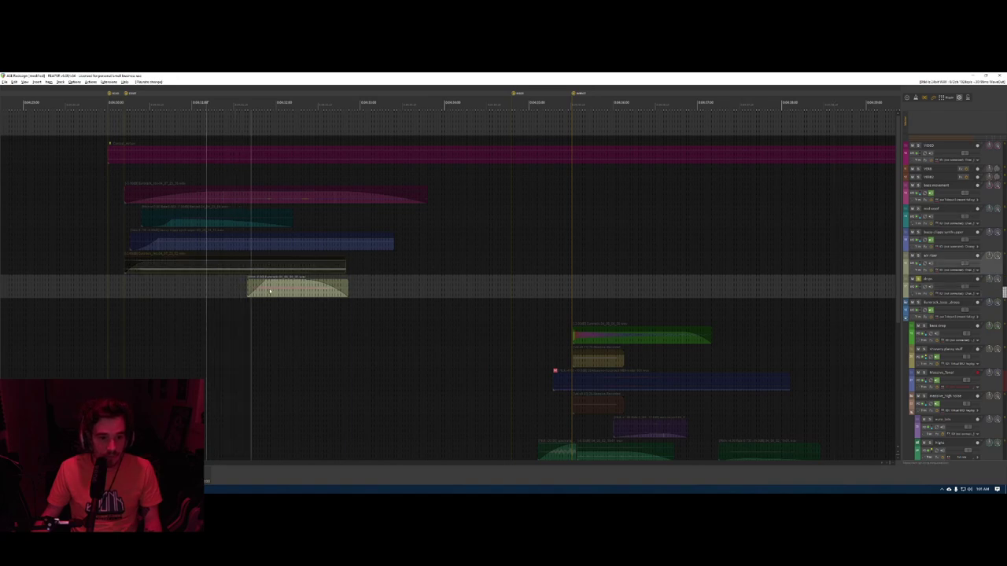
pyautogui.press('space')
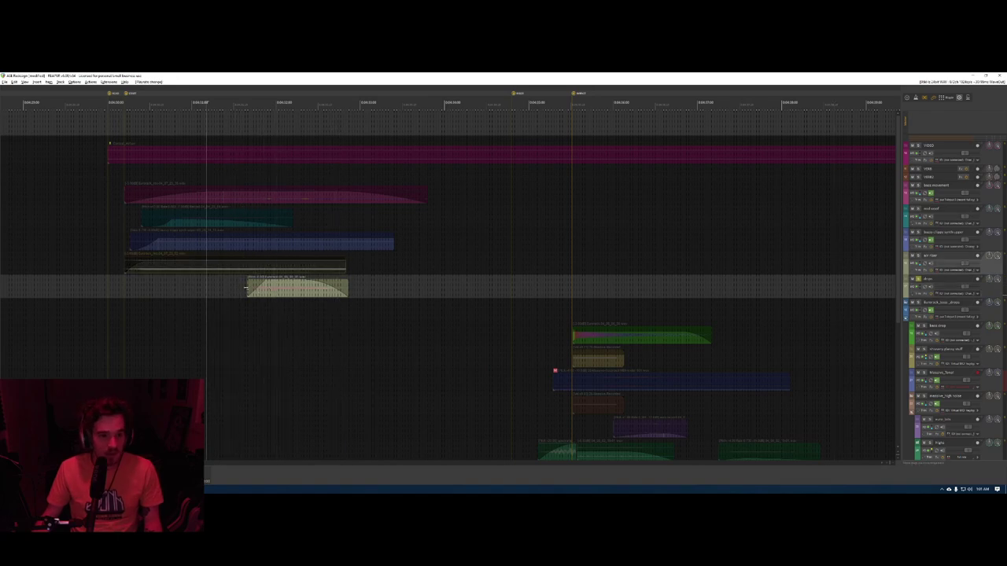
# - Paste a copy of the short clip after the original on its track and stretch the copy to about twice its length
pyautogui.scroll(5, 265, 292)
pyautogui.click(194, 288)
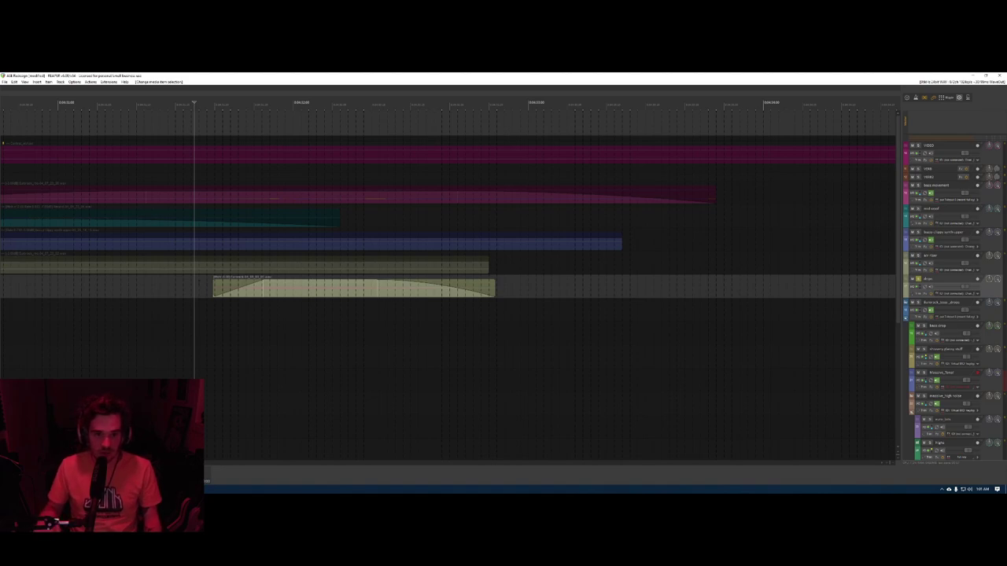
pyautogui.click(370, 289)
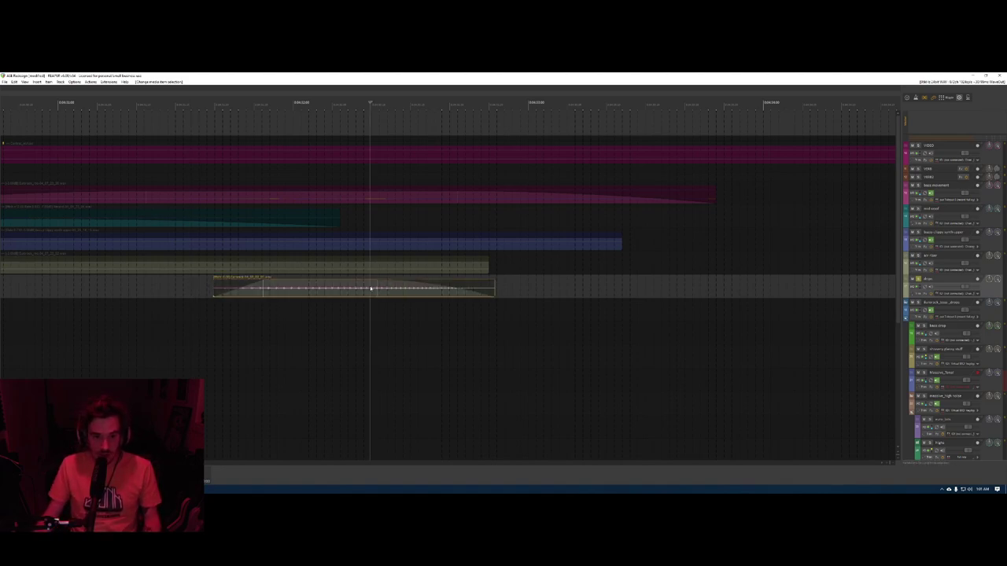
pyautogui.click(571, 290)
pyautogui.hotkey('ctrl', 'v')
pyautogui.hscroll(3, 553, 299)
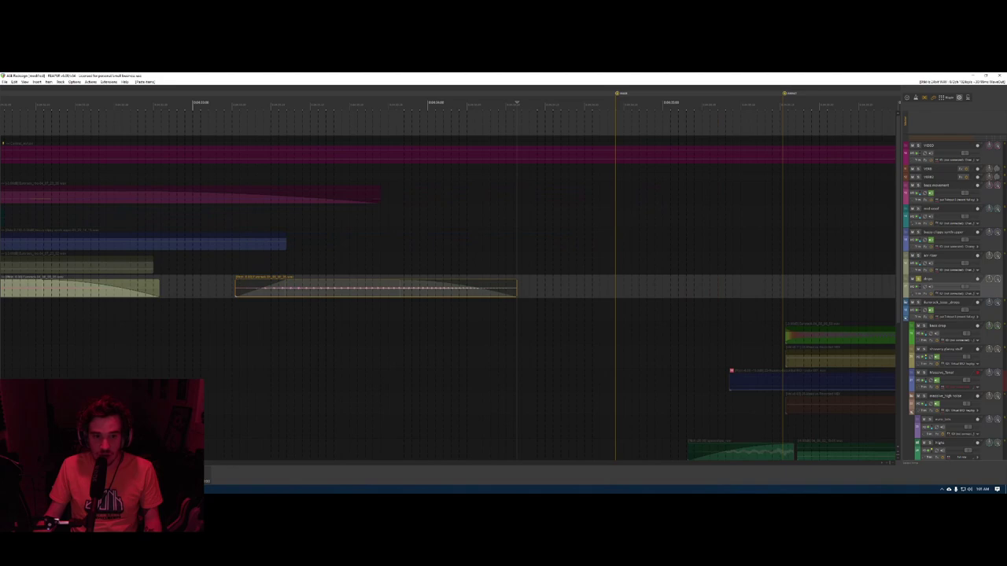
pyautogui.moveTo(513, 292); pyautogui.dragTo(803, 291)
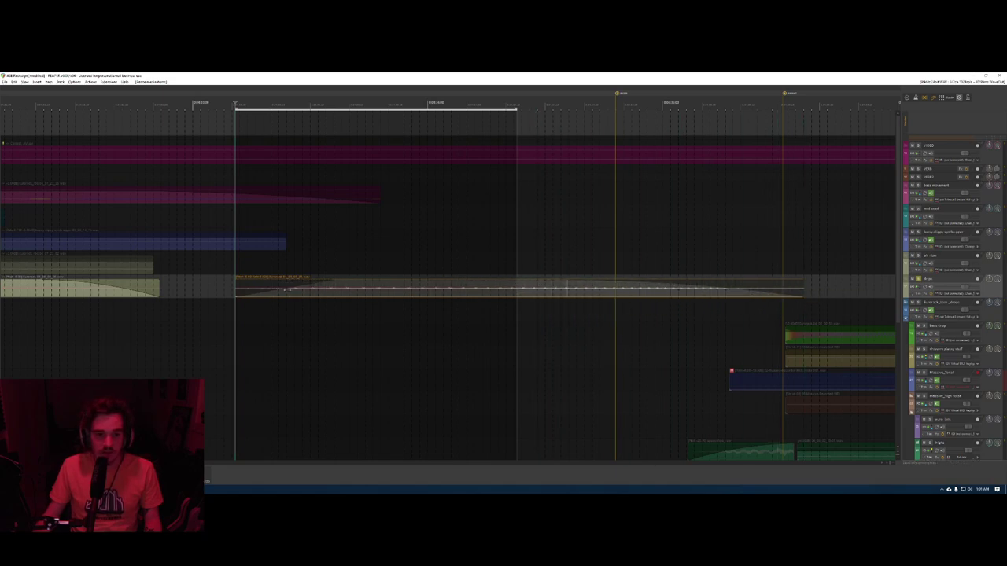
# - Play the stretched copy from its start, stop playback, and delete the copy
pyautogui.click(288, 292)
pyautogui.press('space')
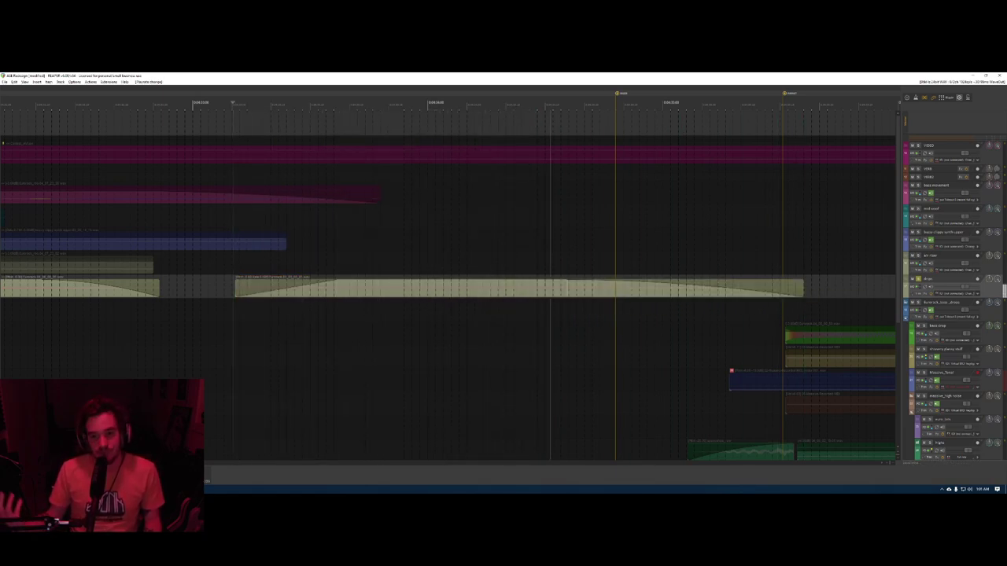
pyautogui.press('space')
pyautogui.click(377, 288)
pyautogui.press('Delete')
pyautogui.hscroll(-3, 376, 289)
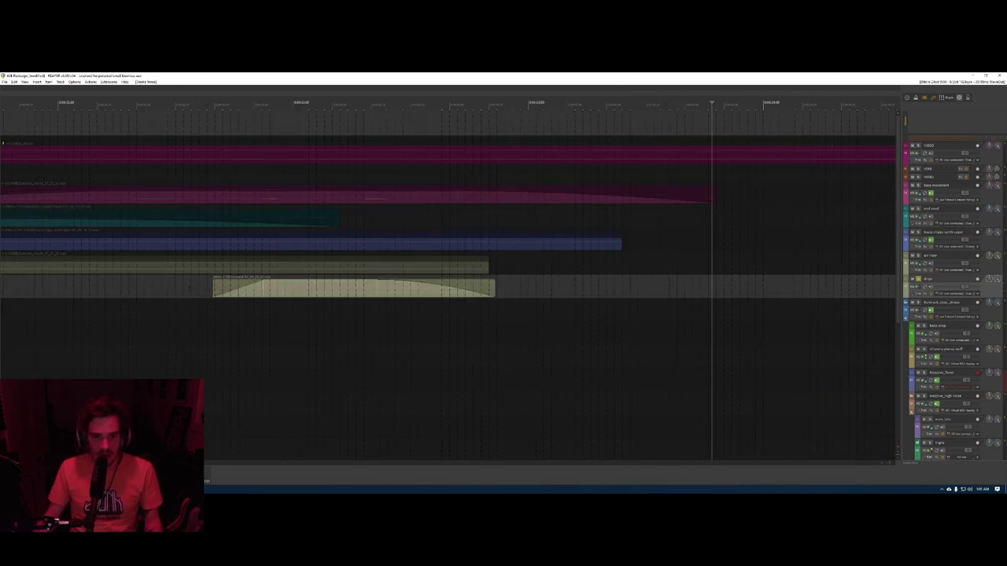
# - Select a time range around the original short clip and play it
pyautogui.click(188, 288)
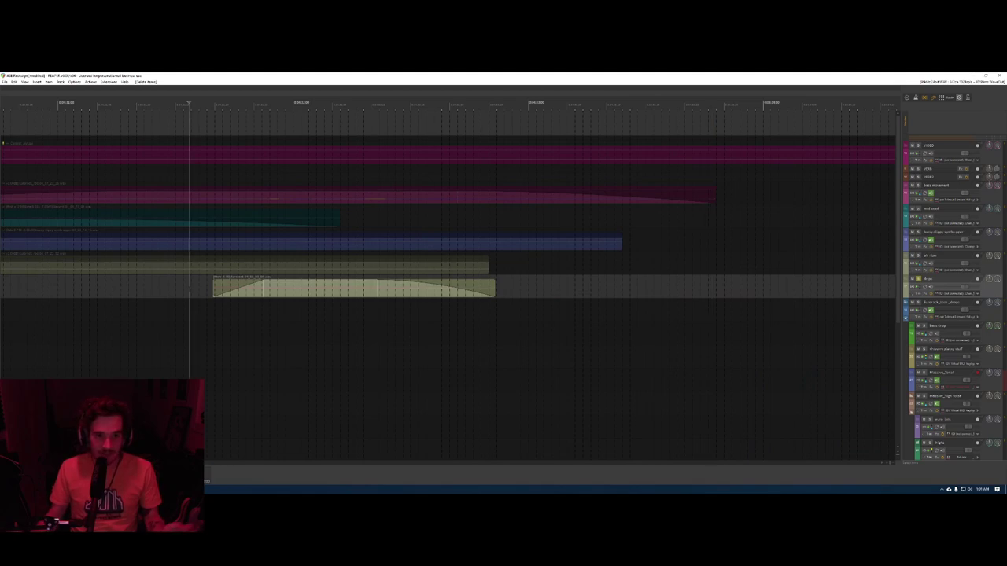
pyautogui.moveTo(203, 288); pyautogui.dragTo(685, 288)
pyautogui.press('space')
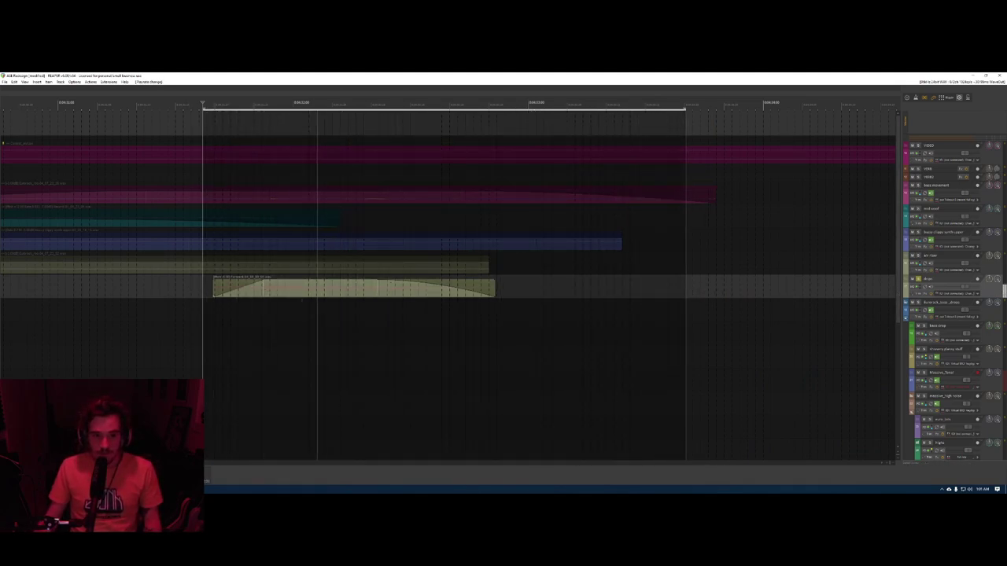
pyautogui.press('space')
# - View the effects chain of the short clip's track, close it, and briefly show all track envelopes
pyautogui.click(918, 289)
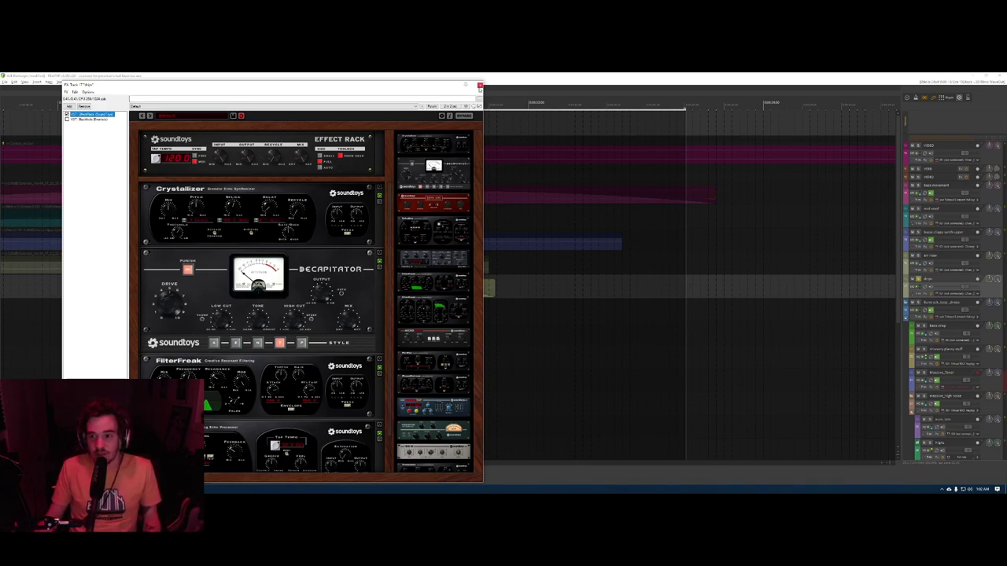
pyautogui.click(479, 85)
pyautogui.click(194, 288)
pyautogui.press('v')
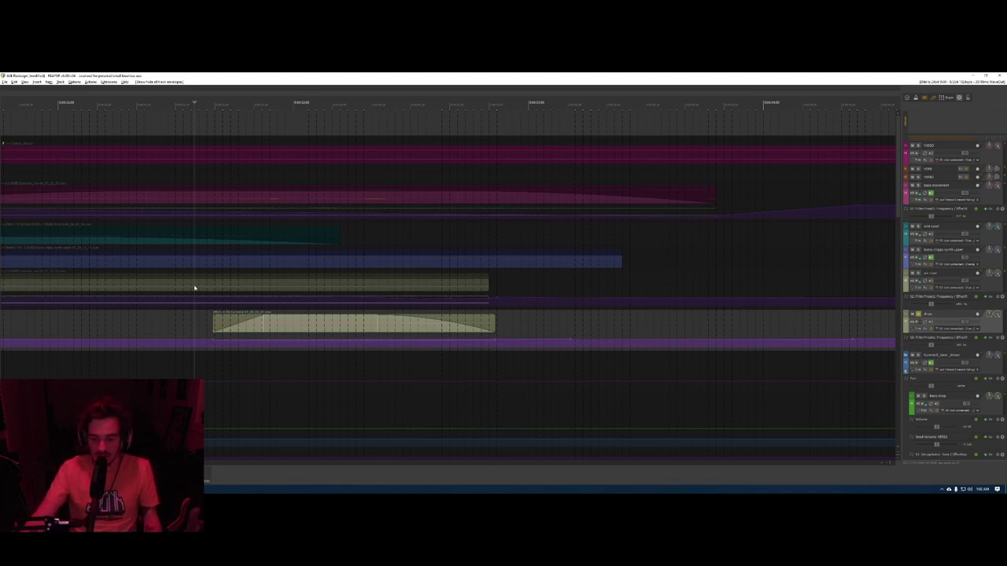
pyautogui.press('v')
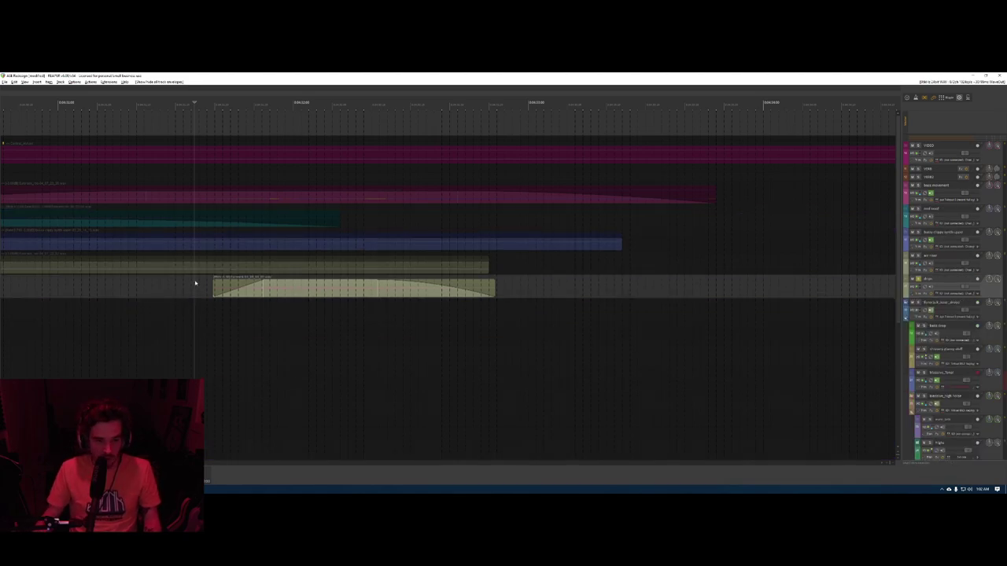
# - Display the Blackhole effect of the short clip's track and move the effects window below the clips
pyautogui.hscroll(-5, 195, 282)
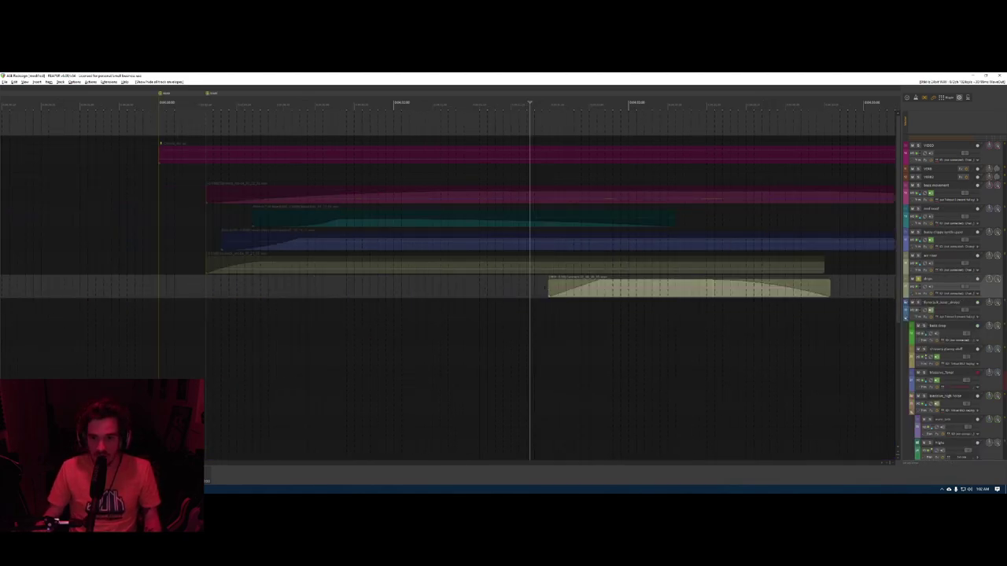
pyautogui.hscroll(3, 544, 291)
pyautogui.press('f')
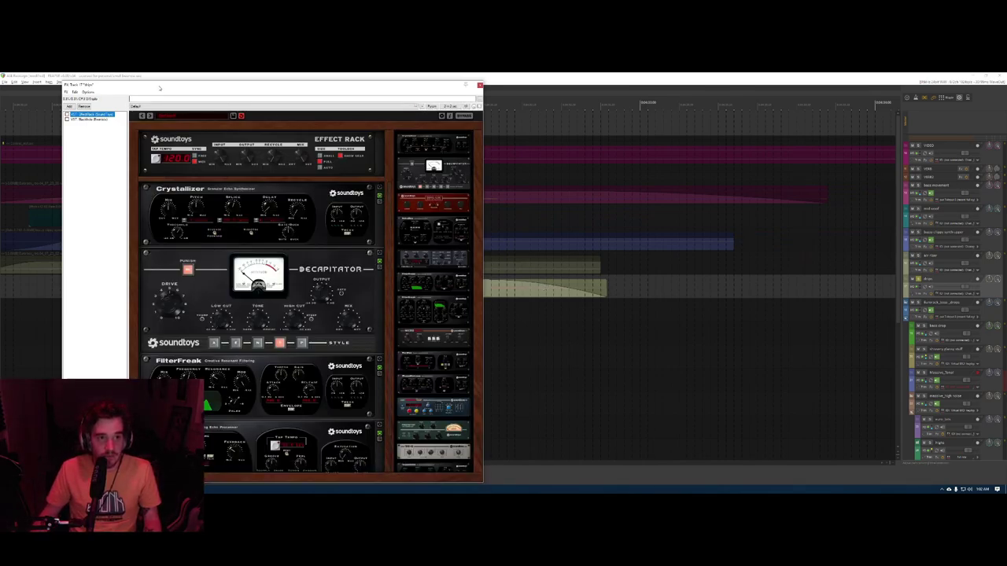
pyautogui.click(239, 213)
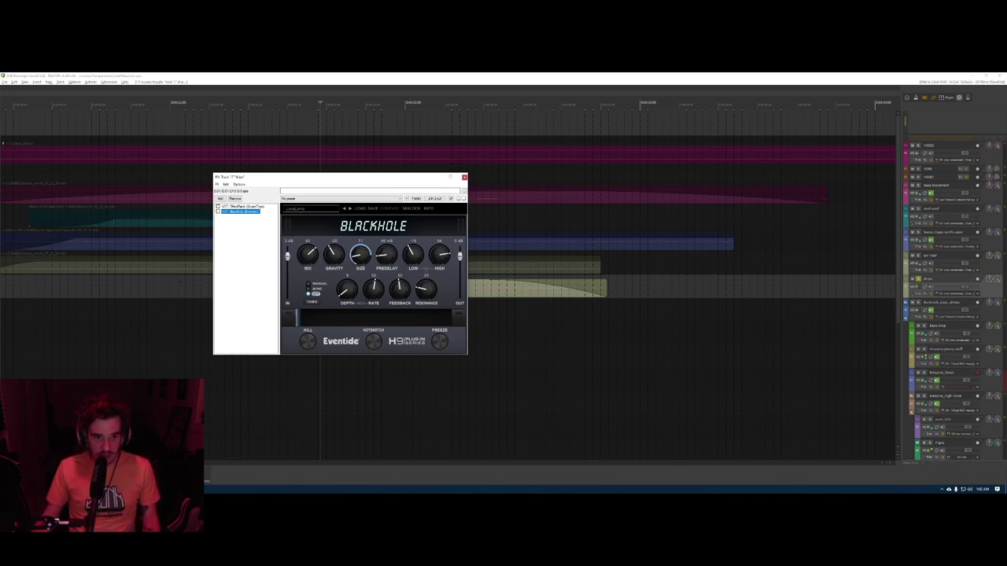
pyautogui.moveTo(275, 180); pyautogui.dragTo(287, 329)
# - Undo the accidental move of the beige clip, then play a time range around the short clip with both effects bypassed
pyautogui.moveTo(247, 268); pyautogui.dragTo(431, 278)
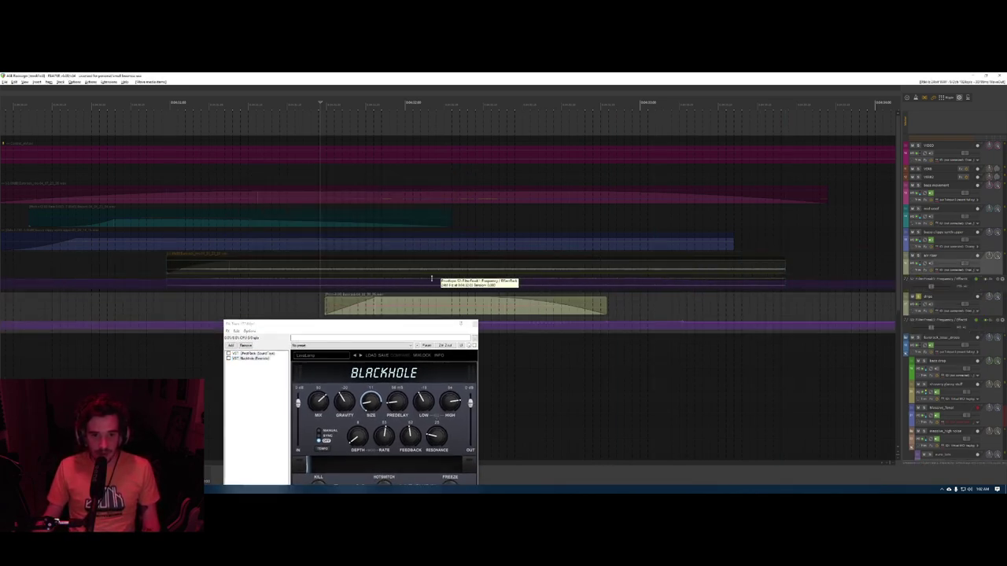
pyautogui.hotkey('ctrl', 'z')
pyautogui.moveTo(264, 280); pyautogui.dragTo(696, 285)
pyautogui.press('space')
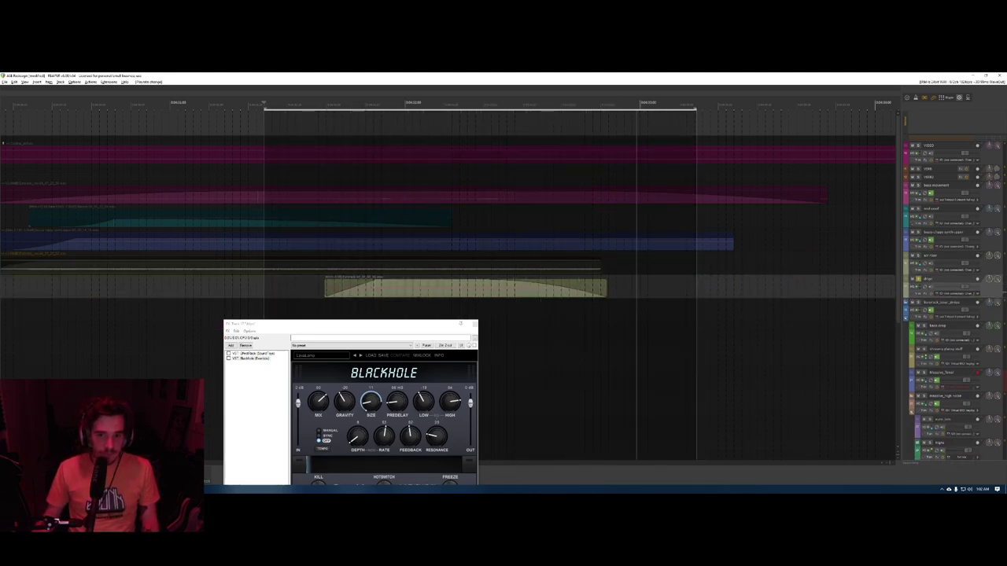
# - Play a wider time range around the short clip with both effects enabled, view its Effect Rack, and close the effects chain
pyautogui.moveTo(189, 283); pyautogui.dragTo(825, 283)
pyautogui.press('space')
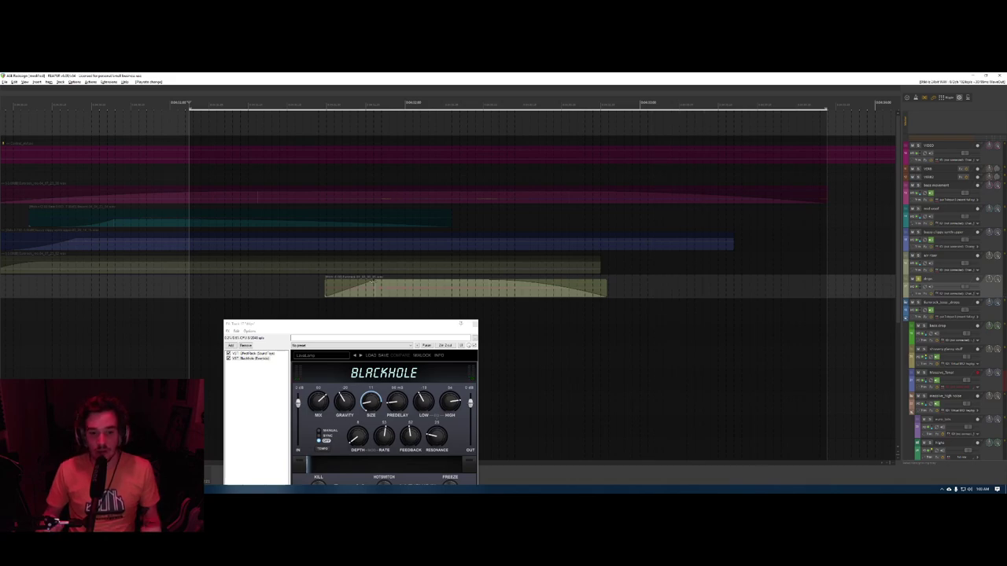
pyautogui.click(252, 353)
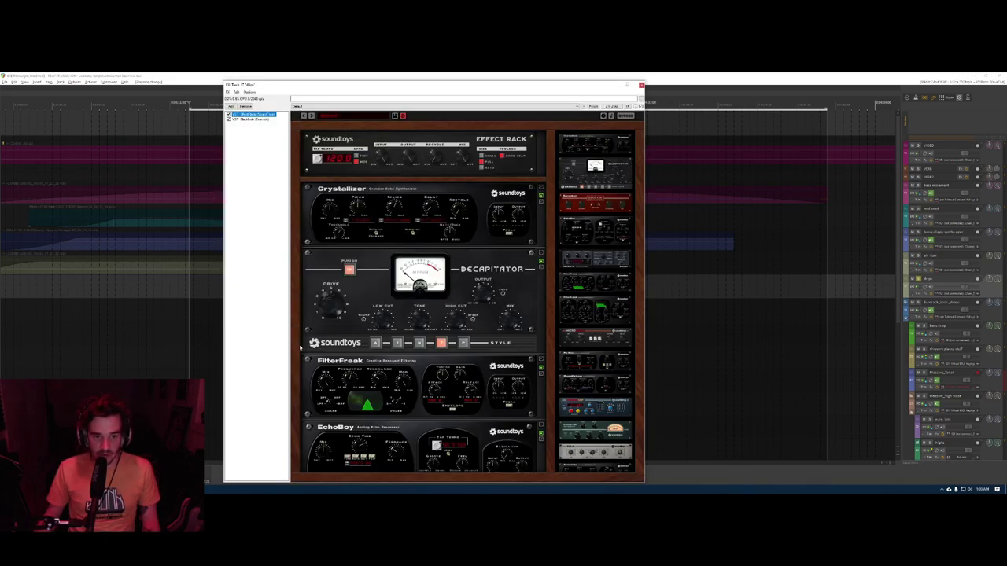
pyautogui.click(641, 85)
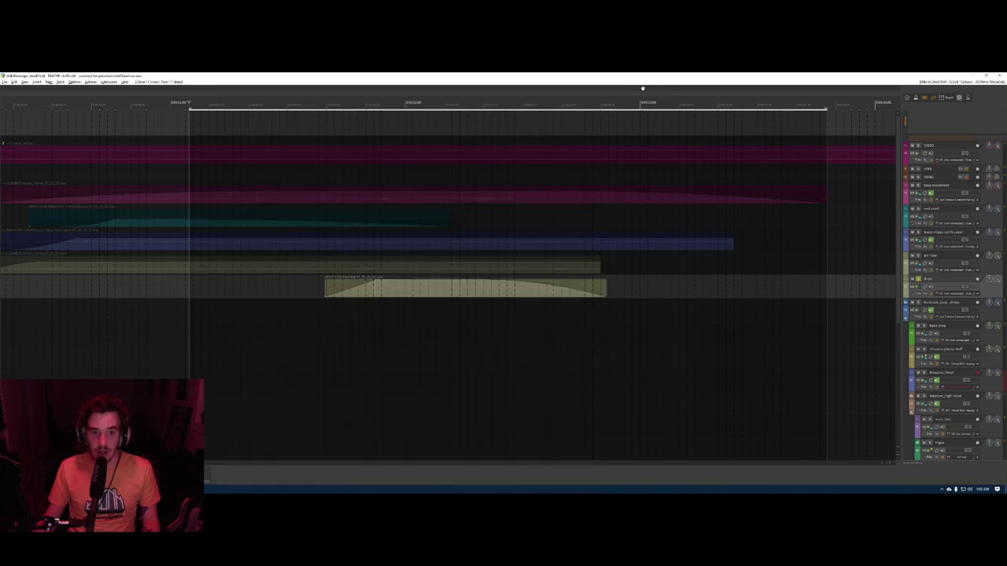
# - Unsolo the short clip's track and clear all remaining track solos
pyautogui.click(277, 288)
pyautogui.hscroll(-3, 275, 288)
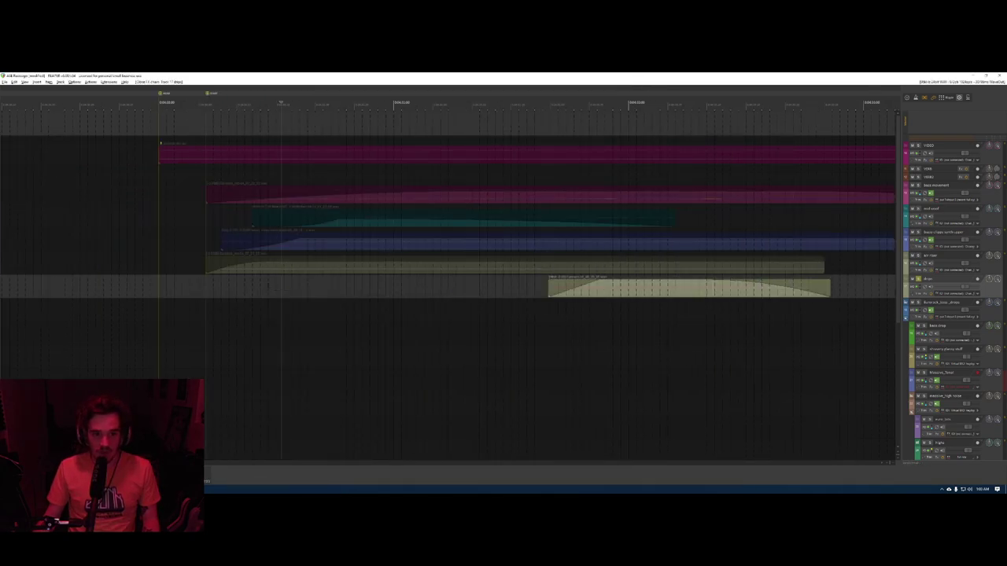
pyautogui.click(196, 267)
pyautogui.click(918, 256)
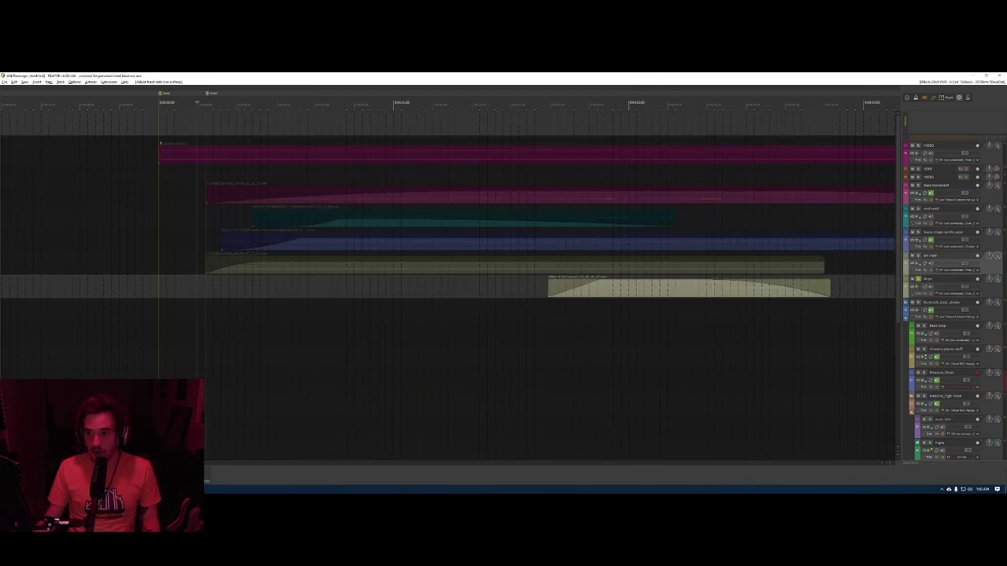
pyautogui.click(917, 279)
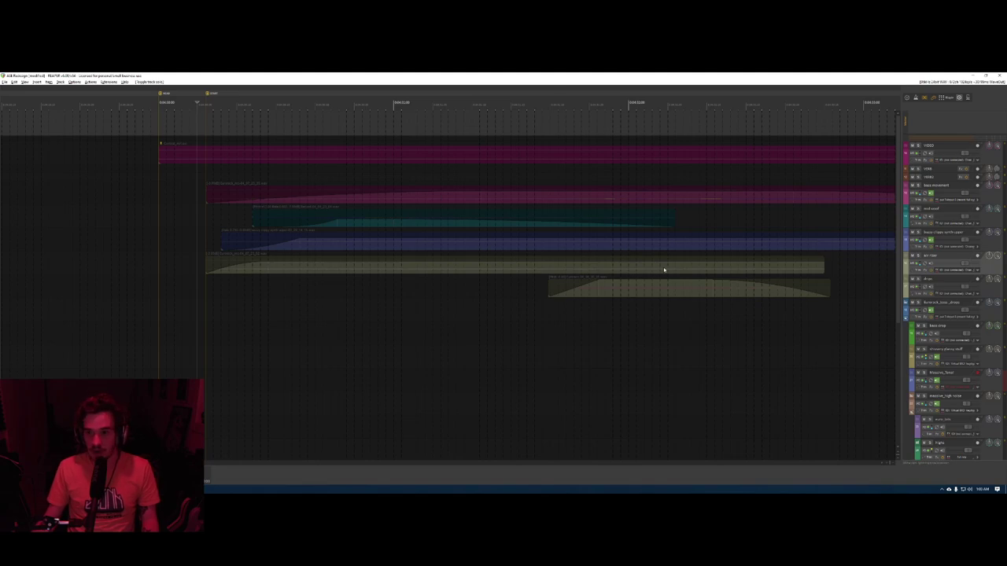
pyautogui.hotkey('alt', 'F6')
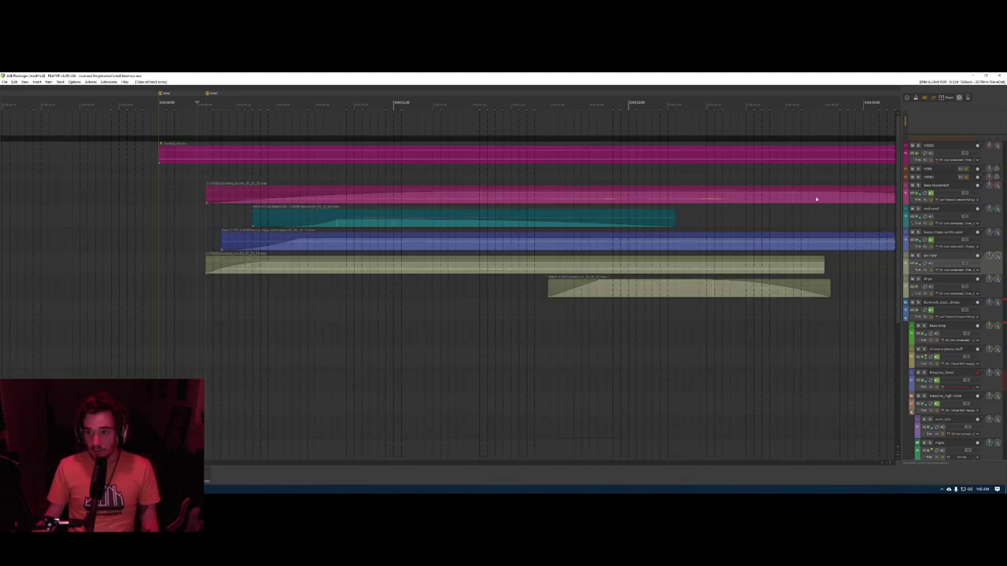
# - Solo the five layer tracks from bass movement down to the short clip's track and open the video window
pyautogui.click(917, 187)
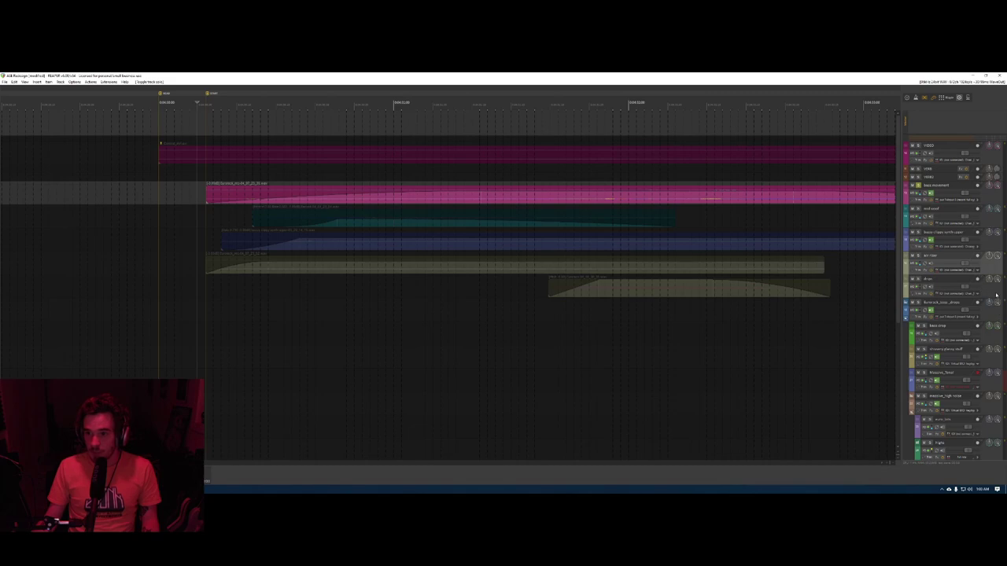
pyautogui.click(917, 280)
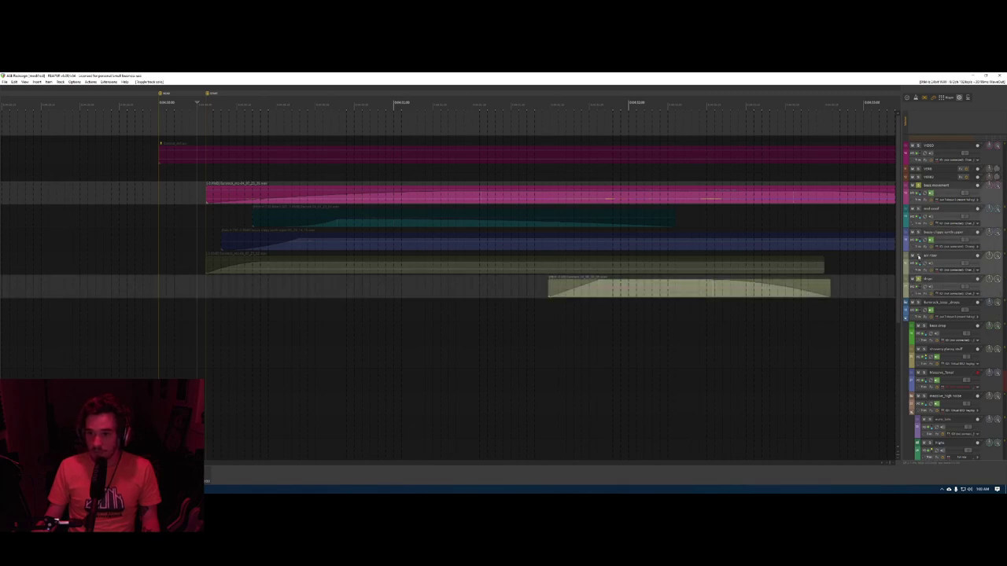
pyautogui.moveTo(919, 257); pyautogui.dragTo(919, 209)
pyautogui.hotkey('ctrl', 'shift', 'v')
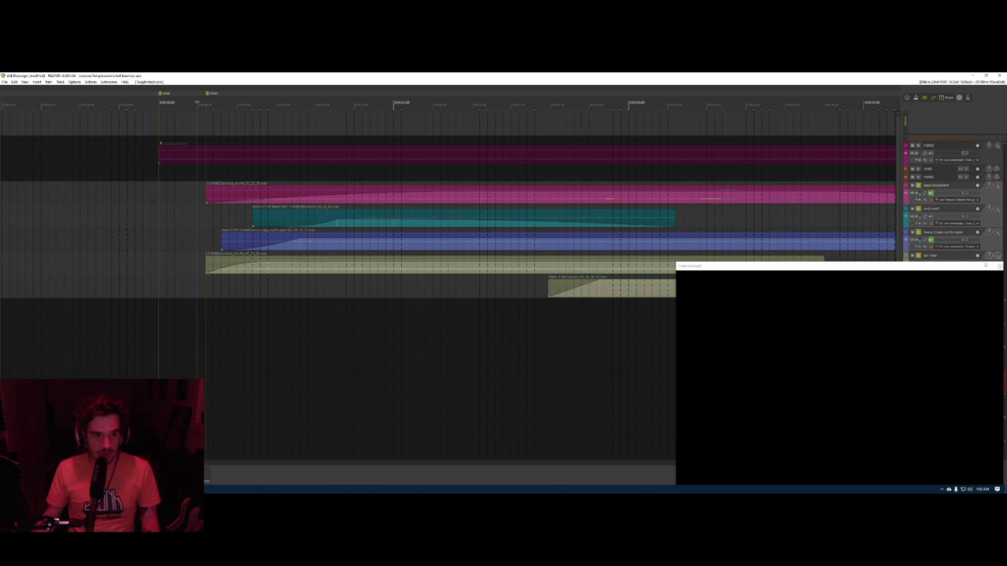
# - Play the five soloed tracks with the video from just before their first clips, and place the edit cursor before the short clip
pyautogui.click(153, 201)
pyautogui.scroll(-1, 181, 216)
pyautogui.click(182, 217)
pyautogui.press('space')
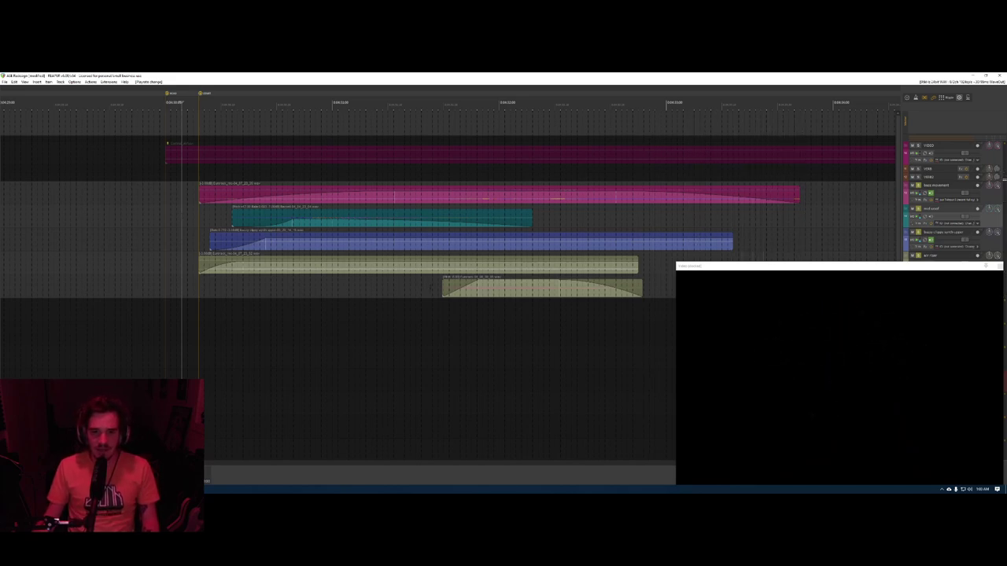
pyautogui.click(431, 289)
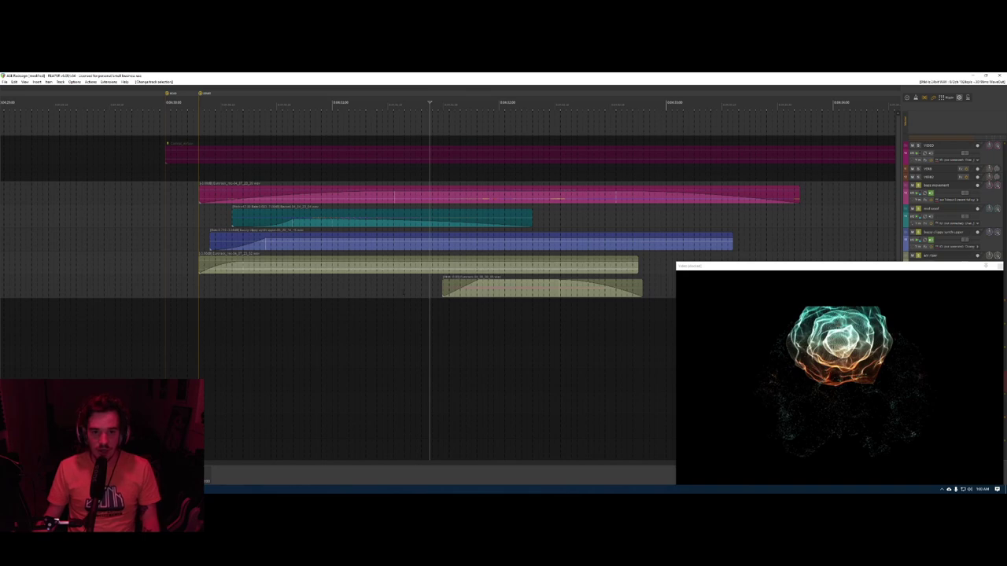
# - Move the video window lower to uncover the short clip's track controls, and open and close that track's effects chain
pyautogui.moveTo(734, 267); pyautogui.dragTo(720, 294)
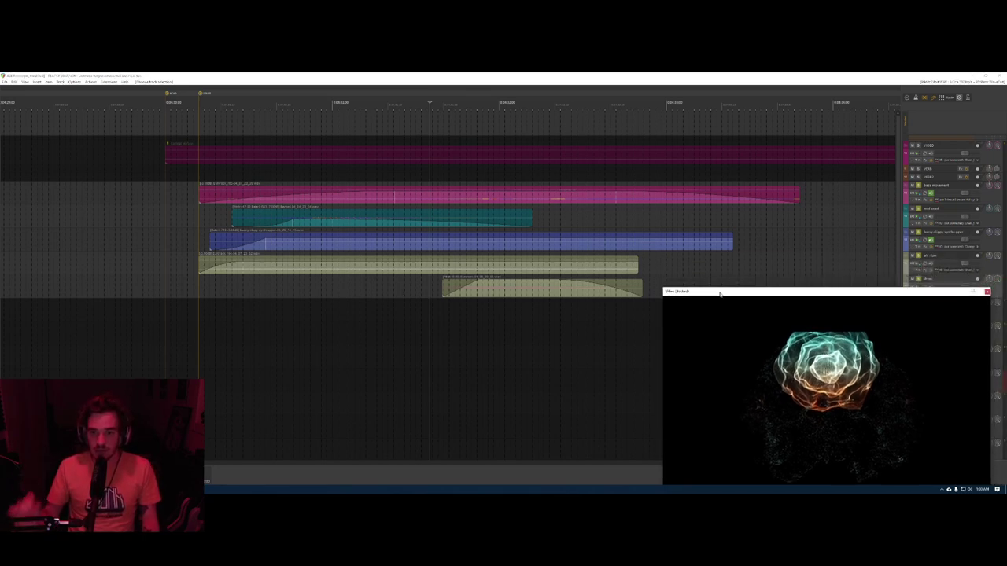
pyautogui.moveTo(725, 293); pyautogui.dragTo(724, 316)
pyautogui.click(925, 294)
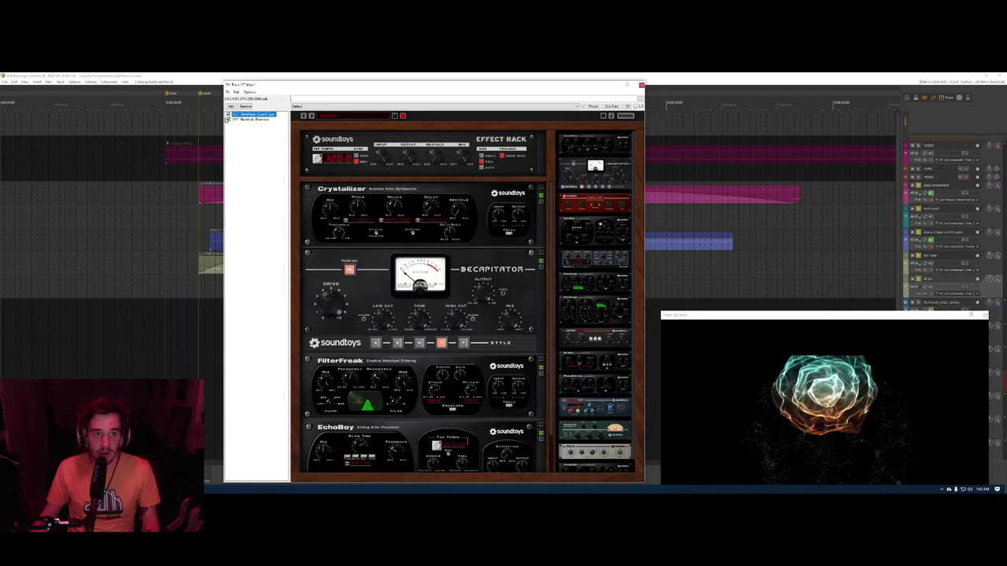
pyautogui.press('Escape')
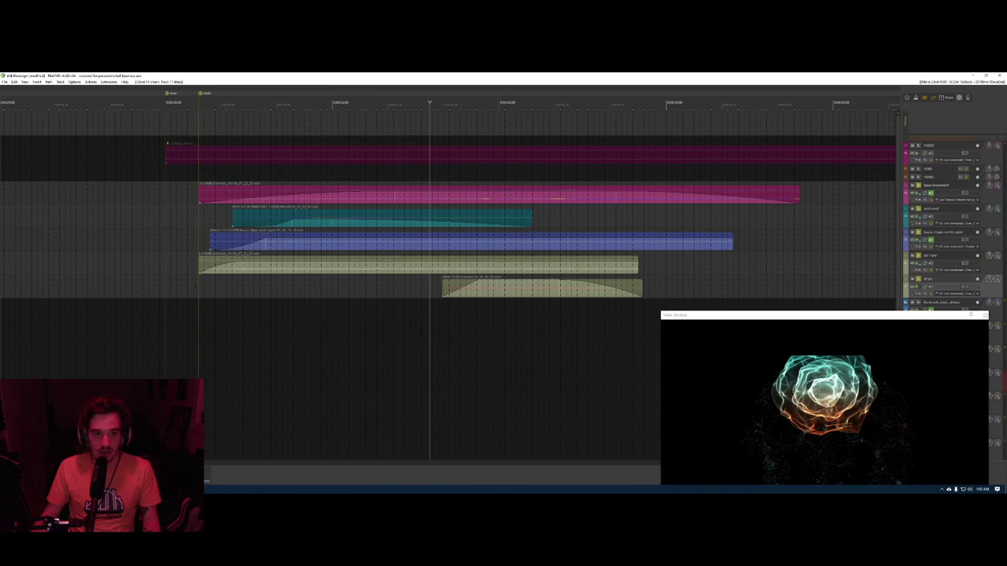
# - Play the soloed tracks from the start of the video clip, and place the edit cursor past the short clip
pyautogui.click(167, 286)
pyautogui.press('space')
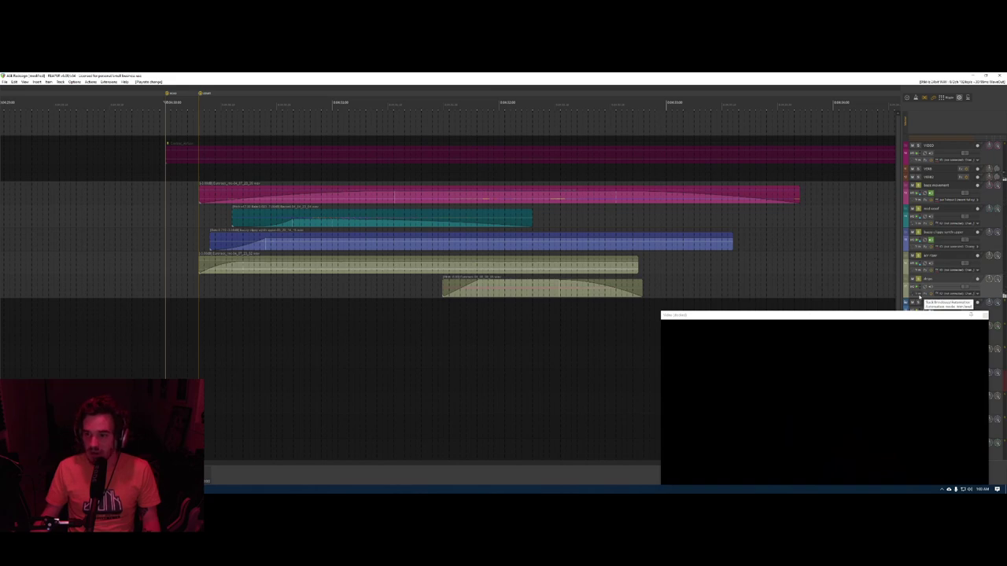
pyautogui.click(912, 286)
pyautogui.click(758, 287)
# - Enable the Effect Rack on the short clip's track and close the effects chain
pyautogui.click(961, 287)
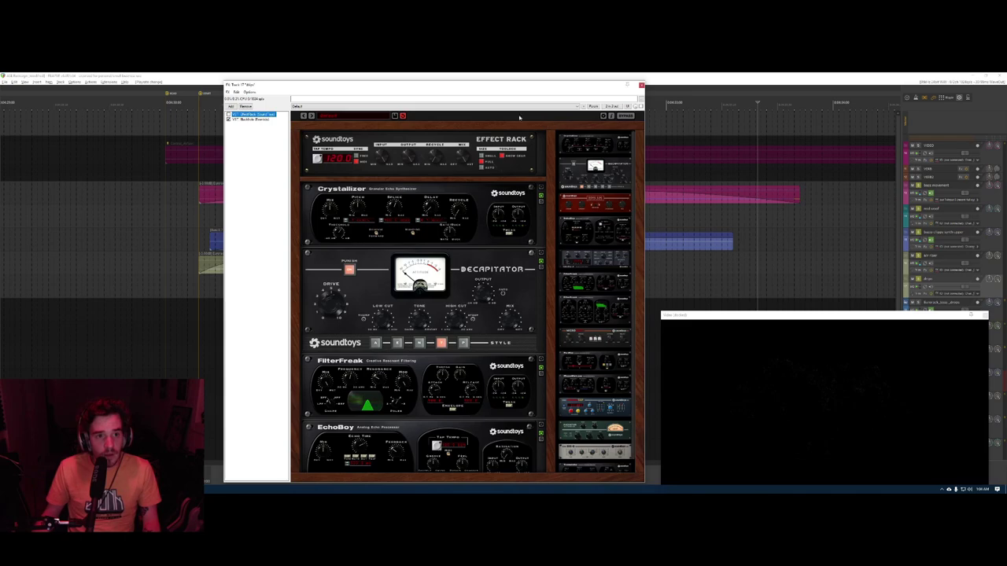
pyautogui.click(229, 114)
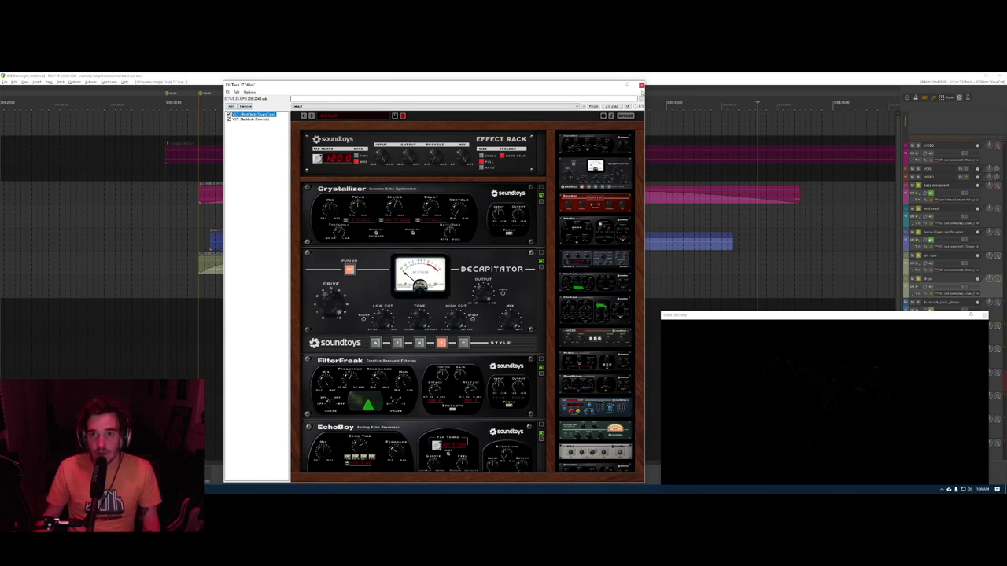
pyautogui.click(641, 84)
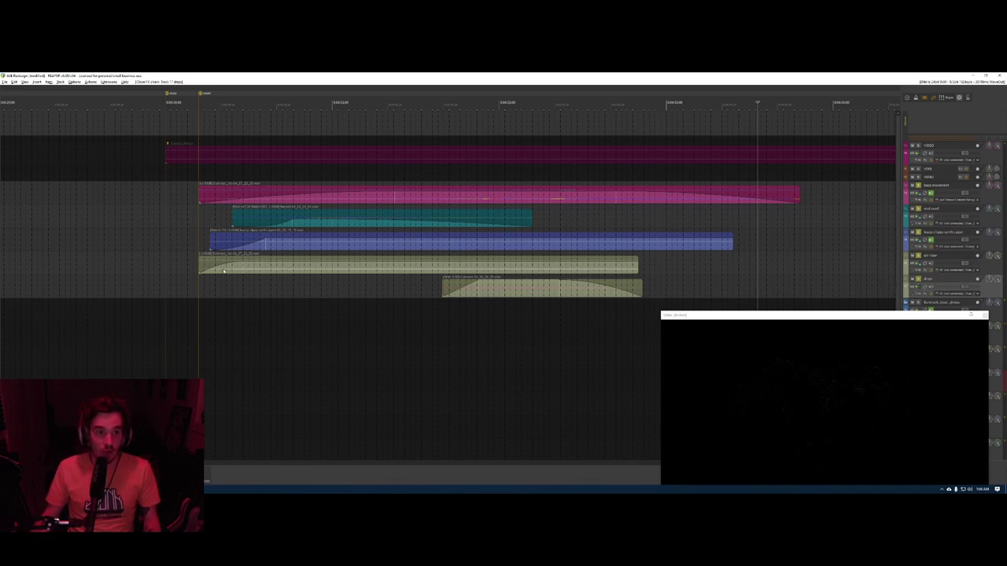
# - Show both marked sections on the timeline and move the edit cursor from the first section's markers to the second section's
pyautogui.scroll(-2, 344, 247)
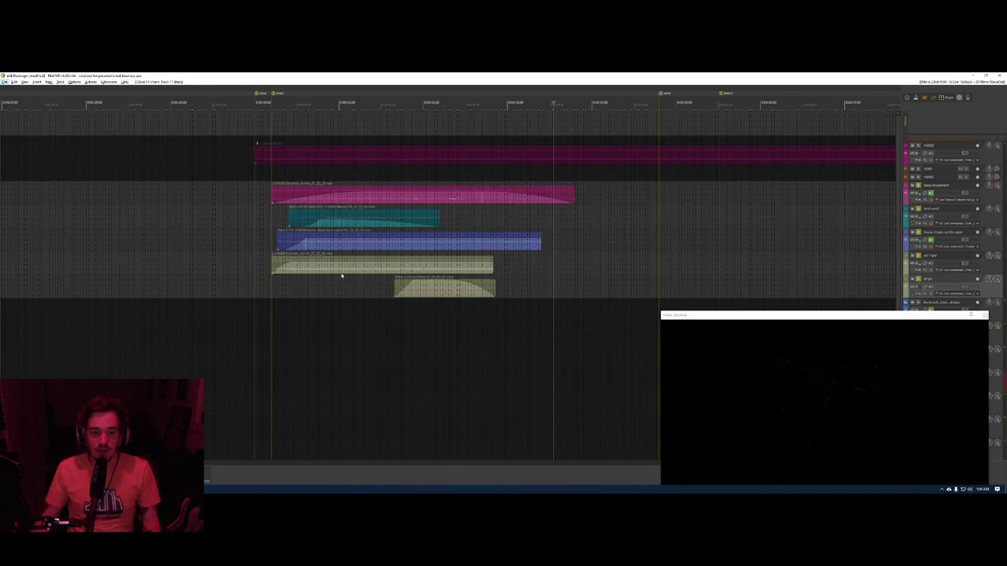
pyautogui.scroll(-1, 348, 286)
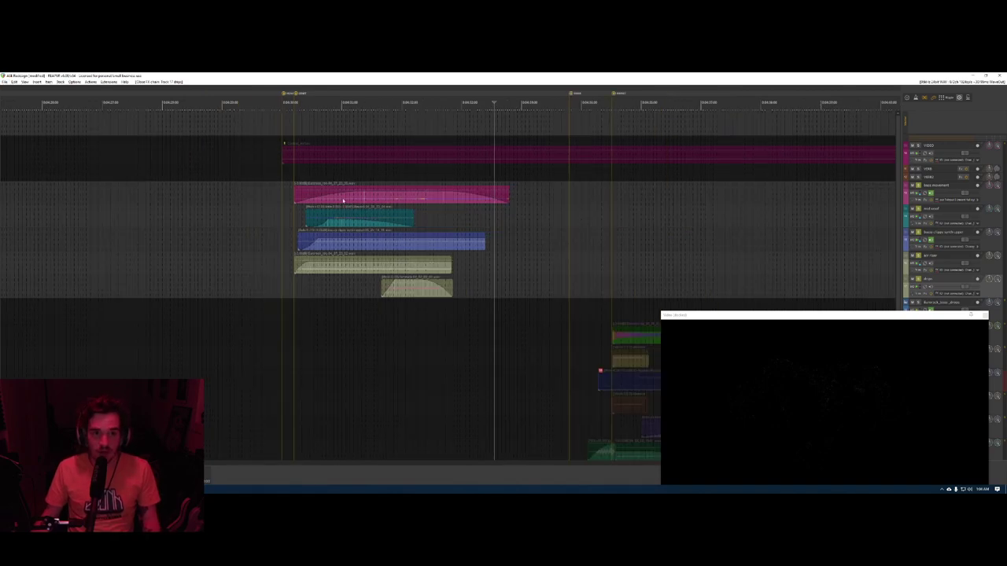
pyautogui.click(296, 95)
pyautogui.click(285, 93)
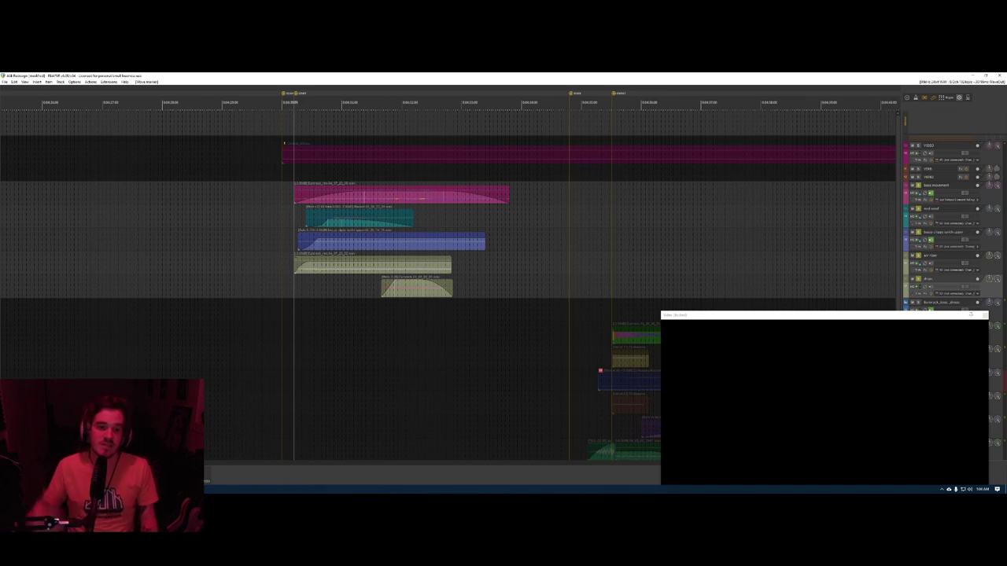
pyautogui.click(572, 94)
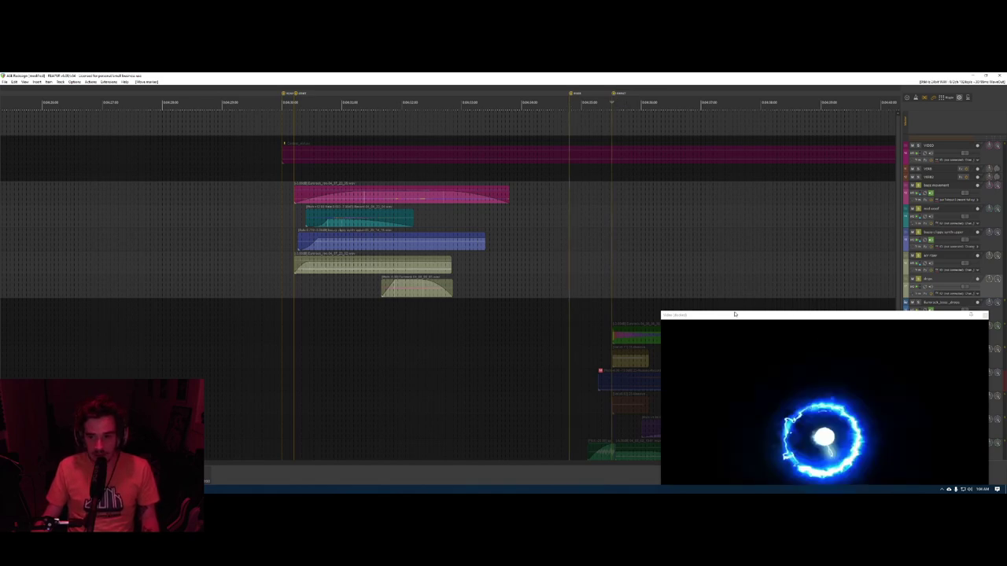
# - Close the video window and unsolo the five soloed tracks together
pyautogui.click(984, 315)
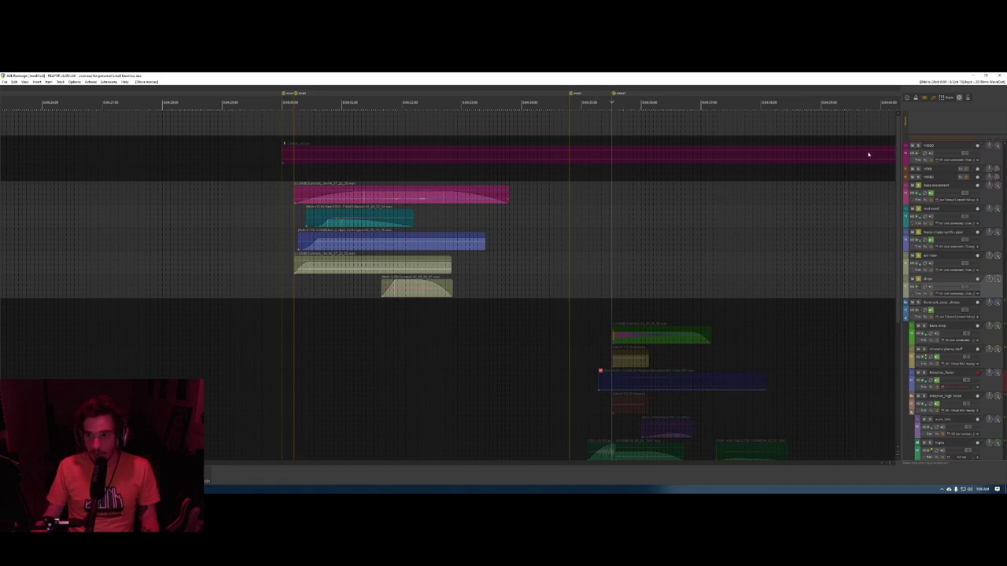
pyautogui.click(993, 197)
pyautogui.keyDown('shift'); pyautogui.click(991, 294); pyautogui.keyUp('shift')
pyautogui.click(918, 279)
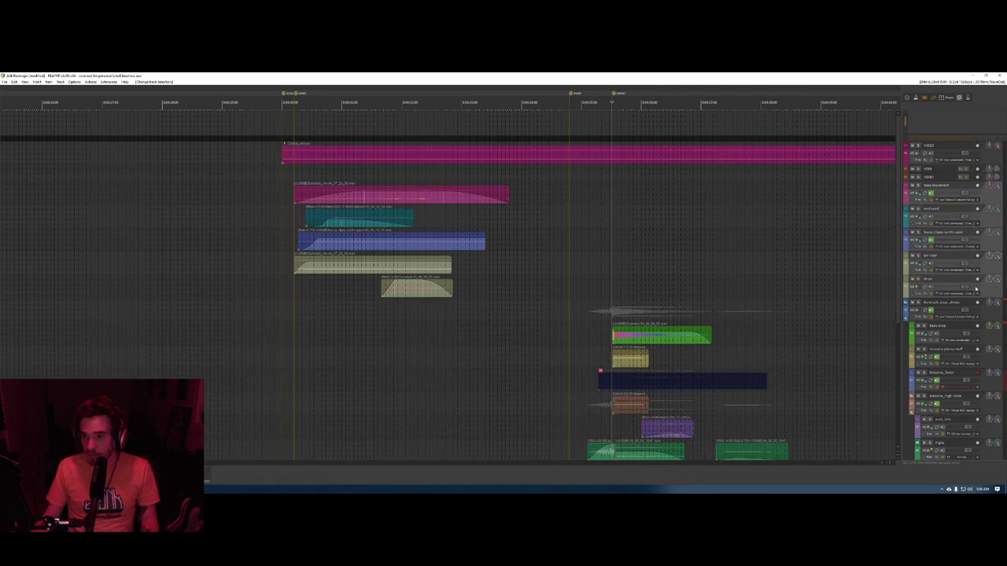
# - Find the PRE BURST group further down the project and select its cluster of tiny clips beneath the first section
pyautogui.scroll(-1, 569, 304)
pyautogui.scroll(-4, 952, 299)
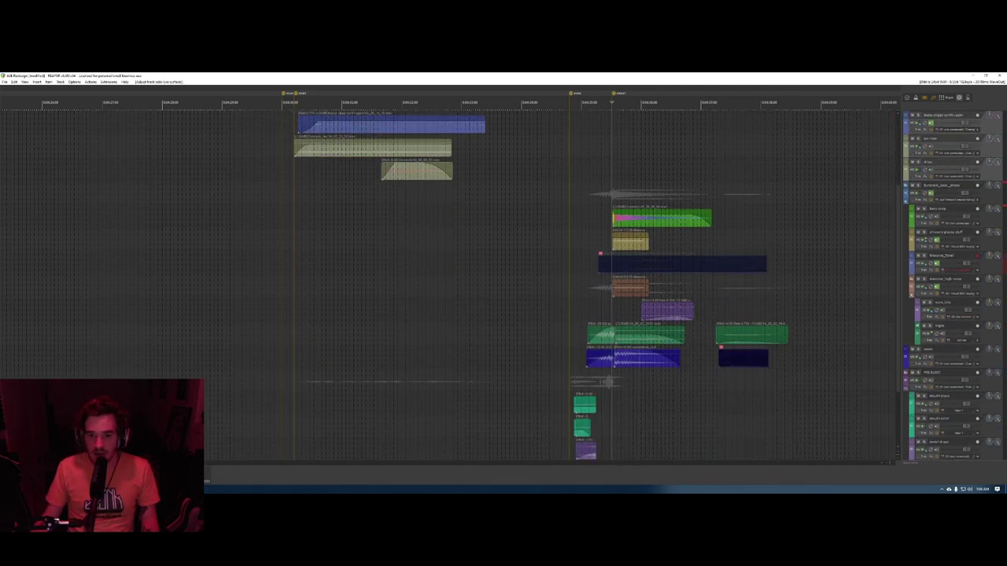
pyautogui.scroll(-4, 951, 288)
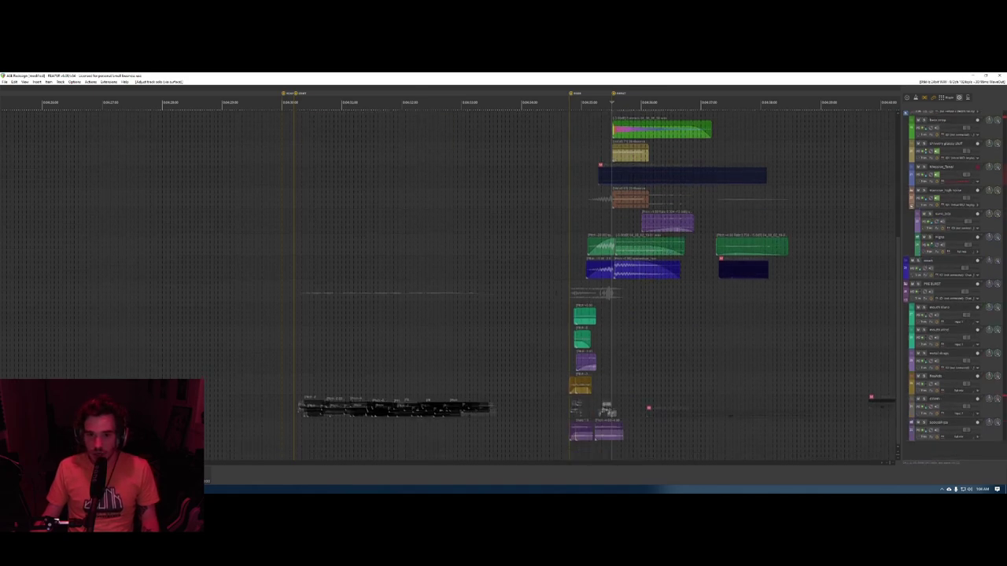
pyautogui.moveTo(244, 377); pyautogui.dragTo(500, 438)
pyautogui.scroll(8, 321, 264)
pyautogui.scroll(-9, 323, 265)
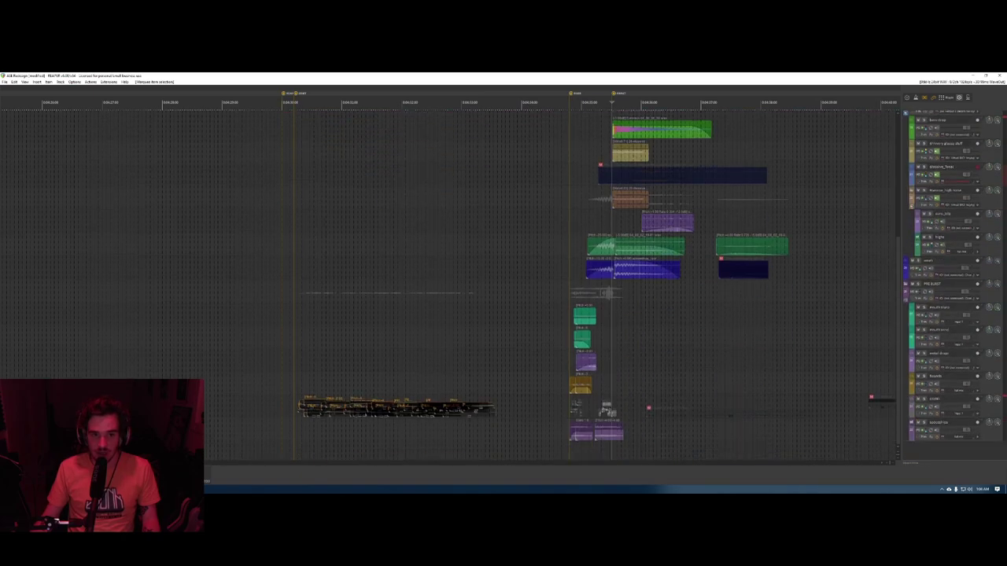
# - Solo the PRE BURST folder track, deselect the tiny clips, and place the edit cursor just before the second section's first marker
pyautogui.click(927, 293)
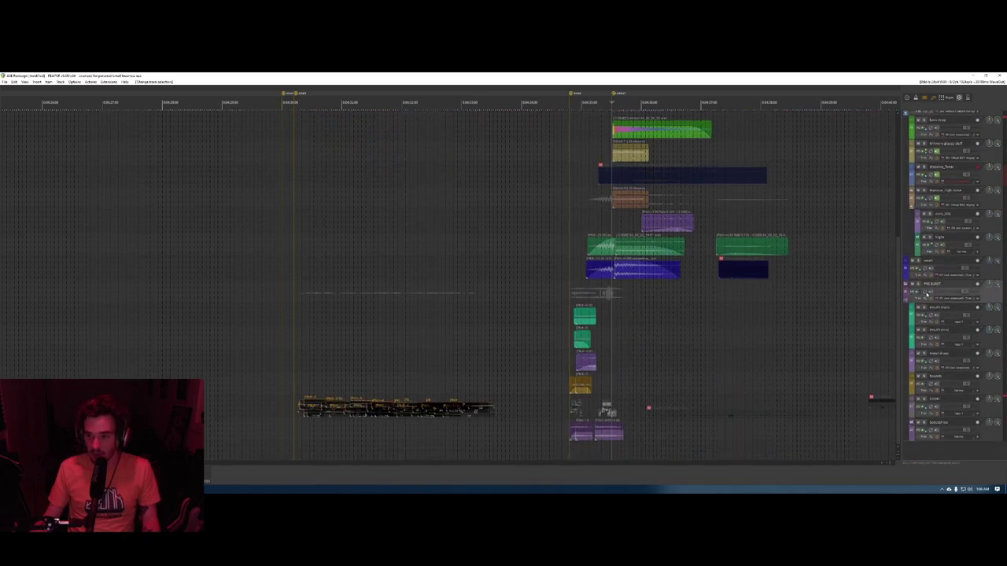
pyautogui.click(919, 285)
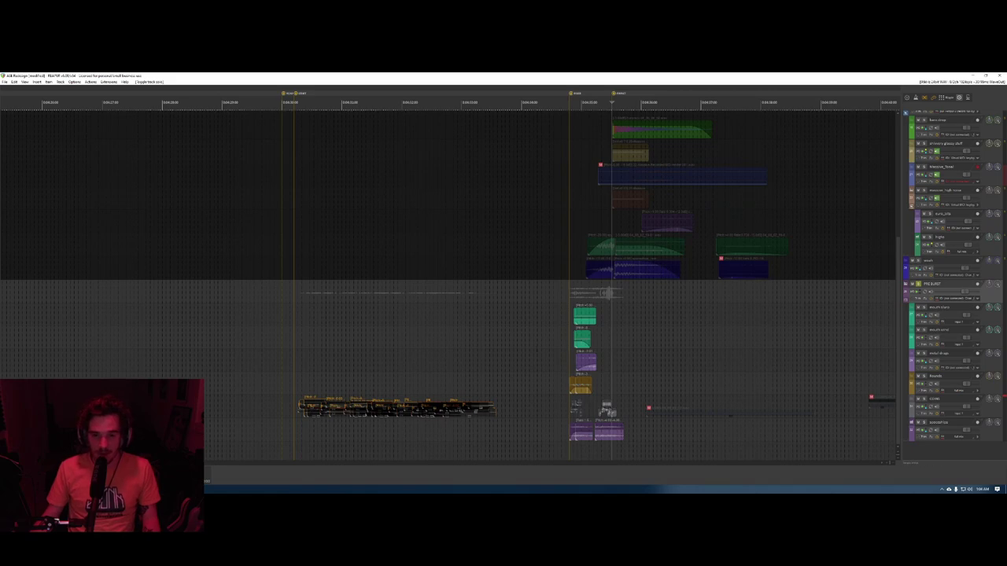
pyautogui.click(562, 406)
pyautogui.scroll(8, 590, 405)
pyautogui.press('alt')
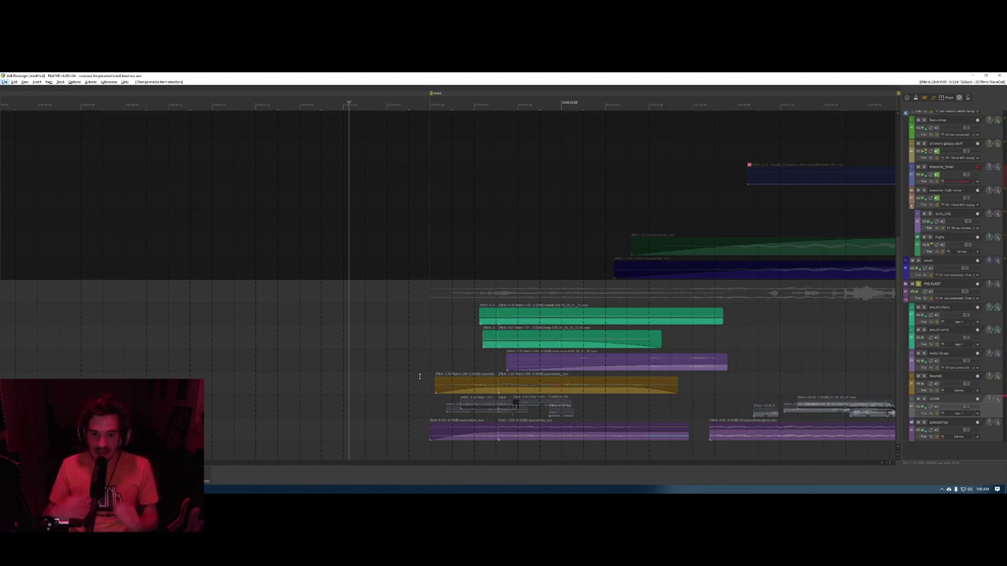
pyautogui.scroll(-3, 419, 377)
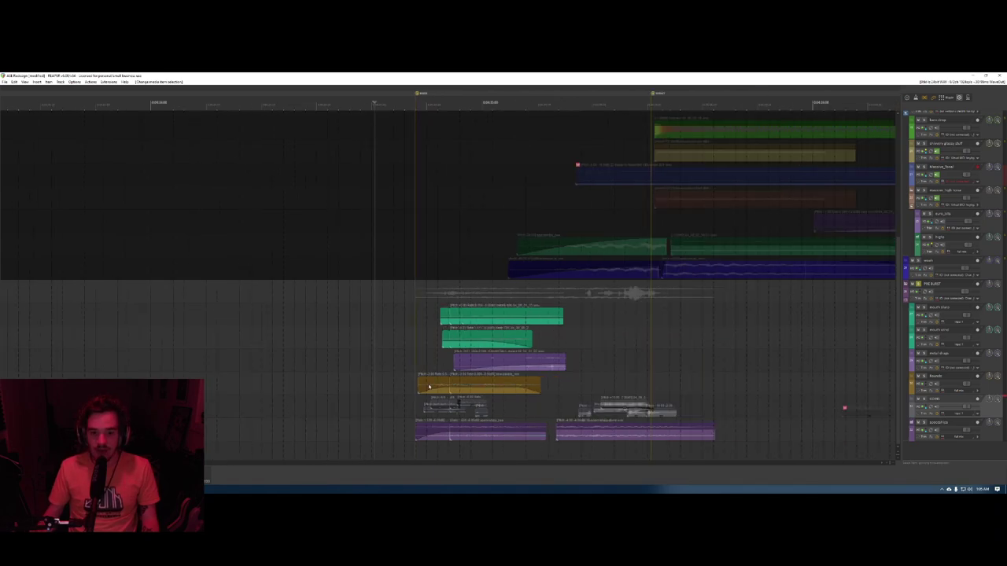
pyautogui.click(401, 102)
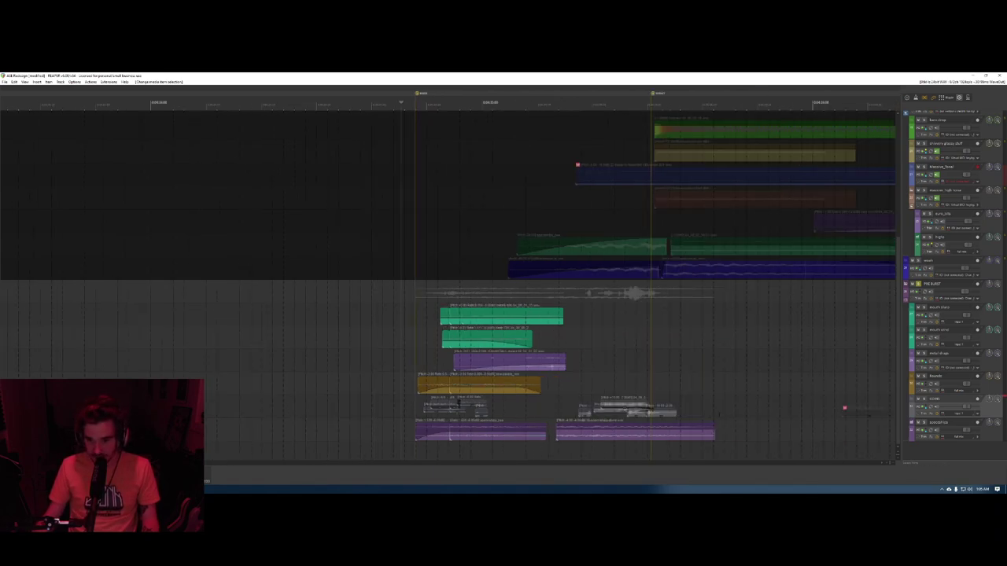
# - Solo the PRE BURST group's track of short overlapping clips and play it from the second section's first marker
pyautogui.click(925, 400)
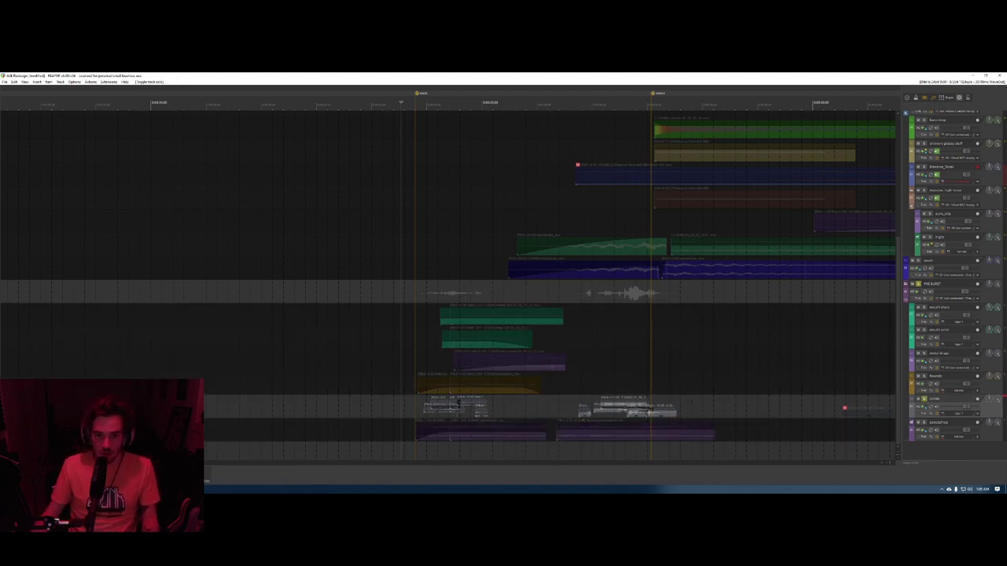
pyautogui.click(399, 403)
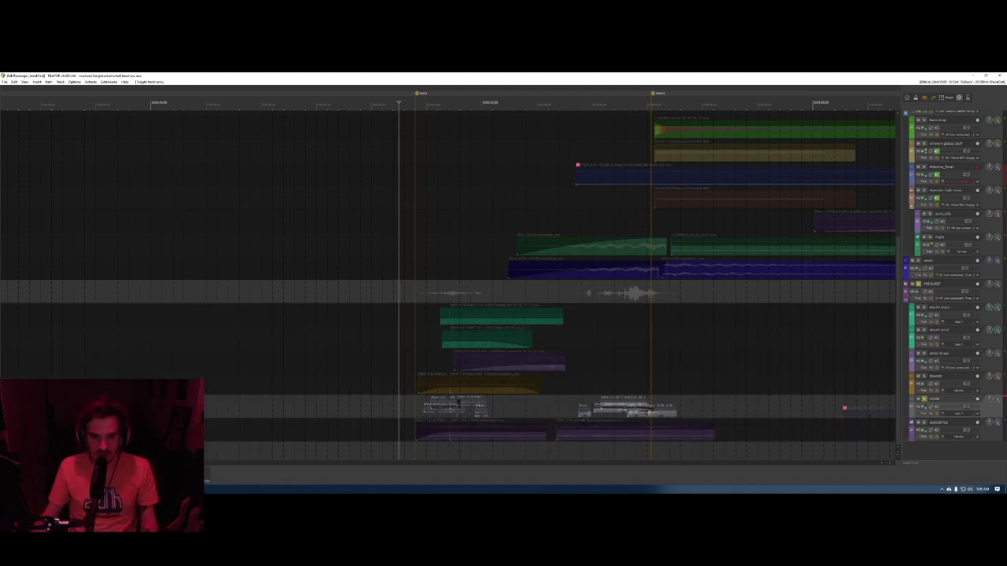
pyautogui.scroll(5, 450, 354)
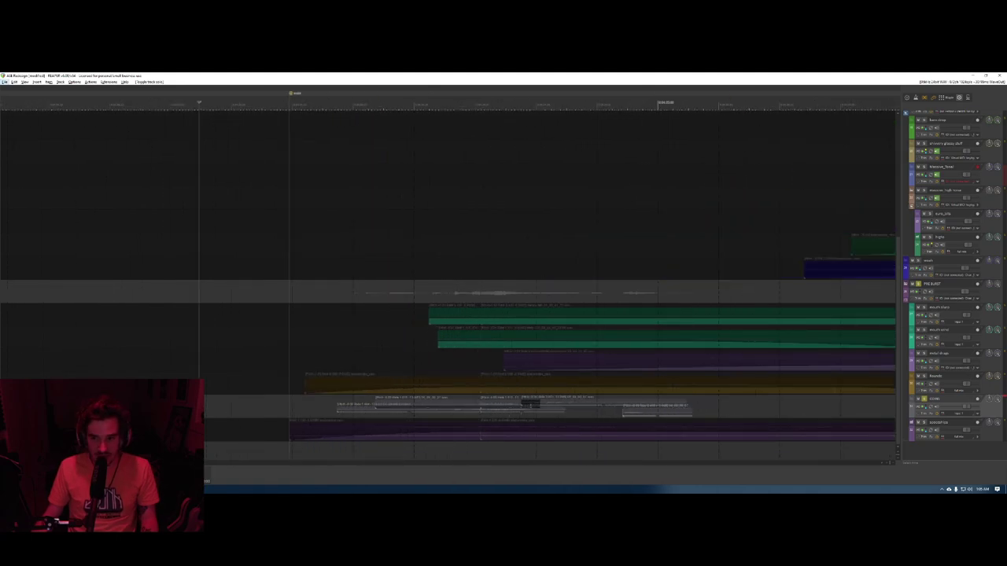
pyautogui.press('alt')
pyautogui.click(289, 404)
pyautogui.press('space')
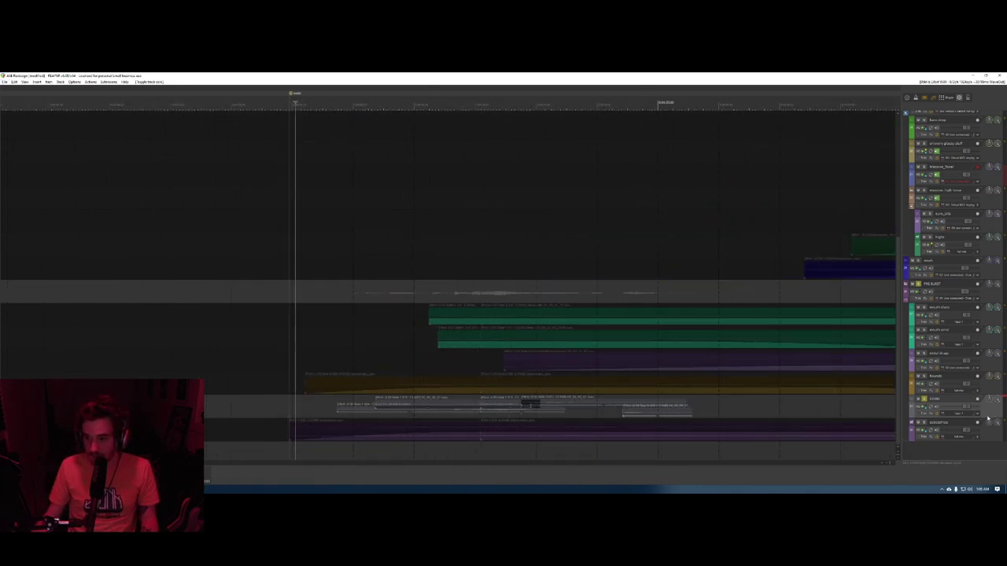
# - Enlarge the height of the short-clips track, show its track options including free item positioning, and select its first upper clip
pyautogui.moveTo(988, 418); pyautogui.dragTo(987, 480)
pyautogui.scroll(-2, 972, 380)
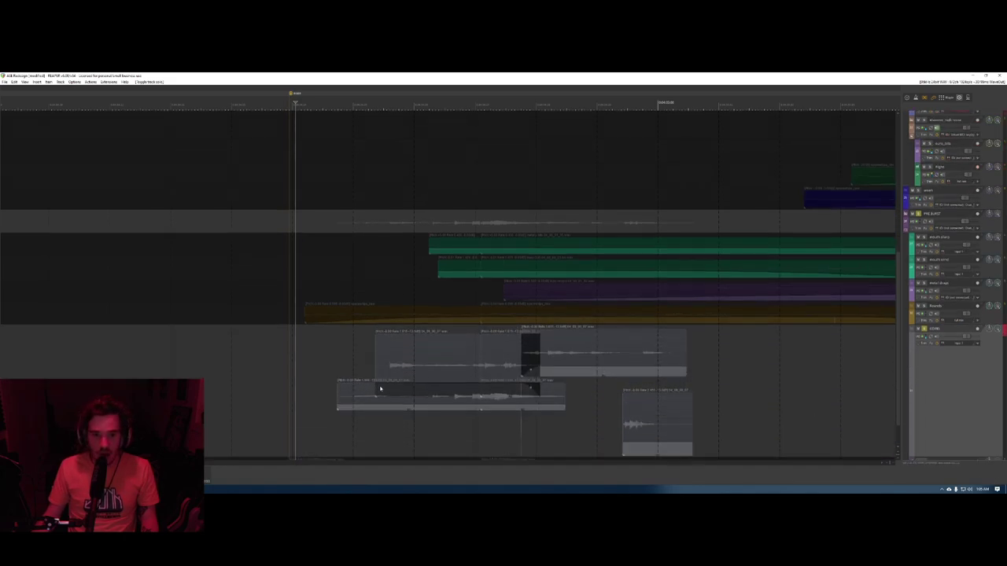
pyautogui.rightClick(971, 380)
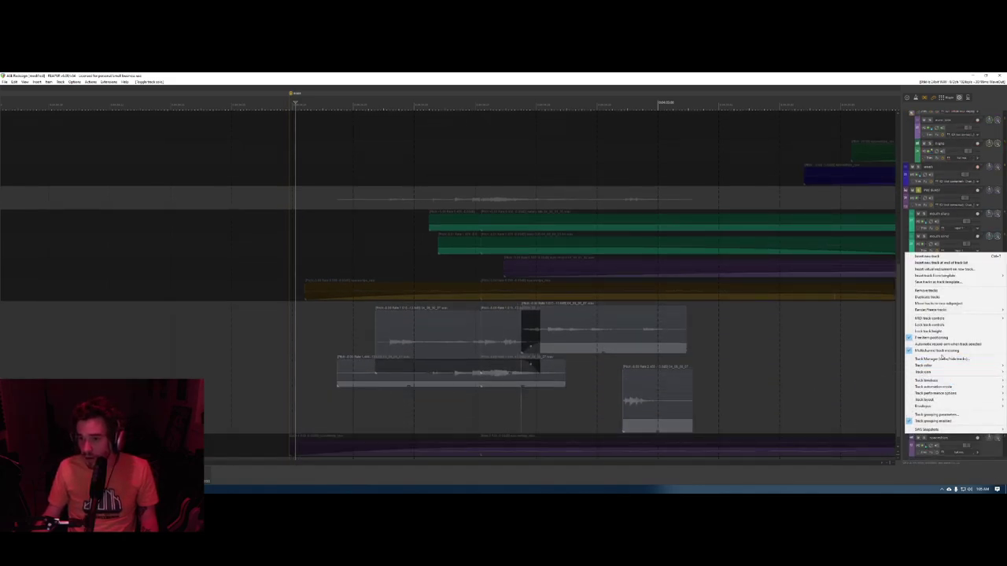
pyautogui.click(331, 344)
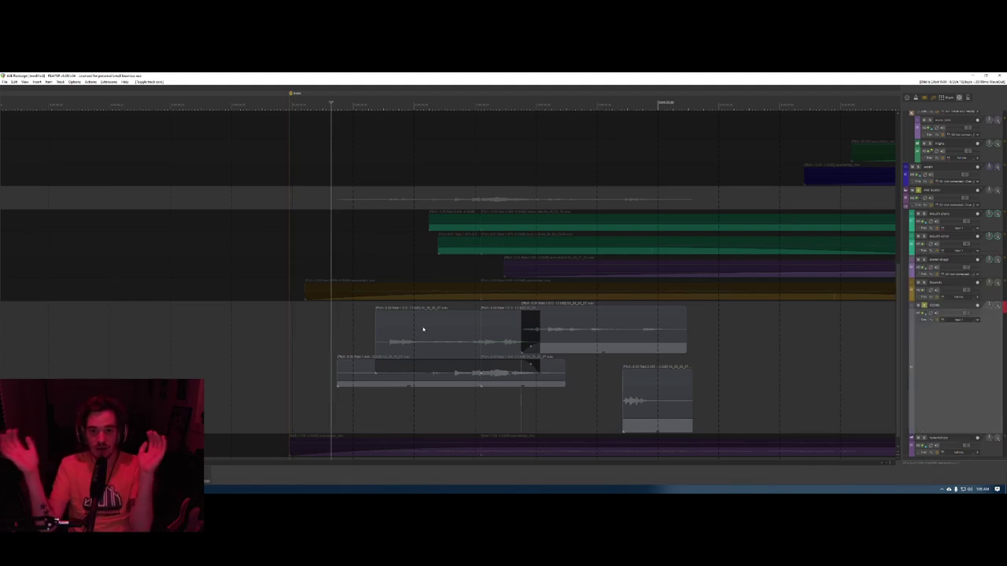
pyautogui.click(413, 330)
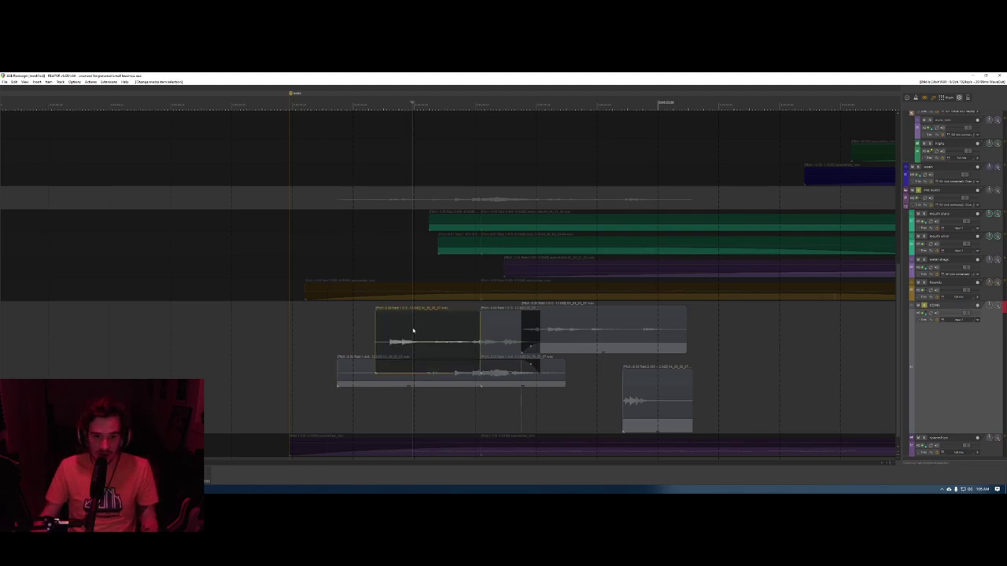
# - Toggle the short-clips track's solo off and on, disable all three effects in its chain, and close the chain
pyautogui.click(924, 305)
pyautogui.click(924, 305)
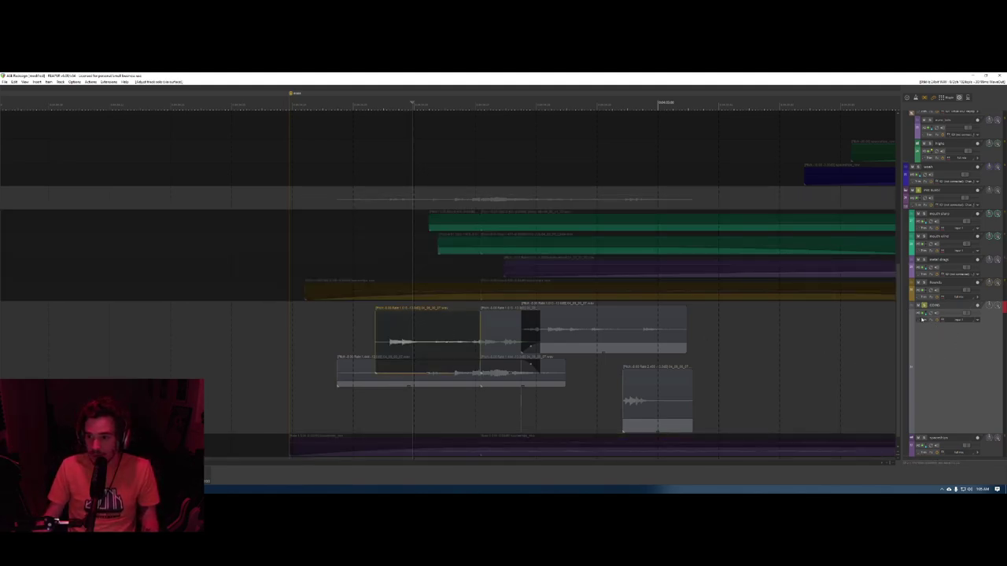
pyautogui.click(923, 319)
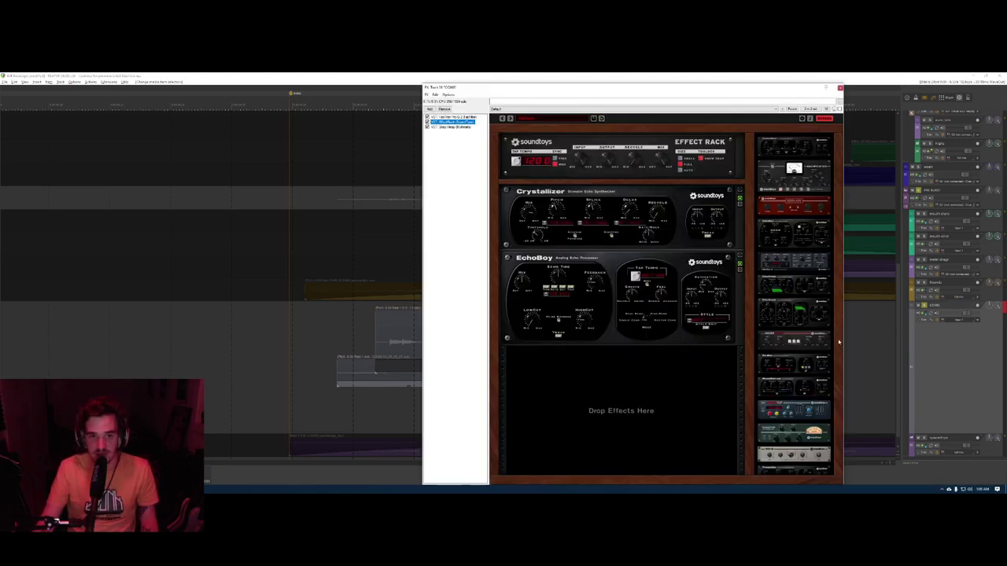
pyautogui.click(427, 122)
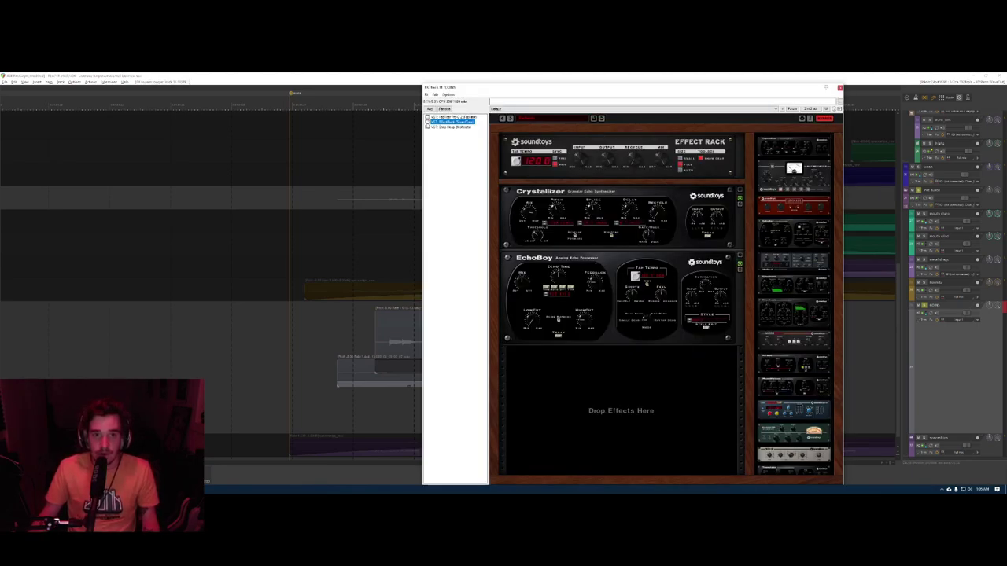
pyautogui.press('Escape')
# - Play the short overlapping clips dry from just before the second section, restarting from there with both clip clusters in view
pyautogui.press('space')
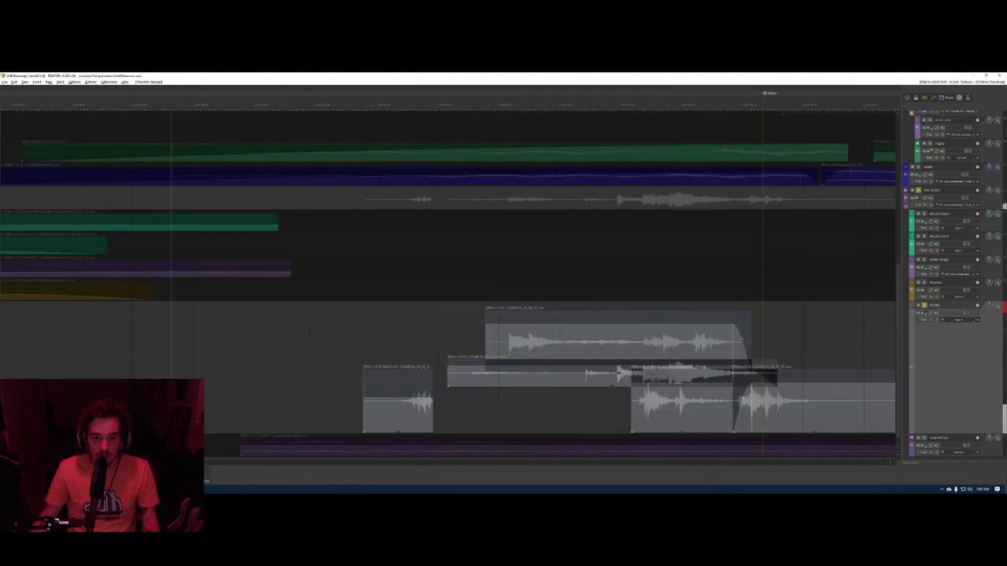
pyautogui.hscroll(-4, 346, 344)
pyautogui.scroll(-2, 269, 350)
pyautogui.click(209, 332)
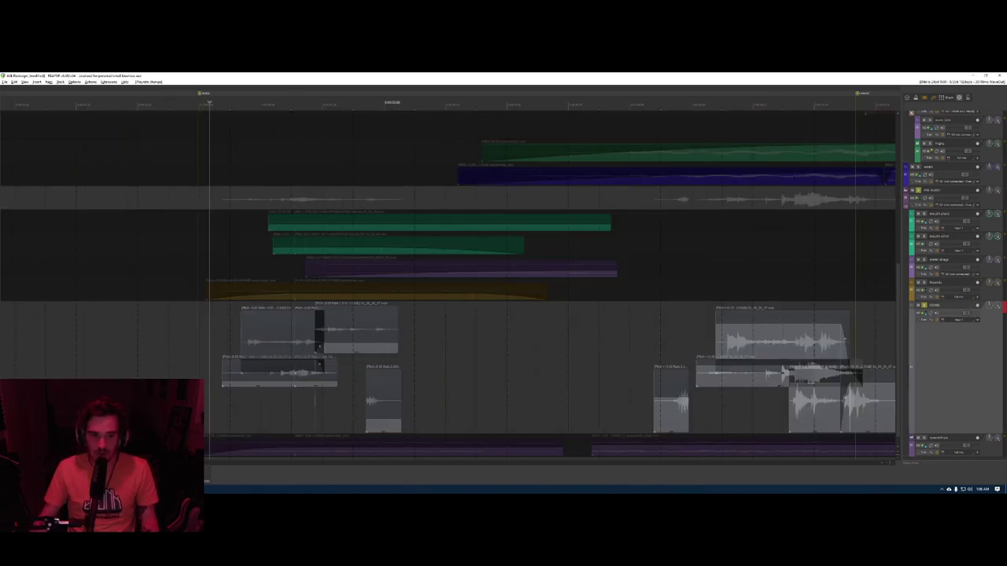
pyautogui.scroll(-2, 515, 323)
pyautogui.click(325, 334)
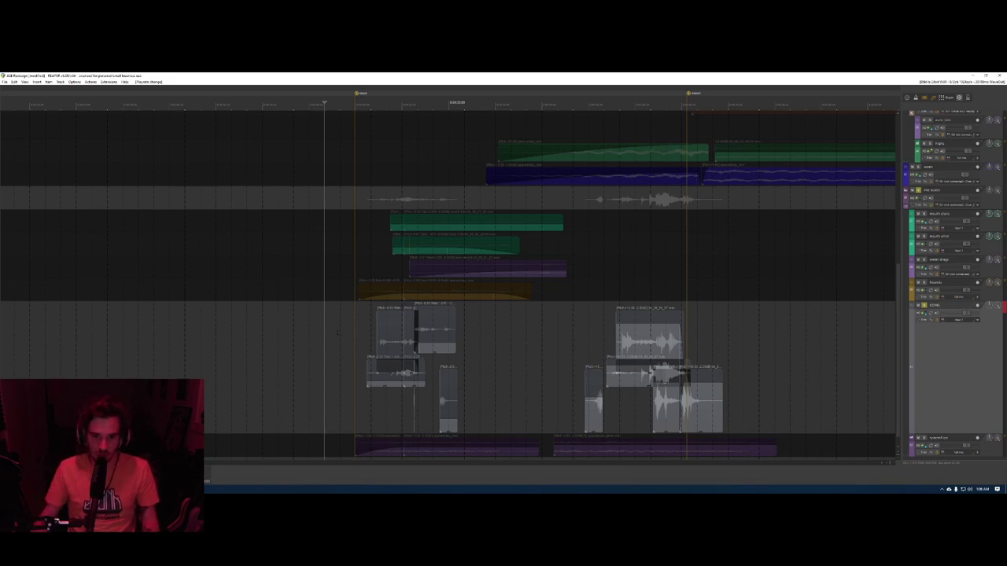
pyautogui.click(338, 332)
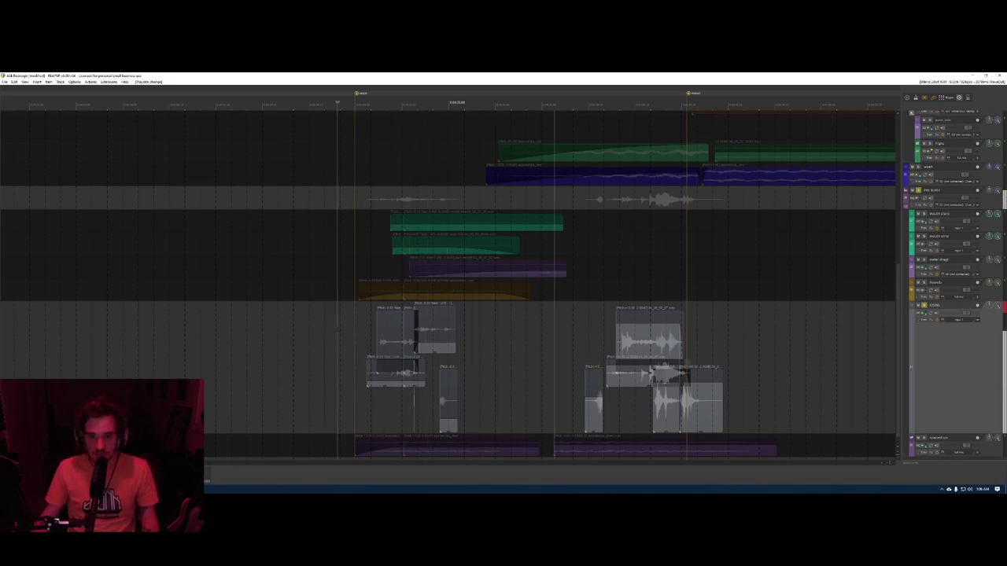
# - Reopen the short-clips track's effects chain and enable FabFilter Pro-Q, the Soundtoys Effect Rack and Snap Heap, showing each one
pyautogui.click(921, 321)
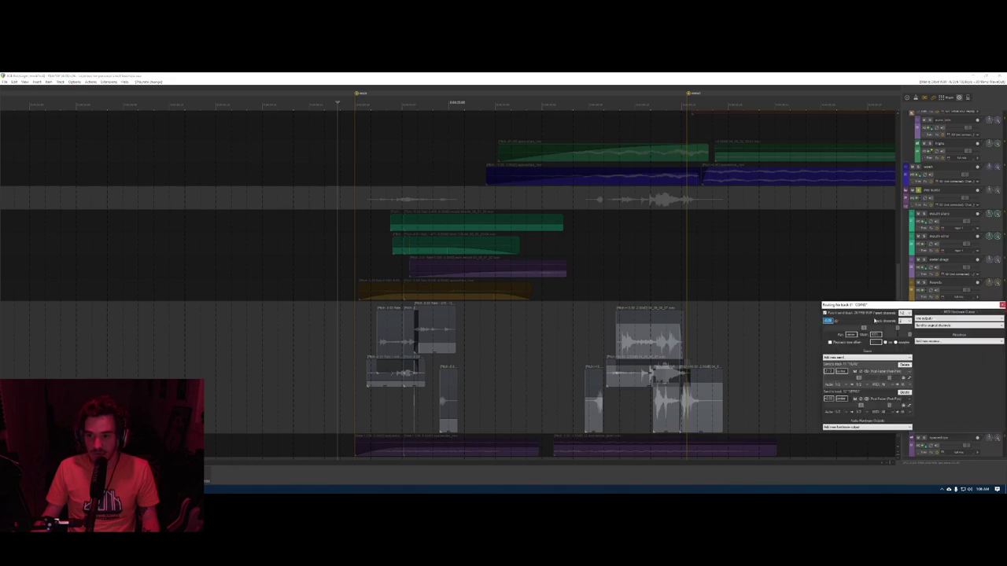
pyautogui.press('Escape')
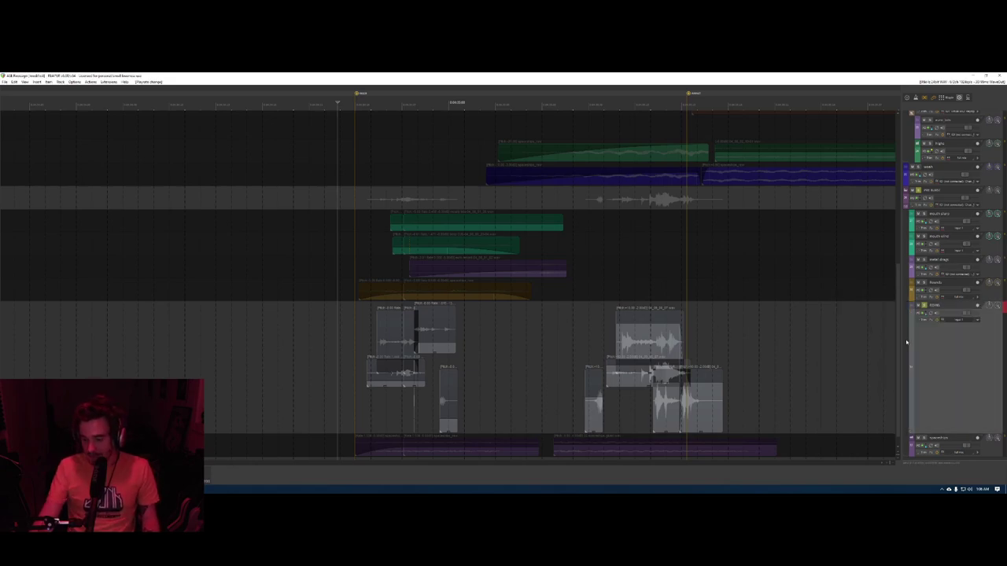
pyautogui.press('f')
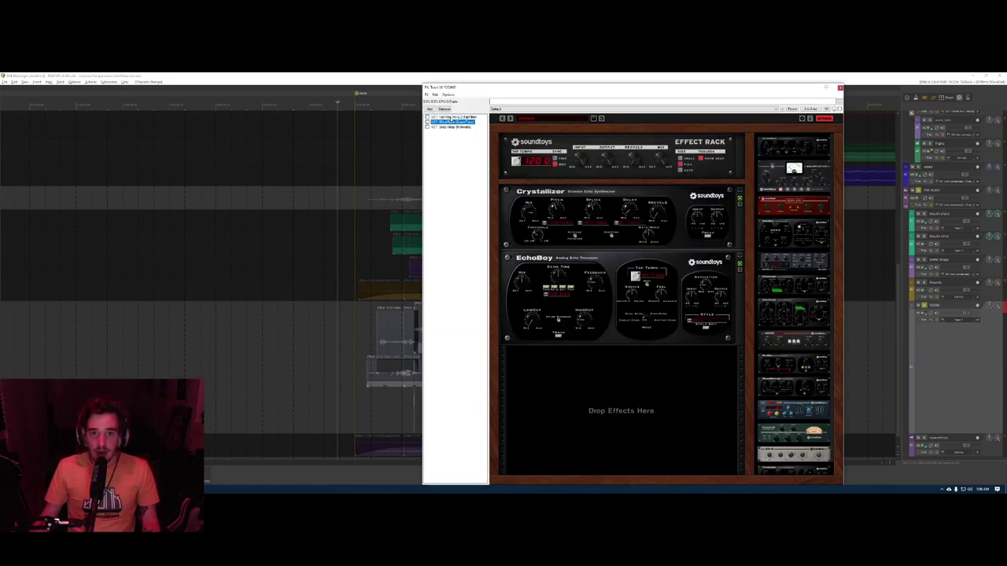
pyautogui.click(453, 116)
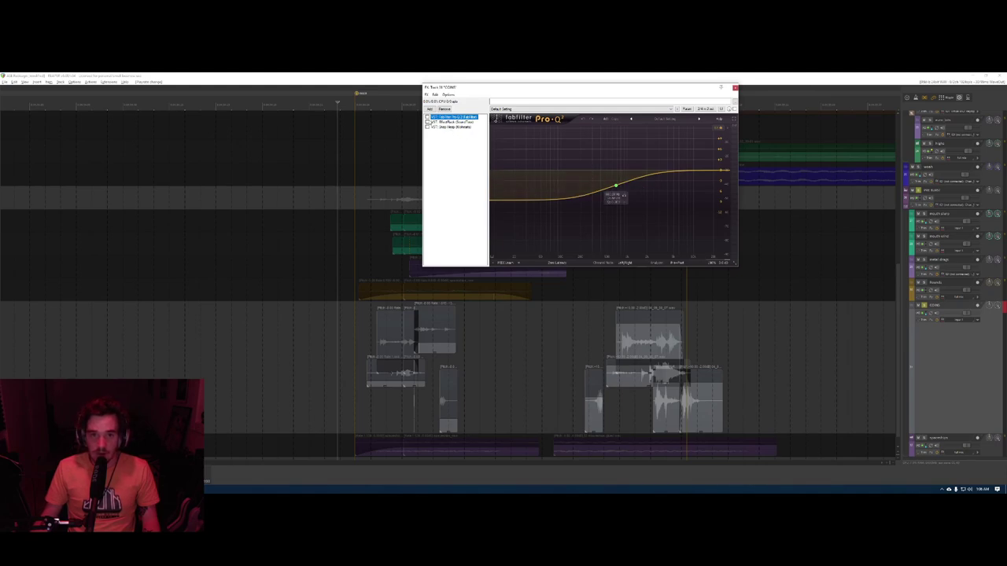
pyautogui.click(437, 119)
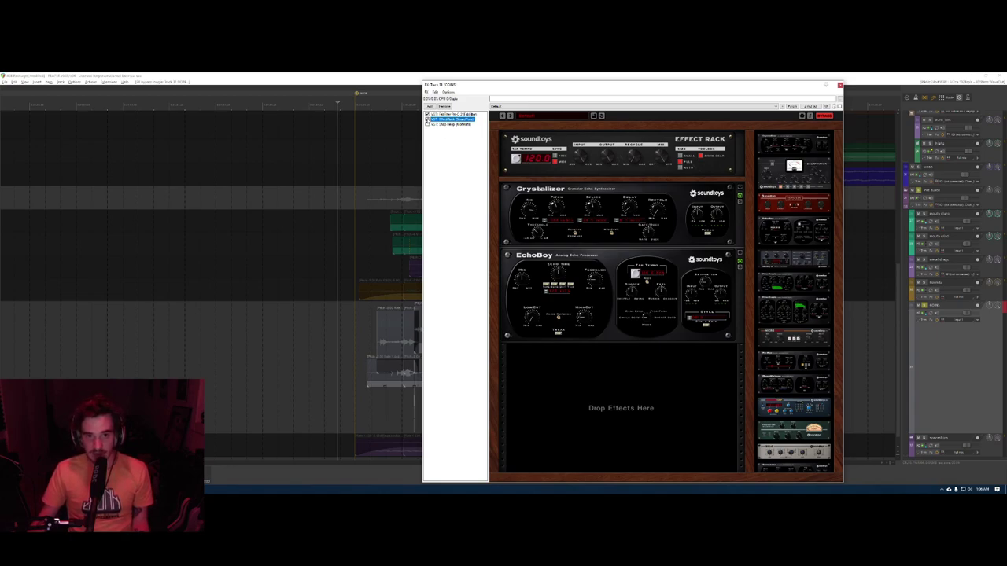
pyautogui.click(441, 125)
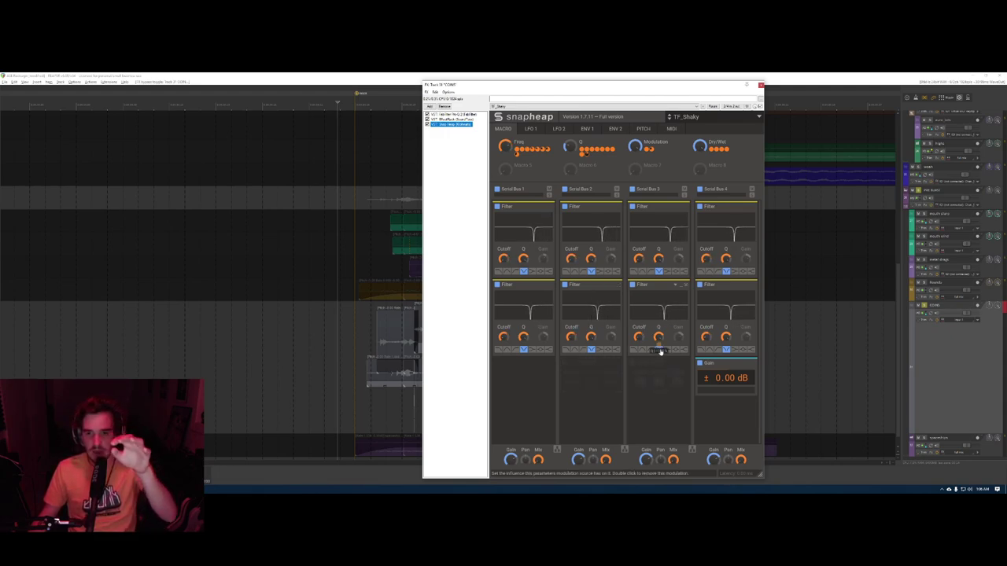
# - Close the effects chain and play both short-clip clusters with effects over a time selection spanning them, and clear the selection
pyautogui.click(760, 242)
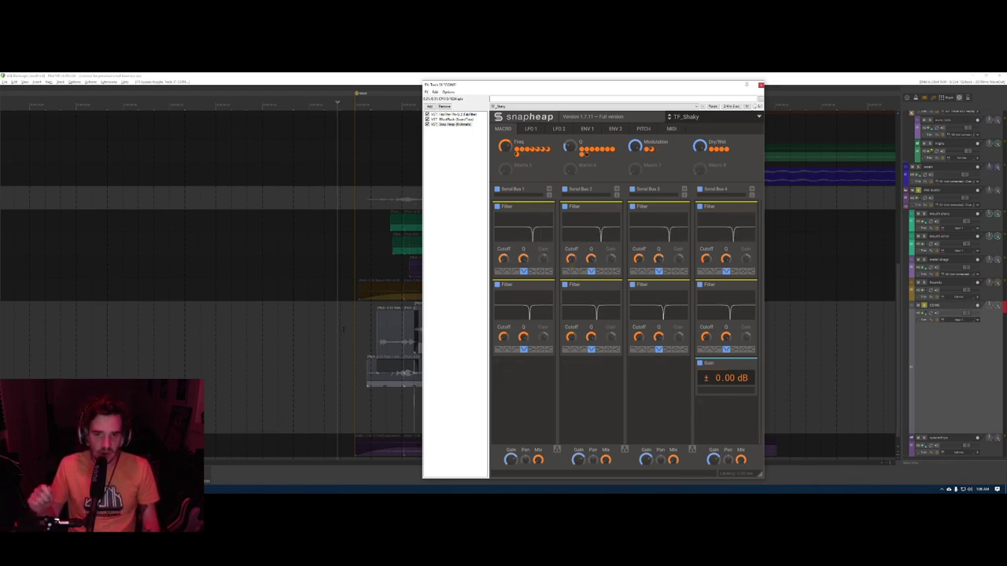
pyautogui.moveTo(322, 321); pyautogui.dragTo(685, 331)
pyautogui.click(456, 335)
pyautogui.press('Escape')
pyautogui.moveTo(335, 334); pyautogui.dragTo(778, 342)
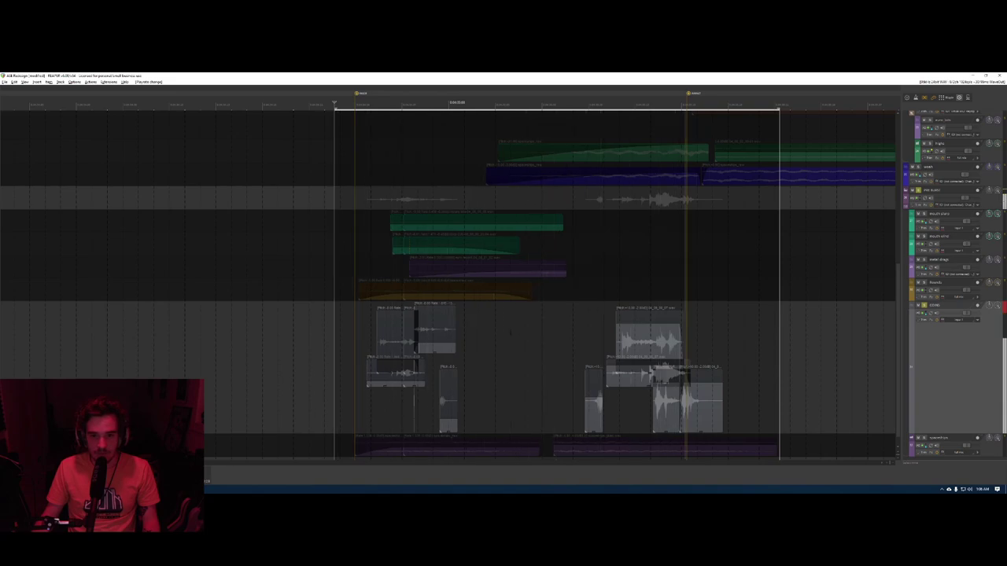
pyautogui.click(825, 346)
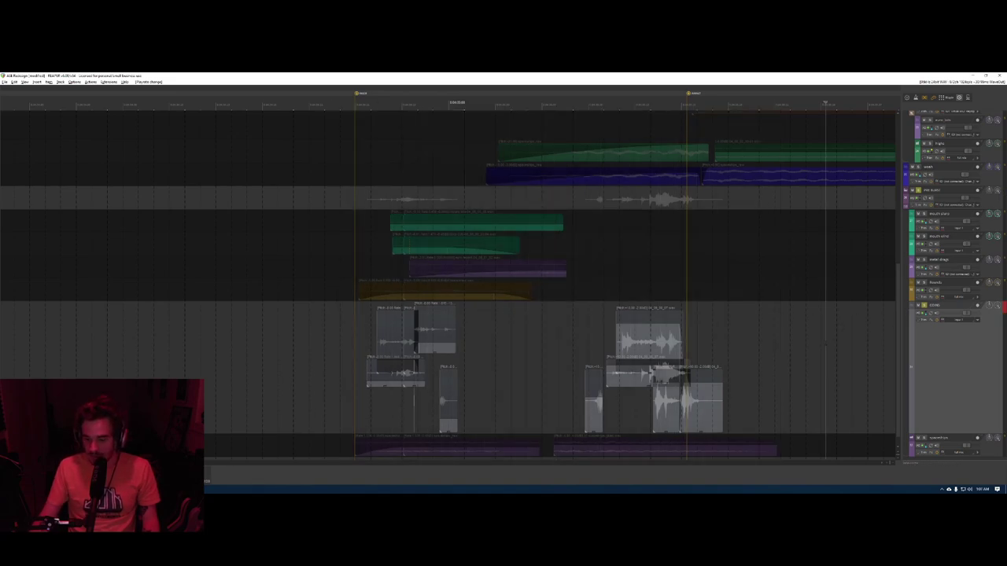
# - Show the envelopes of all tracks, reduce the short-clips track's height to view its automation, and hide the envelopes
pyautogui.press('v')
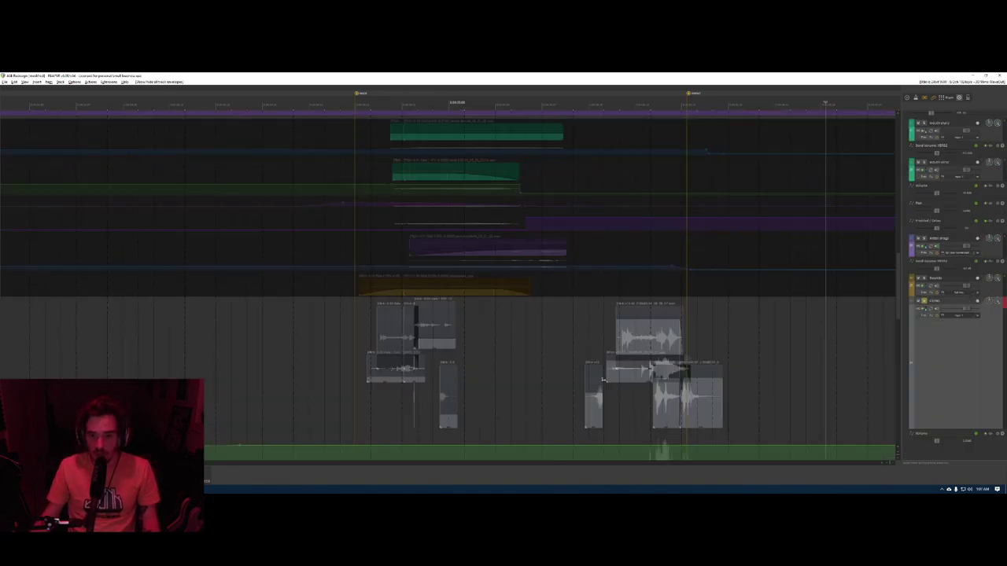
pyautogui.scroll(-6, 398, 389)
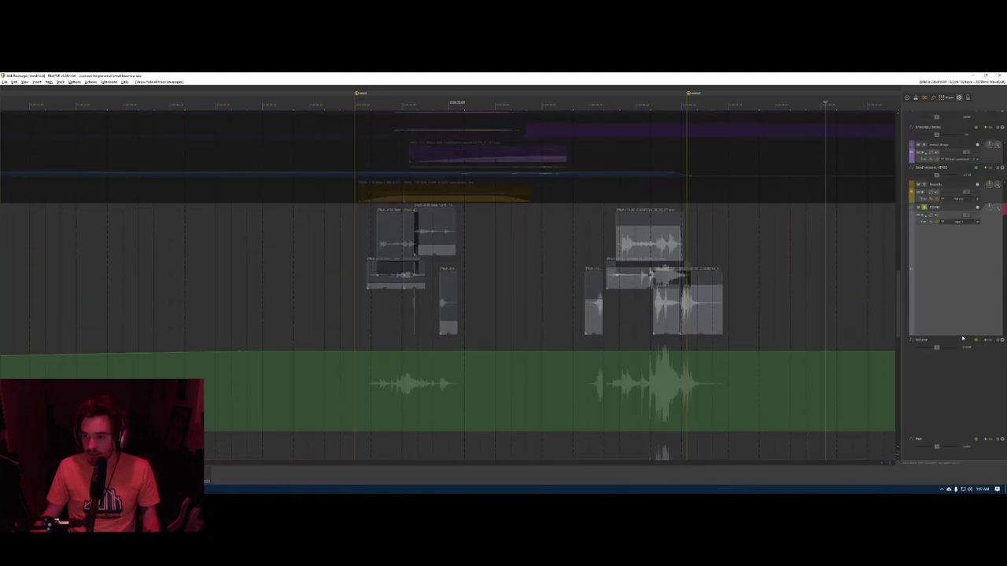
pyautogui.moveTo(960, 335); pyautogui.dragTo(962, 230)
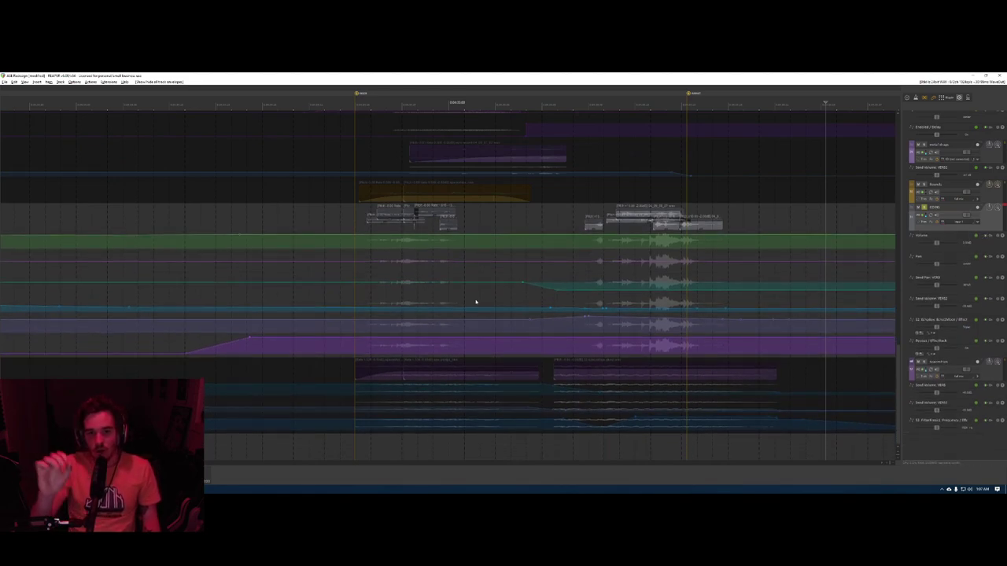
pyautogui.press('v')
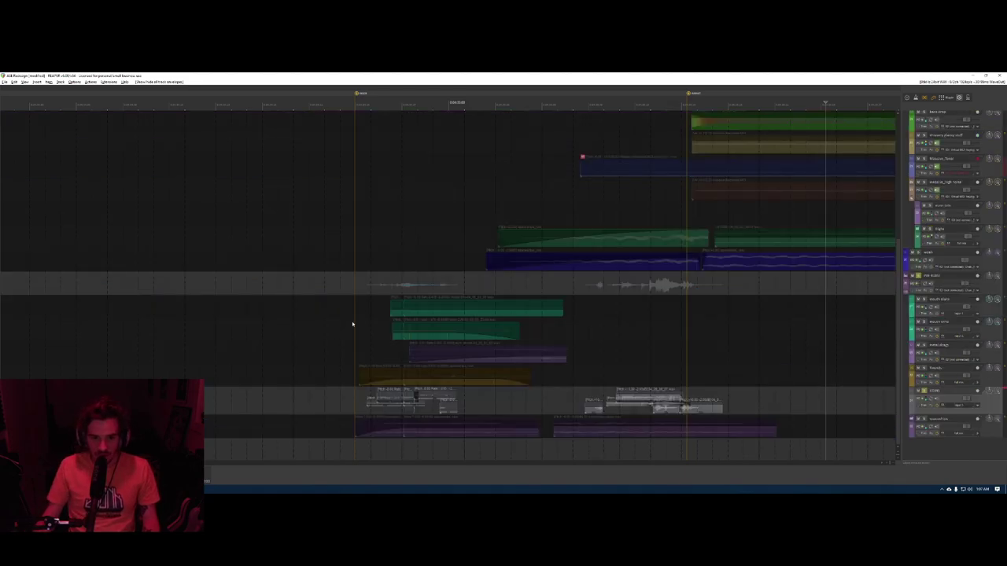
# - Show all track envelopes again to examine the automation around the long opening cluster of clips, and hide them
pyautogui.scroll(8, 362, 387)
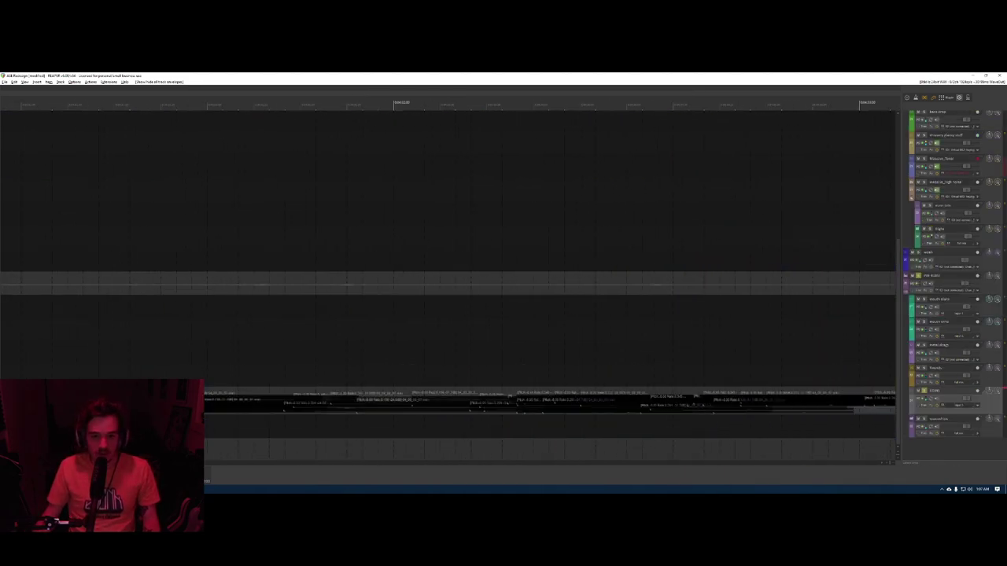
pyautogui.scroll(-6, 341, 403)
pyautogui.press('alt')
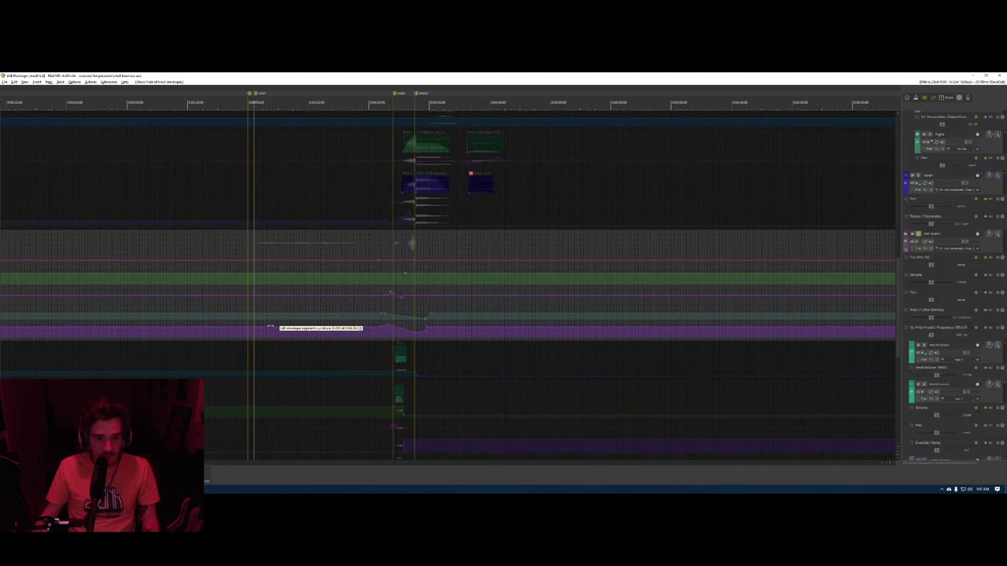
pyautogui.scroll(-3, 270, 328)
pyautogui.scroll(6, 267, 335)
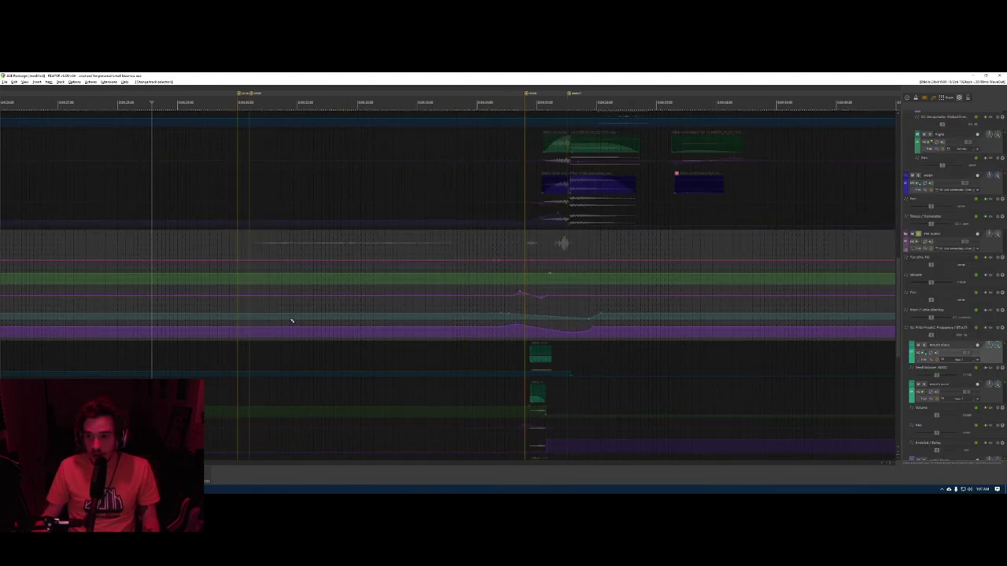
pyautogui.scroll(3, 286, 321)
pyautogui.scroll(3, 244, 323)
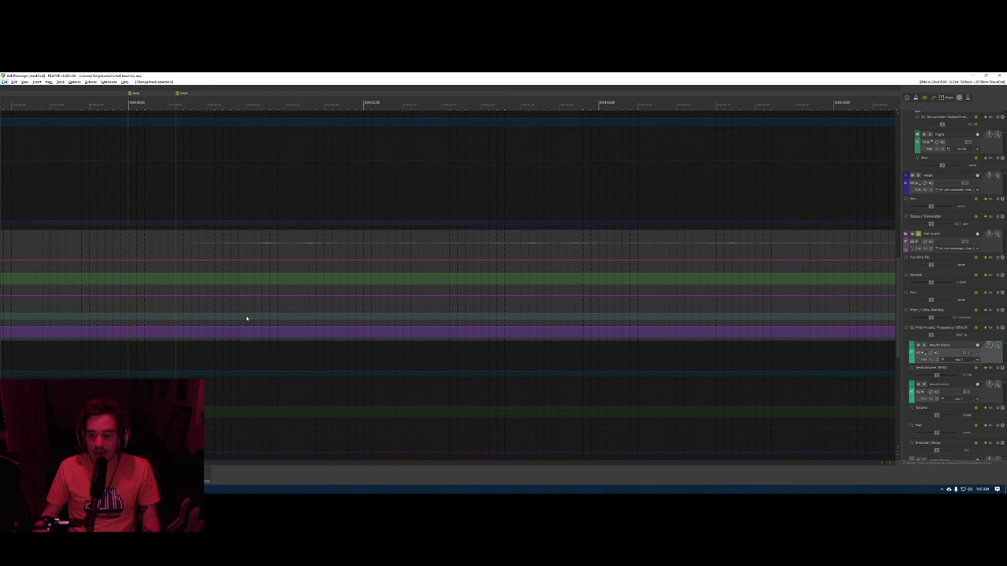
pyautogui.click(207, 249)
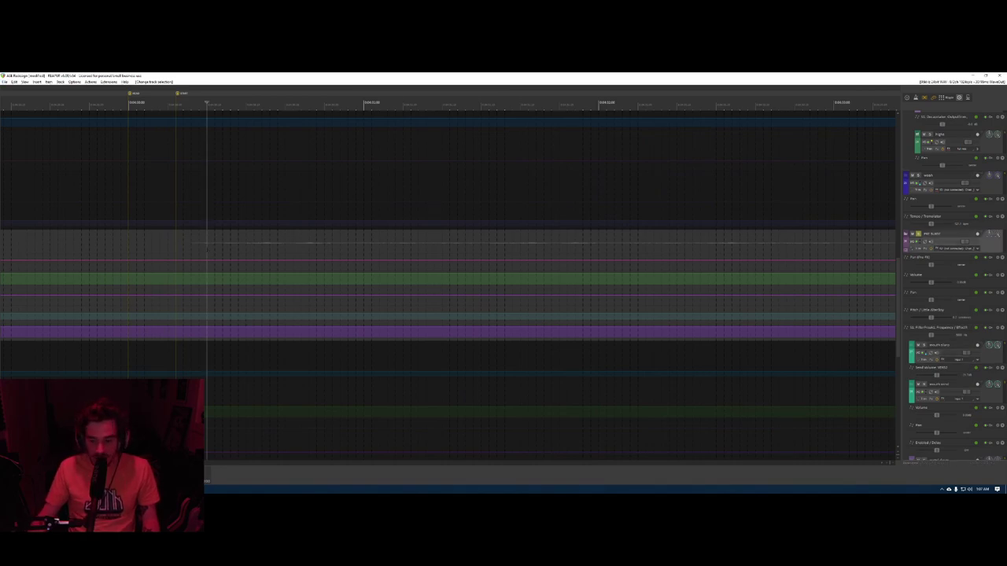
pyautogui.press('v')
# - Place the play position at the start of the long opening clip cluster, show the video window, and play the cluster
pyautogui.scroll(-4, 218, 249)
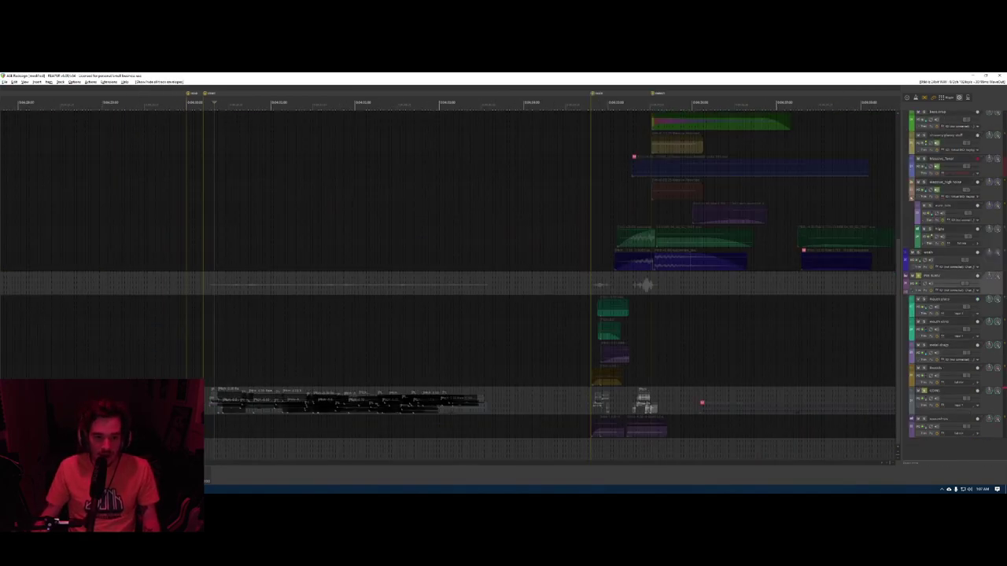
pyautogui.scroll(-3, 240, 315)
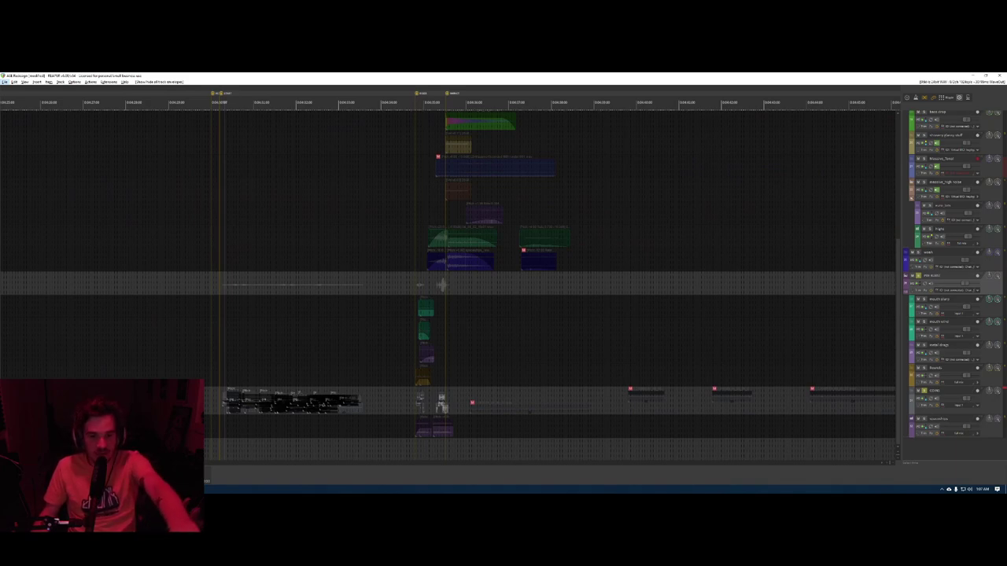
pyautogui.click(221, 394)
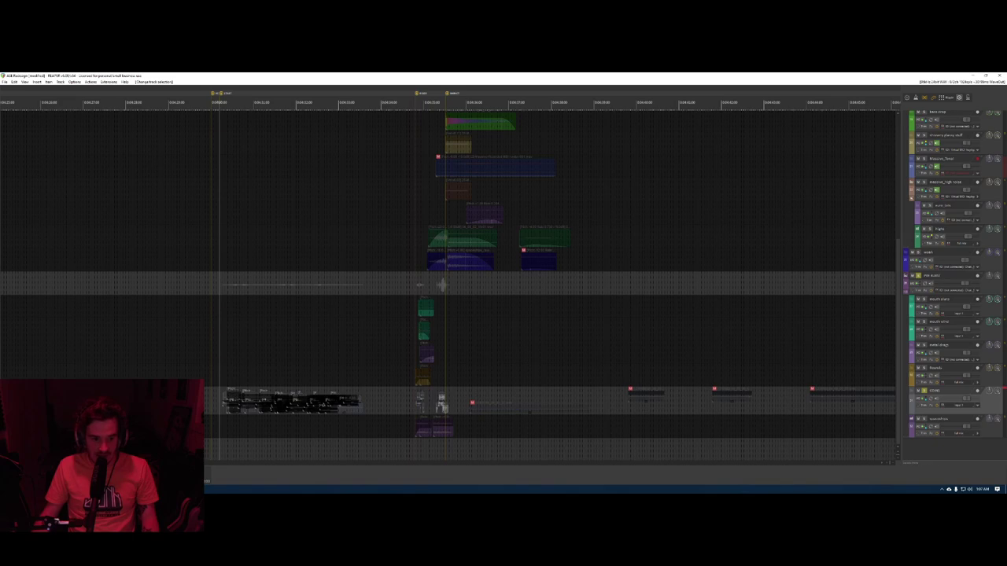
pyautogui.hotkey('ctrl', 'shift', 'v')
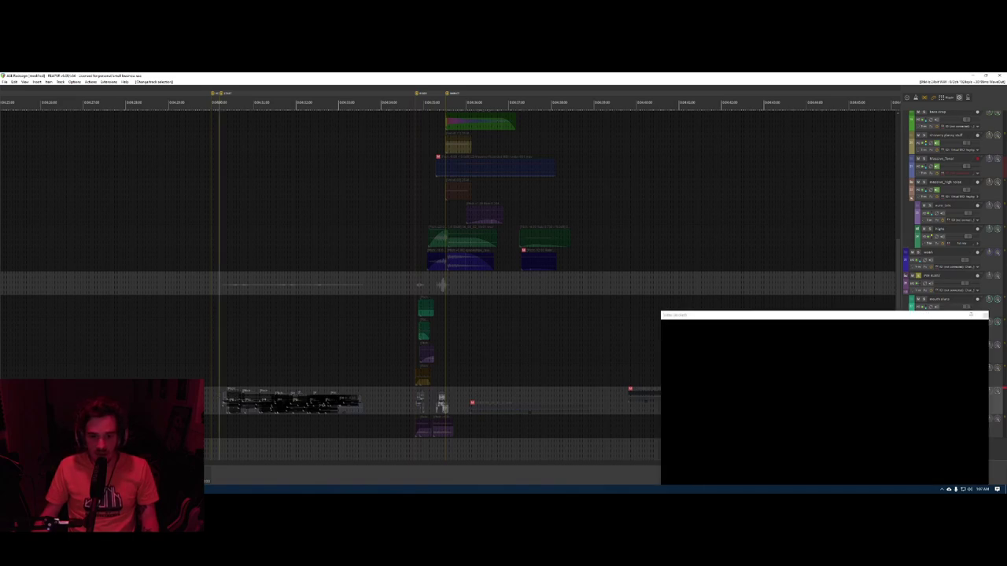
pyautogui.press('Up')
pyautogui.press('space')
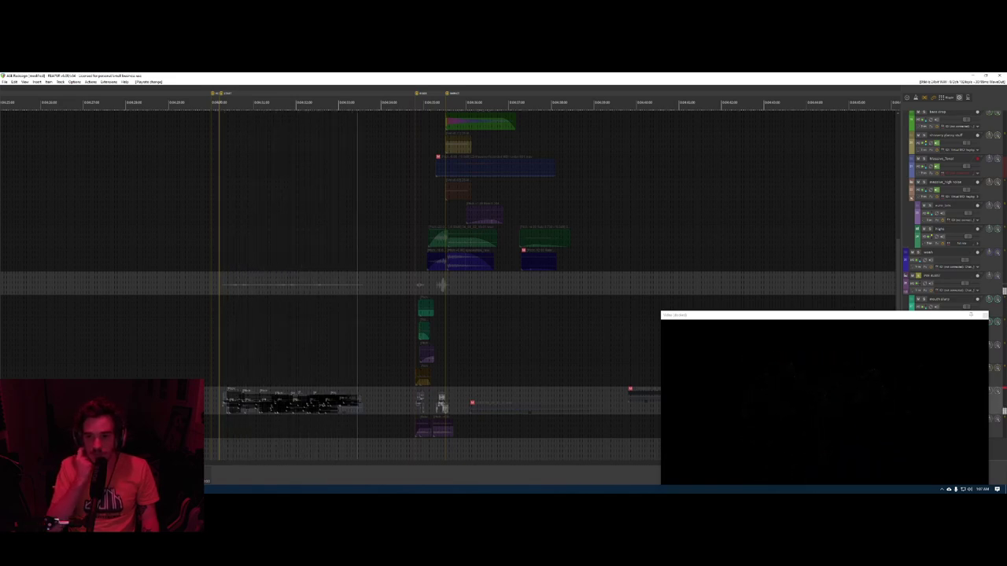
pyautogui.press('space')
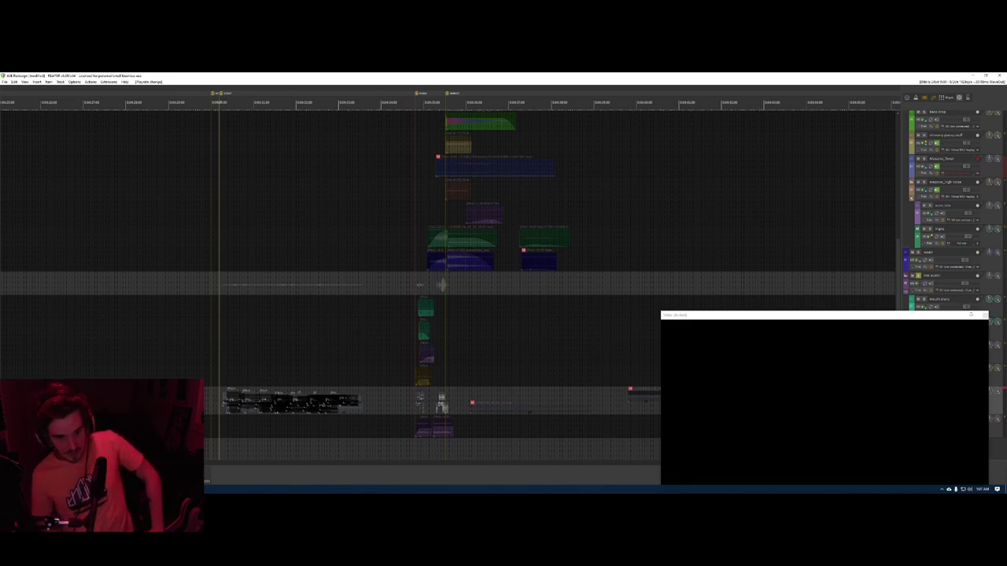
# - Replay the long opening clip cluster from its start marker alongside the video, with the timeline enlarged
pyautogui.press(']')
pyautogui.scroll(4, 425, 284)
pyautogui.click(289, 102)
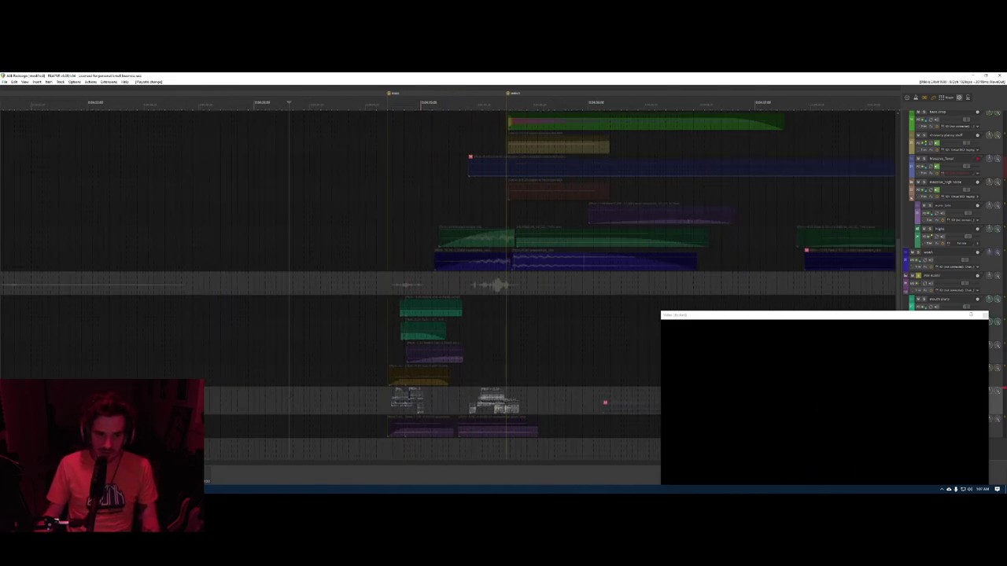
pyautogui.hscroll(-4, 293, 396)
pyautogui.press('[')
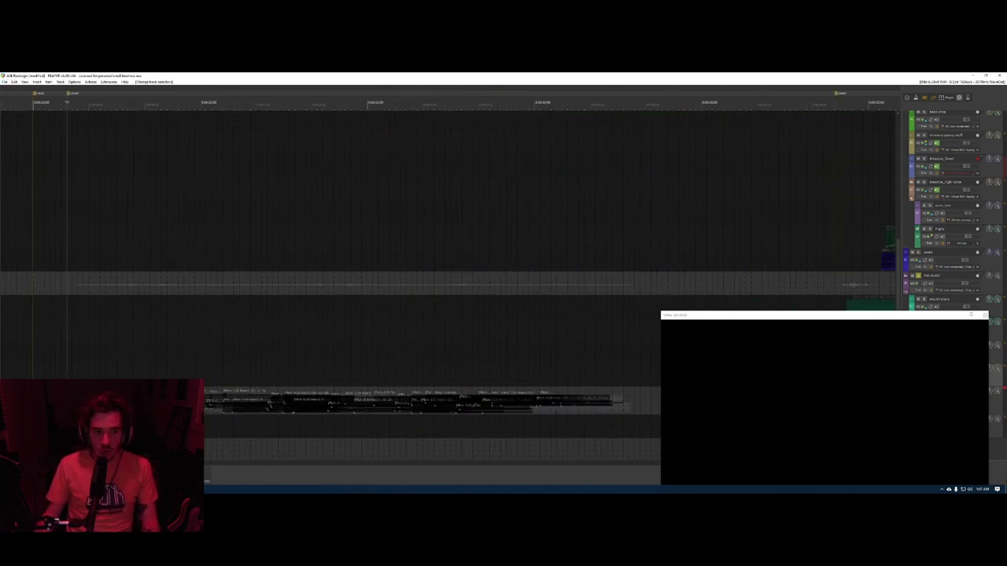
pyautogui.press('space')
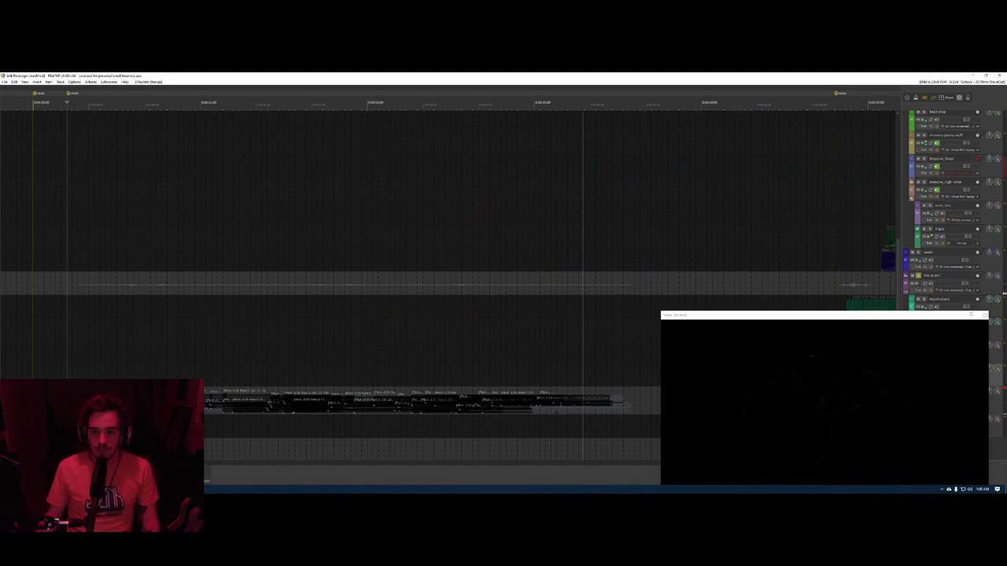
pyautogui.press('space')
# - Clear the short-clips track's solo, solo the upper teal track in the second section, and view its effects chain with Snap Heap
pyautogui.press('F6')
pyautogui.hscroll(4, 448, 285)
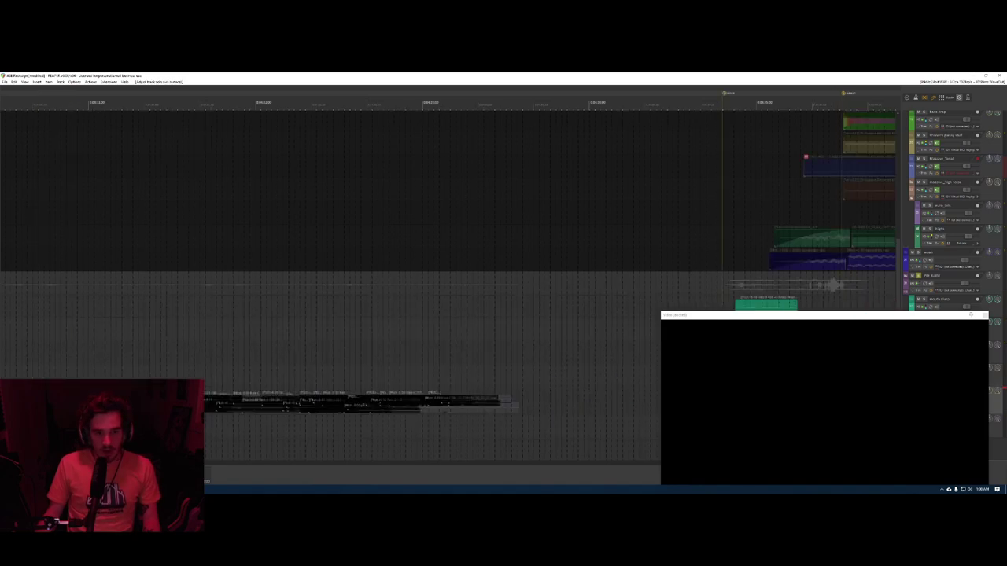
pyautogui.click(277, 285)
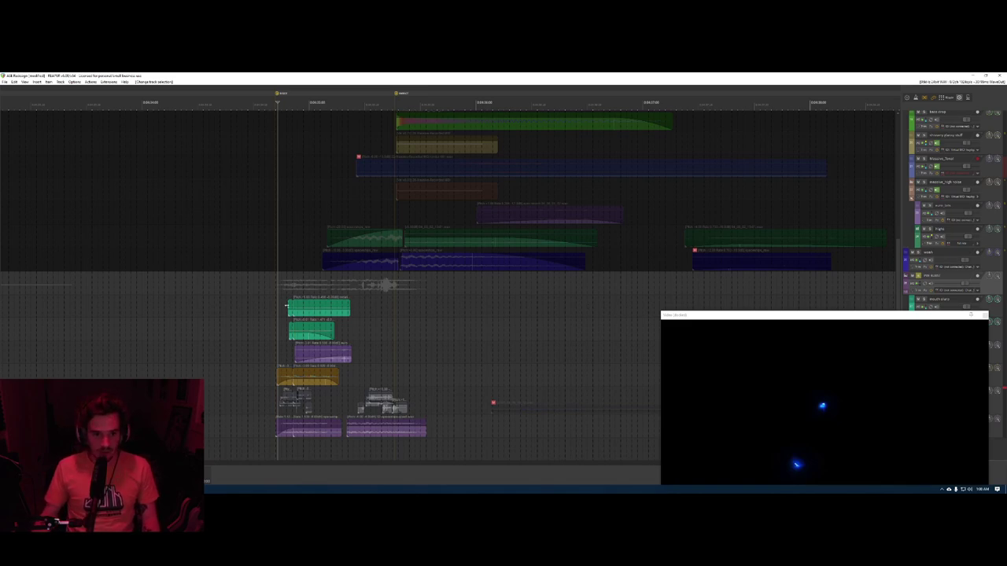
pyautogui.click(279, 306)
pyautogui.press('s')
pyautogui.click(463, 308)
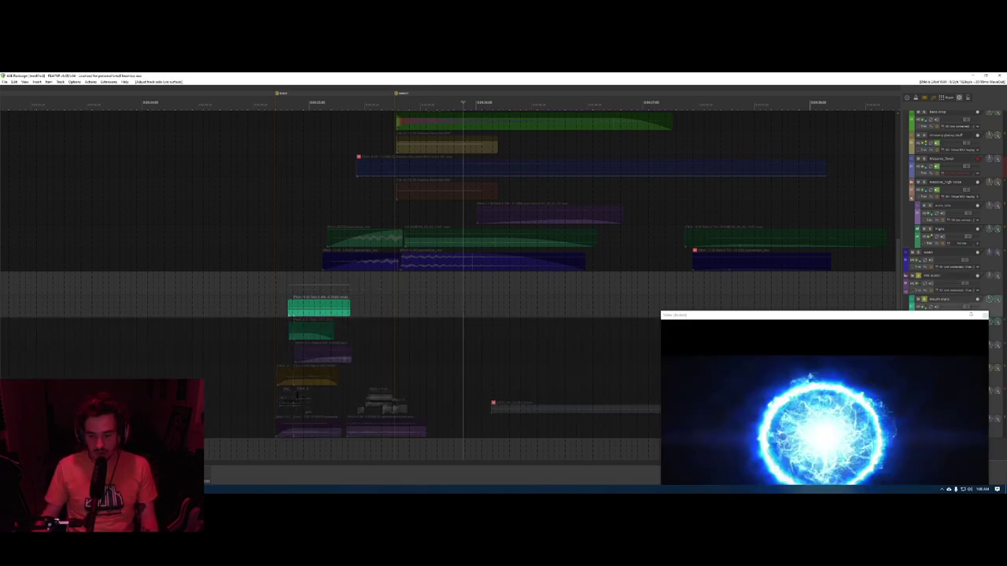
pyautogui.press('f')
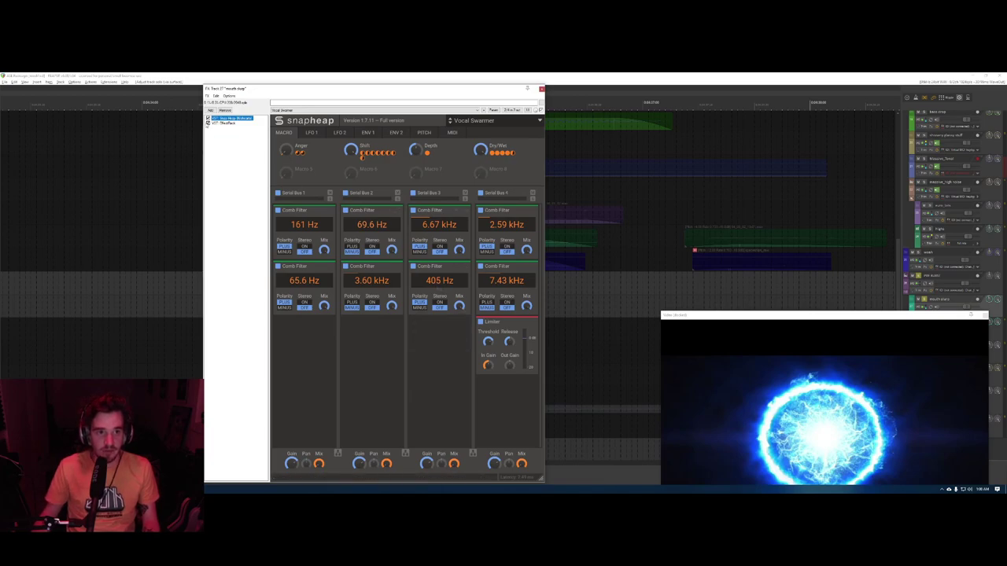
pyautogui.press('Escape')
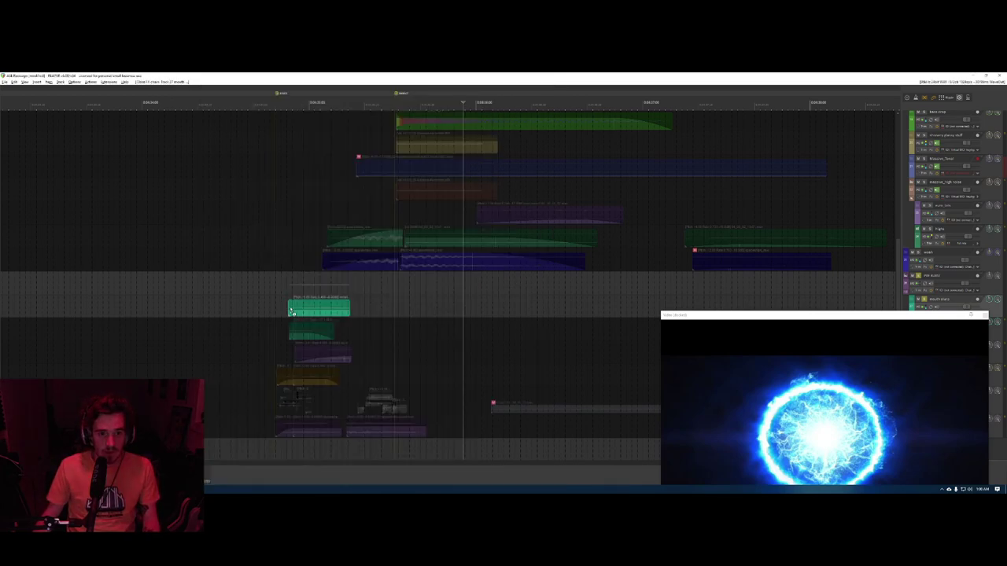
# - Play the soloed teal clip with its effects from just before its start
pyautogui.scroll(4, 290, 309)
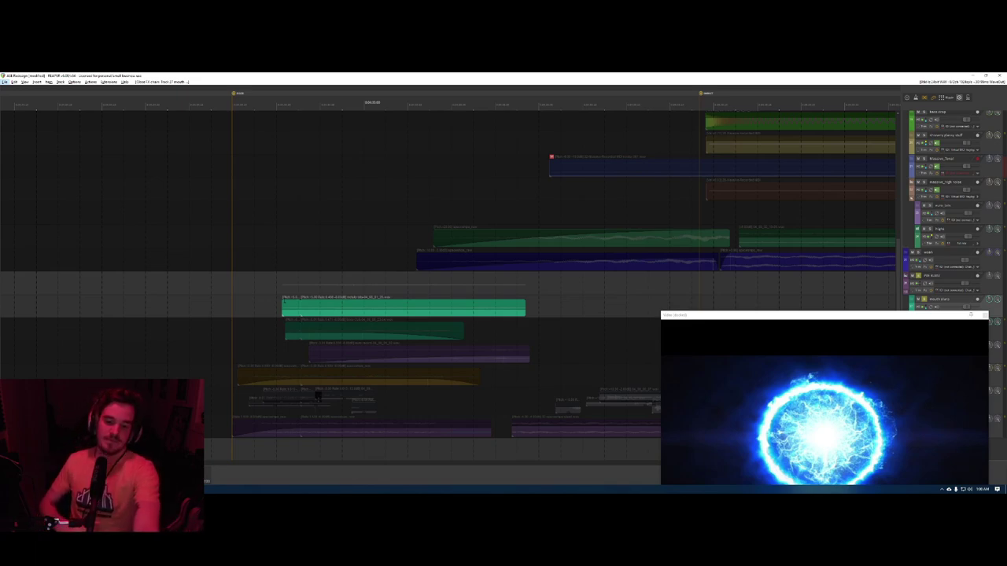
pyautogui.click(270, 308)
pyautogui.press('space')
pyautogui.press('space')
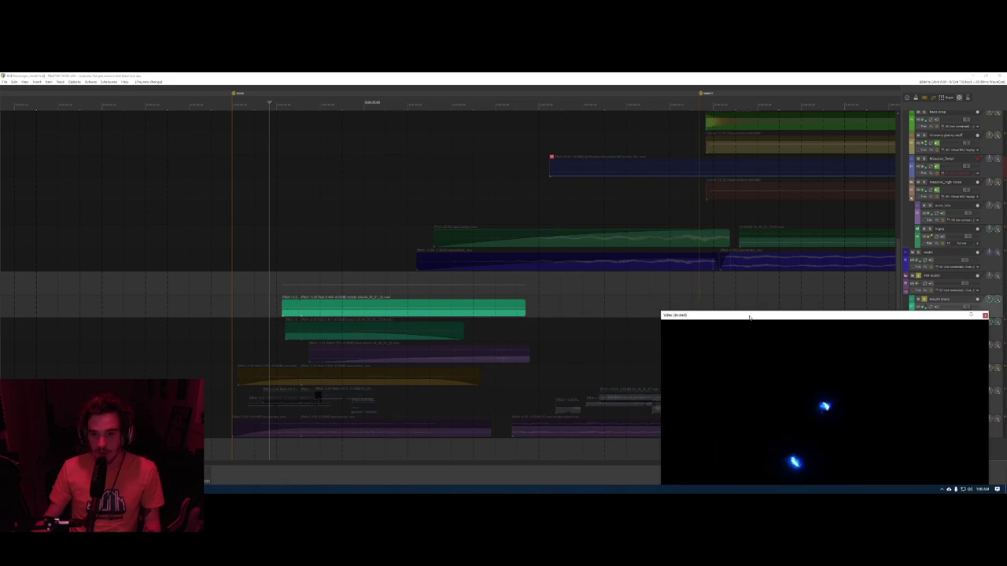
# - Hide the video window, disable both effects in the soloed teal track's chain, and close the chain
pyautogui.moveTo(748, 316); pyautogui.dragTo(1006, 316)
pyautogui.click(807, 310)
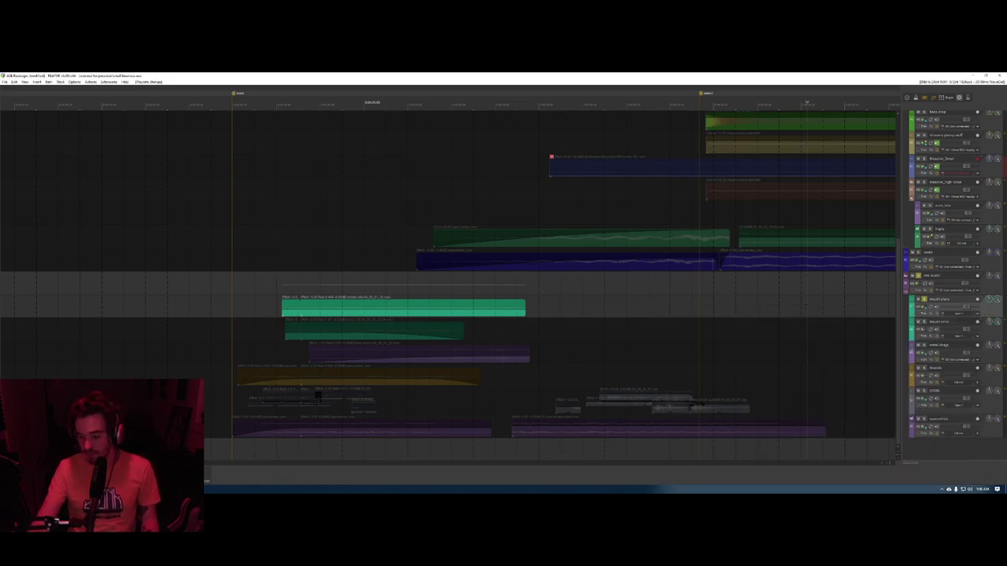
pyautogui.press('f')
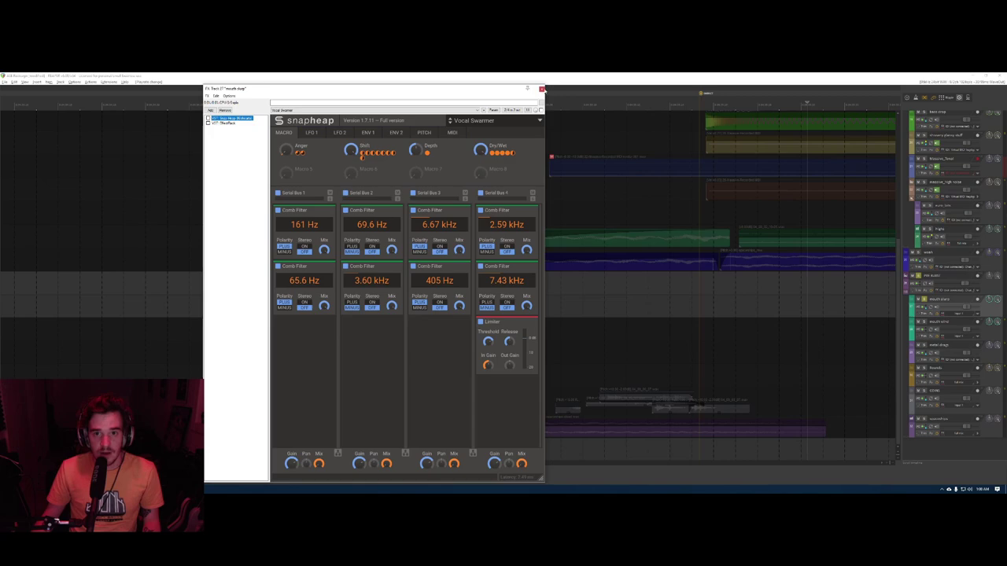
pyautogui.click(541, 88)
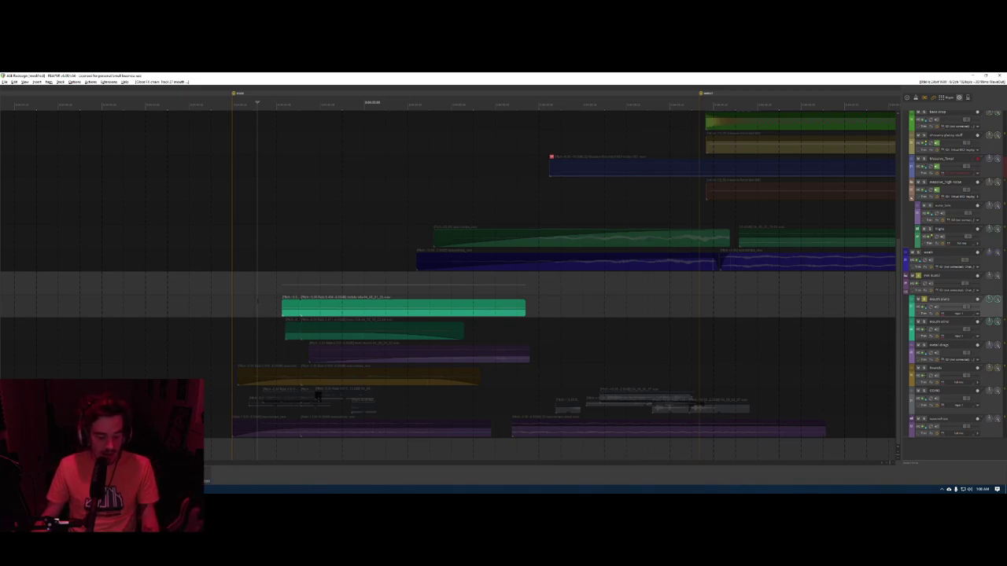
# - Play the teal clip dry, replay it from an earlier point with the video shown, and hide the video window
pyautogui.press('space')
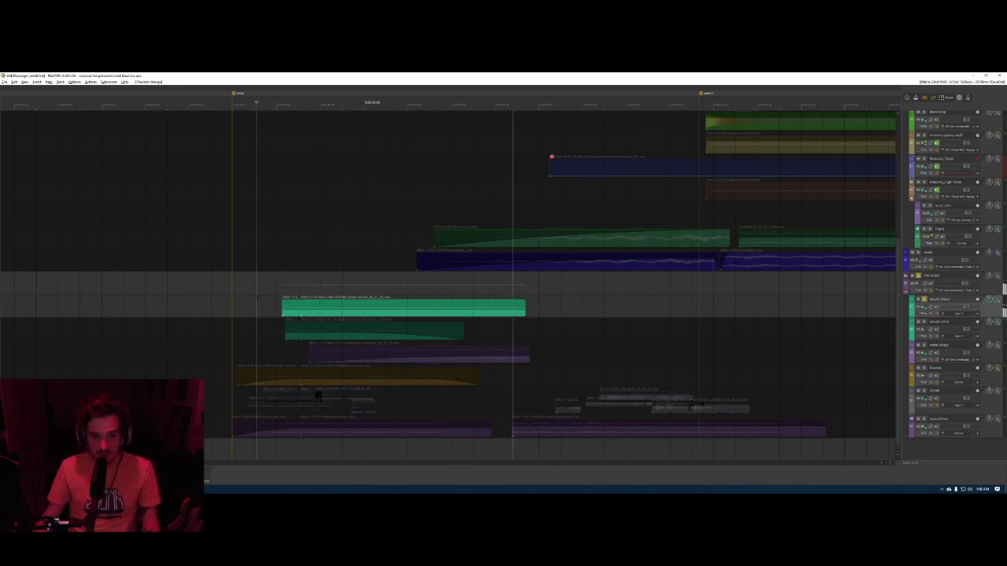
pyautogui.click(179, 292)
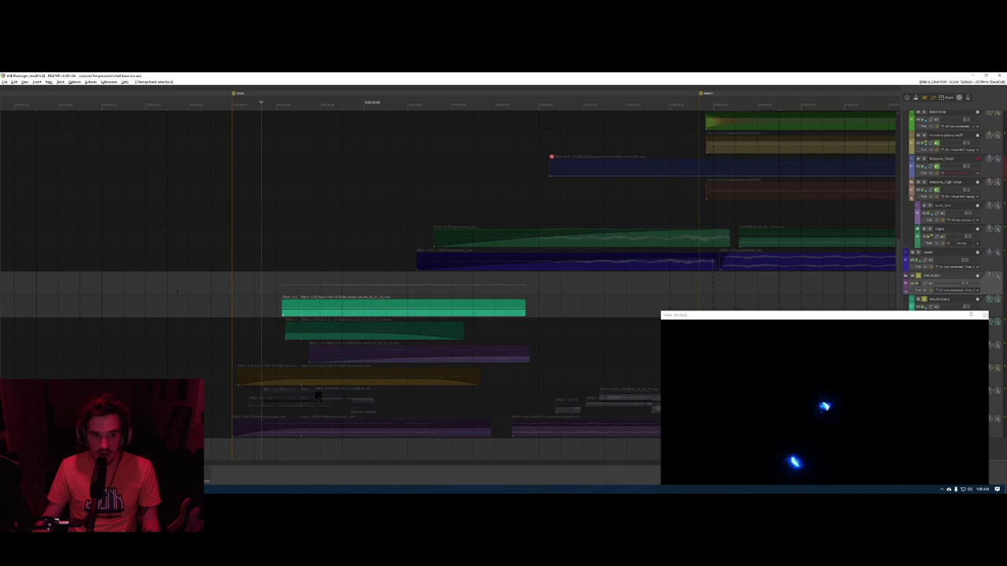
pyautogui.press('space')
pyautogui.press('space')
pyautogui.press('space')
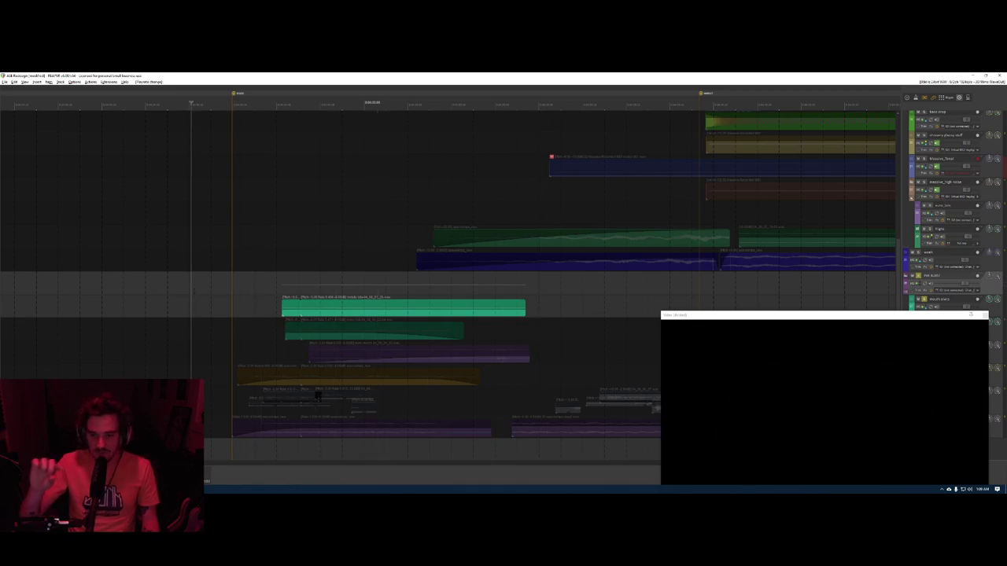
pyautogui.hotkey('ctrl', 'shift', 'v')
pyautogui.click(753, 307)
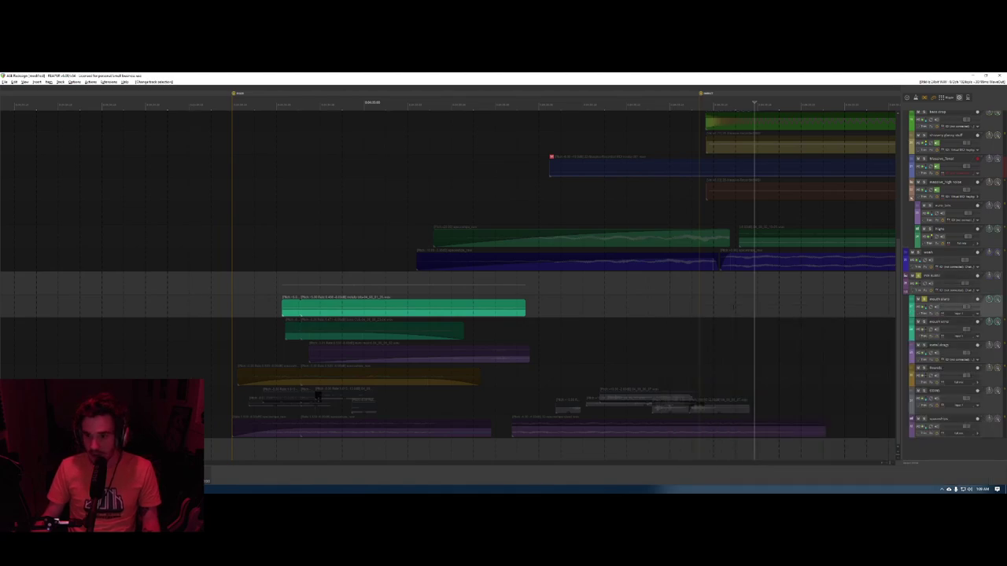
# - Show all automation envelopes and examine the pan, pitch and filter frequency curves of the PRE BURST folder track
pyautogui.press('v')
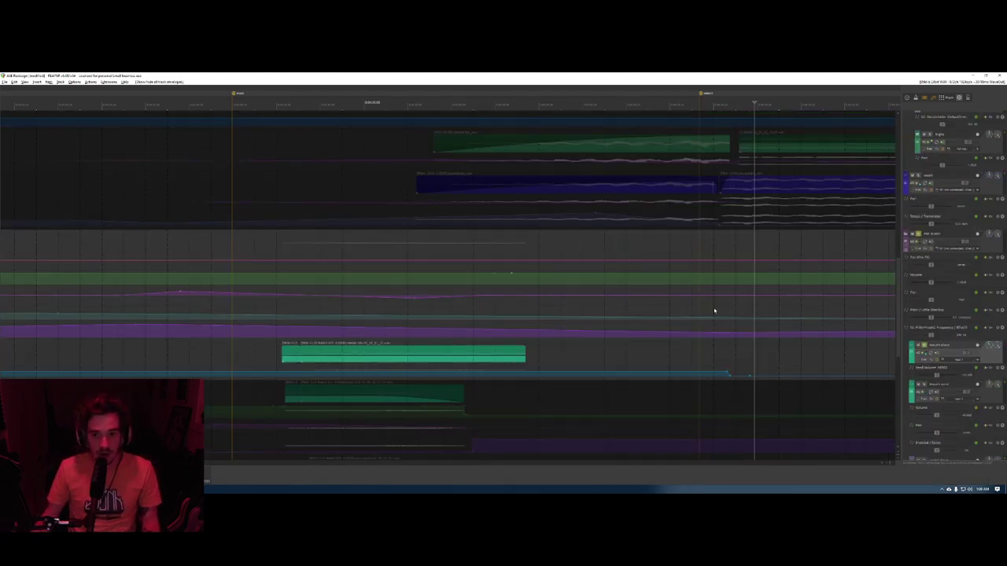
pyautogui.scroll(-2, 384, 336)
pyautogui.scroll(-2, 354, 327)
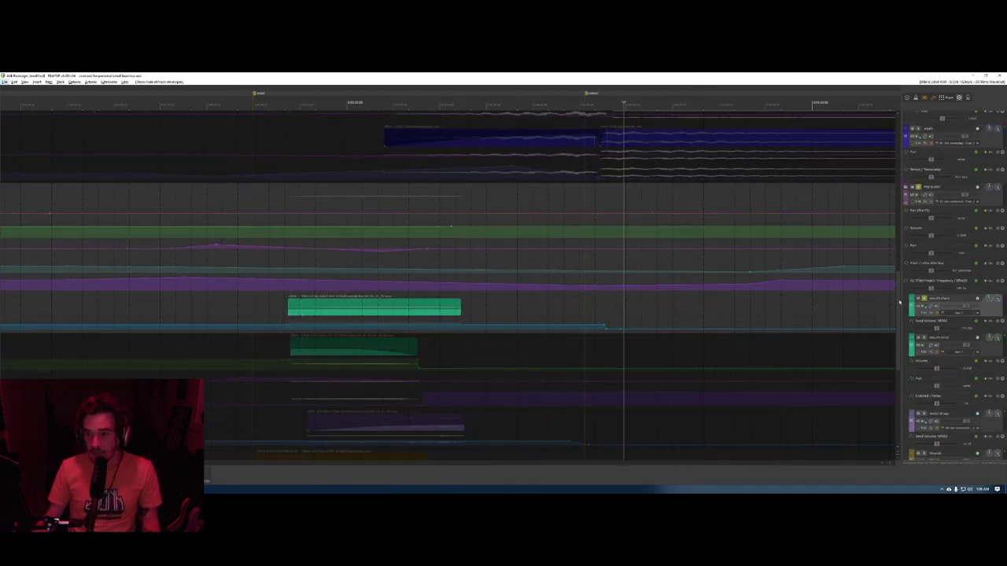
pyautogui.click(985, 201)
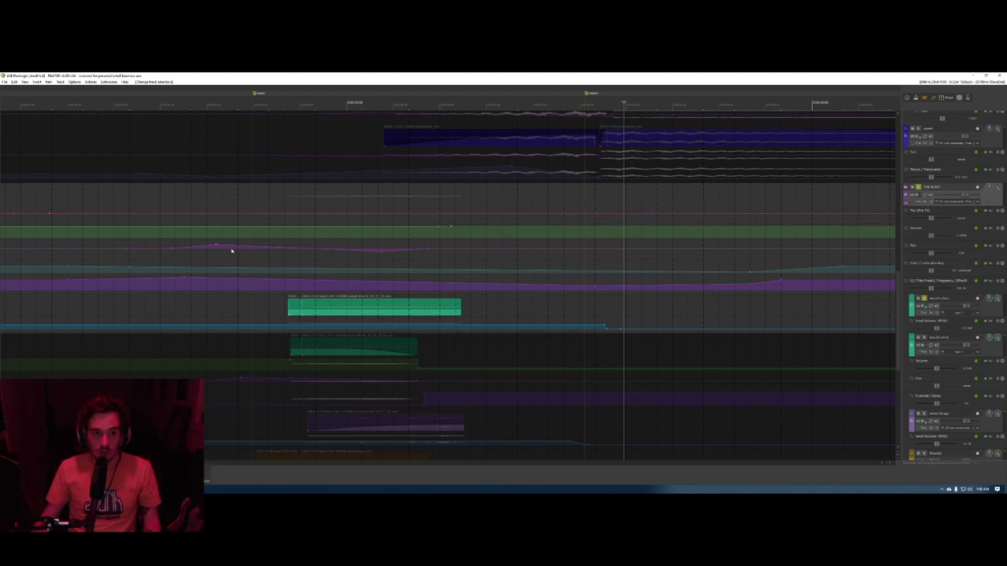
pyautogui.moveTo(216, 246)
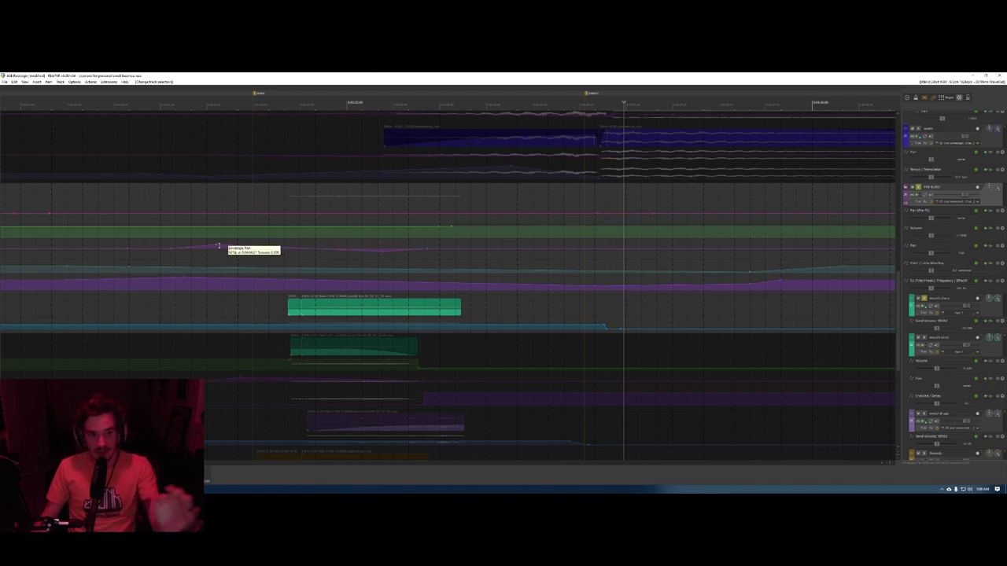
pyautogui.moveTo(339, 252)
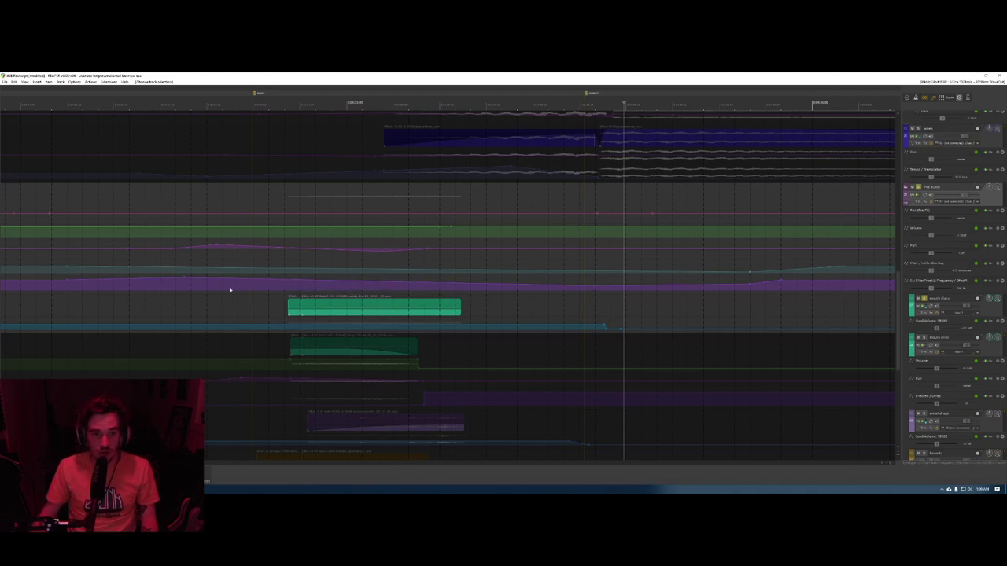
pyautogui.moveTo(183, 277)
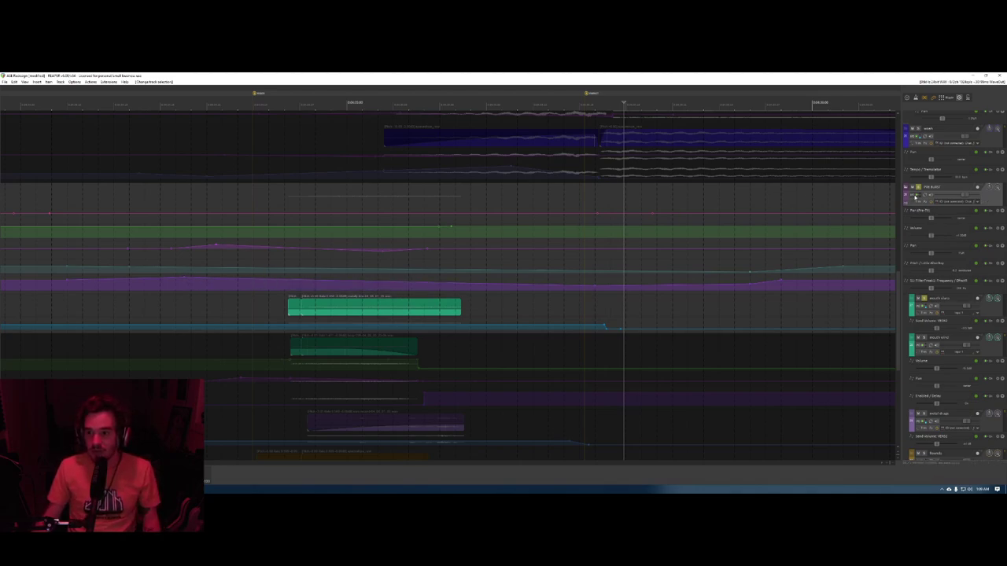
# - View the PRE BURST folder's effects chain, including FilterFreak with SIE-Q and the FabFilter Pro-C 2 compressor, and close it
pyautogui.click(917, 202)
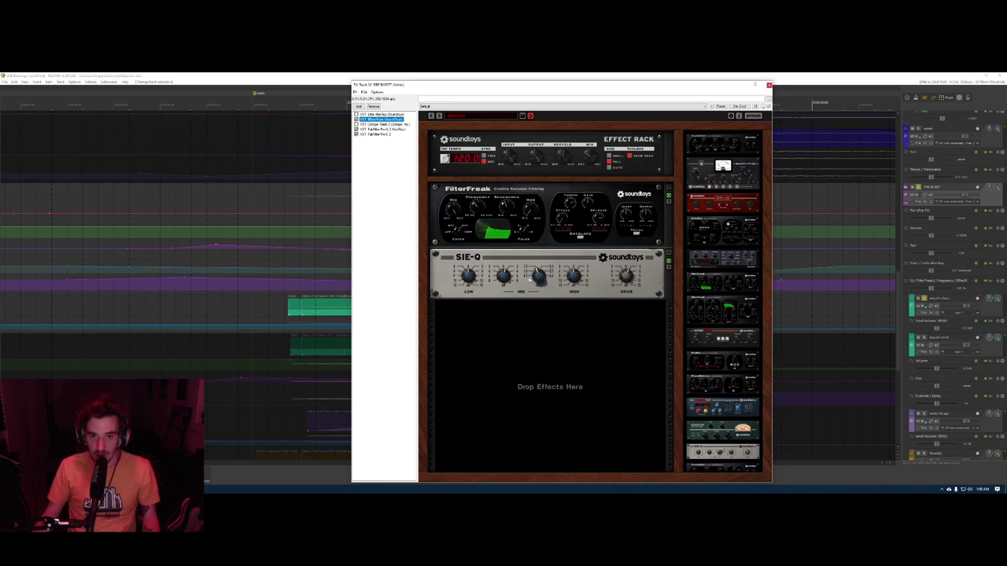
pyautogui.click(377, 129)
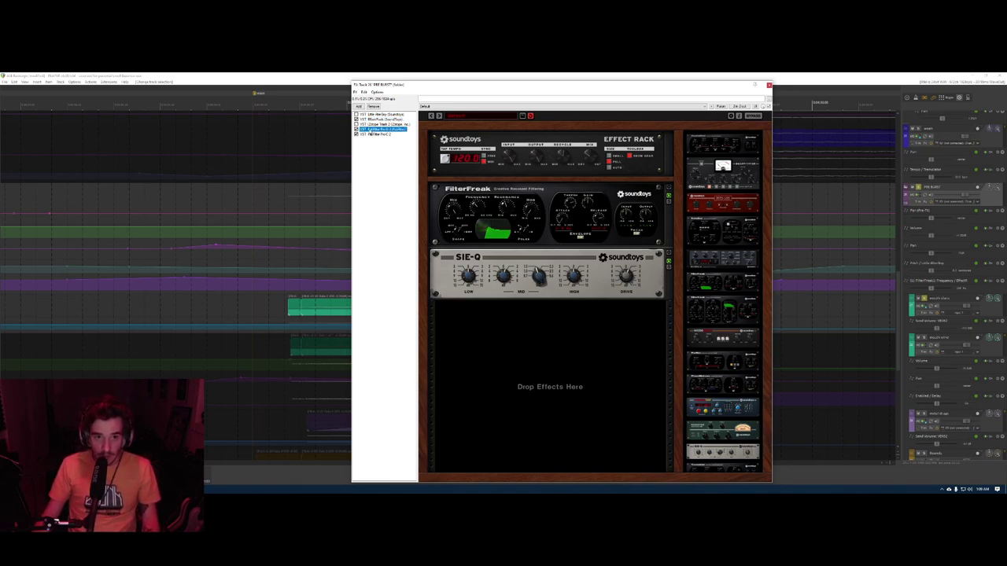
pyautogui.click(375, 133)
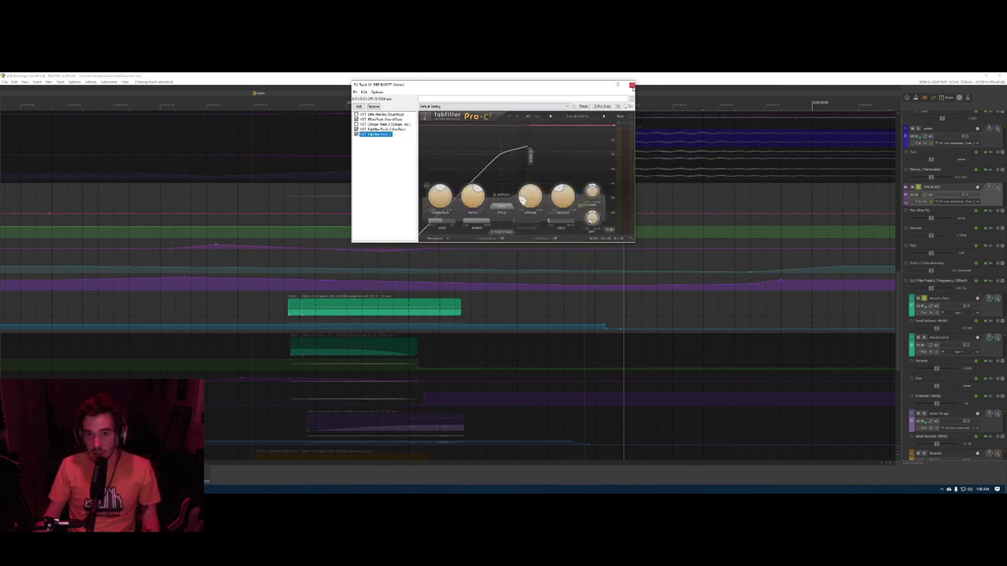
pyautogui.click(632, 84)
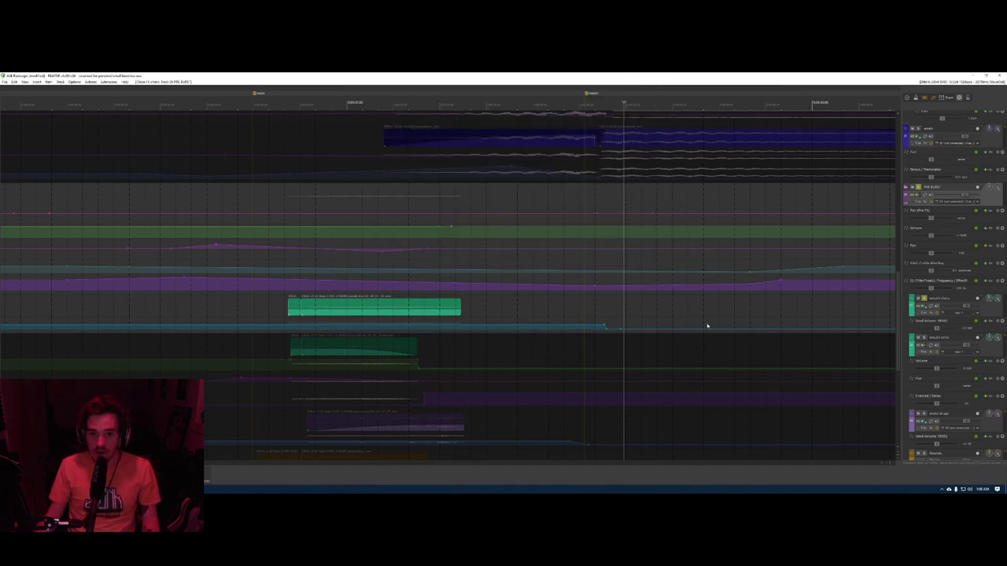
# - Hide all automation envelopes, clear the existing solos, and solo the PRE BURST folder
pyautogui.scroll(-2, 750, 321)
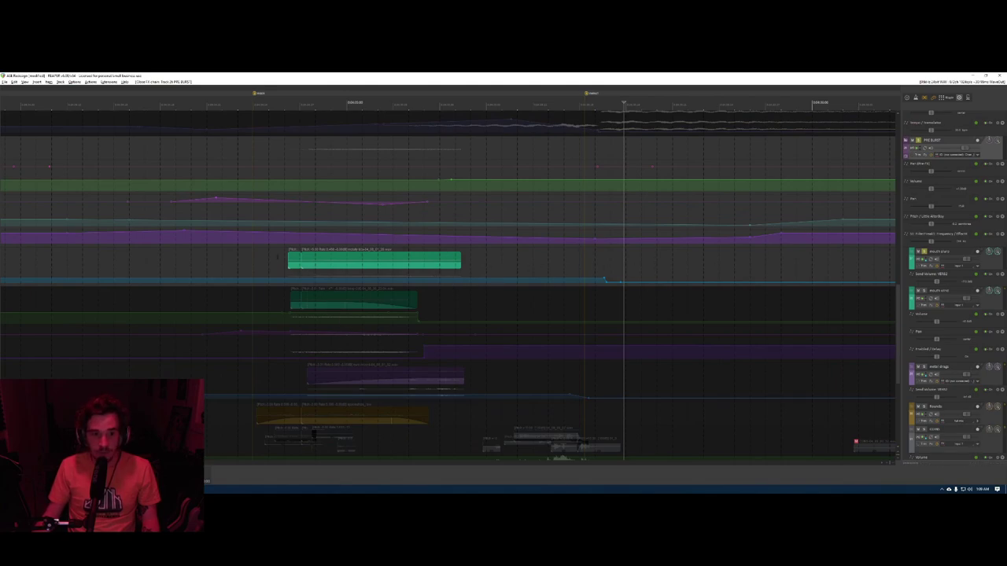
pyautogui.hotkey('alt', 'F6')
pyautogui.hotkey('ctrl', 'shift', 'h')
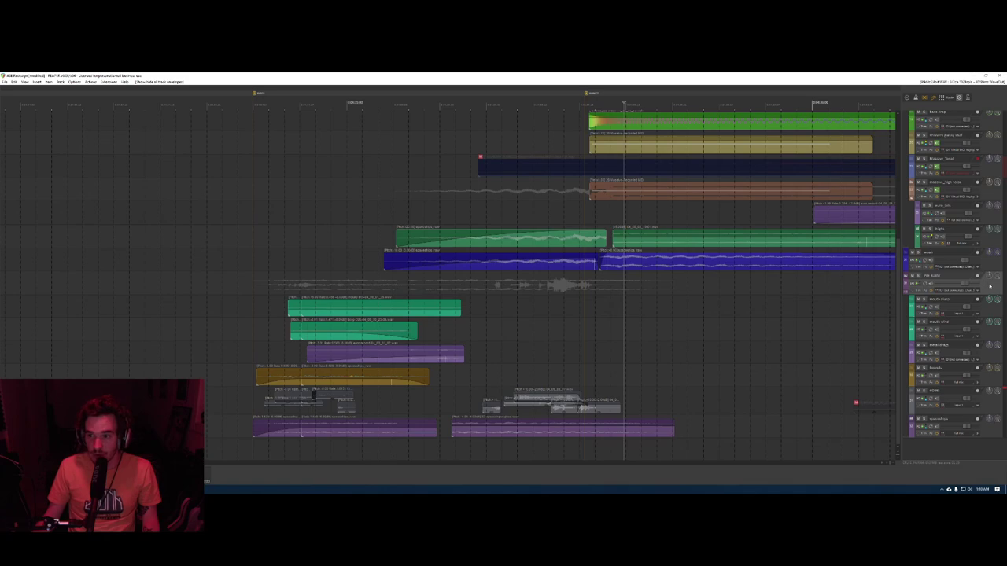
pyautogui.click(918, 276)
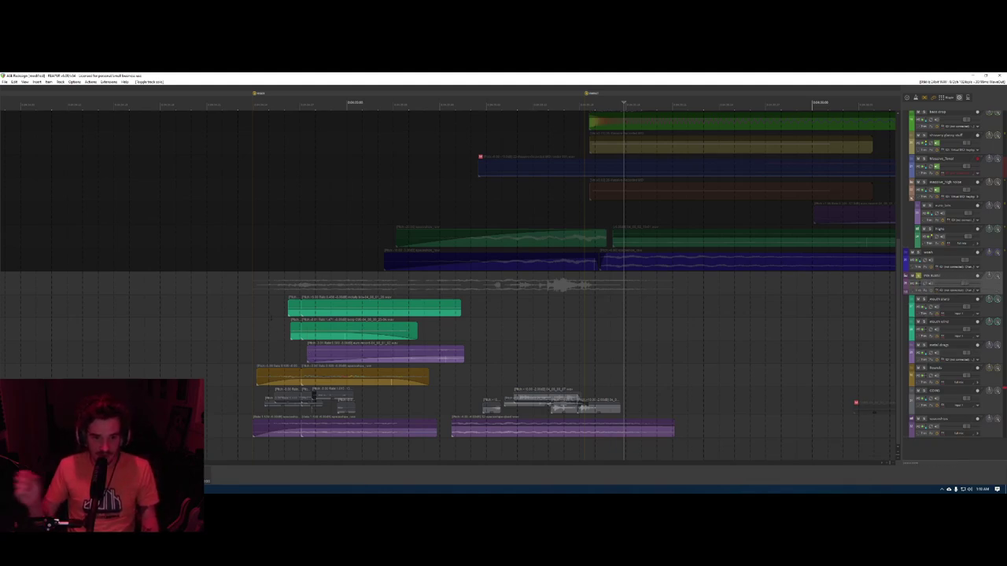
# - Open the upper teal track's effects chain, toggle its Snap Heap Vocal Swarmer effect, and view the MicroShift effect rack
pyautogui.click(276, 309)
pyautogui.click(739, 305)
pyautogui.press('f')
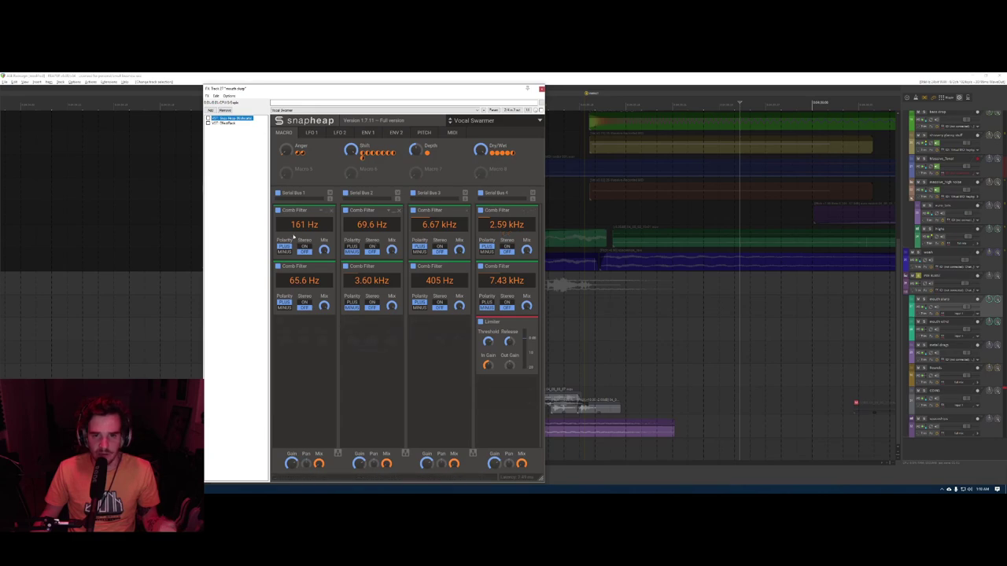
pyautogui.click(207, 118)
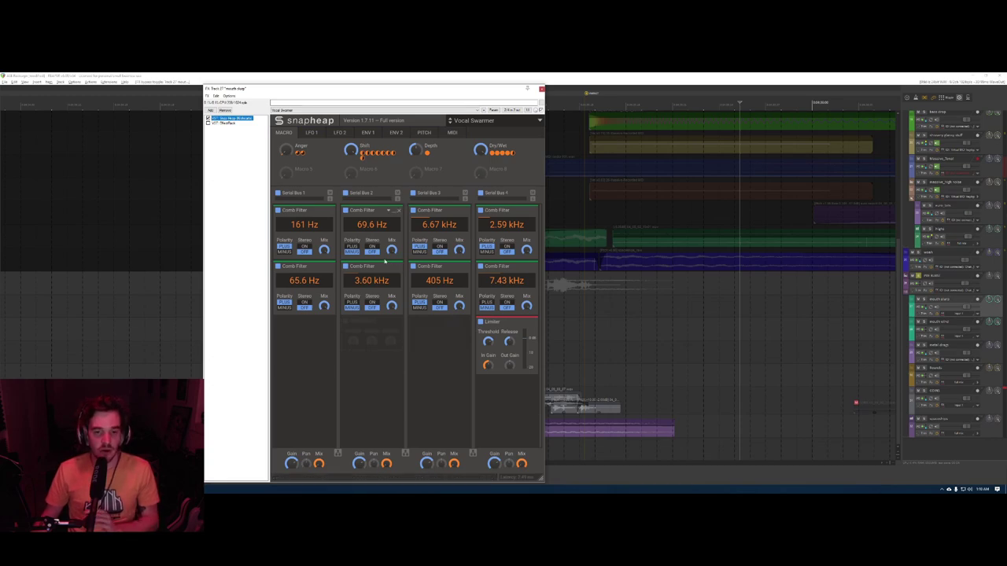
pyautogui.click(224, 124)
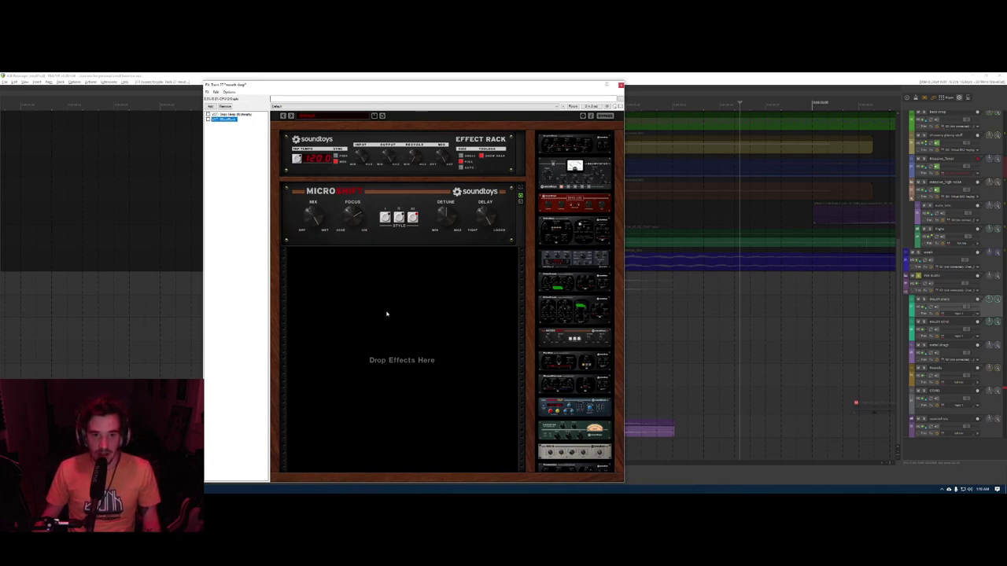
# - Move the effects window clear of the tracks, play the upper teal track soloed from just before its clip, and disable both its effects
pyautogui.moveTo(329, 87); pyautogui.dragTo(395, 410)
pyautogui.click(273, 308)
pyautogui.press('s')
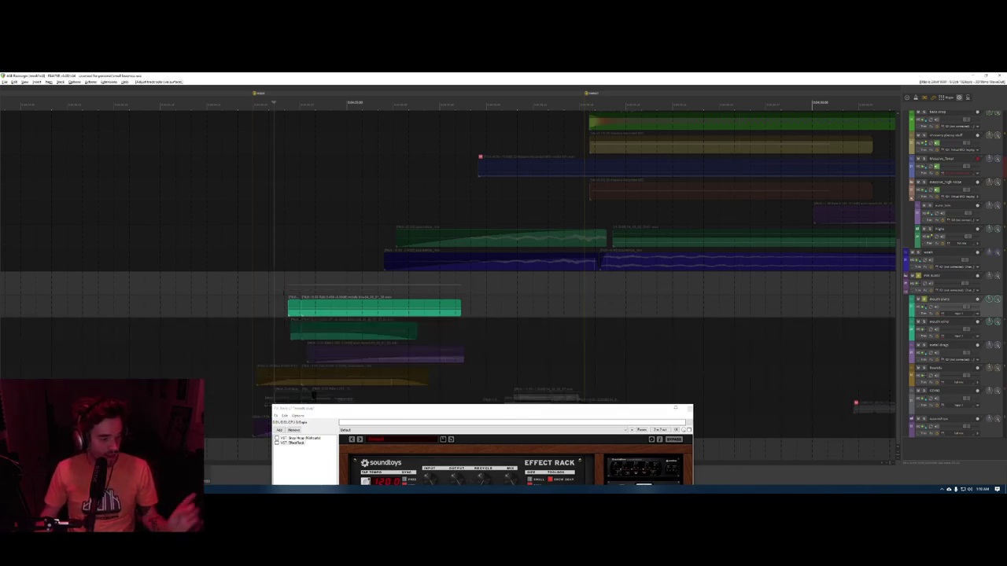
pyautogui.press('space')
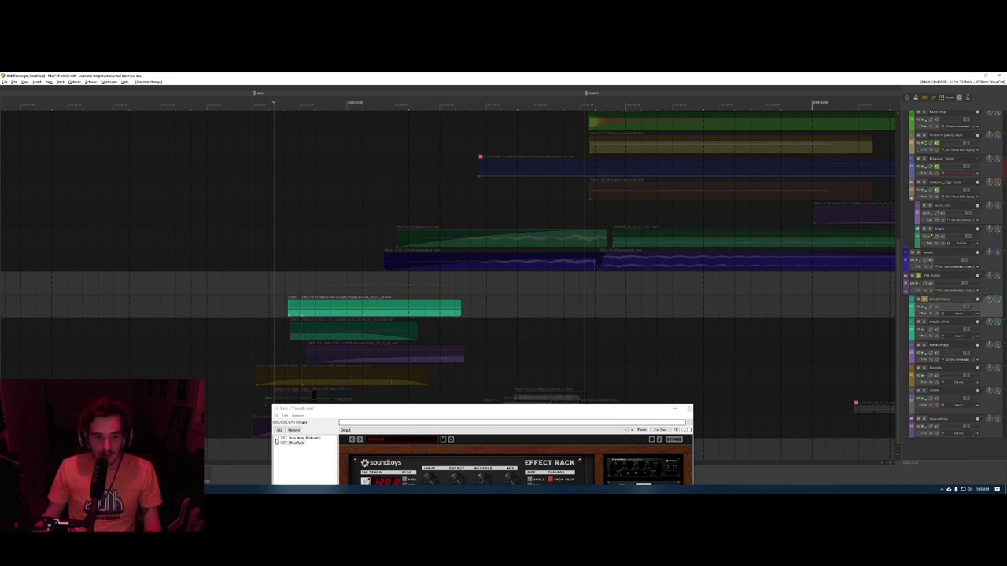
pyautogui.click(276, 444)
pyautogui.click(276, 438)
# - Remove the inactive Little AlterBoy and Trash 2 from the PRE BURST folder's effects chain, disable FabFilter Pro-C 2, and close the chain
pyautogui.click(915, 285)
pyautogui.press('Escape')
pyautogui.click(855, 281)
pyautogui.press('f')
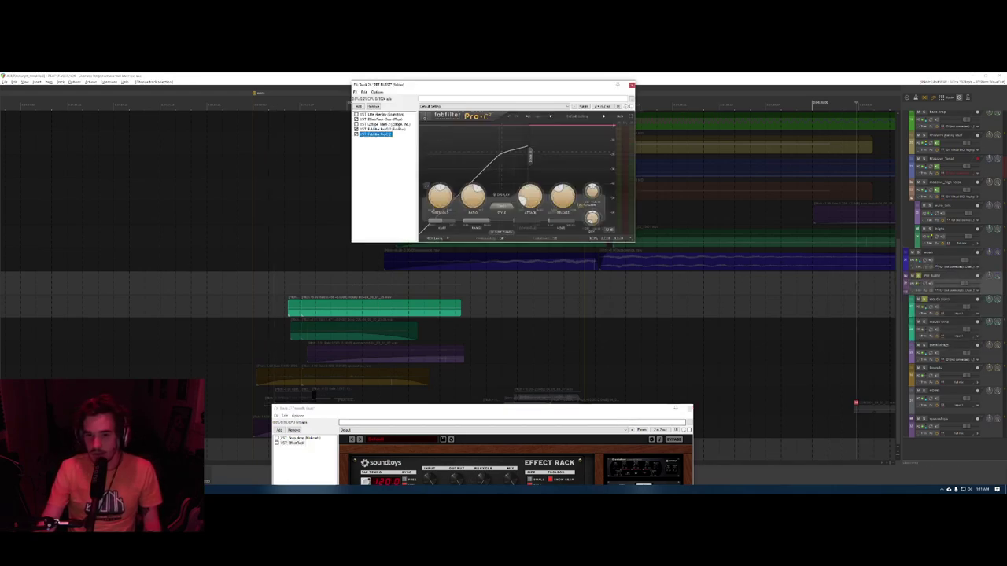
pyautogui.keyDown('alt'); pyautogui.click(368, 125); pyautogui.keyUp('alt')
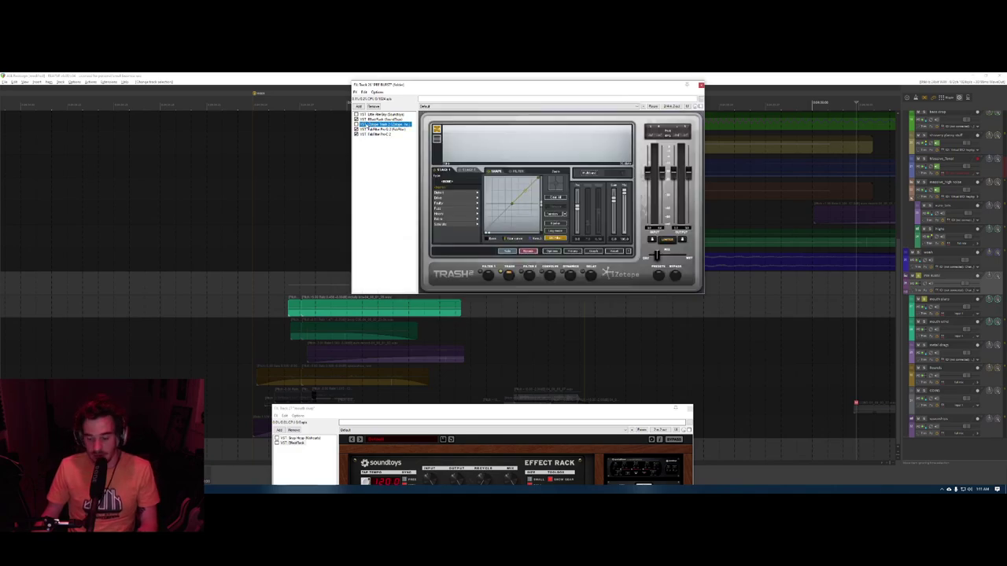
pyautogui.keyDown('alt'); pyautogui.click(368, 115); pyautogui.keyUp('alt')
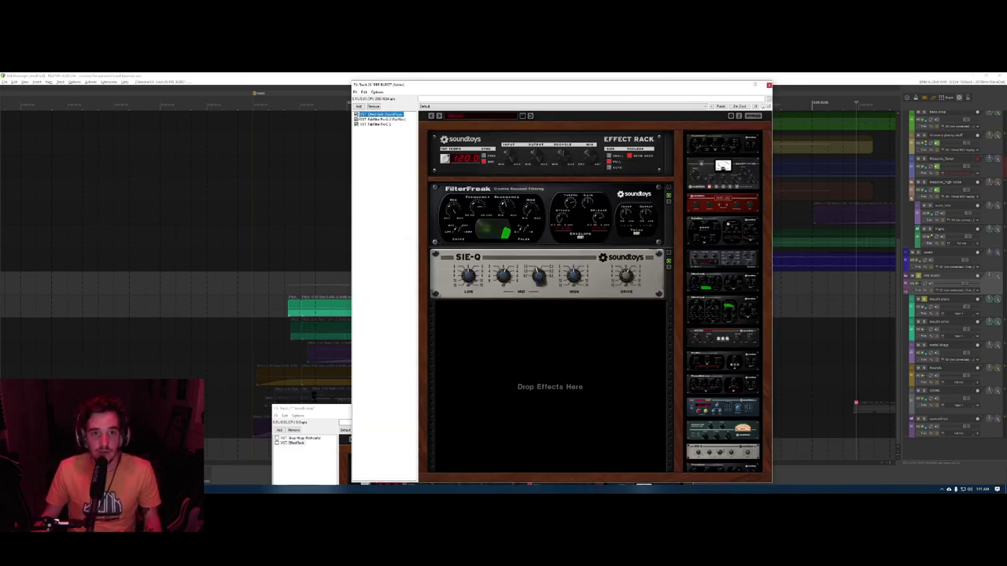
pyautogui.click(356, 124)
pyautogui.press('Escape')
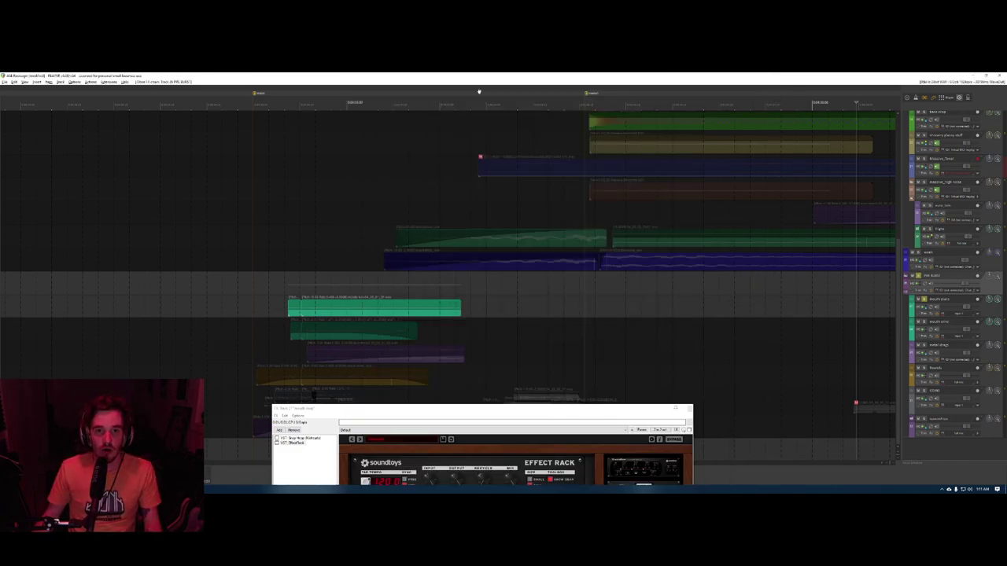
# - Play the soloed teal clip again from an earlier point with its own effects disabled
pyautogui.click(263, 302)
pyautogui.press('space')
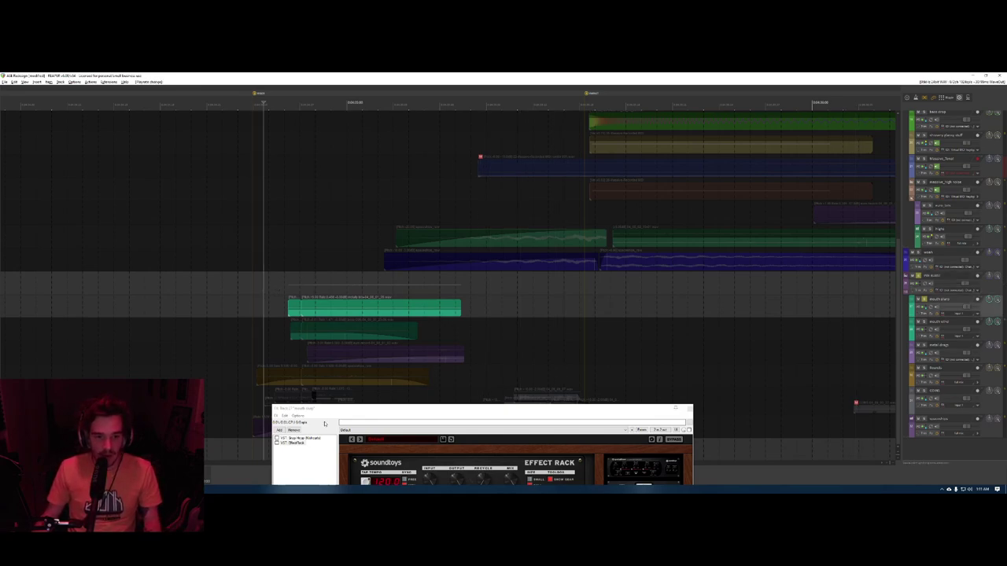
# - Enable the EffectRack plugin in the upper mouth track's effect chain
pyautogui.click(279, 443)
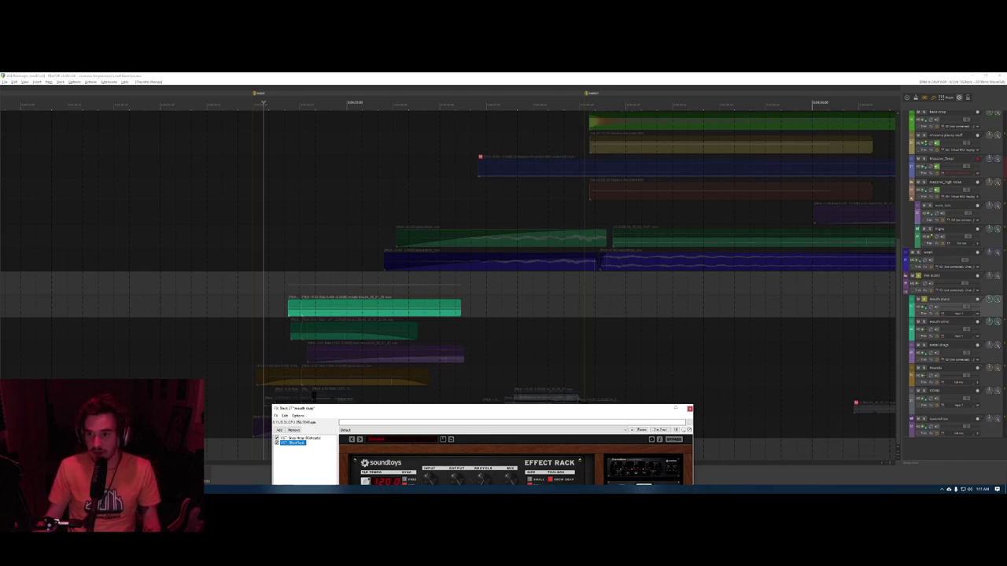
pyautogui.click(914, 262)
pyautogui.press('Escape')
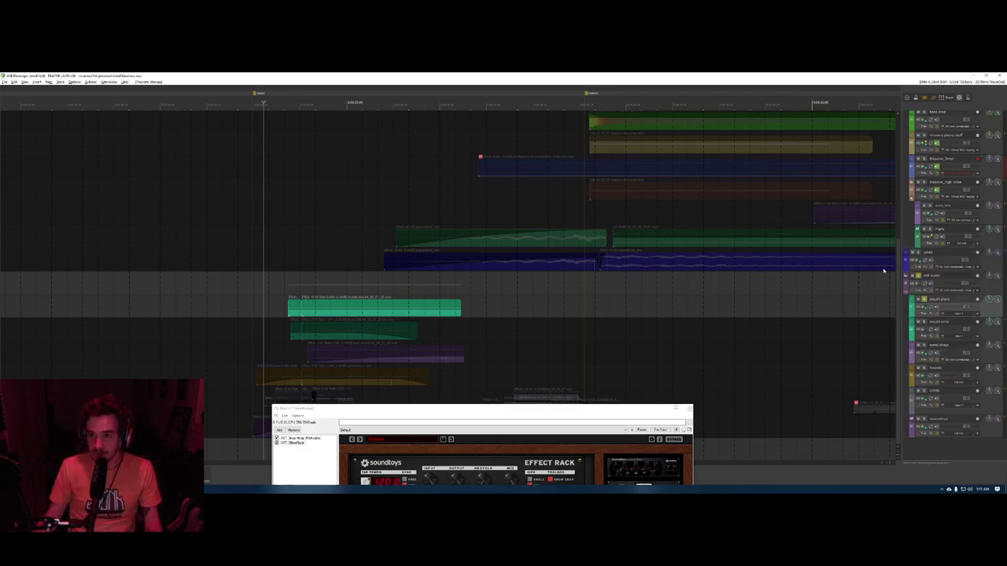
# - Open the effect chain of the folder track above the mouth tracks and enable EffectRack and both FabFilter plugins
pyautogui.click(932, 281)
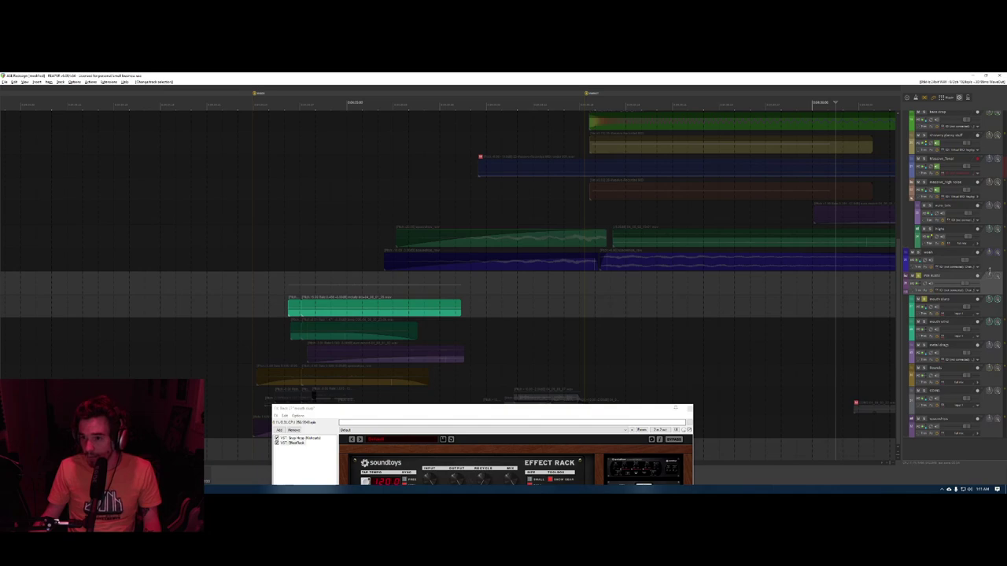
pyautogui.press('v')
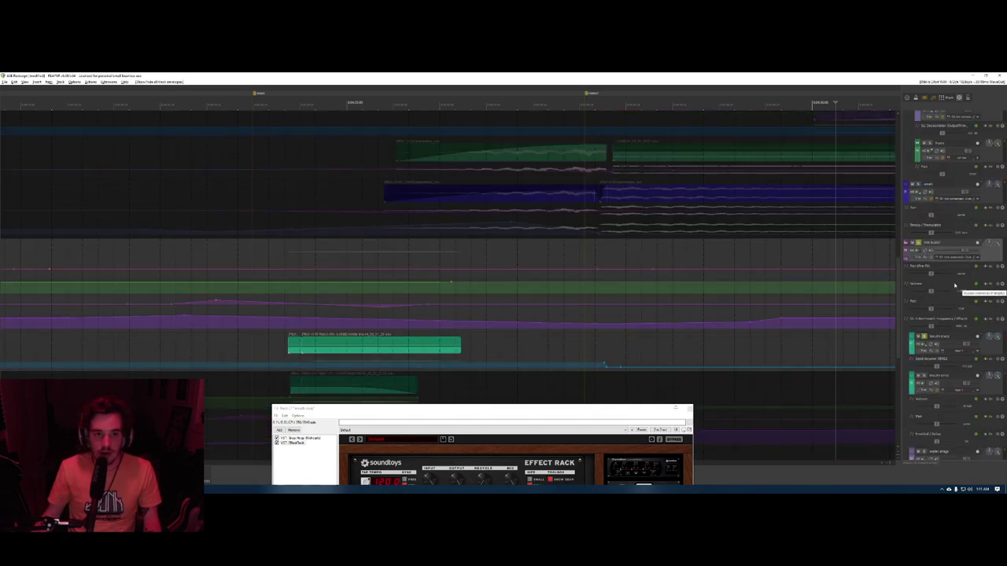
pyautogui.press('v')
pyautogui.press('f')
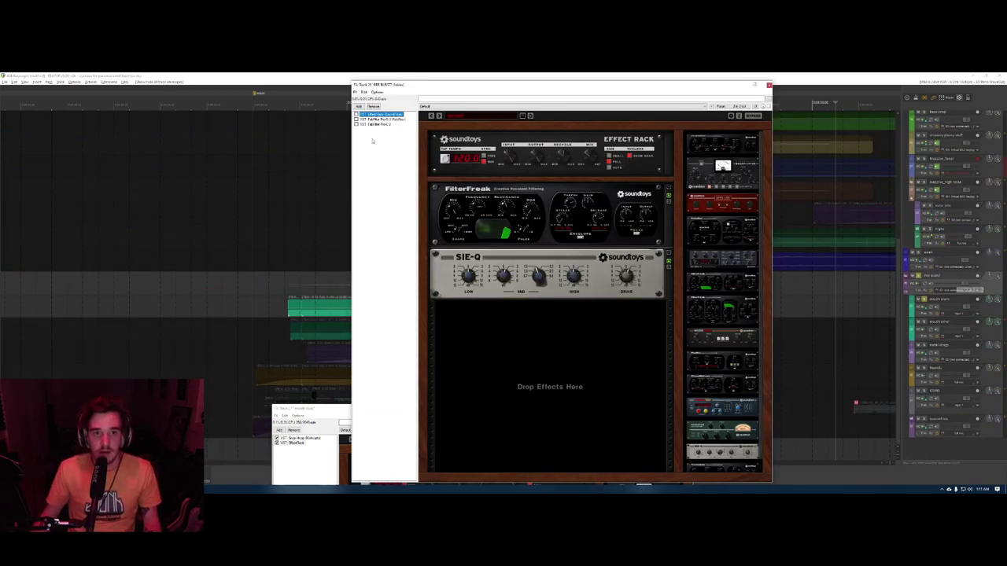
pyautogui.click(356, 114)
pyautogui.click(356, 118)
pyautogui.click(357, 123)
# - Play the upper mouth clip through the folder track's effects from just before it, and close the folder's effect chain
pyautogui.click(265, 301)
pyautogui.press('space')
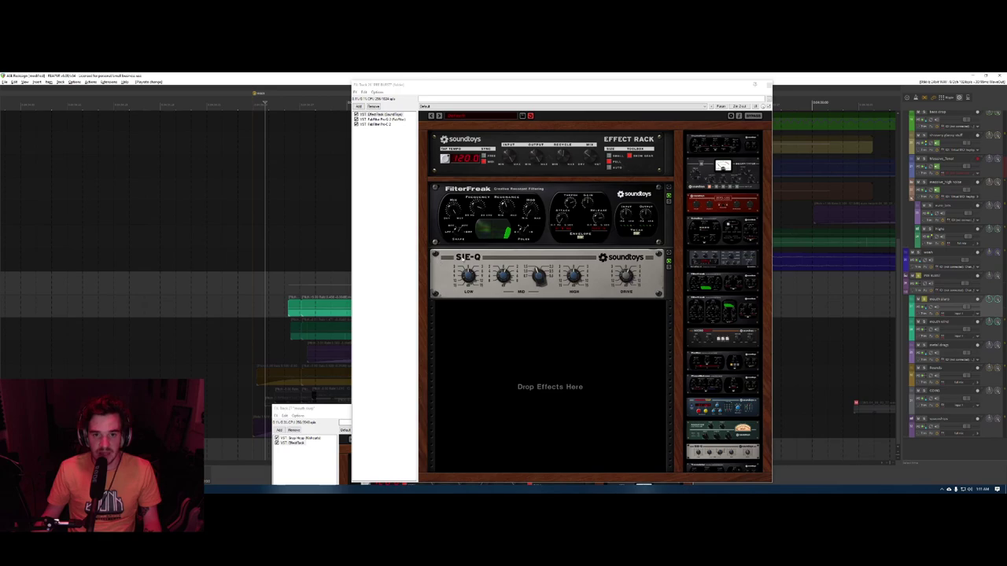
pyautogui.click(495, 86)
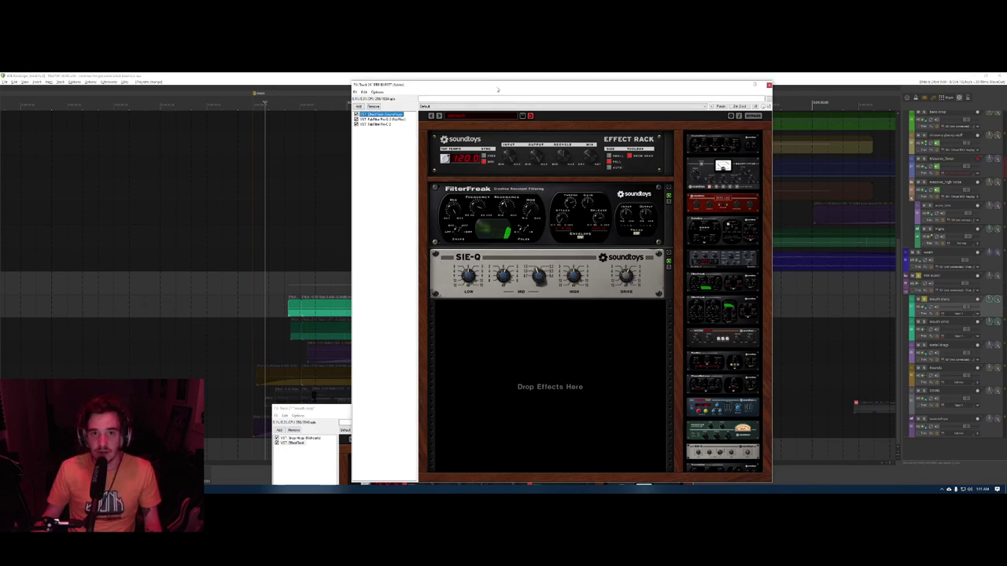
pyautogui.press('Escape')
# - Solo the lower mouth track and bypass Snap Heap, Delay and Frequency Shifter in its effect chain
pyautogui.press('s')
pyautogui.click(272, 333)
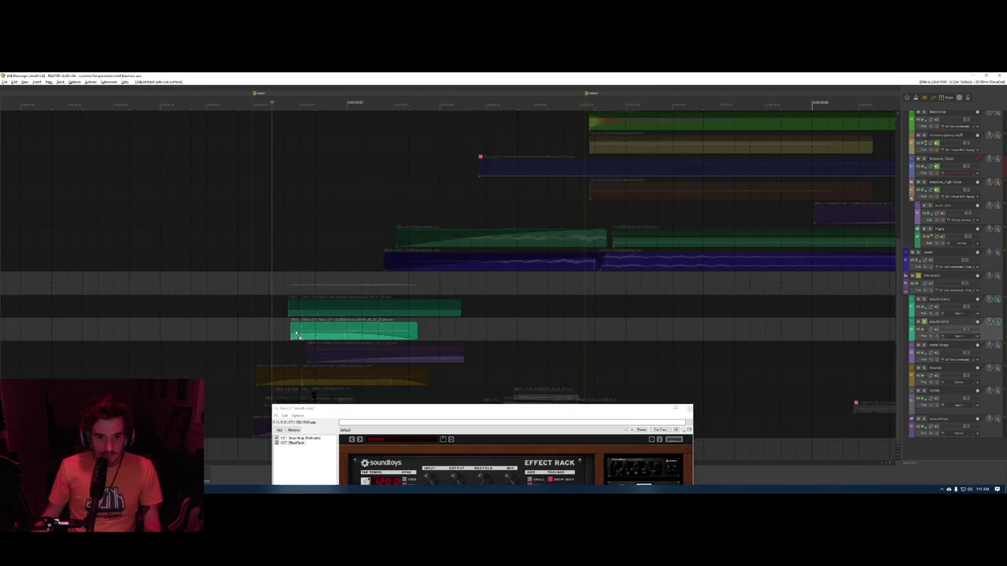
pyautogui.scroll(3, 298, 336)
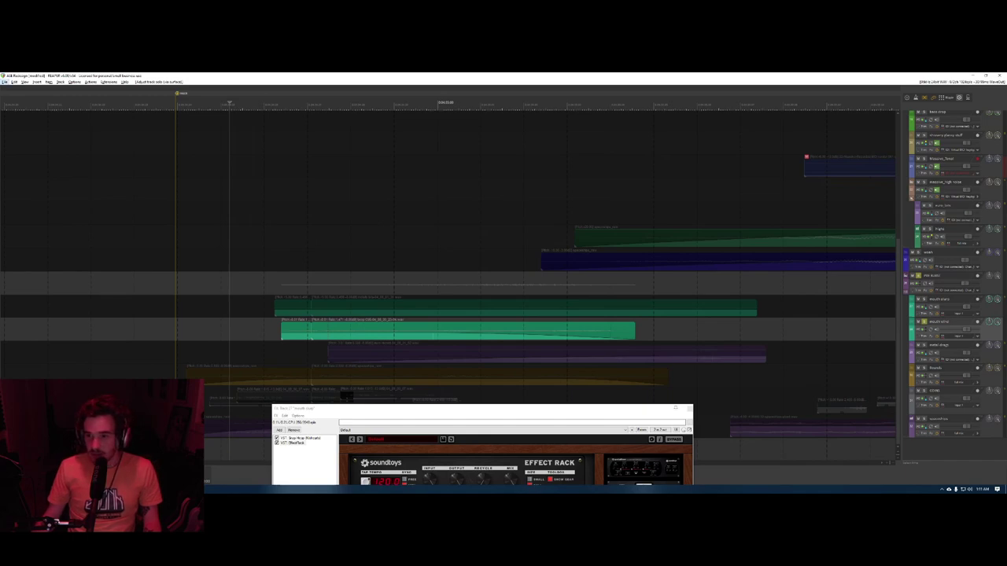
pyautogui.click(768, 329)
pyautogui.press('f')
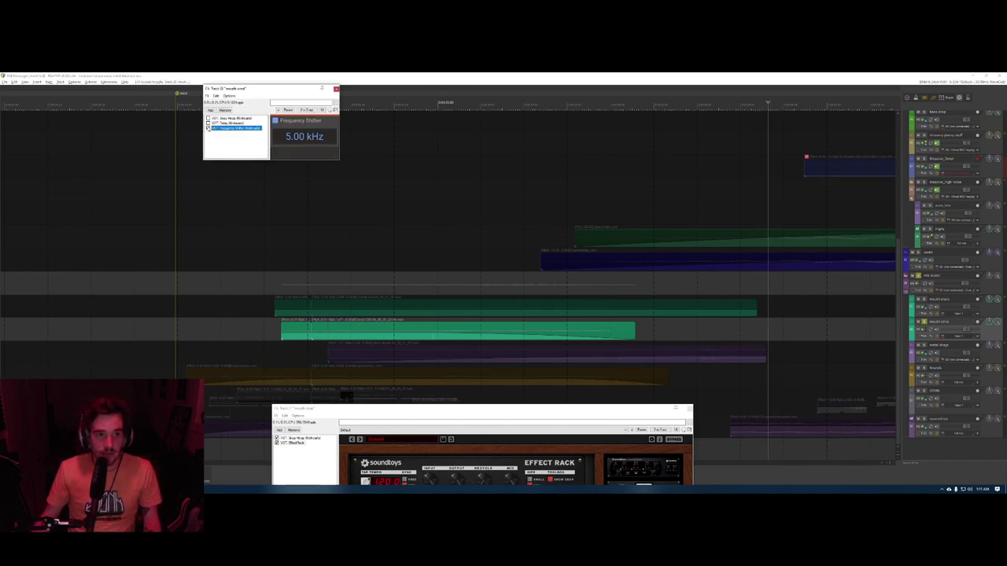
pyautogui.click(336, 89)
# - Place the edit cursor just before the soloed lower mouth clip and show the video window
pyautogui.click(229, 321)
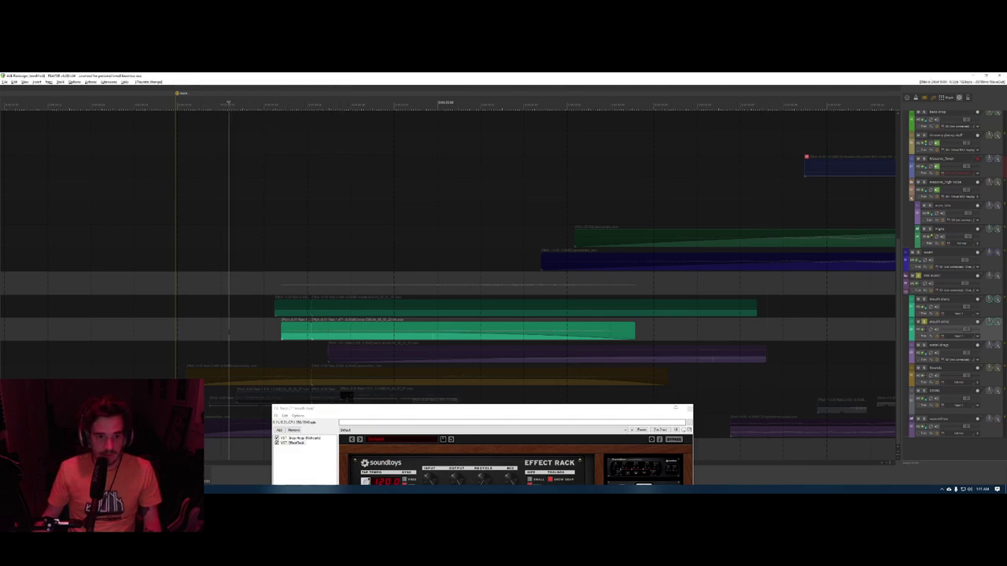
pyautogui.scroll(-2, 225, 320)
pyautogui.scroll(-2, 448, 260)
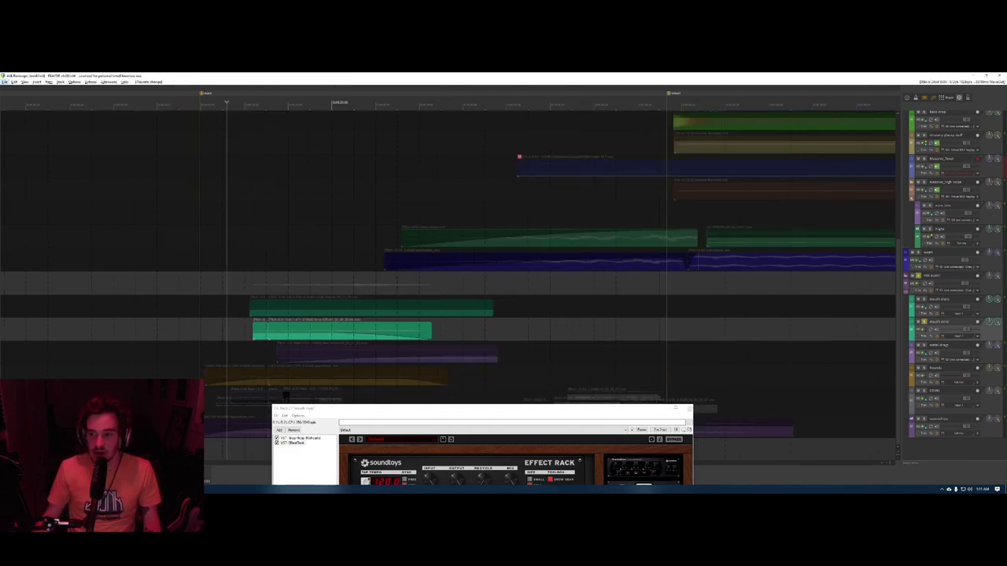
pyautogui.click(234, 329)
pyautogui.hotkey('ctrl', 'shift', 'v')
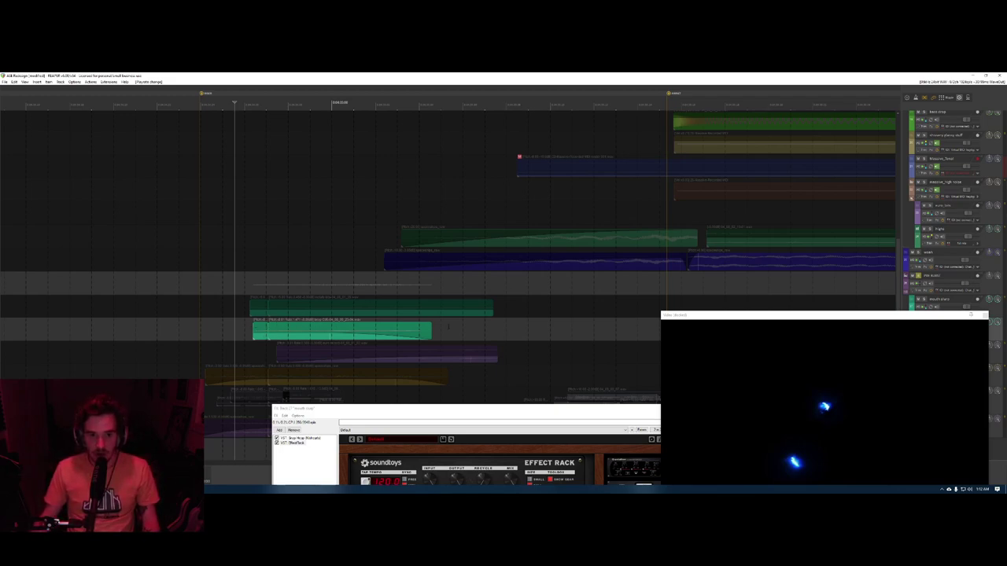
# - Bypass EffectRack and both FabFilter plugins on the folder track, and close its effect chain
pyautogui.click(915, 285)
pyautogui.press('Escape')
pyautogui.click(922, 285)
pyautogui.click(357, 114)
pyautogui.click(356, 118)
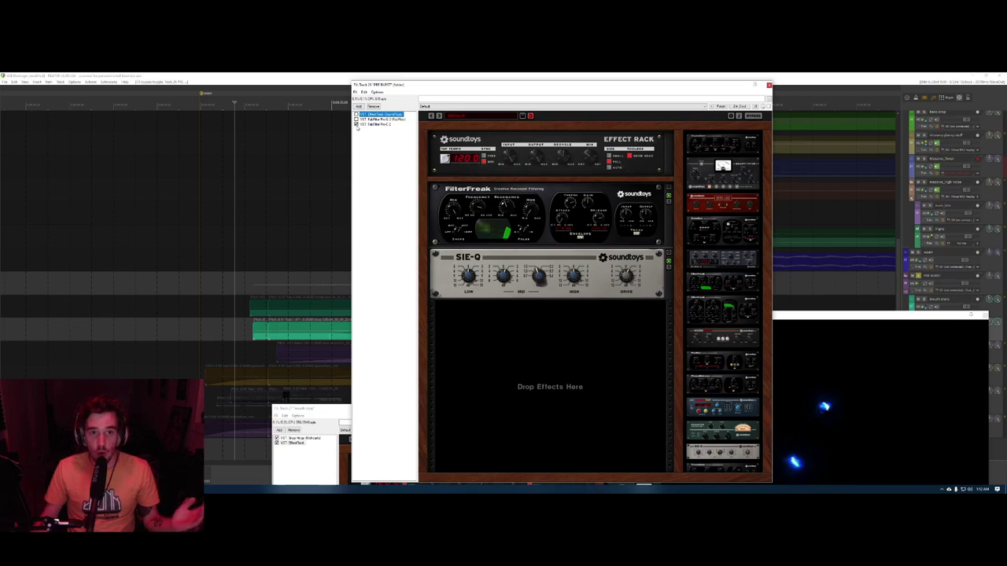
pyautogui.click(357, 124)
pyautogui.click(232, 332)
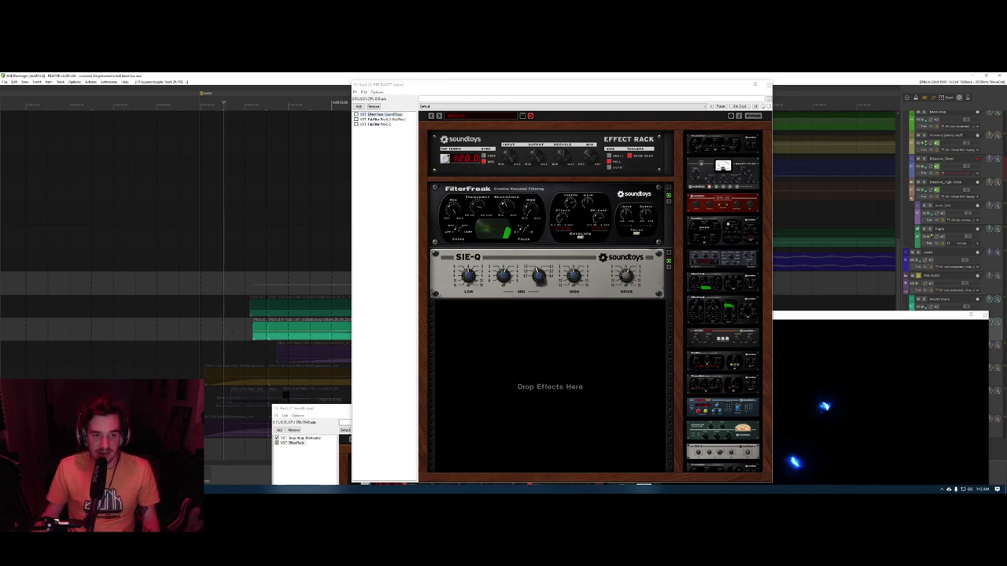
pyautogui.click(767, 85)
# - Play the lower mouth clip without effects, starting shortly before the clip
pyautogui.click(217, 103)
pyautogui.press('space')
pyautogui.press('space')
# - Paste a copy of the lower mouth clip into the empty stretch before the first marker and extend its end
pyautogui.click(282, 331)
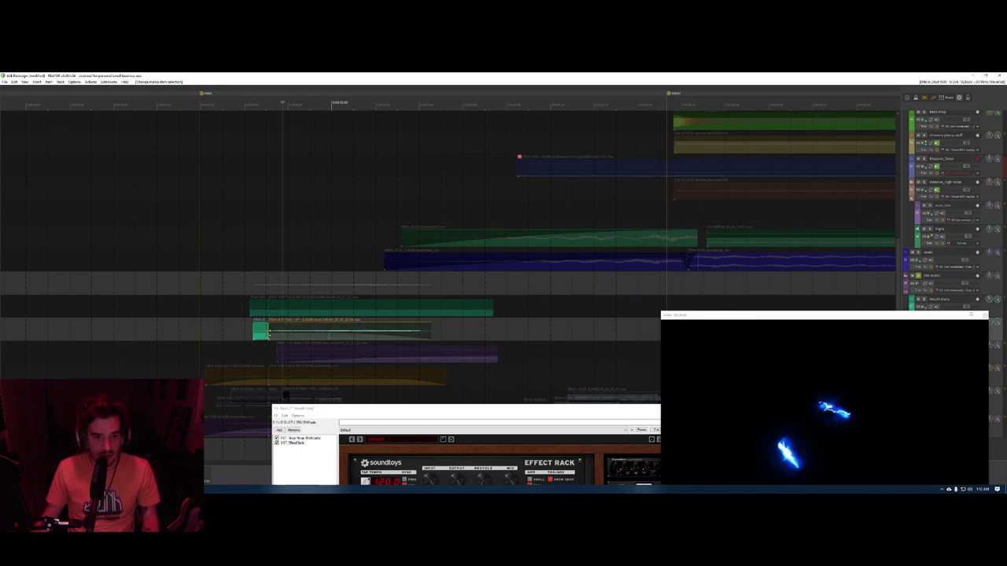
pyautogui.hscroll(-4, 302, 328)
pyautogui.click(236, 331)
pyautogui.hotkey('ctrl', 'v')
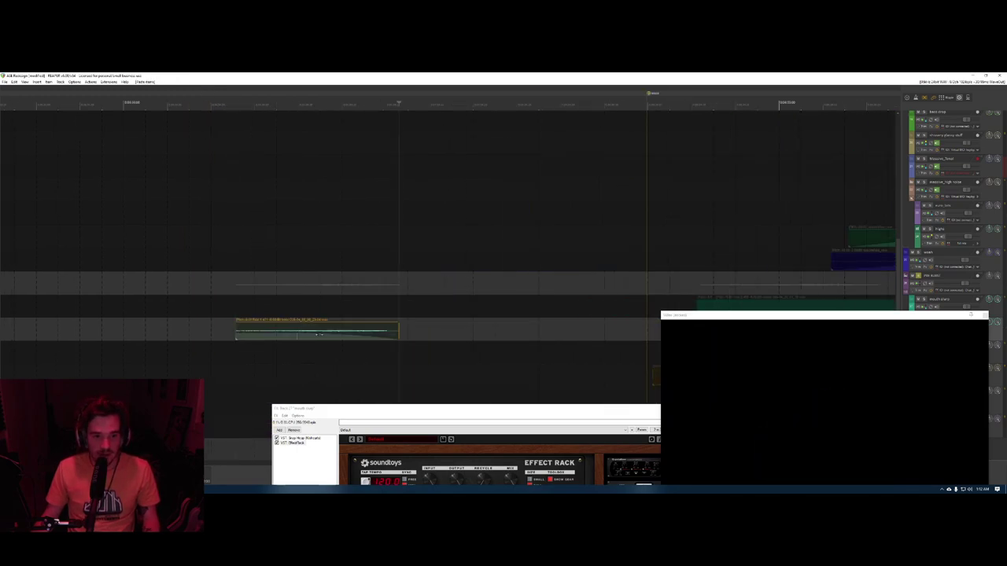
pyautogui.moveTo(396, 332); pyautogui.dragTo(472, 335)
pyautogui.click(227, 332)
pyautogui.scroll(-3, 227, 332)
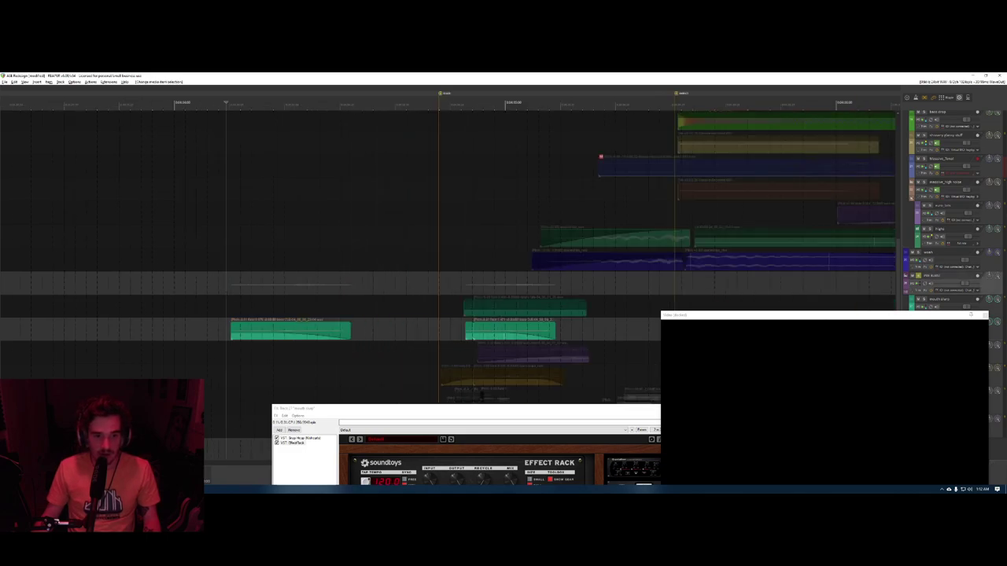
# - Play the extended copy of the mouth clip and delete it
pyautogui.press('space')
pyautogui.press('space')
pyautogui.press('Delete')
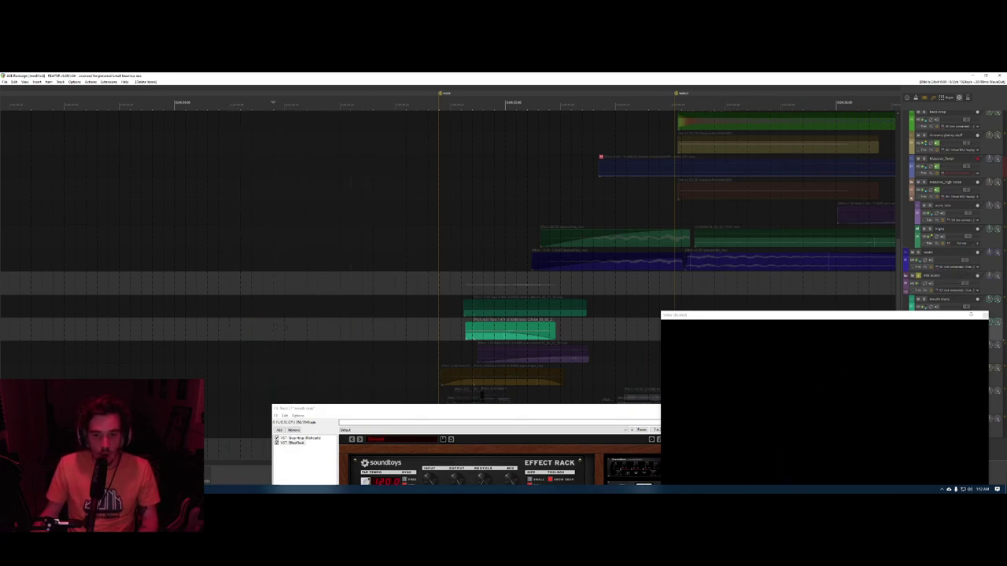
# - Play the original lower mouth clip from just after the first marker
pyautogui.hscroll(3, 277, 334)
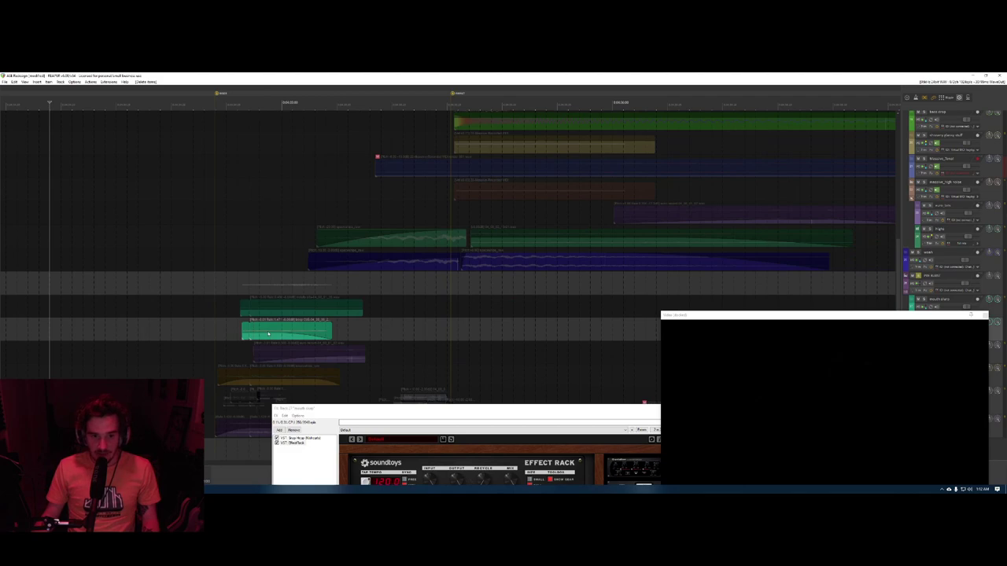
pyautogui.click(221, 333)
pyautogui.press('space')
pyautogui.press('space')
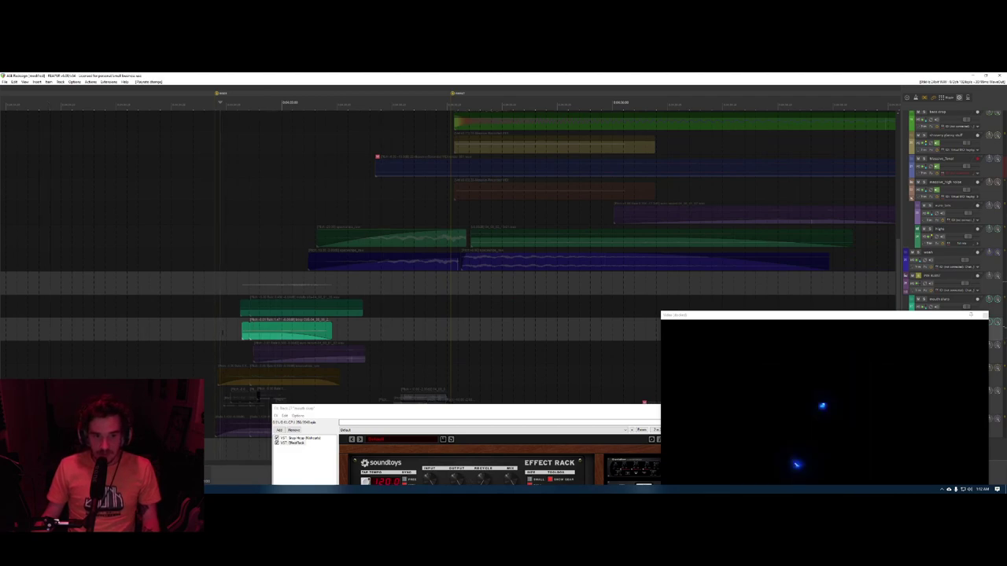
# - Re-enable the plugins in the folder track's effect chain, close it and play the lower mouth clip
pyautogui.click(916, 283)
pyautogui.press('Escape')
pyautogui.click(929, 291)
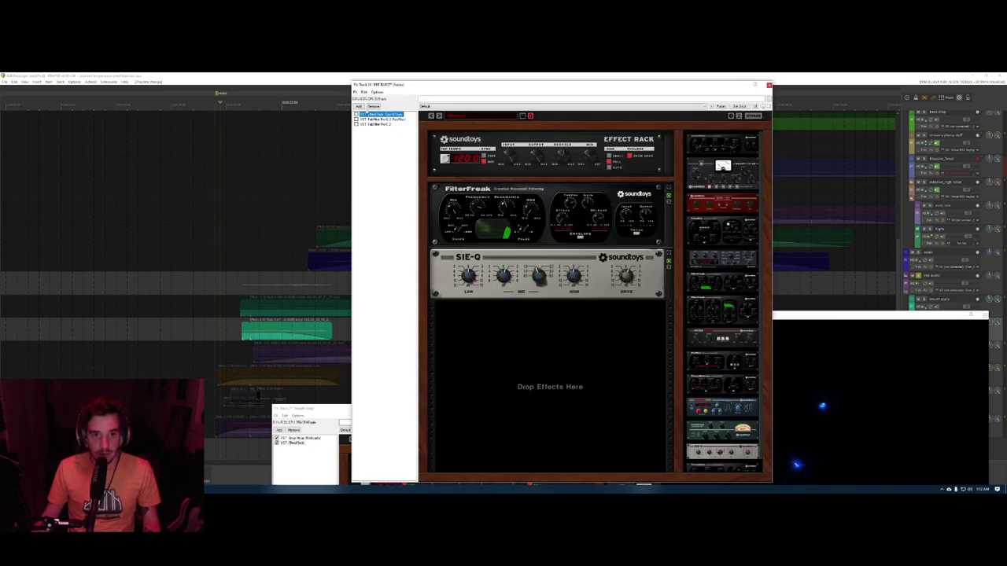
pyautogui.click(356, 119)
pyautogui.click(356, 123)
pyautogui.press('Escape')
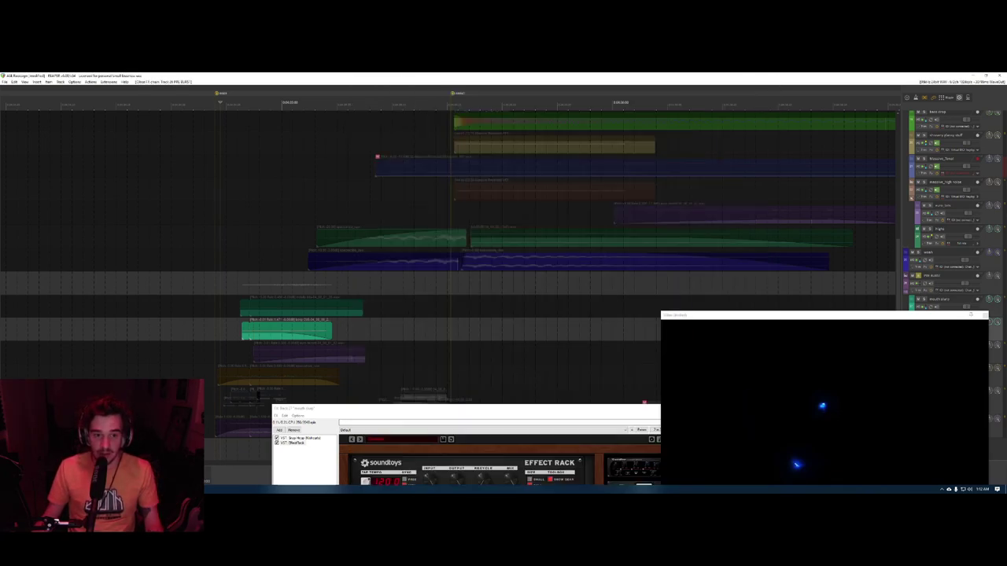
pyautogui.press('space')
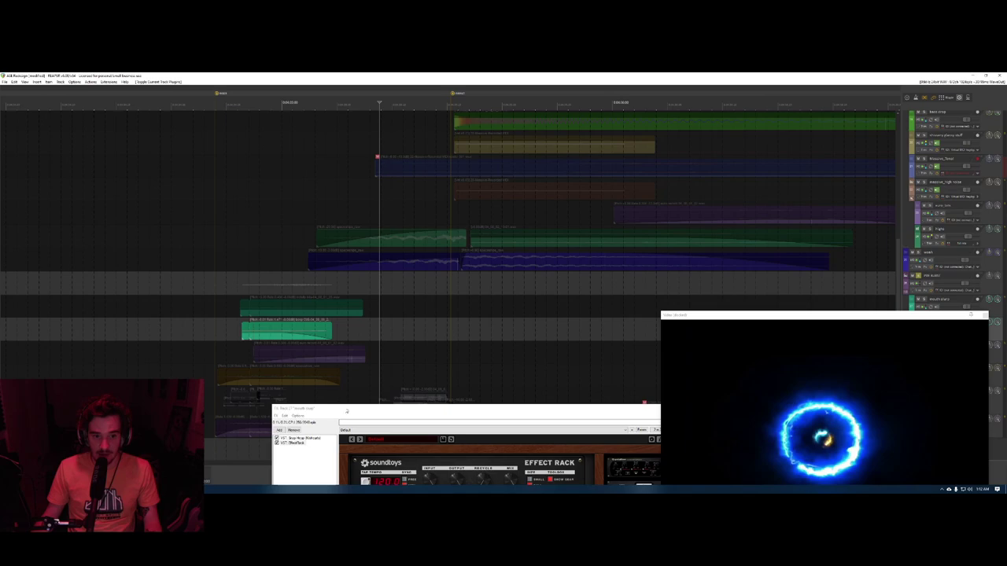
# - Examine the lower mouth track's Snap Heap, Delay and Frequency Shifter settings and close the plugin windows
pyautogui.click(344, 409)
pyautogui.press('Escape')
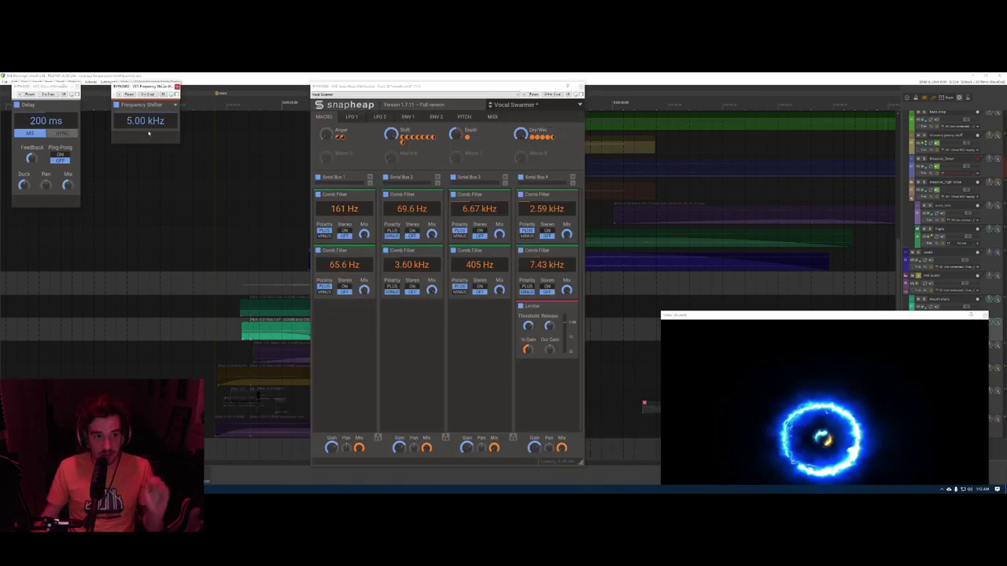
pyautogui.click(177, 86)
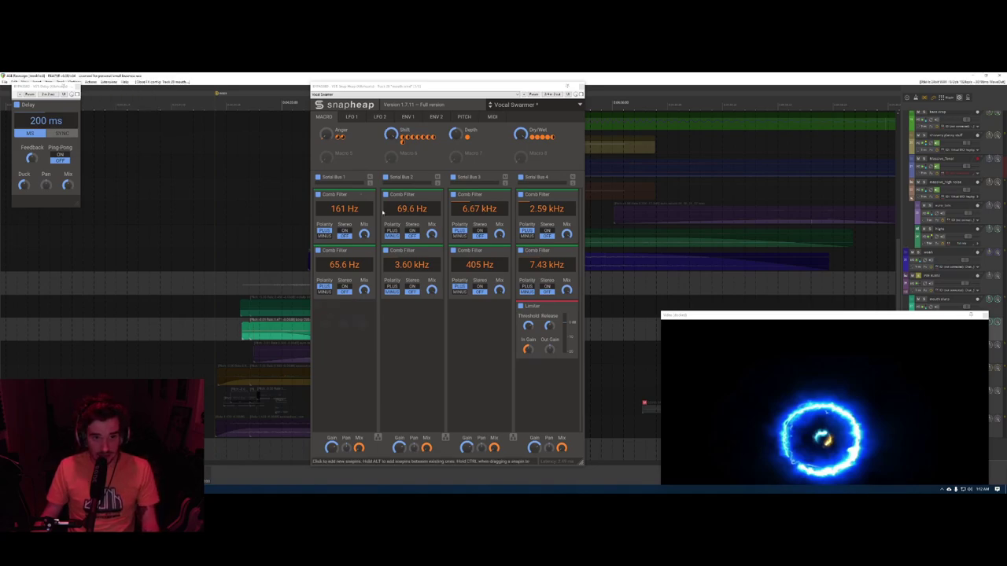
pyautogui.press('f')
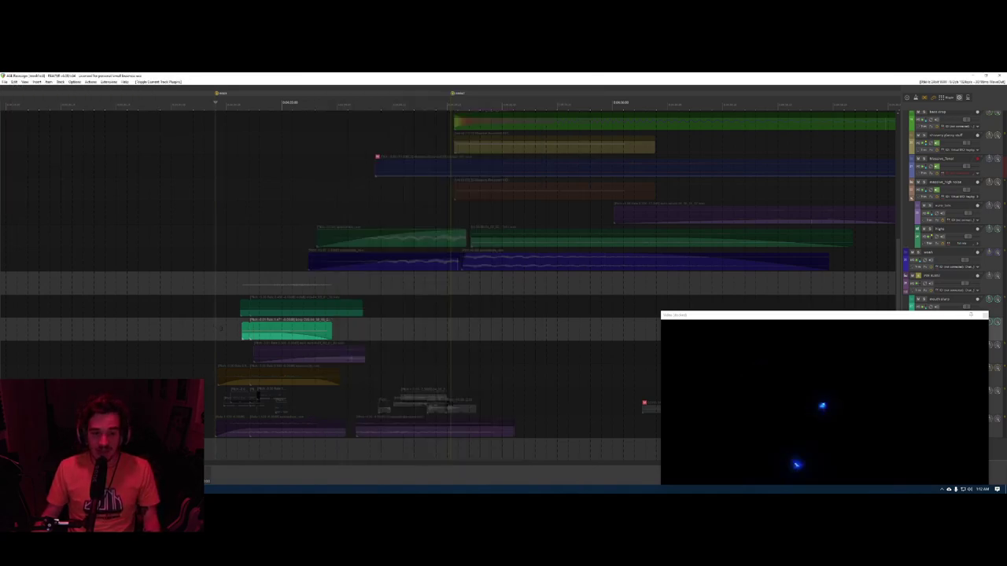
# - Solo the upper mouth track alongside the lower one and play both clips from just before the first marker
pyautogui.press('space')
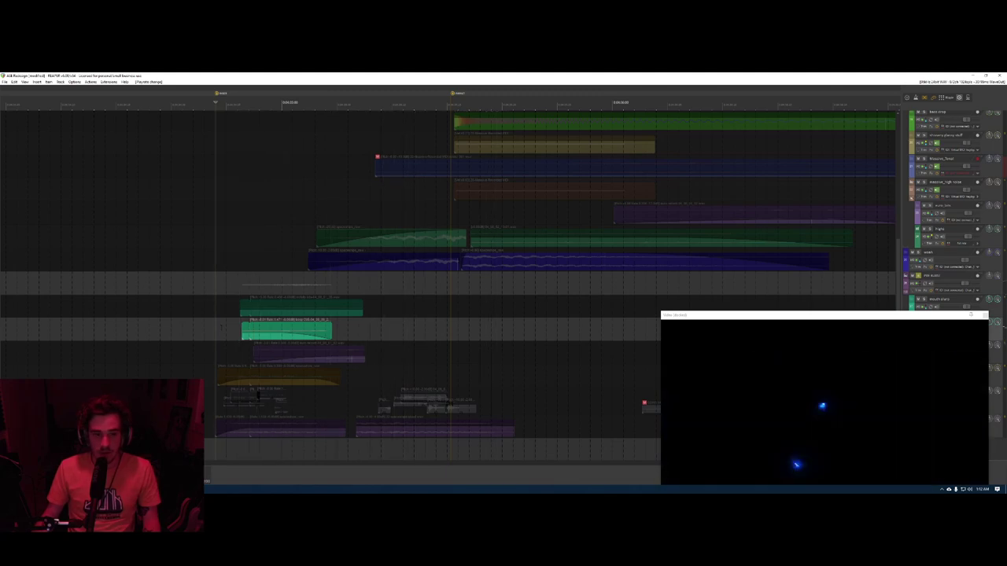
pyautogui.click(223, 306)
pyautogui.press('s')
pyautogui.click(213, 316)
pyautogui.press('space')
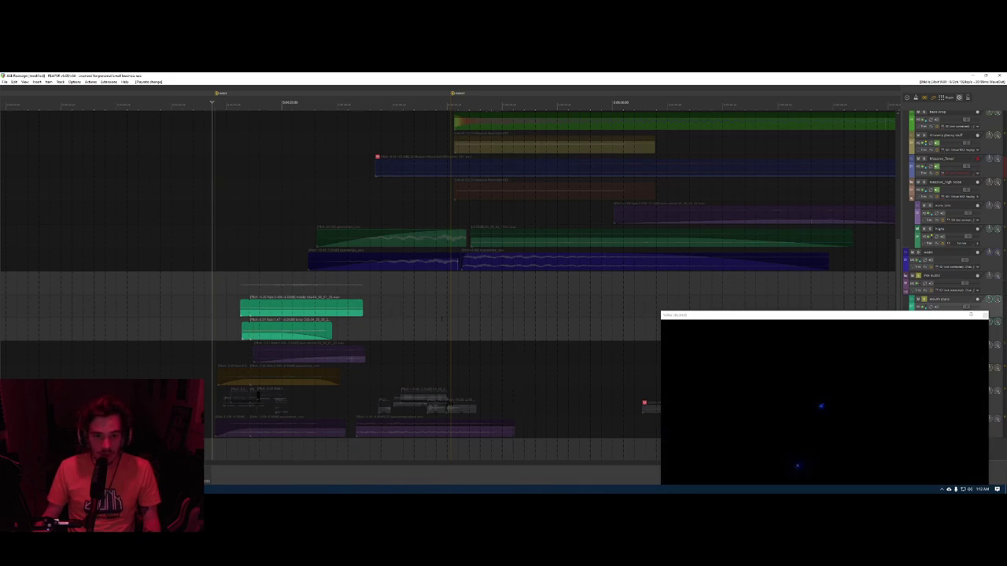
pyautogui.click(428, 316)
pyautogui.click(411, 331)
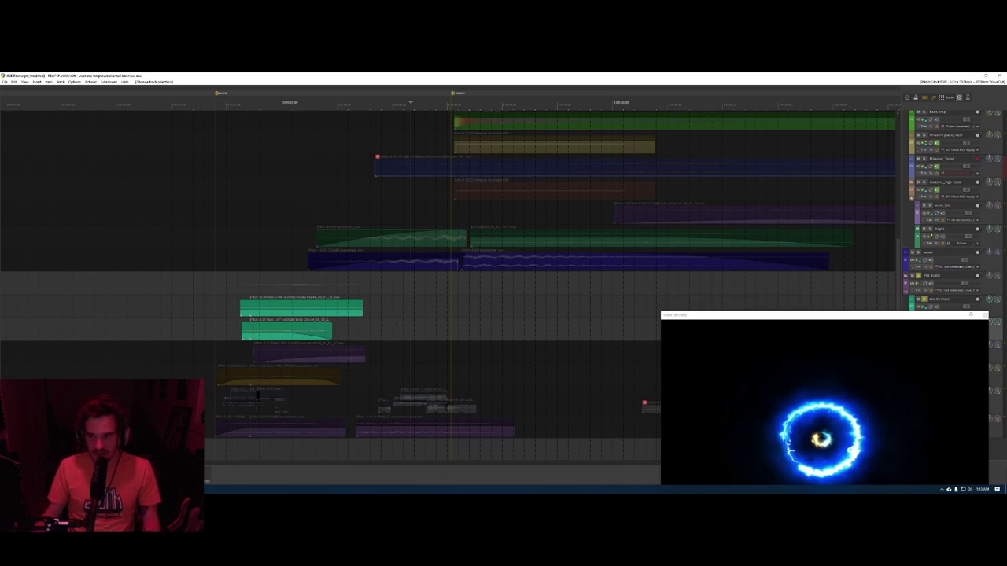
pyautogui.click(395, 323)
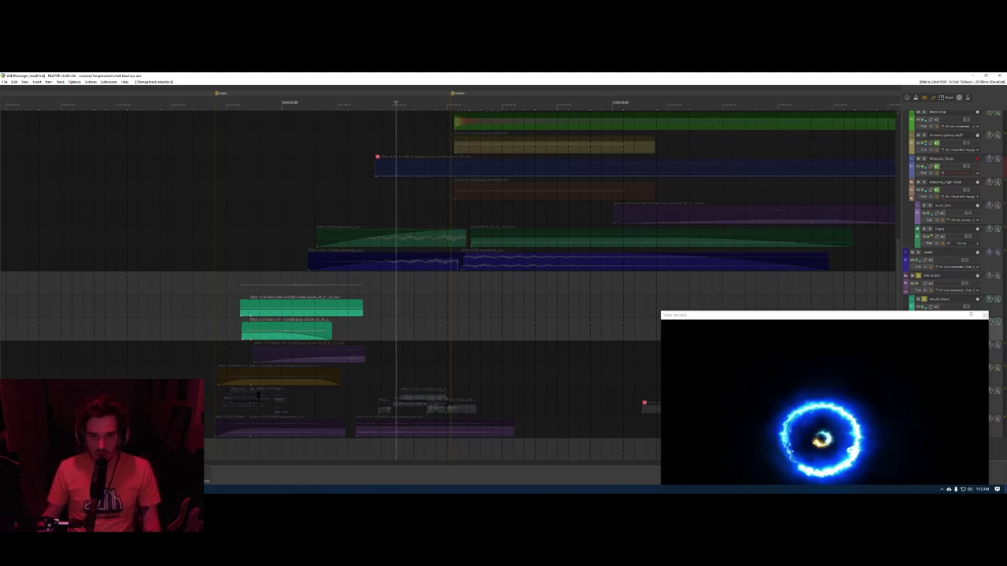
pyautogui.hotkey('shift', 'f')
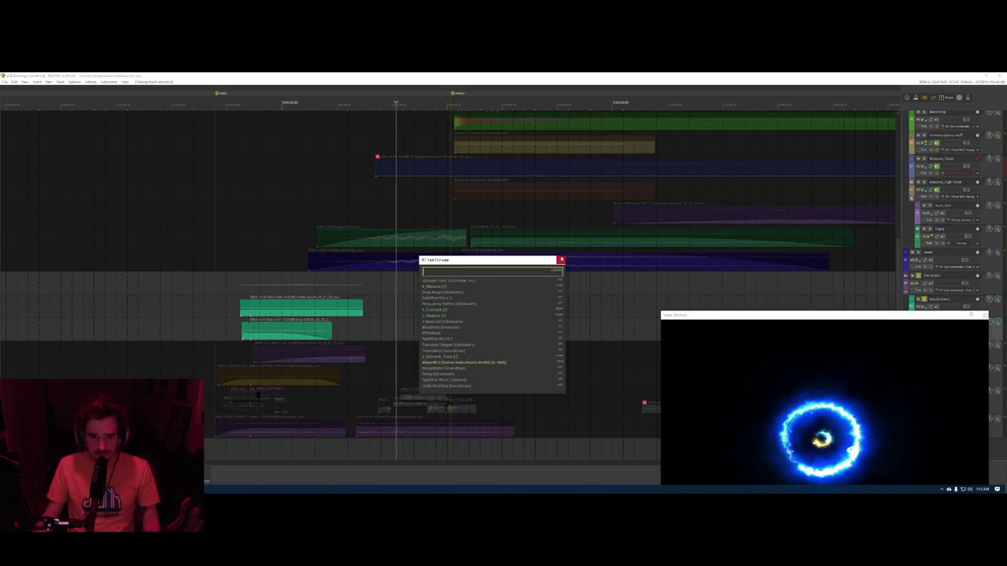
pyautogui.click(561, 258)
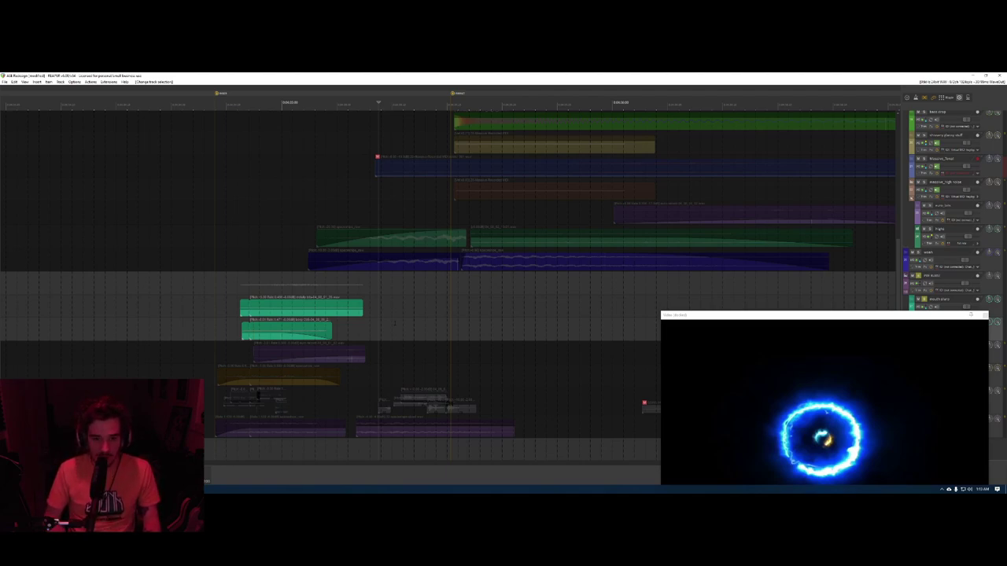
pyautogui.hotkey('shift', 'f')
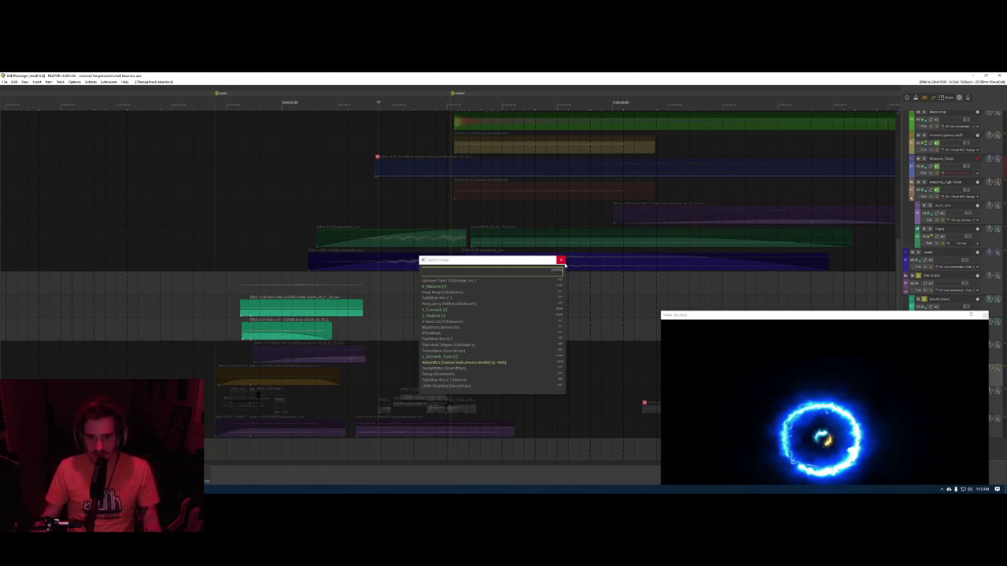
pyautogui.click(561, 259)
# - Place the edit cursor at the first marker and unsolo both mouth tracks within the folder
pyautogui.click(215, 330)
pyautogui.press('s')
pyautogui.click(216, 306)
pyautogui.press('s')
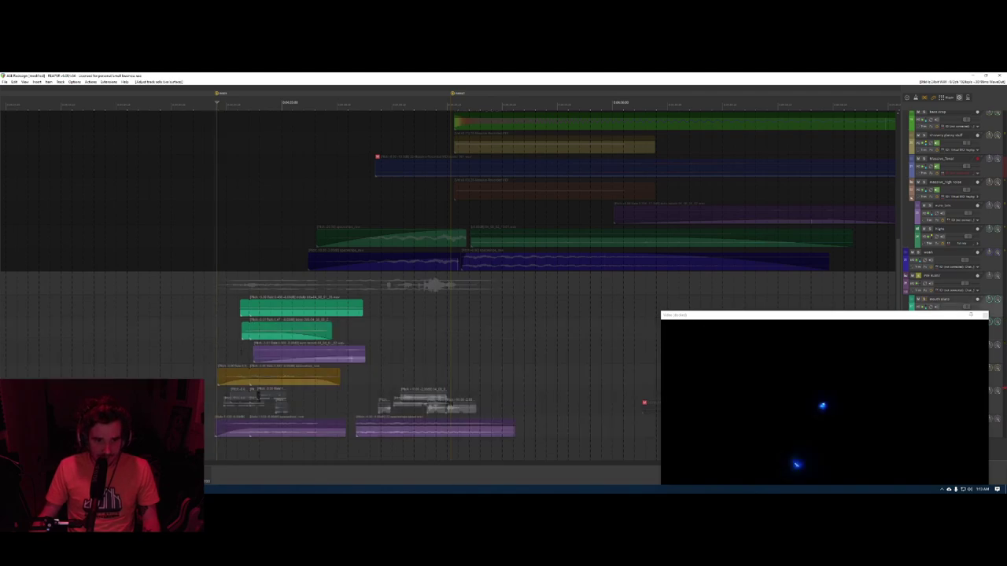
# - Solo the purple metal track, hide the video window and place the edit cursor just before the metal clip
pyautogui.click(240, 353)
pyautogui.press('s')
pyautogui.moveTo(722, 320); pyautogui.dragTo(718, 94)
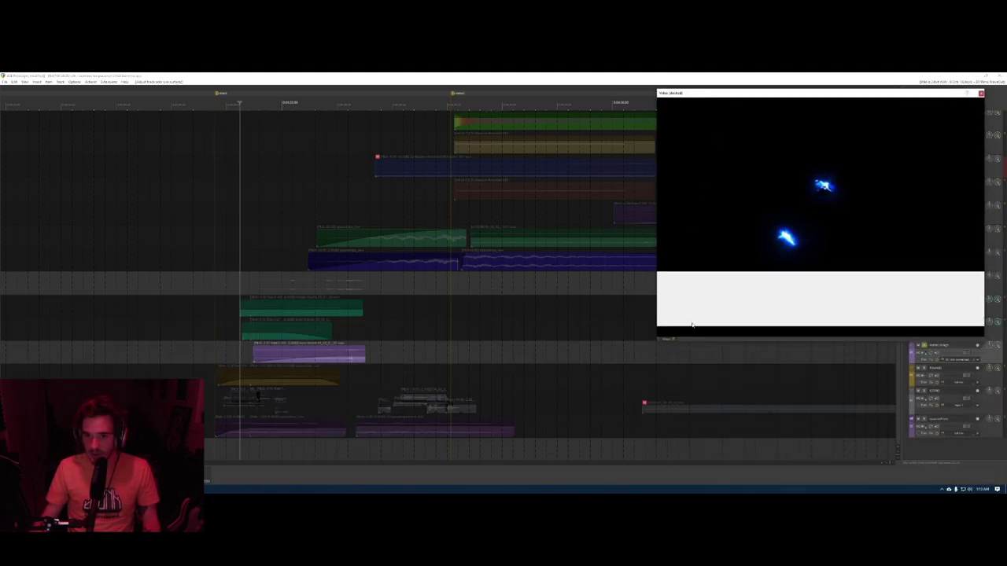
pyautogui.hotkey('ctrl', 'shift', 'v')
pyautogui.click(232, 353)
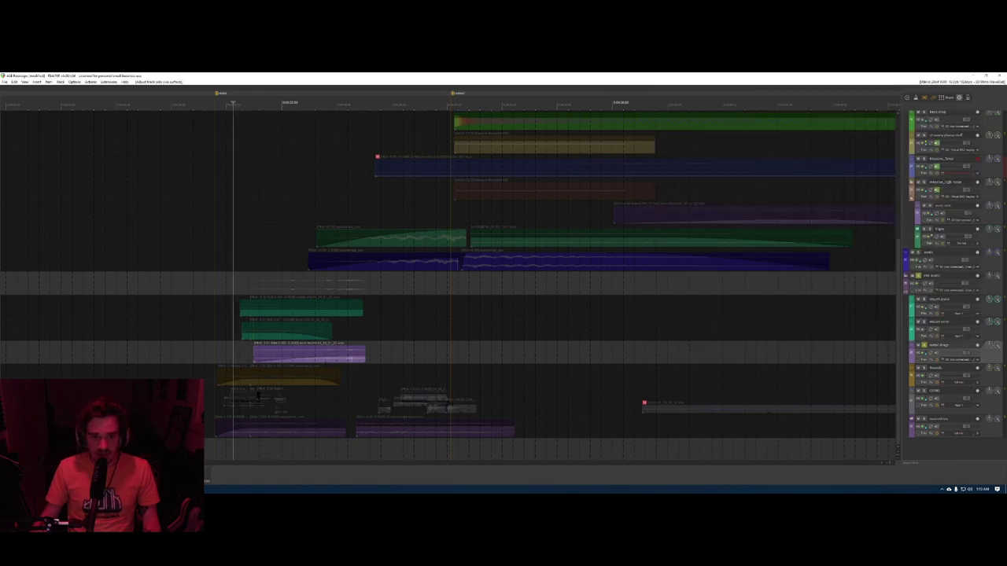
# - Audition the soloed metal clip from just before its start
pyautogui.scroll(3, 268, 360)
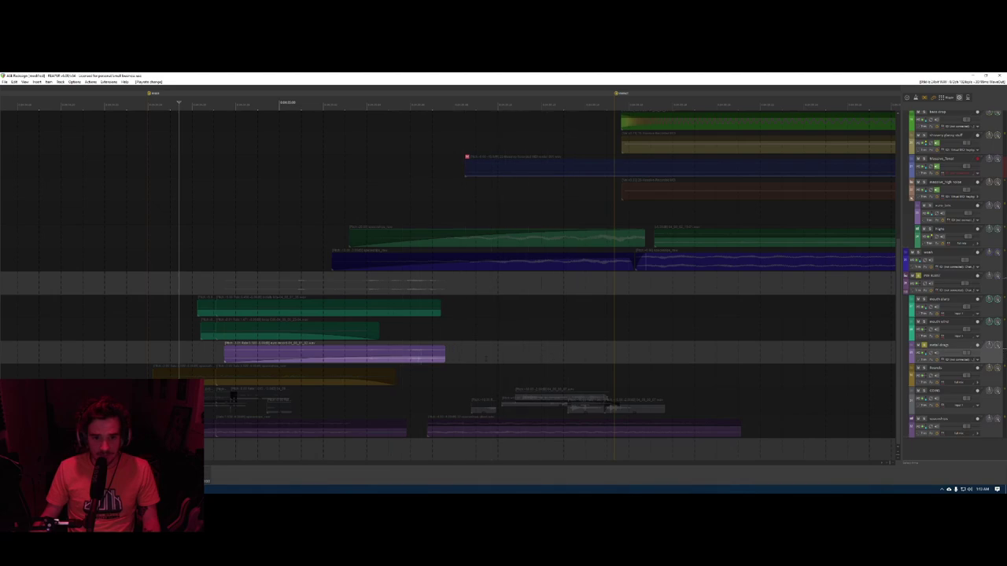
pyautogui.scroll(-2, 465, 358)
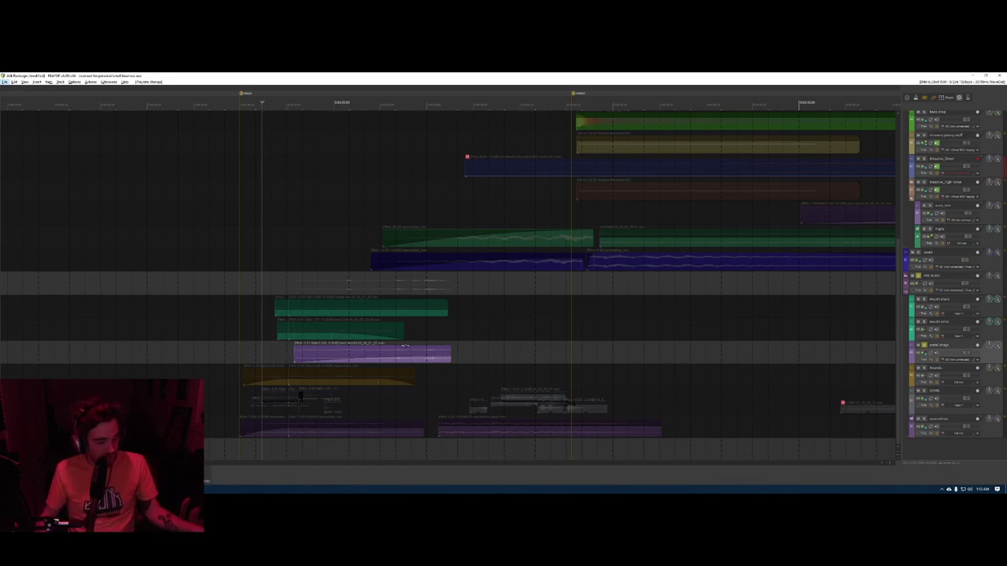
pyautogui.scroll(-4, 515, 356)
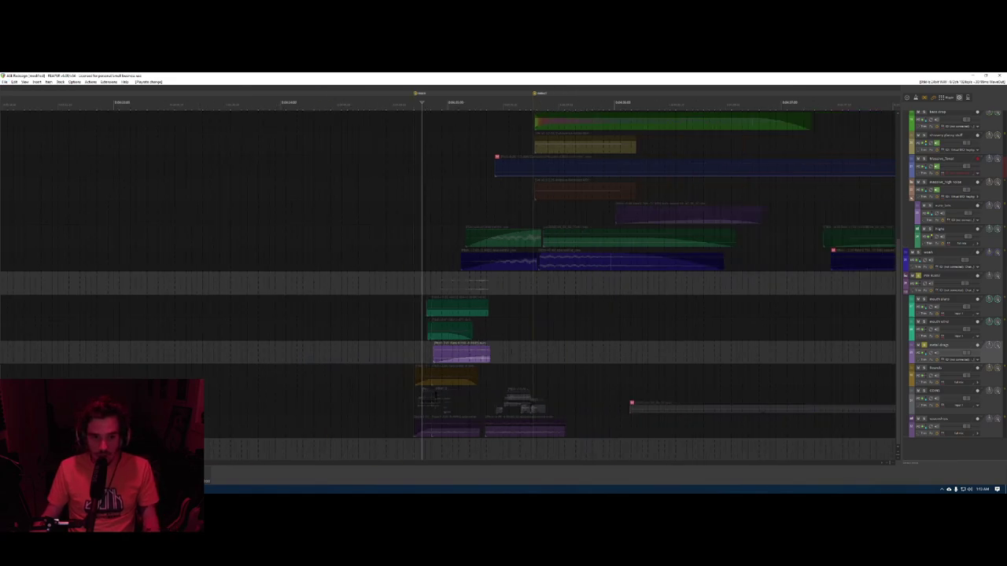
pyautogui.click(450, 353)
pyautogui.hscroll(4, 511, 362)
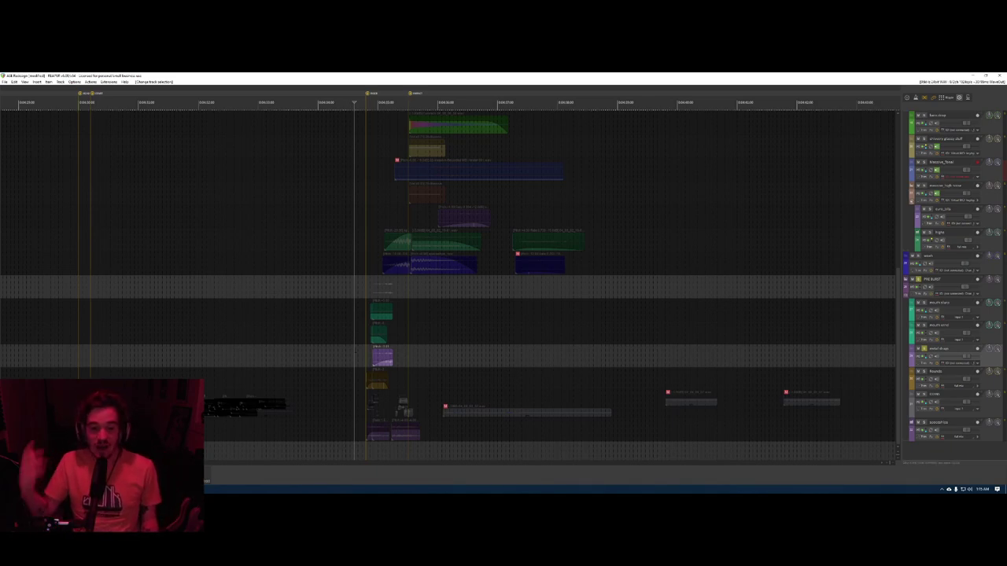
# - Switch the solo from the metal track to the lower mouth track and play it from the first marker
pyautogui.press('F6')
pyautogui.scroll(5, 374, 366)
pyautogui.click(343, 335)
pyautogui.press('F6')
pyautogui.press('space')
pyautogui.press('space')
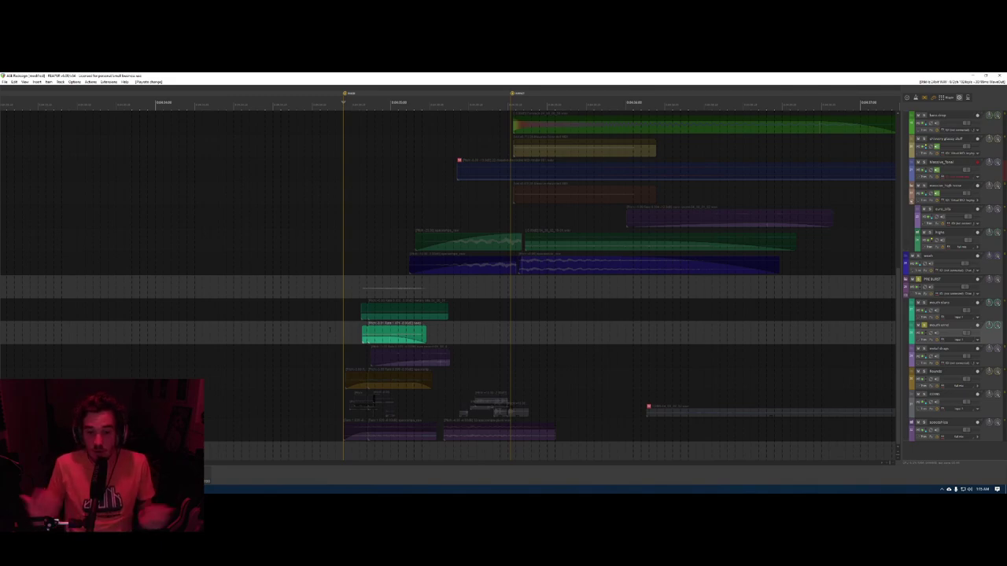
# - Switch the solo back to the metal track and solo the lower mouth track alongside it
pyautogui.press('F6')
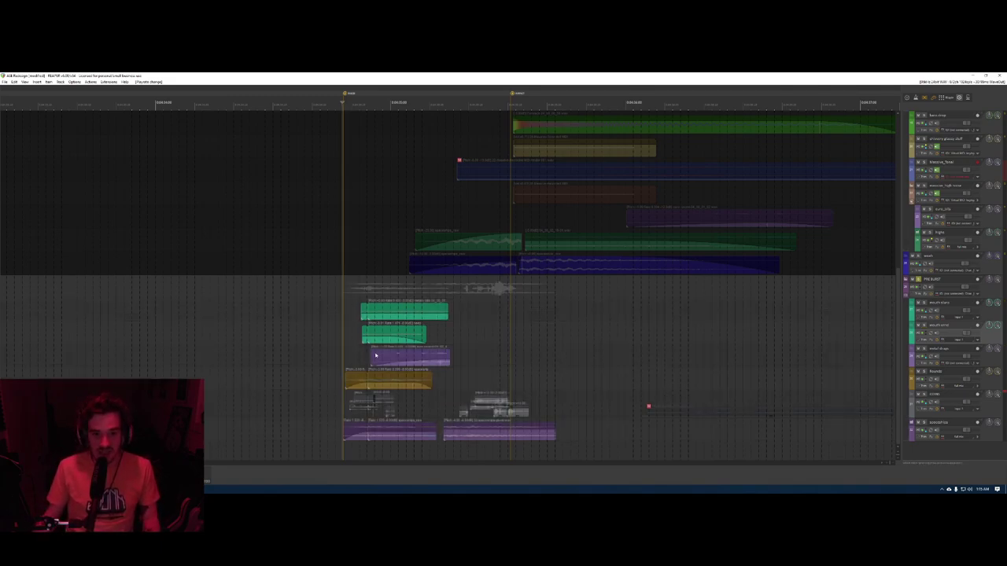
pyautogui.click(367, 355)
pyautogui.press('F6')
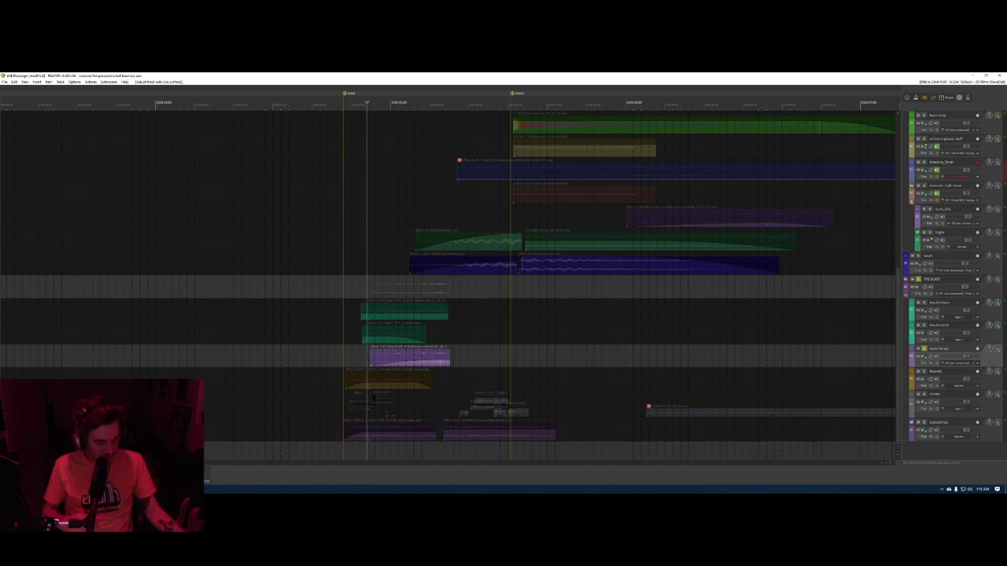
pyautogui.click(333, 337)
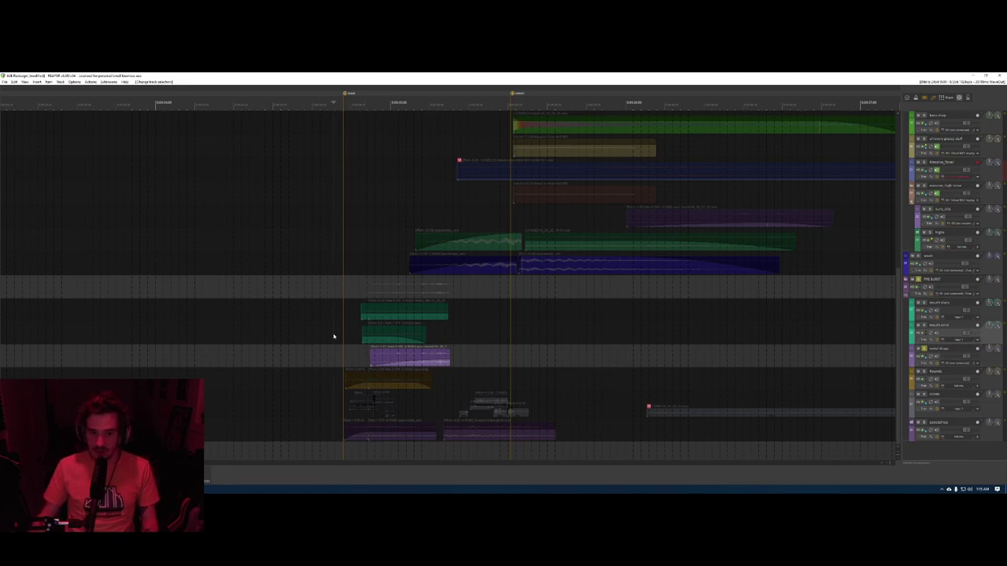
pyautogui.press('F6')
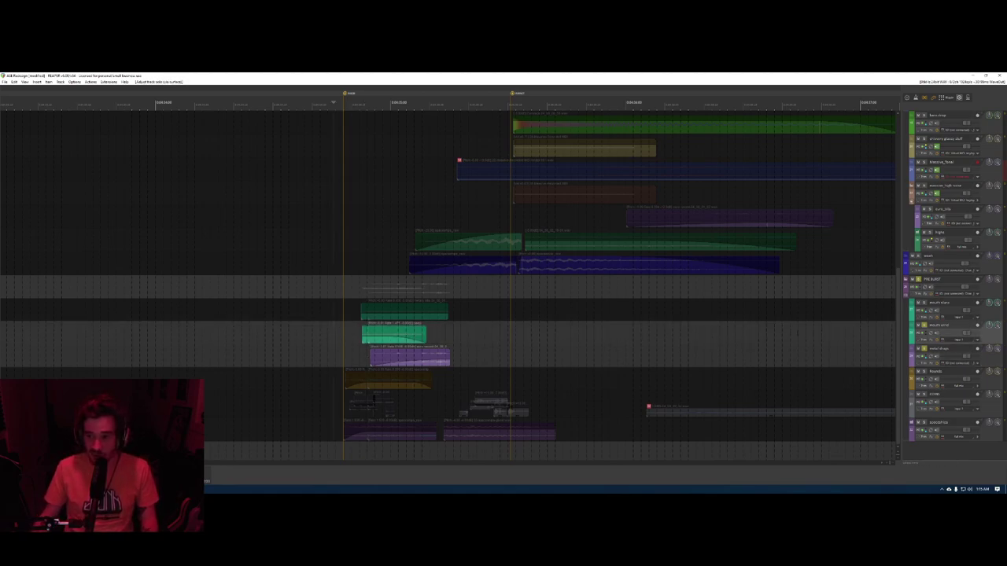
# - Add the upper mouth track to the solo and play the three layers from just after the first marker
pyautogui.click(375, 358)
pyautogui.click(346, 311)
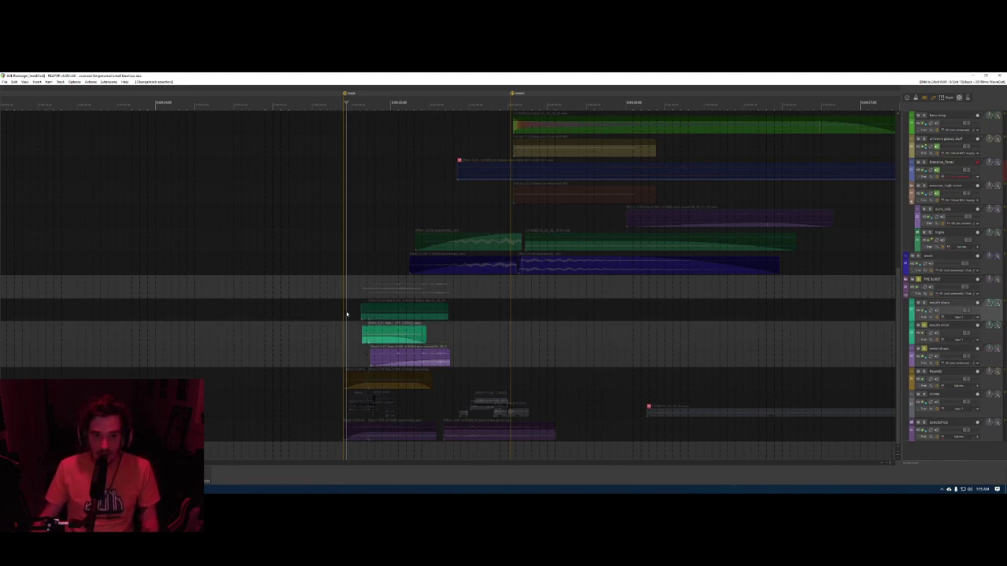
pyautogui.press('F6')
pyautogui.press('space')
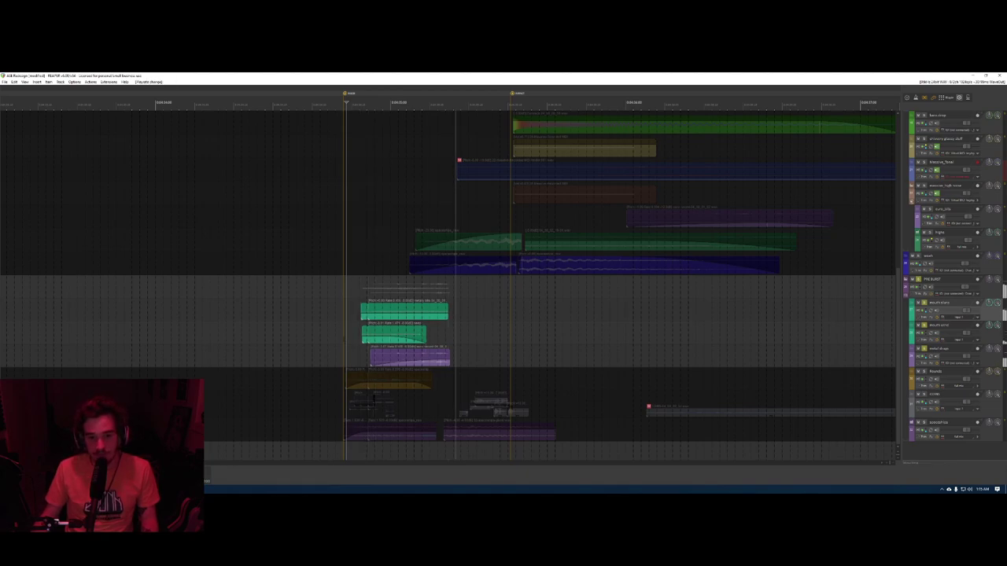
# - Show the video window and place the edit cursor well before the first marker to play the three layers against the picture
pyautogui.hotkey('ctrl', 'shift', 'v')
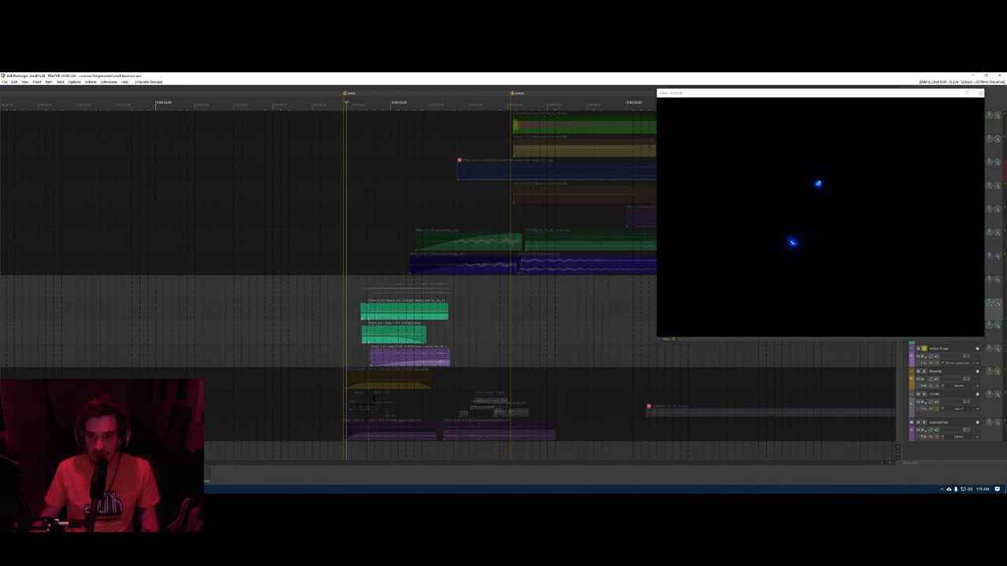
pyautogui.click(327, 297)
pyautogui.click(220, 299)
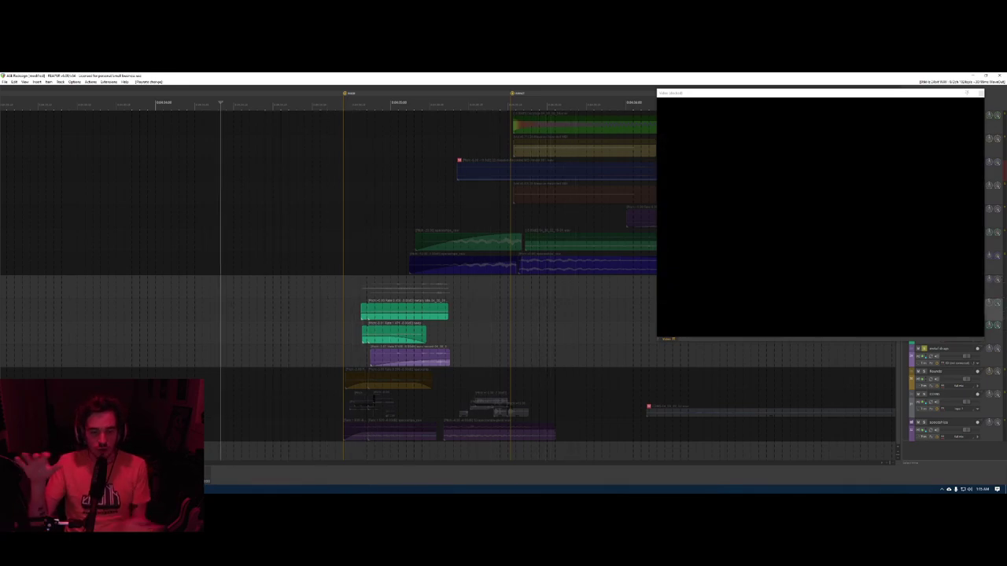
# - Show all track envelopes, examine the pan, volume and effect automation on the mouth tracks, and hide them again
pyautogui.press('v')
pyautogui.scroll(-3, 231, 303)
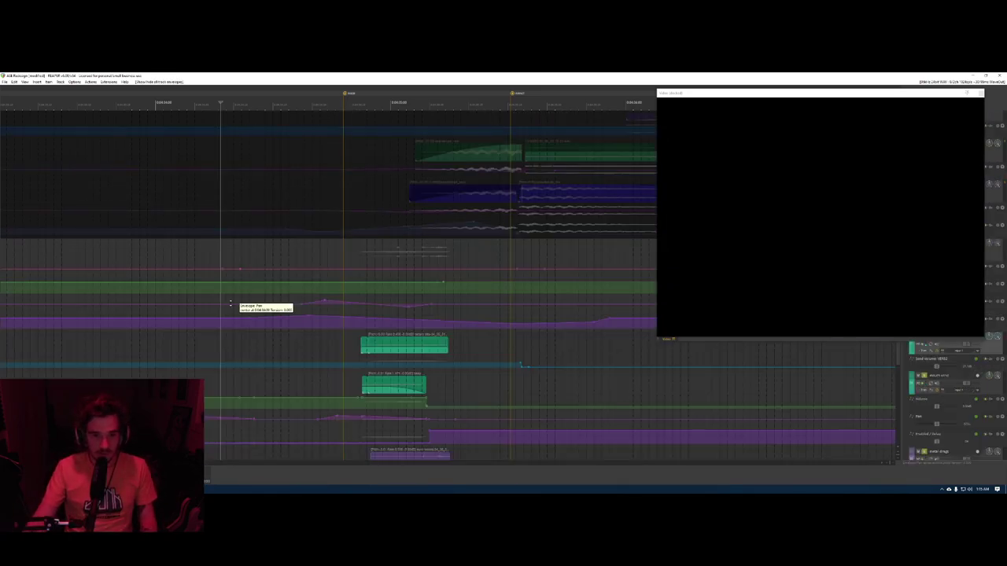
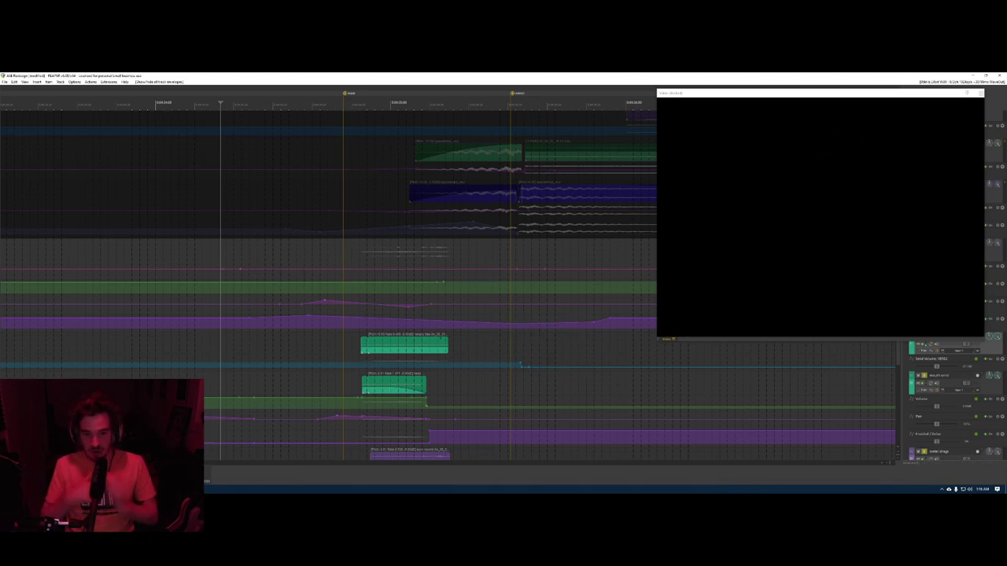
pyautogui.press('v')
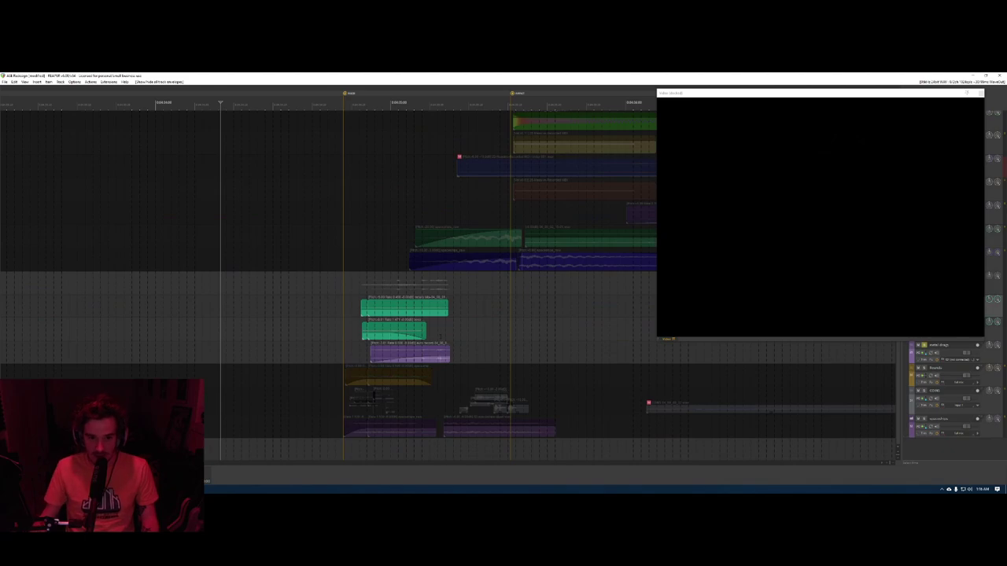
# - Isolate the upper mouth track at the first marker, then unsolo it within the folder
pyautogui.press(']')
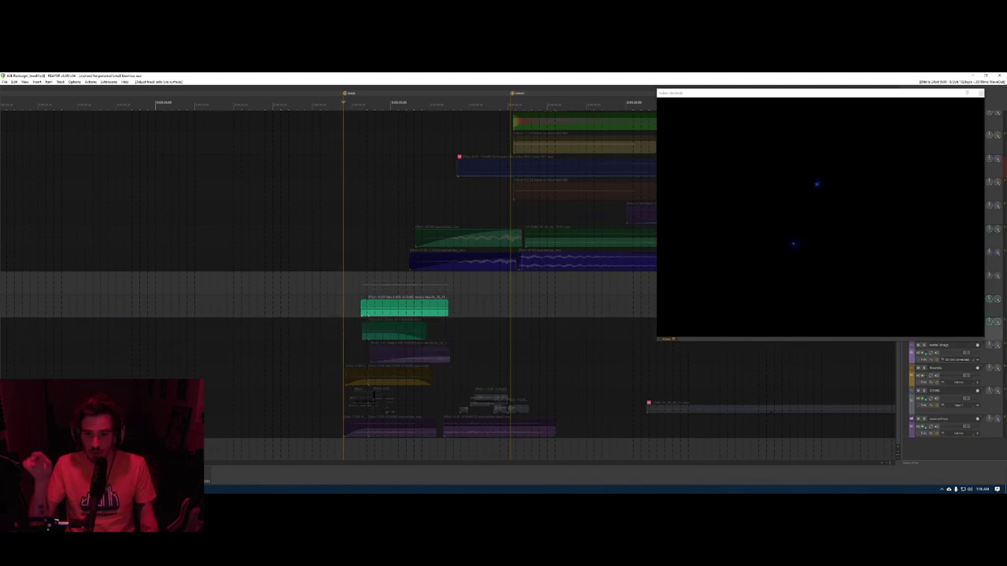
pyautogui.click(350, 310)
pyautogui.press('F6')
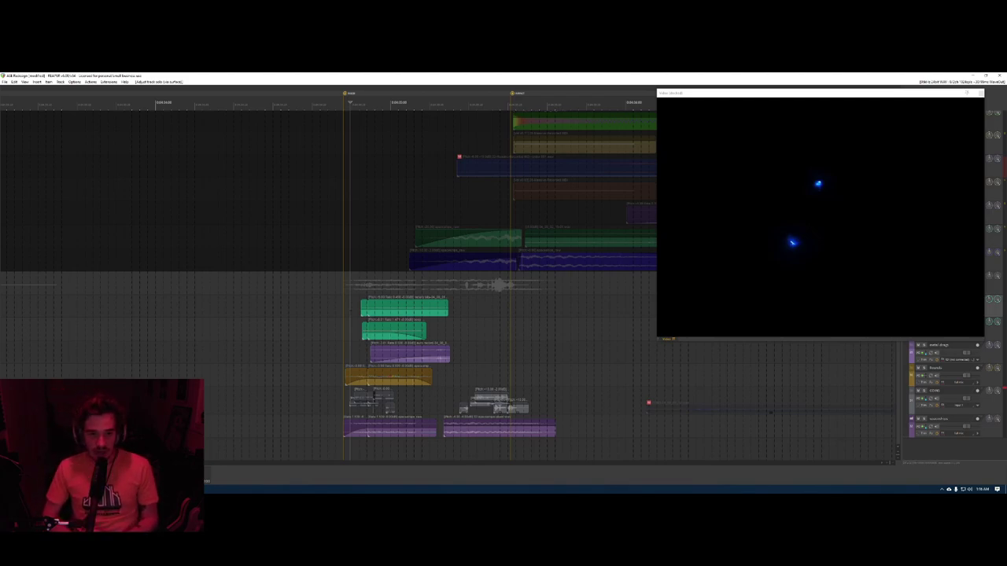
# - Solo the orange track, audition its clip from just before the first marker, and unsolo the track
pyautogui.click(339, 380)
pyautogui.press('F6')
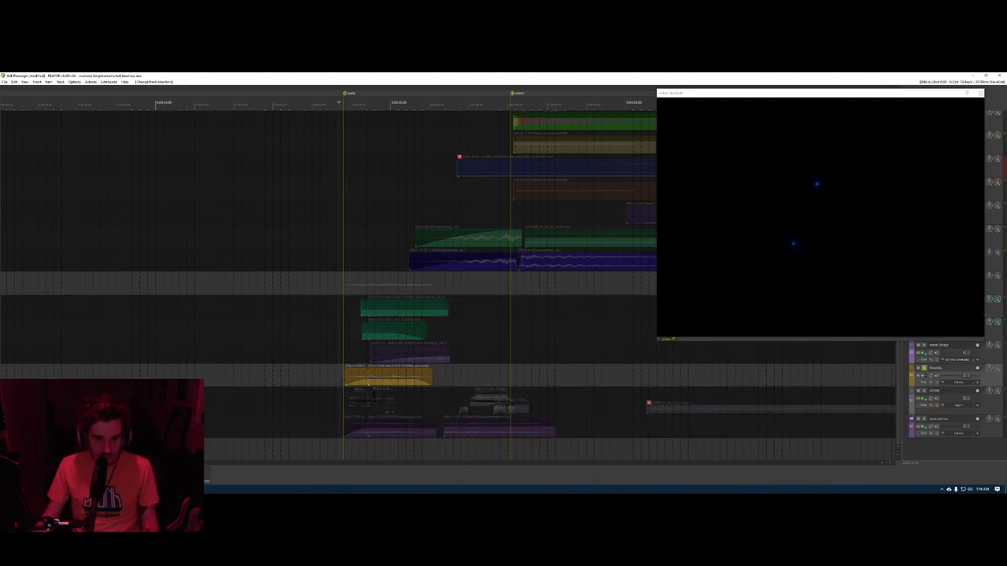
pyautogui.press('space')
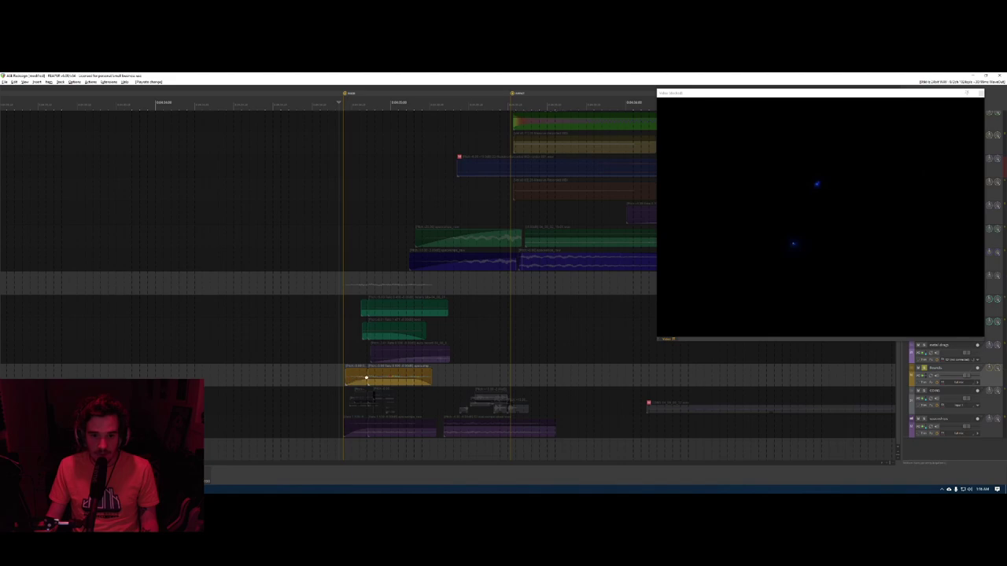
pyautogui.scroll(3, 478, 359)
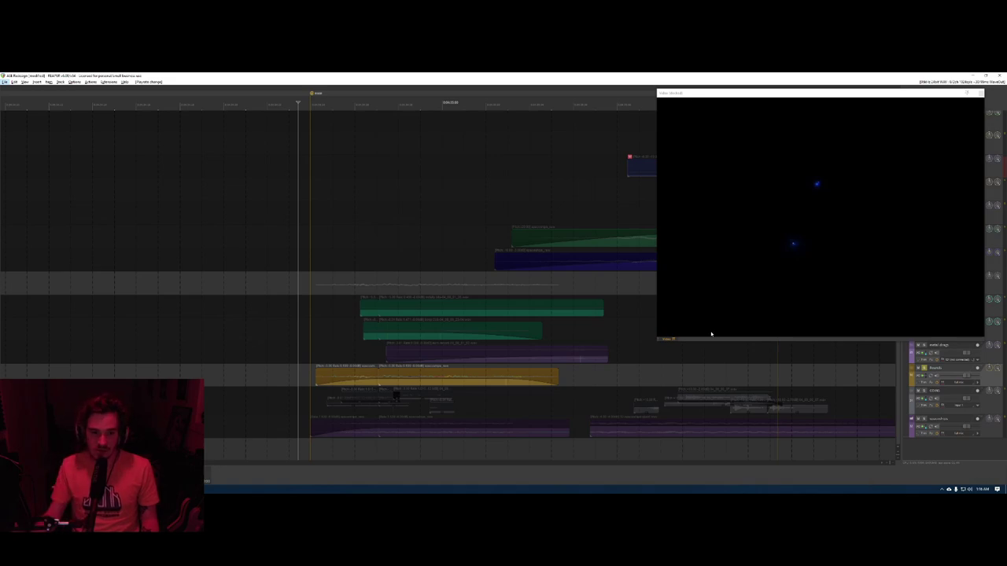
pyautogui.scroll(-4, 454, 385)
pyautogui.click(417, 379)
pyautogui.press('F6')
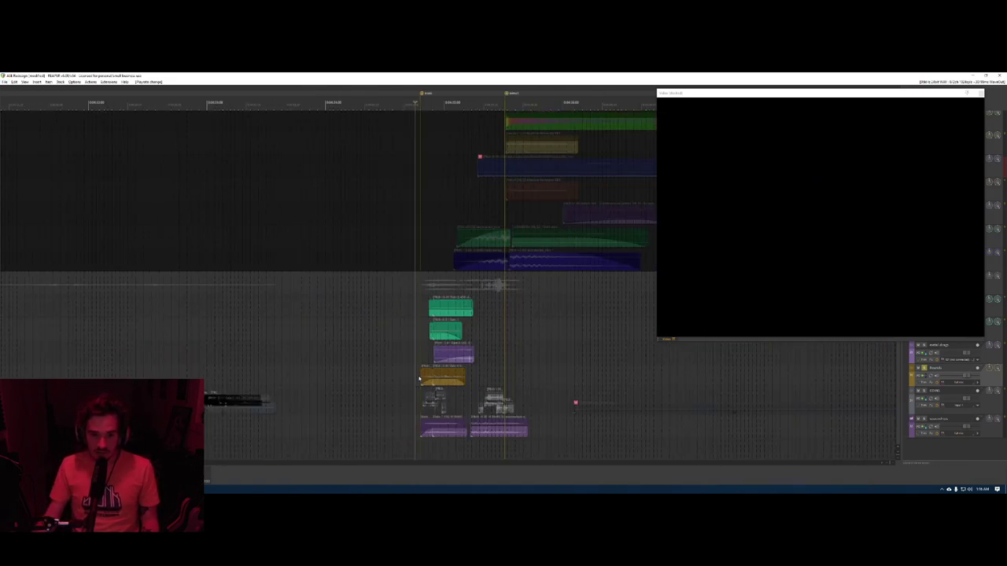
# - Locate the orange track's first source recording far along the timeline and play it from its second group of sounds
pyautogui.hscroll(4, 445, 377)
pyautogui.scroll(-5, 445, 377)
pyautogui.scroll(8, 440, 377)
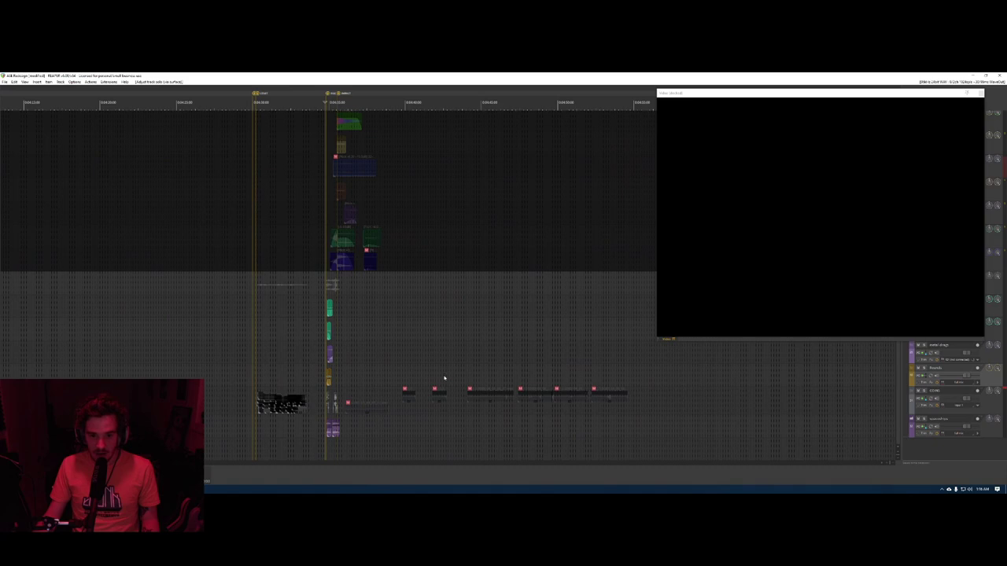
pyautogui.hscroll(4, 447, 398)
pyautogui.scroll(-8, 446, 398)
pyautogui.click(720, 381)
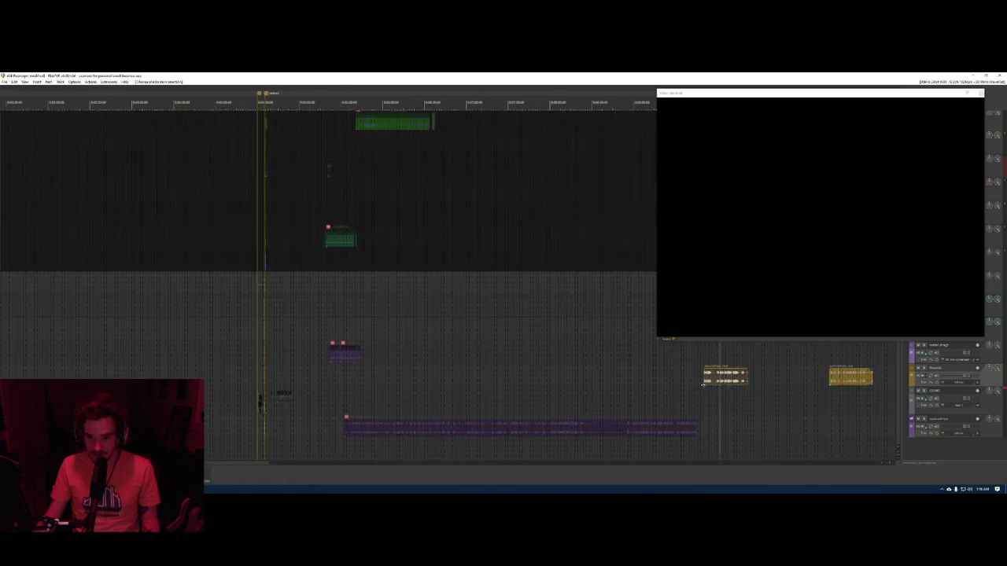
pyautogui.hscroll(3, 642, 384)
pyautogui.scroll(8, 519, 384)
pyautogui.click(374, 377)
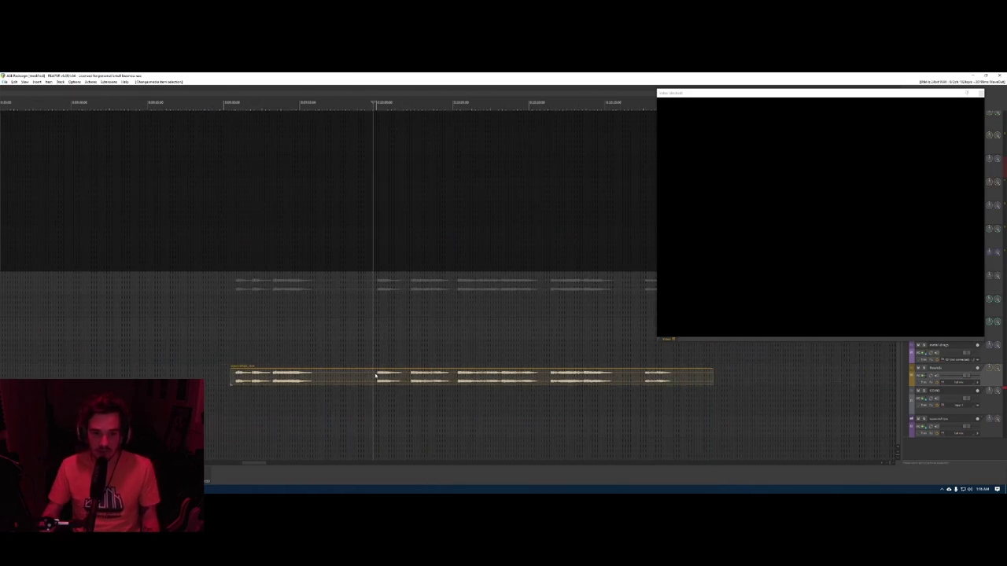
pyautogui.press('space')
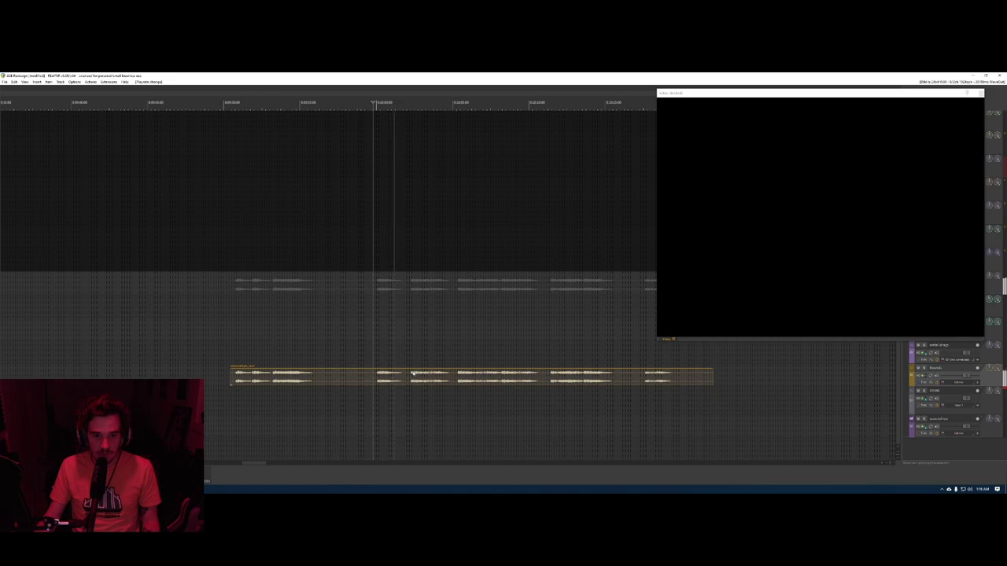
# - Audition several other takes within the orange track's first source recording and part of its second one
pyautogui.click(410, 376)
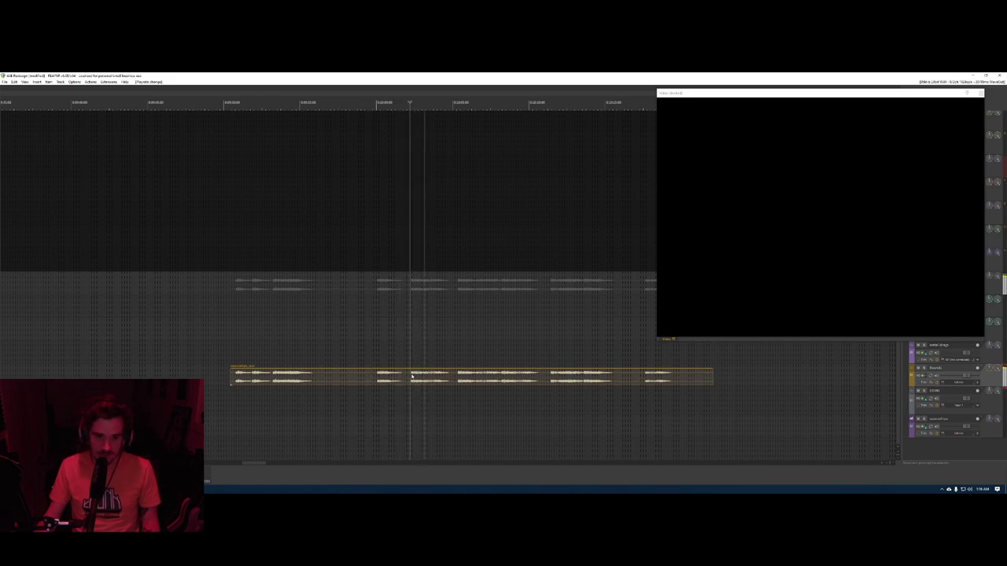
pyautogui.click(271, 382)
pyautogui.click(643, 383)
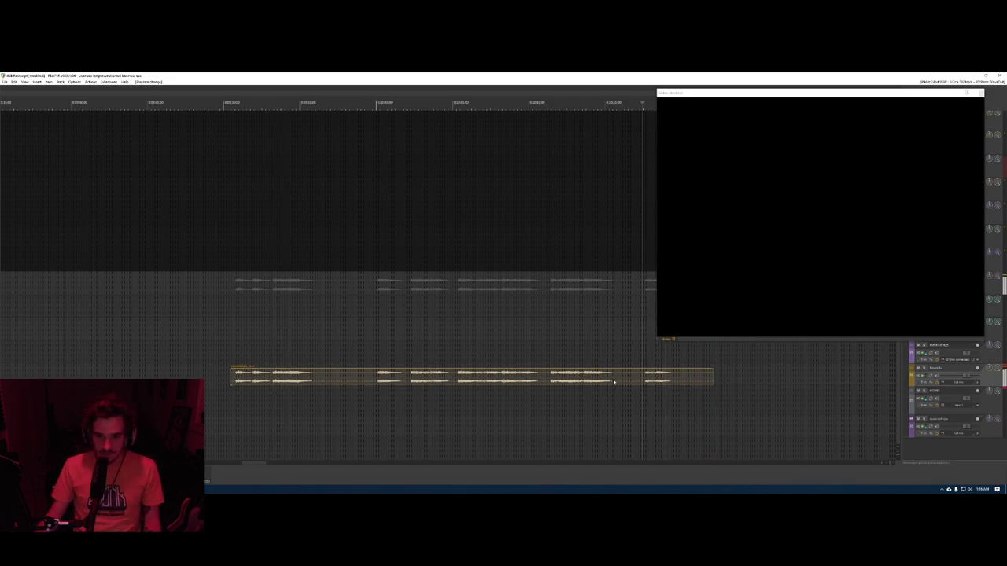
pyautogui.moveTo(605, 382); pyautogui.dragTo(411, 388)
pyautogui.scroll(-3, 411, 388)
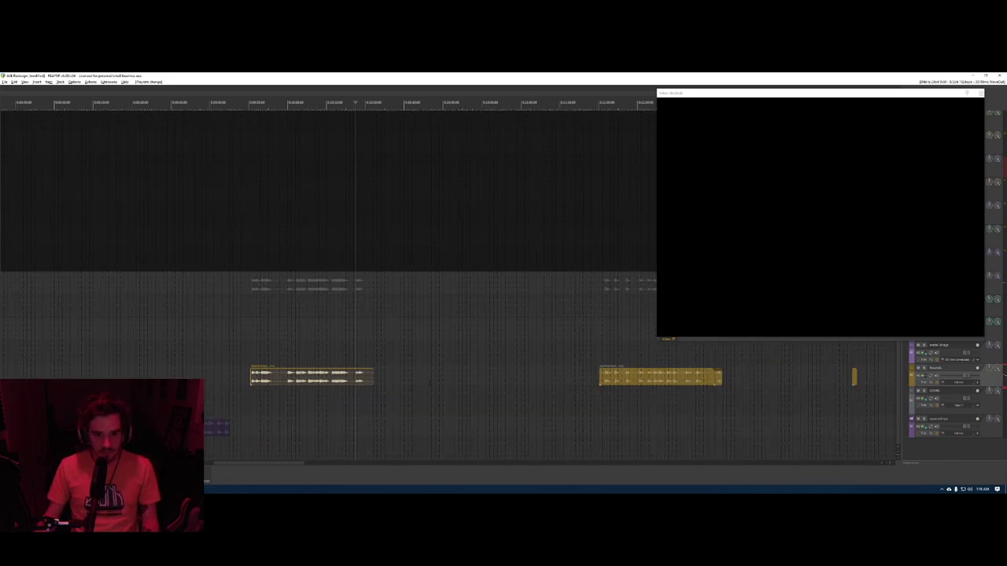
pyautogui.click(623, 383)
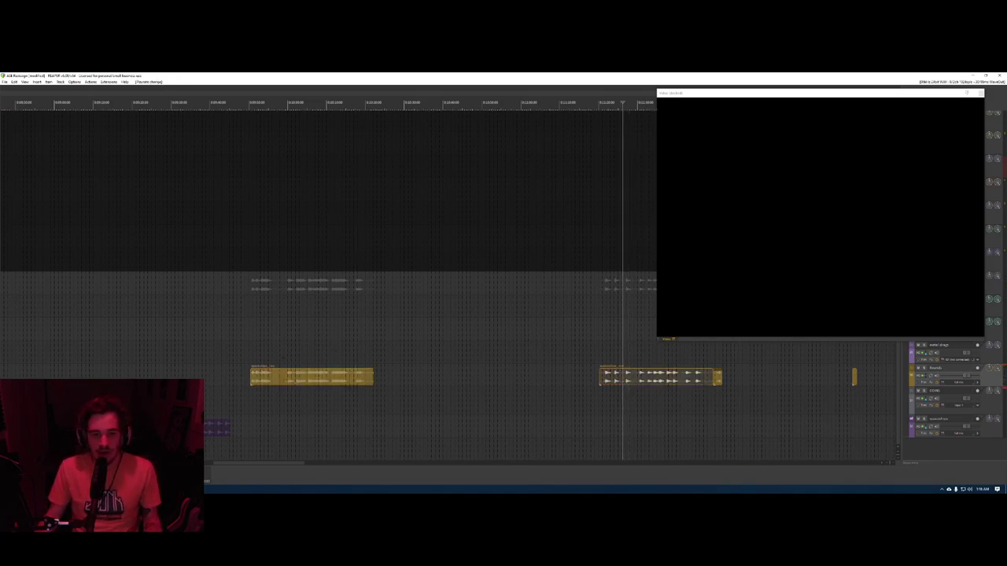
# - Return to the layered clips around the first marker and place the edit cursor just before it
pyautogui.hscroll(-10, 207, 386)
pyautogui.hscroll(2, 231, 391)
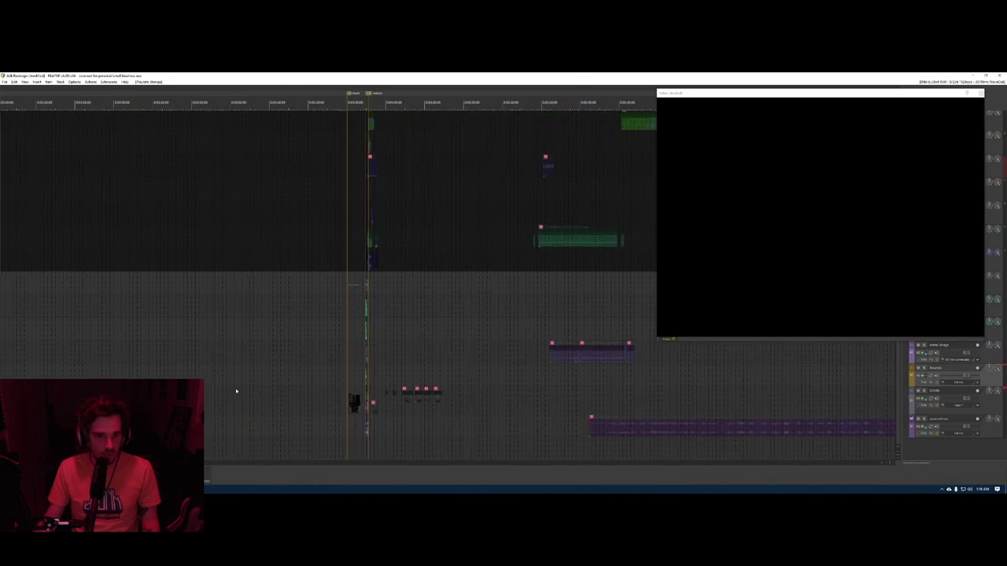
pyautogui.moveTo(236, 390); pyautogui.dragTo(466, 404)
pyautogui.scroll(10, 467, 404)
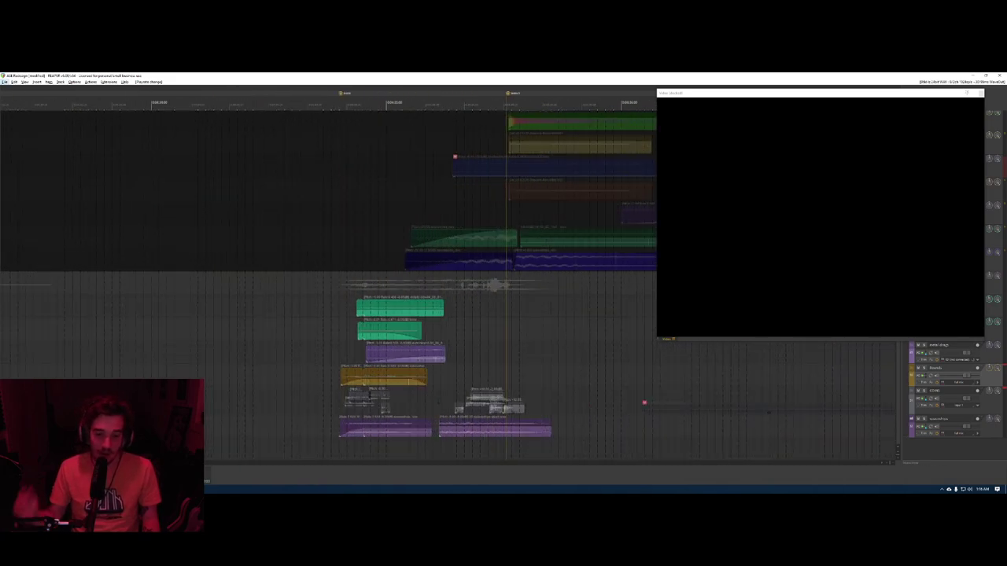
pyautogui.scroll(3, 376, 398)
pyautogui.click(363, 398)
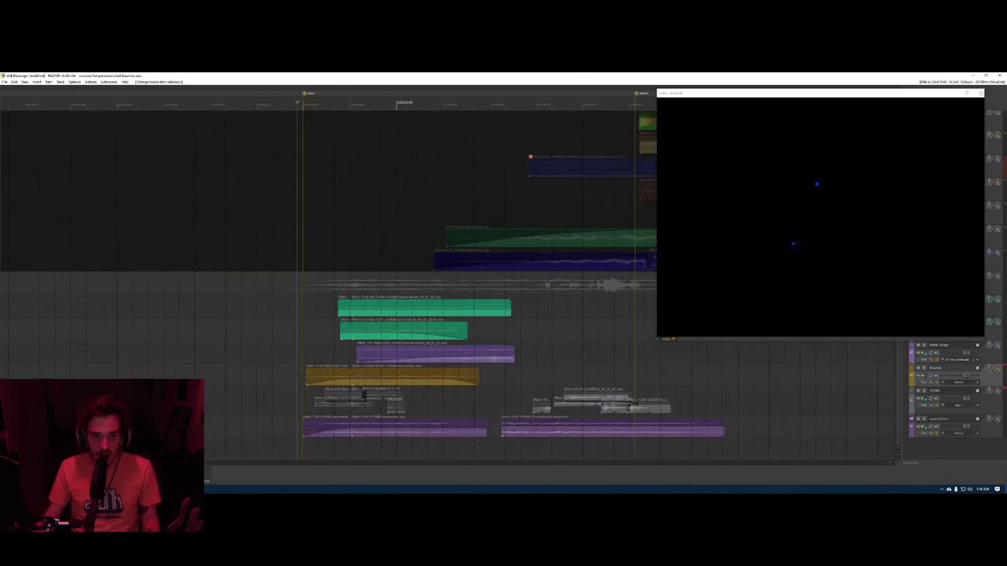
# - Solo the orange track, play it from just before the first marker, and clear its solo
pyautogui.press('s')
pyautogui.press('space')
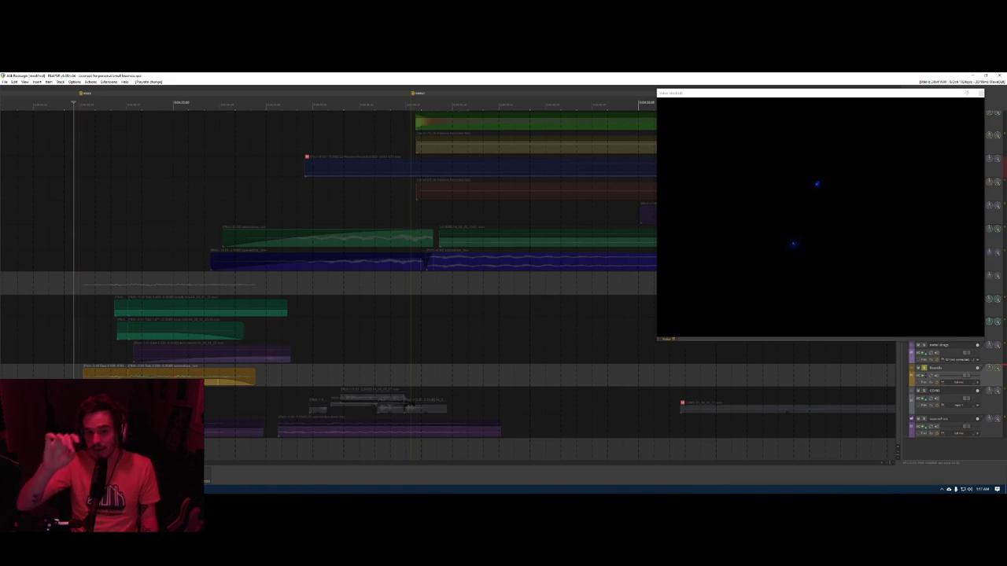
pyautogui.scroll(-2, 149, 359)
pyautogui.scroll(-1, 212, 352)
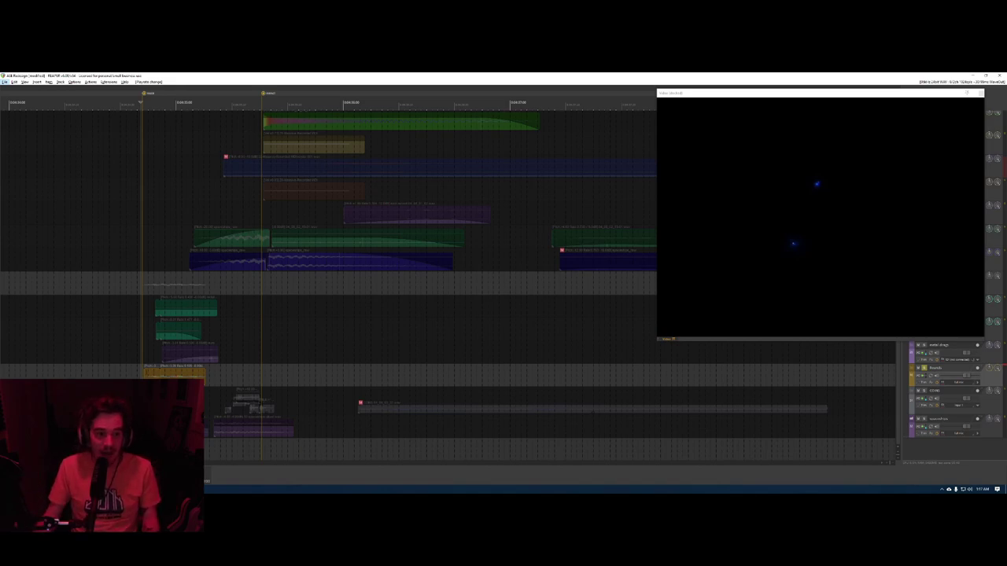
pyautogui.hotkey('alt', 's')
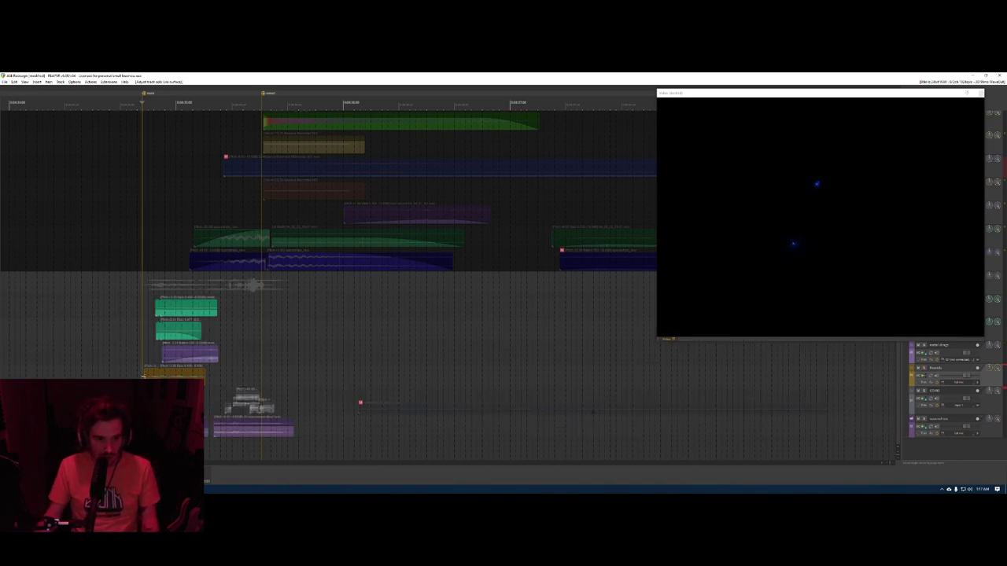
pyautogui.hotkey('alt', 's')
pyautogui.hotkey('alt', 's')
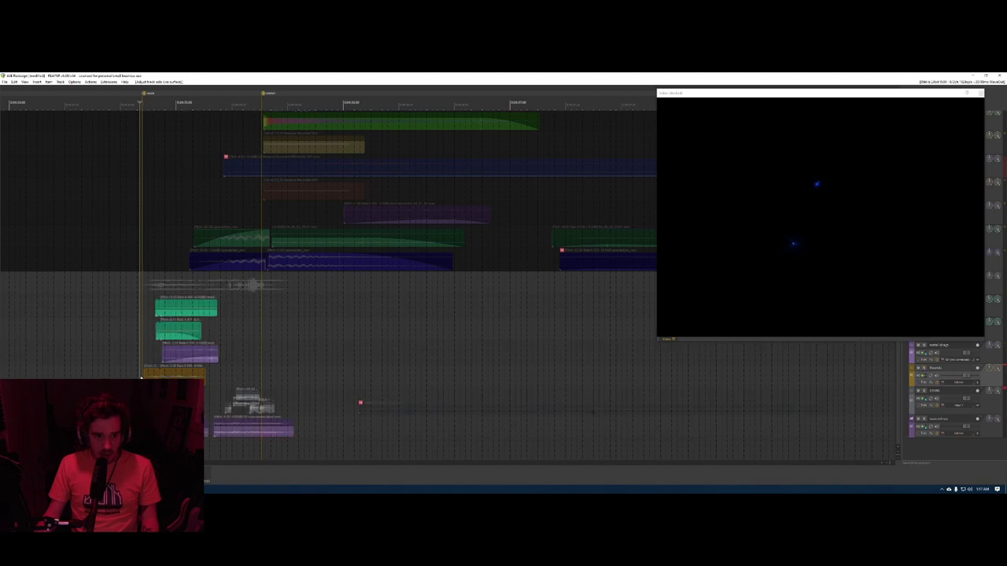
# - Solo the grey track beneath the orange one and place the edit cursor within its second group of clips
pyautogui.hotkey('ctrl', 'alt', 'Down')
pyautogui.hotkey('alt', 's')
pyautogui.scroll(2, 376, 407)
pyautogui.scroll(3, 142, 377)
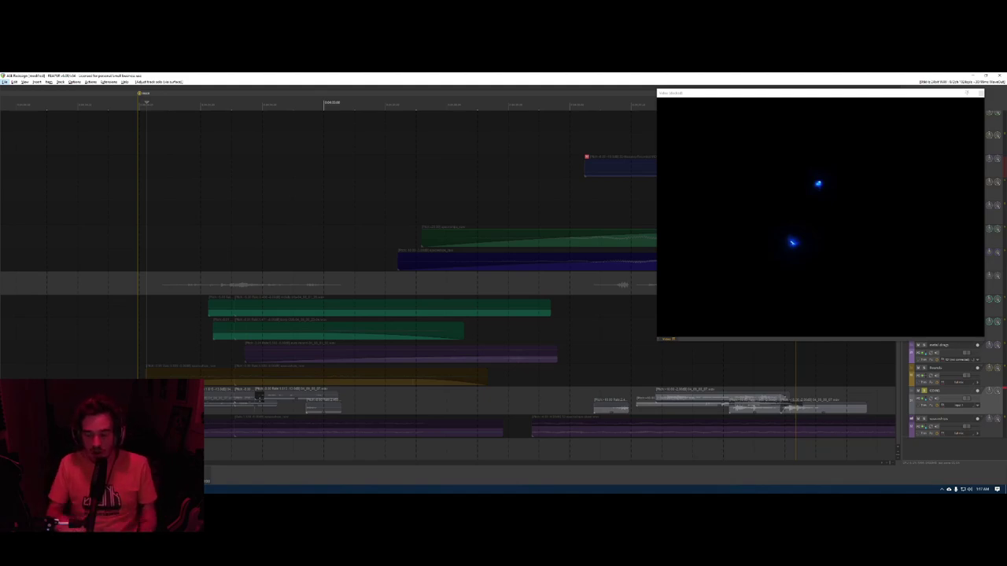
pyautogui.scroll(-2, 176, 284)
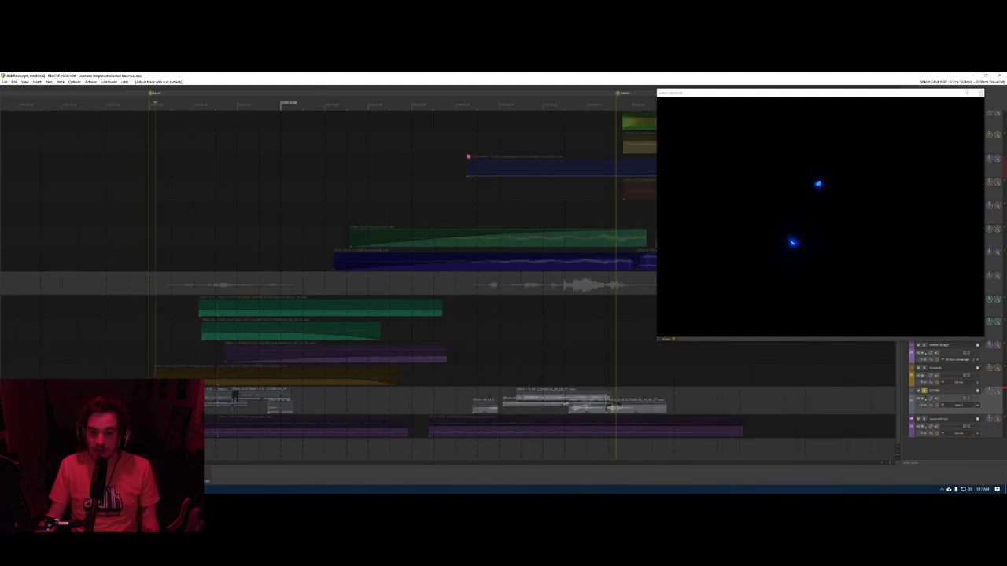
pyautogui.click(540, 375)
pyautogui.click(540, 352)
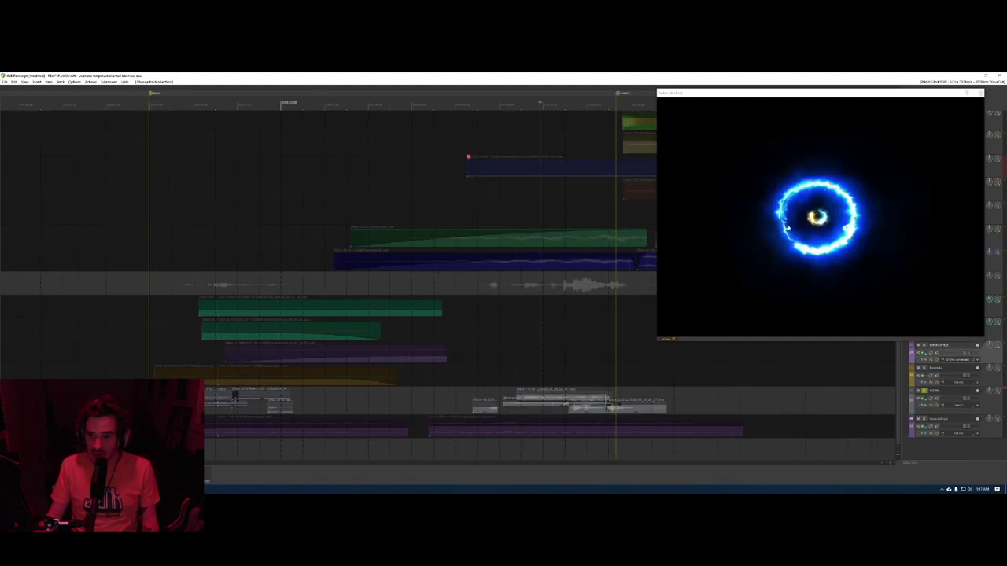
# - Audition the soloed grey track's clips from well ahead of the first marker through the second marker
pyautogui.scroll(-2, 512, 352)
pyautogui.click(303, 403)
pyautogui.press('F6')
pyautogui.press('F6')
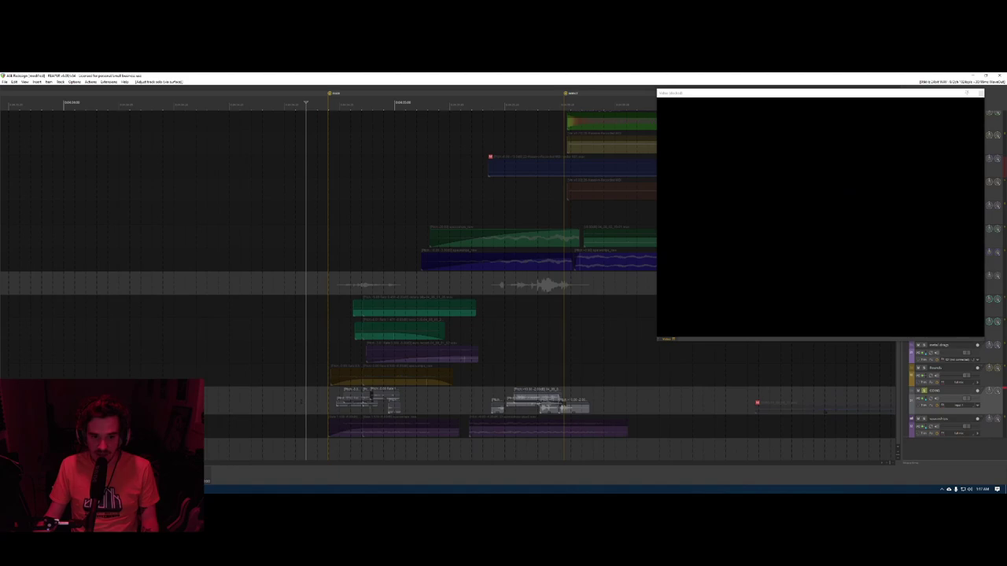
pyautogui.click(262, 402)
pyautogui.click(202, 402)
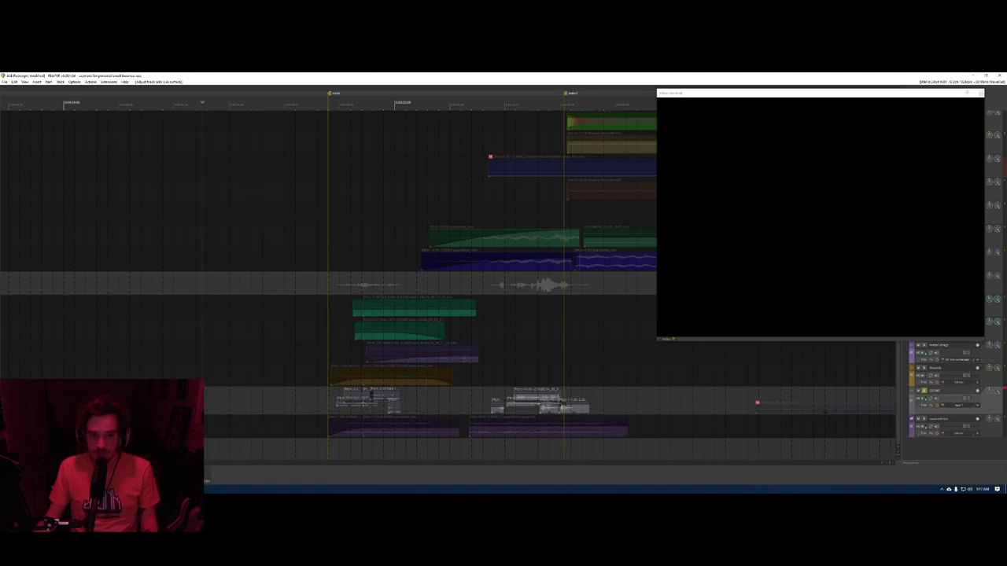
pyautogui.press('space')
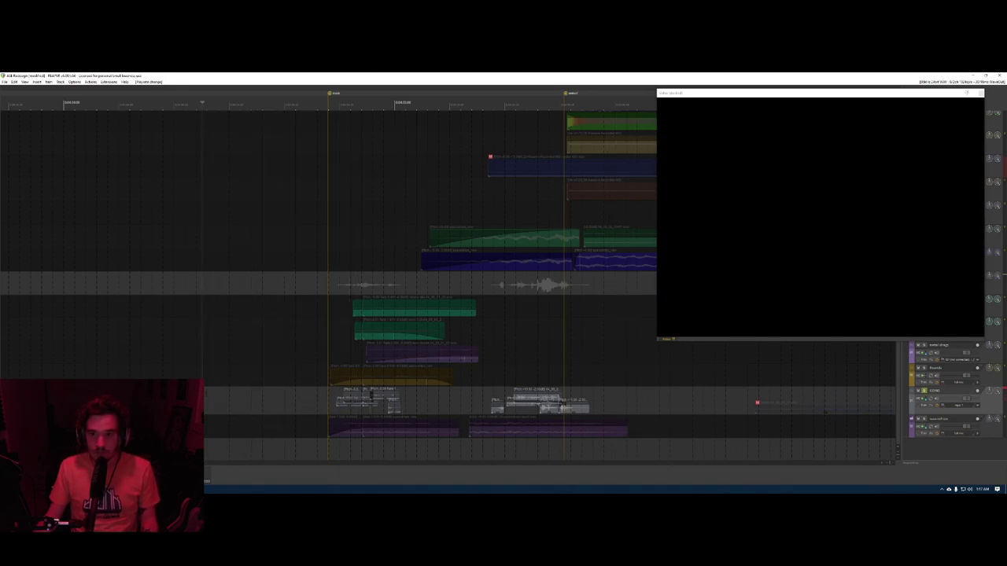
pyautogui.click(169, 403)
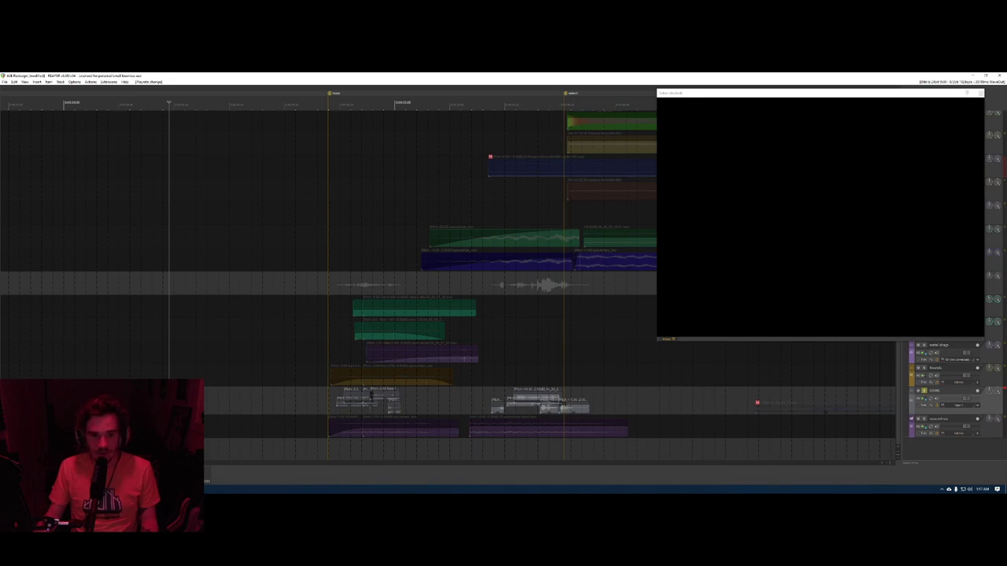
pyautogui.press('space')
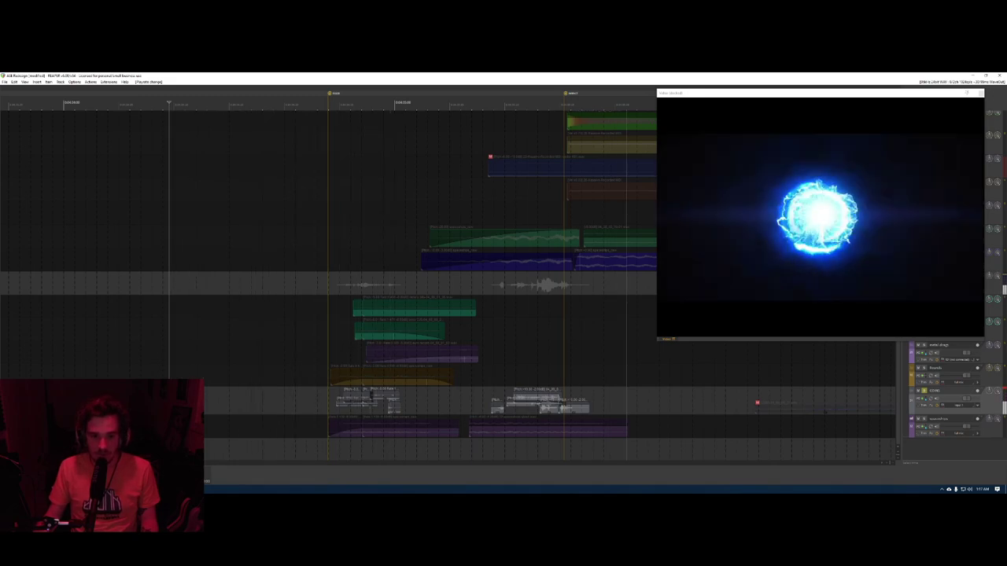
# - Solo the orange track, the purple track above it and both green tracks alongside the grey track, with the edit cursor before the first marker
pyautogui.hscroll(2, 218, 284)
pyautogui.scroll(2, 217, 284)
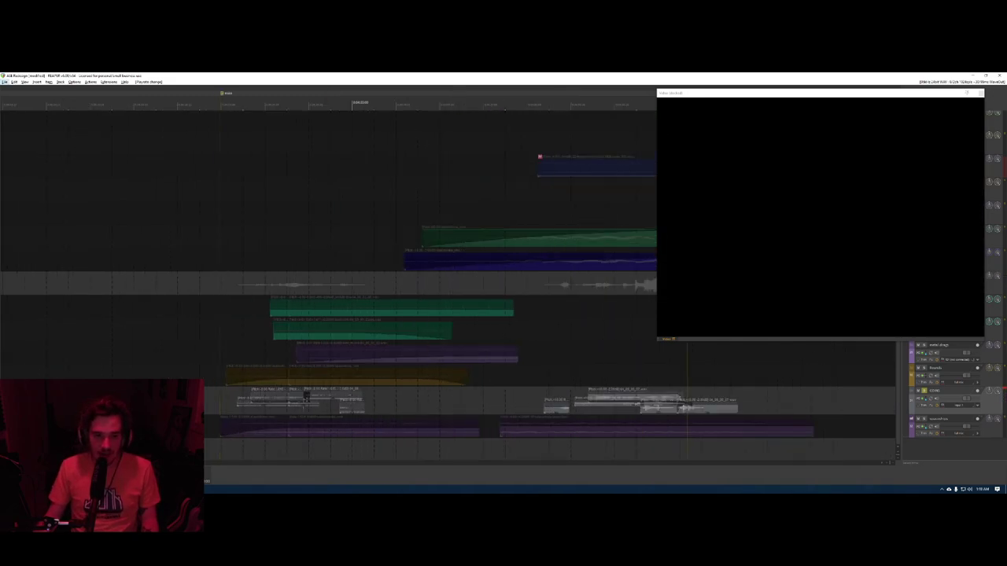
pyautogui.click(196, 369)
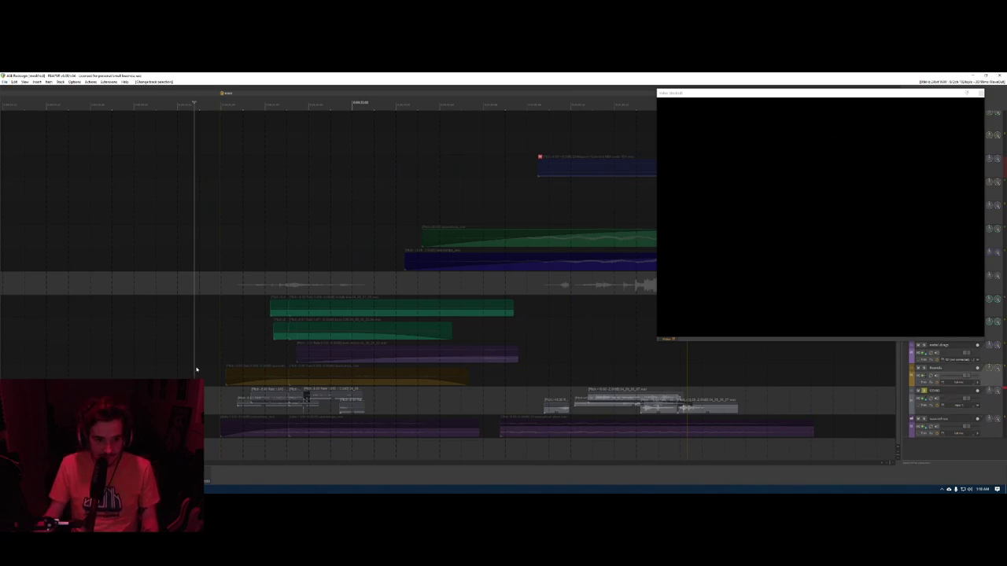
pyautogui.press('s')
pyautogui.click(200, 355)
pyautogui.press('s')
pyautogui.click(200, 335)
pyautogui.press('s')
pyautogui.press('s')
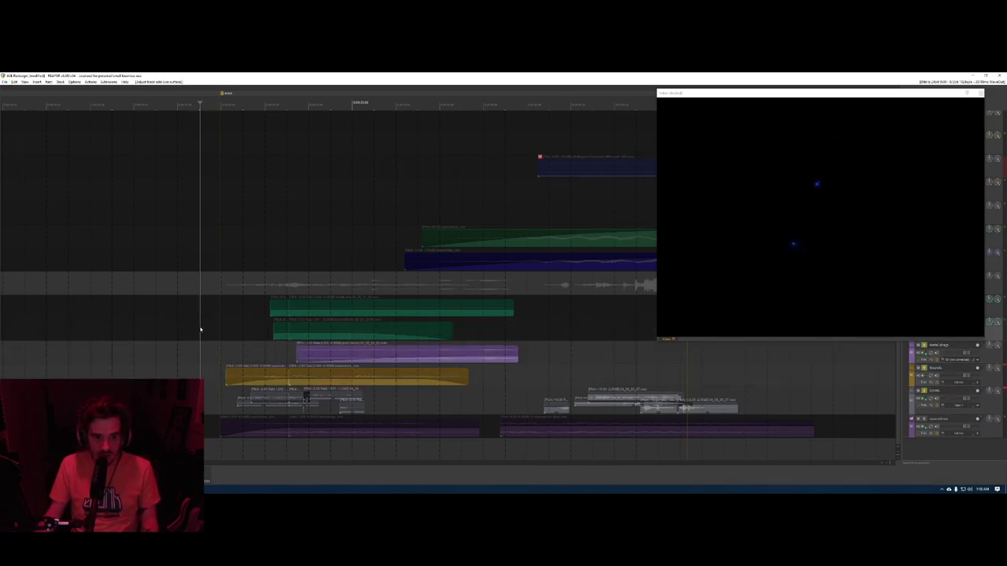
pyautogui.press('s')
pyautogui.click(196, 308)
pyautogui.press('s')
# - Unsolo the grey track and audition the orange, purple and green layers from before the first marker
pyautogui.moveTo(204, 391); pyautogui.dragTo(401, 407)
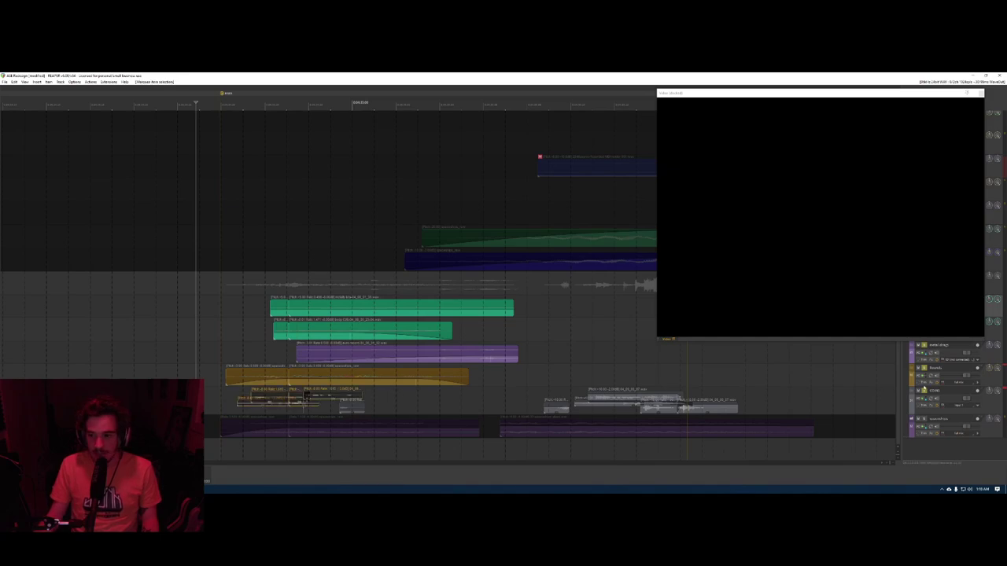
pyautogui.click(924, 391)
pyautogui.click(181, 331)
pyautogui.scroll(-2, 181, 331)
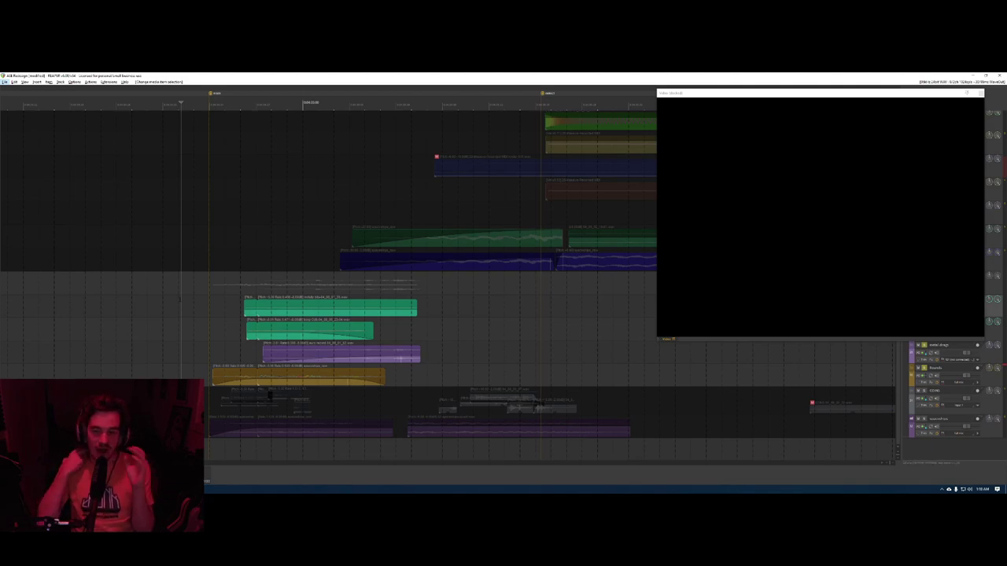
pyautogui.press('space')
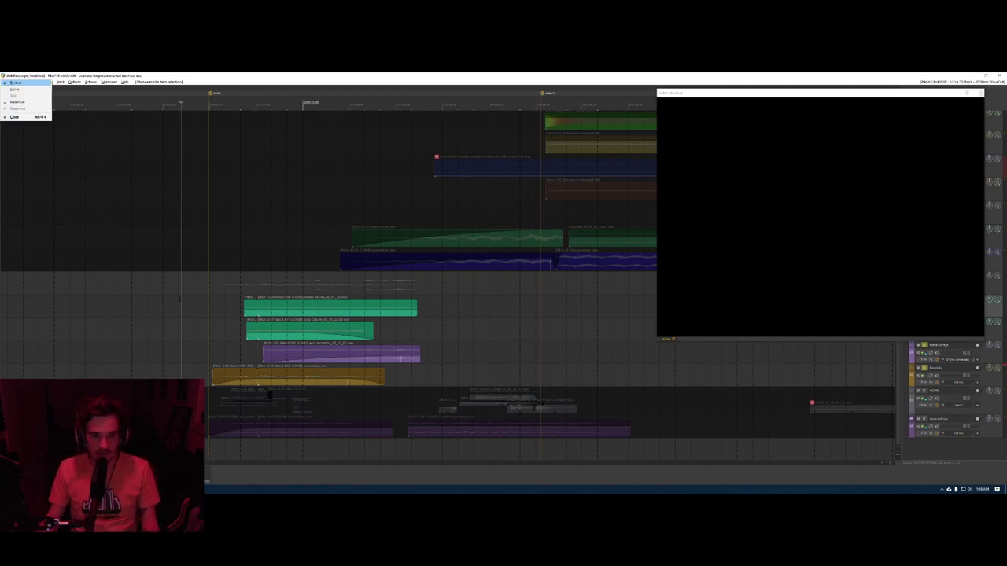
pyautogui.moveTo(180, 300); pyautogui.dragTo(189, 300)
pyautogui.click(171, 296)
pyautogui.press('space')
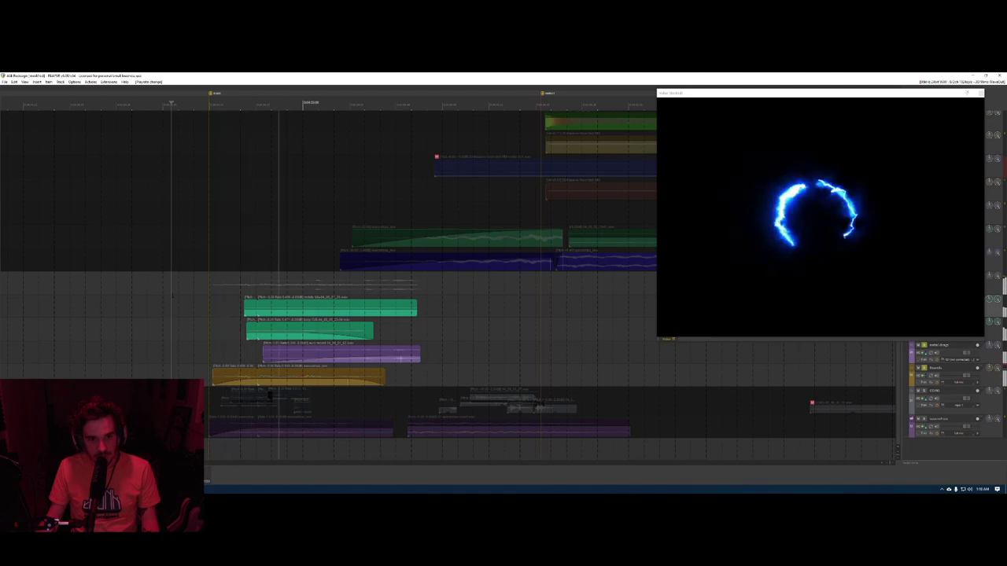
pyautogui.press('space')
# - Undo the grey track's solo removal and play all five layers from further ahead of the first marker
pyautogui.hotkey('ctrl', 'z')
pyautogui.hotkey('ctrl', 'z')
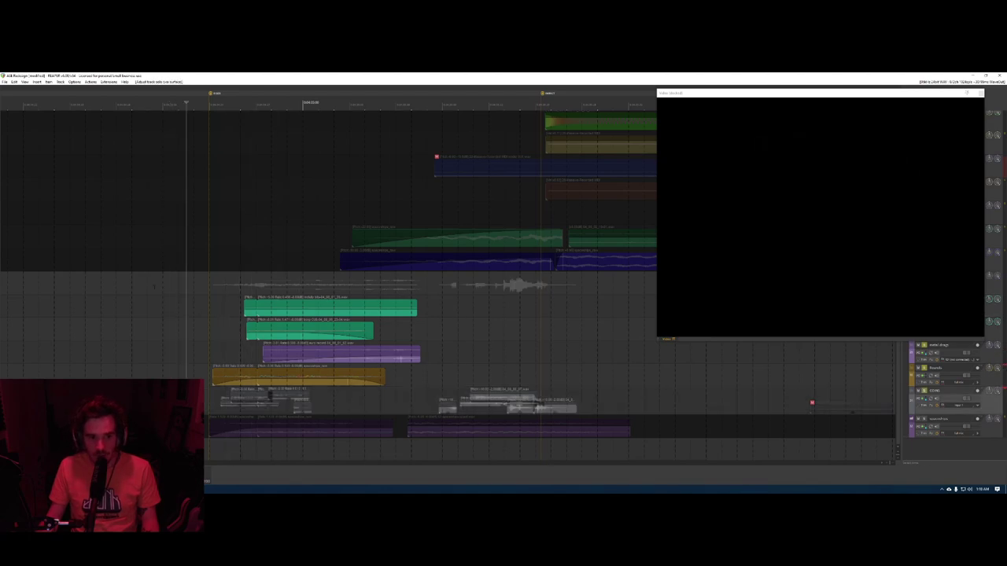
pyautogui.click(154, 288)
pyautogui.press('space')
pyautogui.press('space')
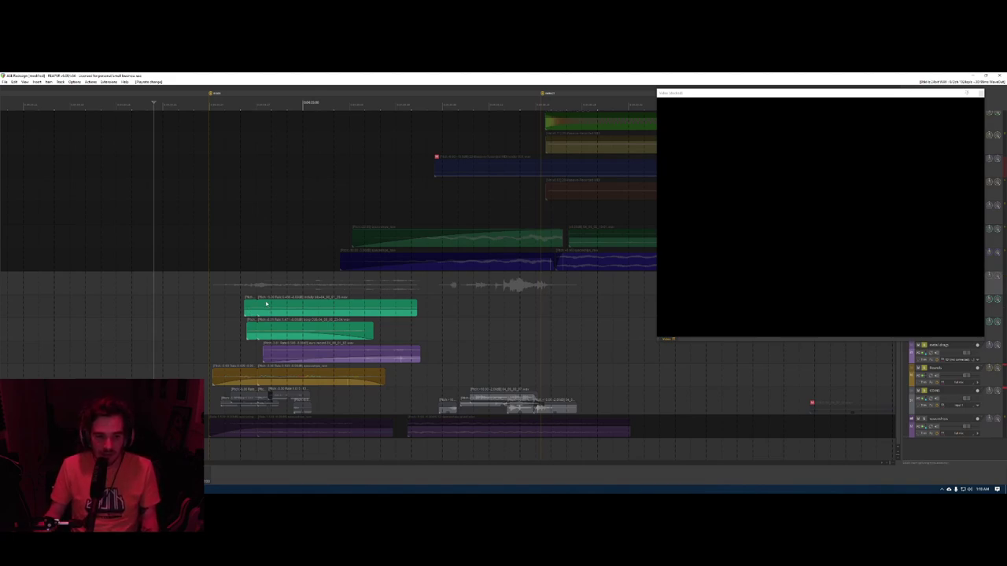
# - Unsolo the grey, purple and both green tracks, keeping only the orange track soloed
pyautogui.click(183, 399)
pyautogui.press('F6')
pyautogui.click(190, 382)
pyautogui.press('F6')
pyautogui.press('F6')
pyautogui.click(207, 353)
pyautogui.press('F6')
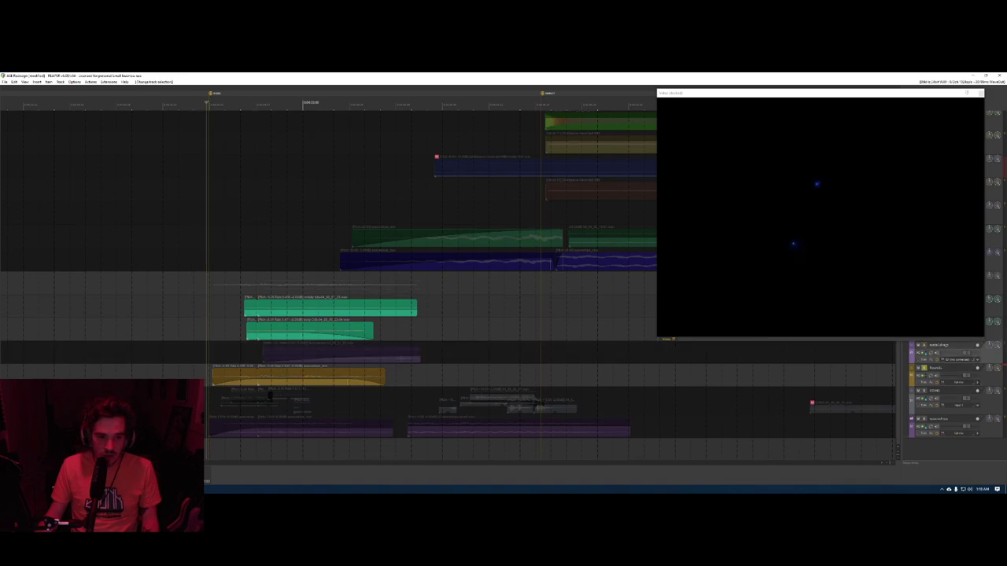
pyautogui.click(202, 330)
pyautogui.press('F6')
pyautogui.click(202, 307)
pyautogui.press('F6')
# - Open the orange track's FX chain to view its Effect Rack with the SIE-Q module, and close it
pyautogui.click(479, 374)
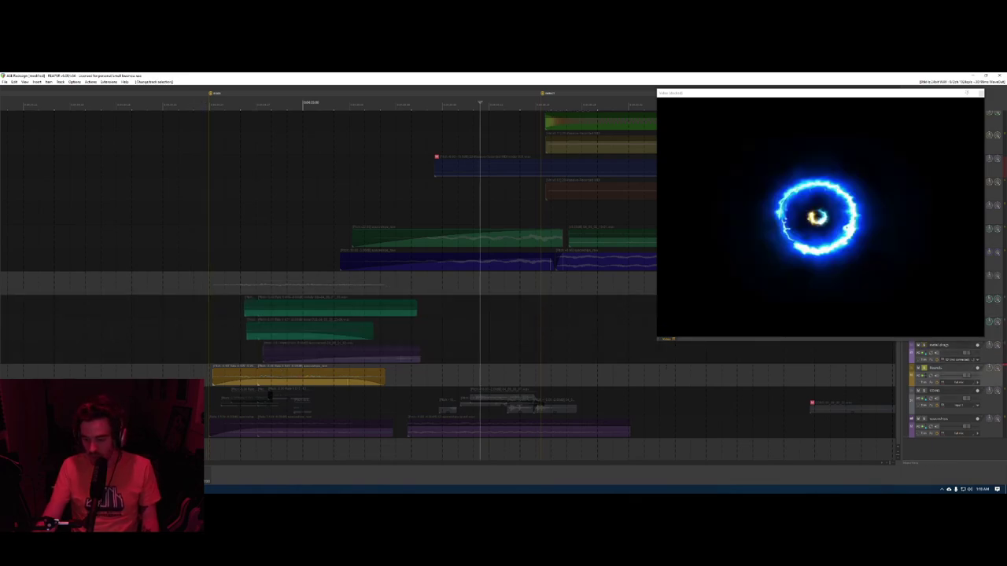
pyautogui.press('f')
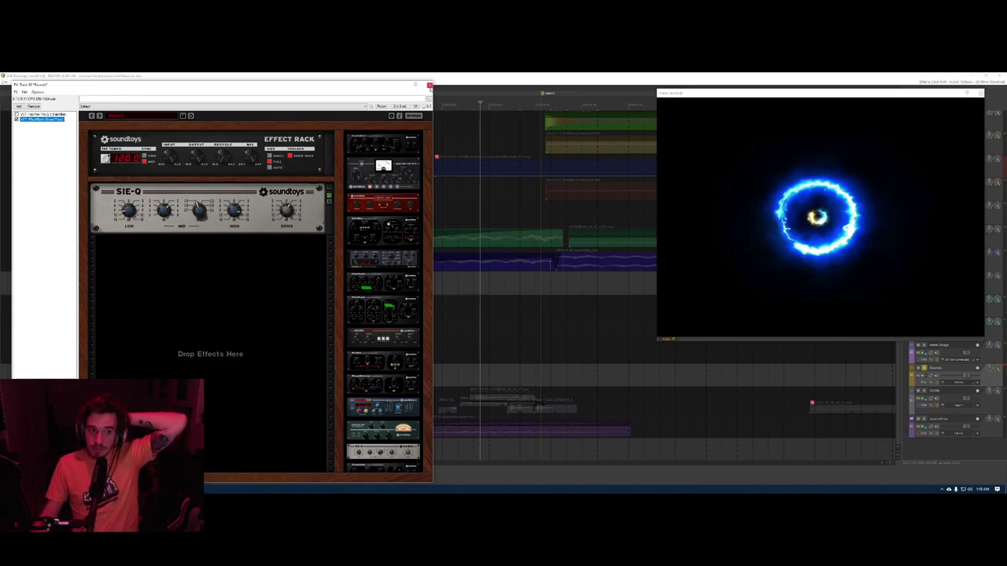
pyautogui.click(429, 85)
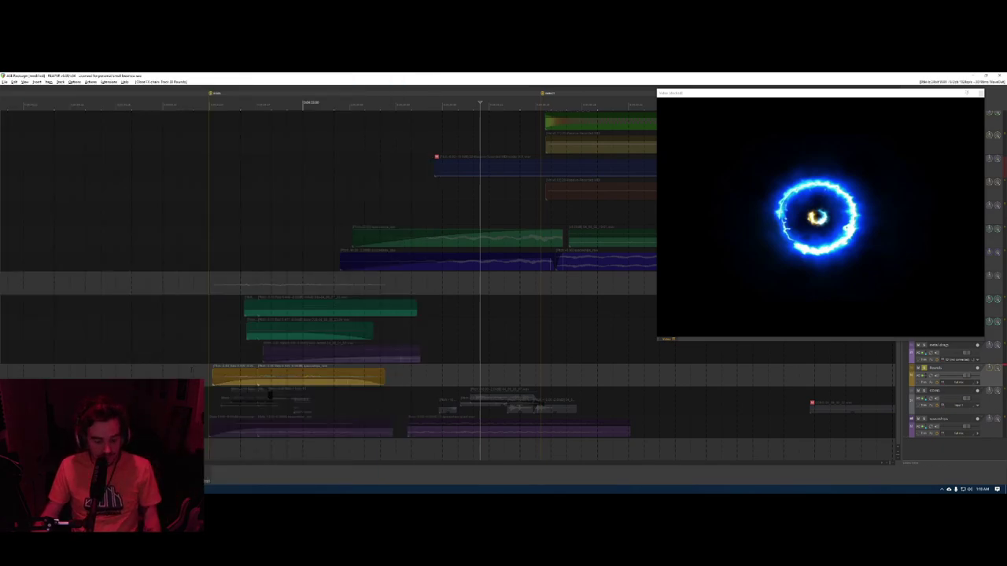
# - Solo the lowest purple track instead of the orange one, mute its second clip, and audition the first part from before the first marker
pyautogui.click(192, 372)
pyautogui.click(363, 429)
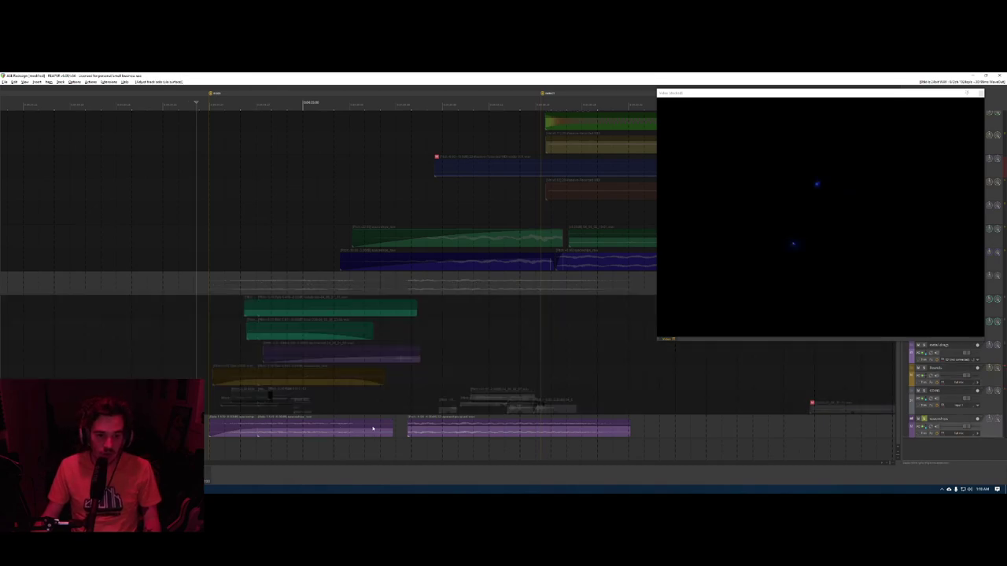
pyautogui.press('u')
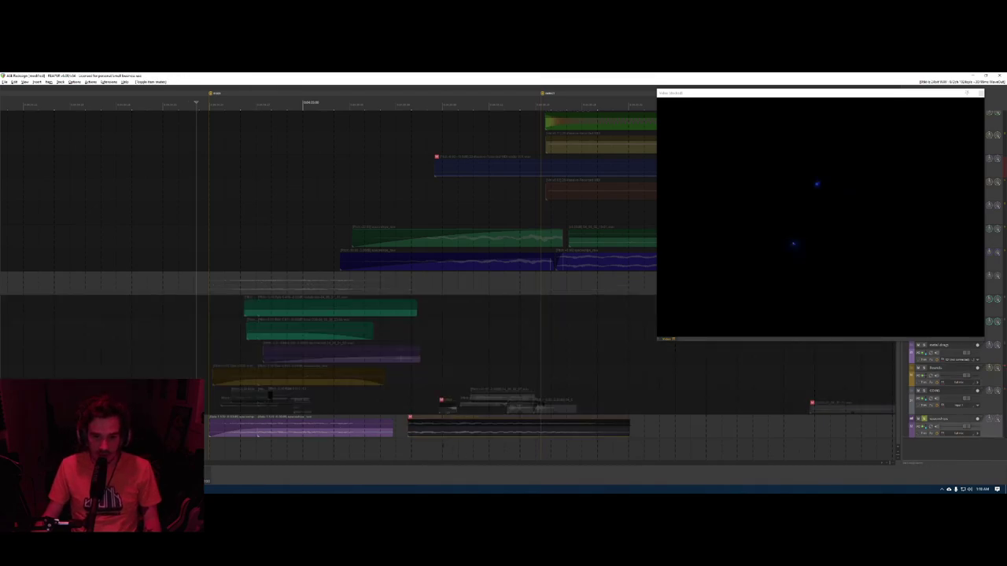
pyautogui.click(187, 372)
pyautogui.press('space')
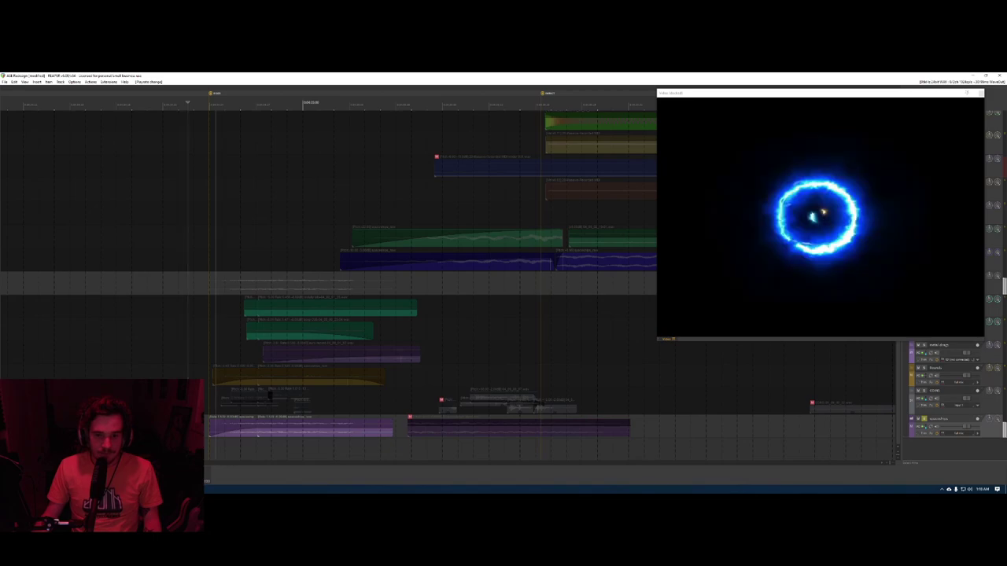
pyautogui.press('space')
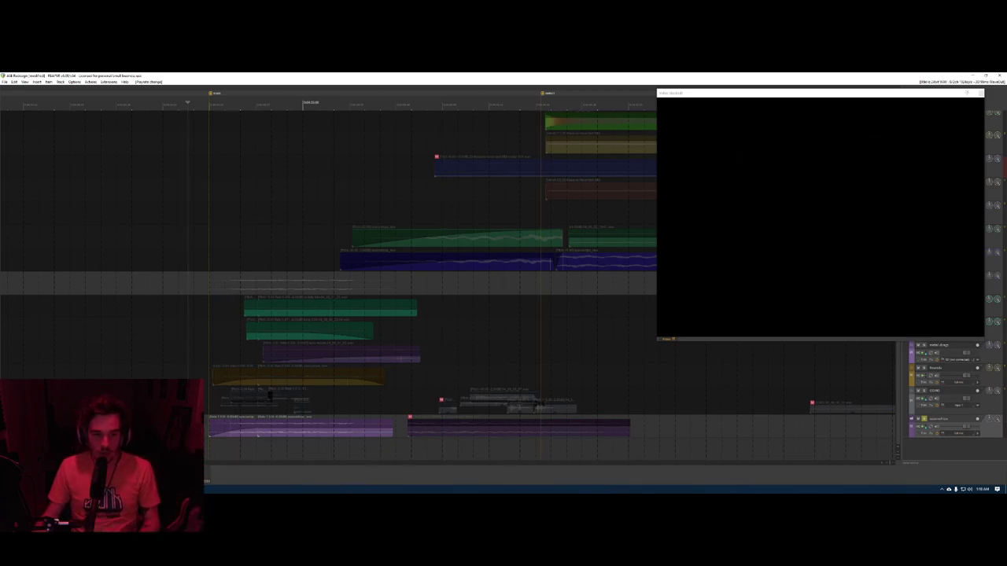
# - Mute the lowest purple track's first clips too, and unmute all of its clips together
pyautogui.press('u')
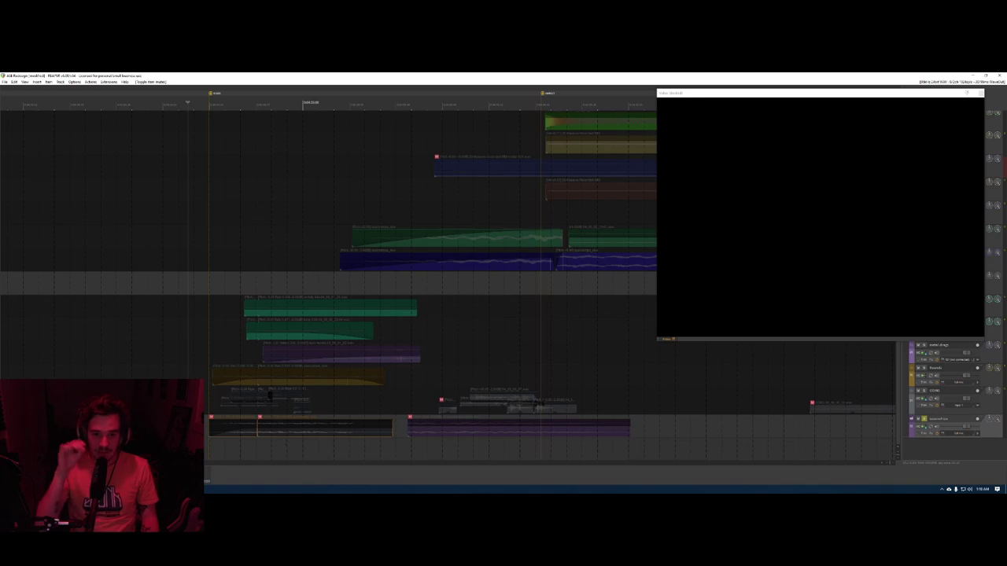
pyautogui.keyDown('ctrl'); pyautogui.click(425, 431); pyautogui.keyUp('ctrl')
pyautogui.press('m')
pyautogui.click(400, 429)
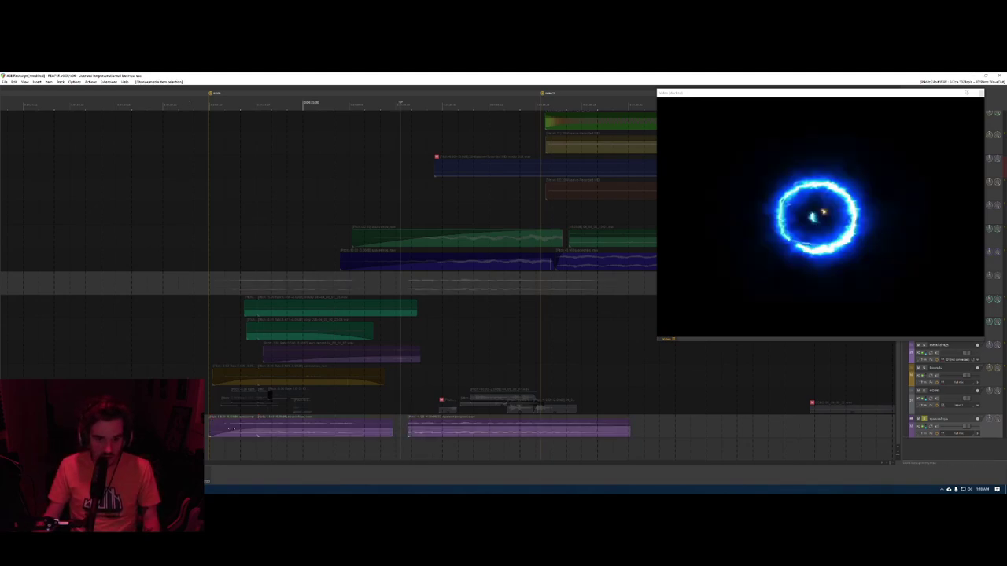
# - Play the lowest purple track from just before the first marker, and again from the gap ahead of its second clip
pyautogui.moveTo(186, 428); pyautogui.dragTo(399, 430)
pyautogui.click(200, 431)
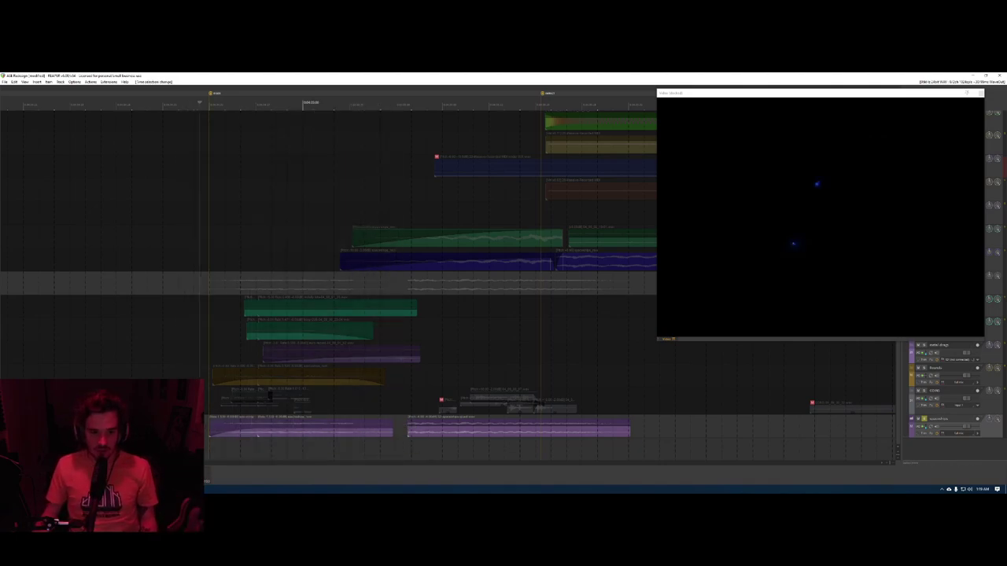
pyautogui.press('space')
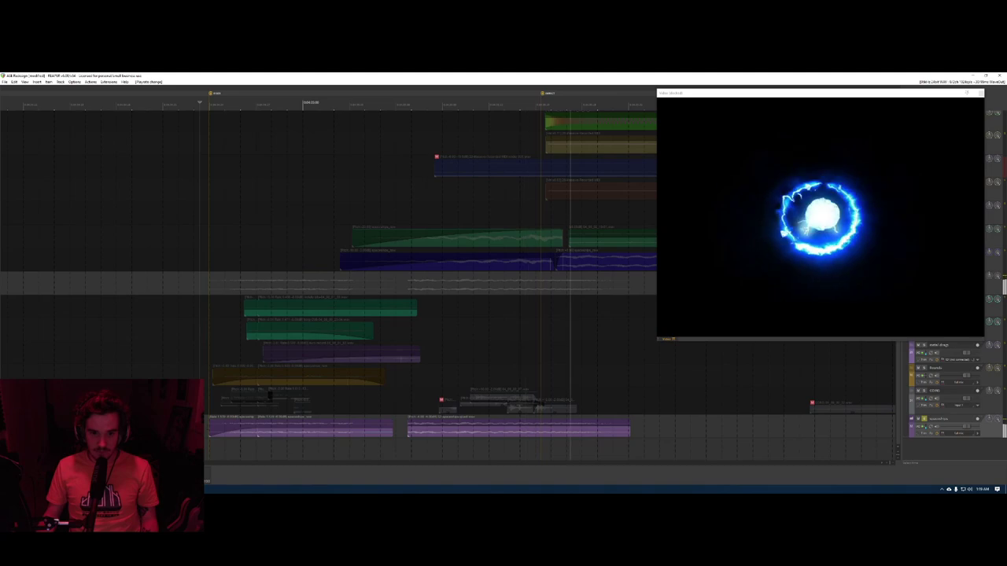
pyautogui.press('space')
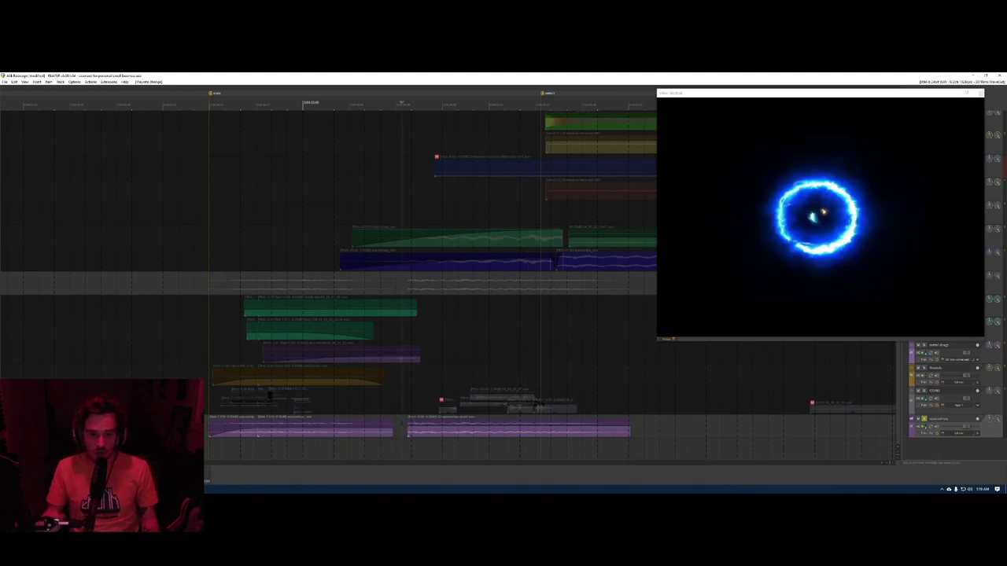
pyautogui.press('space')
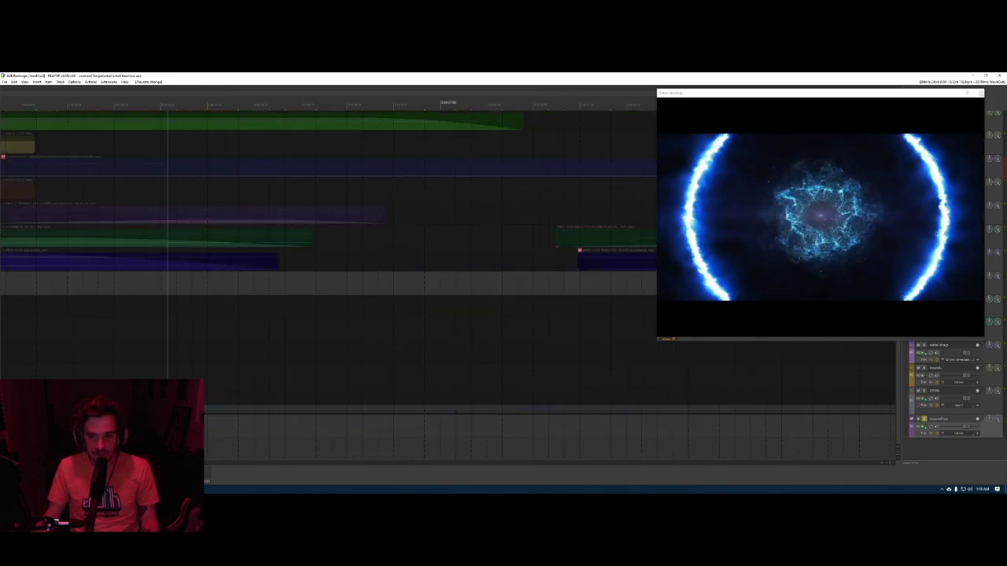
# - Open the lowest purple track's FX chain, examine the Effect Rack modules from SIE-Q down to Decapitator, and close it
pyautogui.press('space')
pyautogui.hscroll(-2, 399, 430)
pyautogui.hscroll(-3, 399, 430)
pyautogui.click(517, 102)
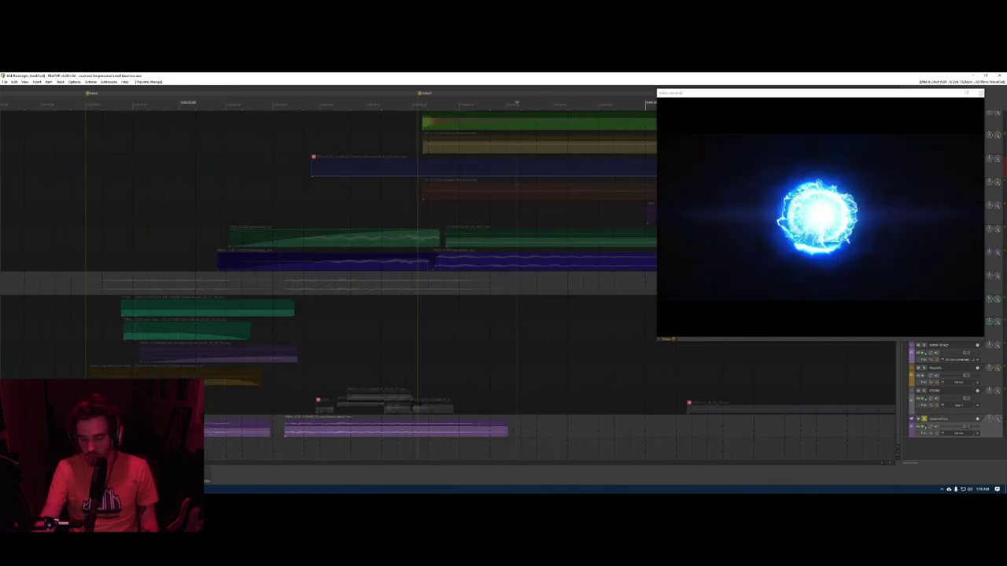
pyautogui.press('f')
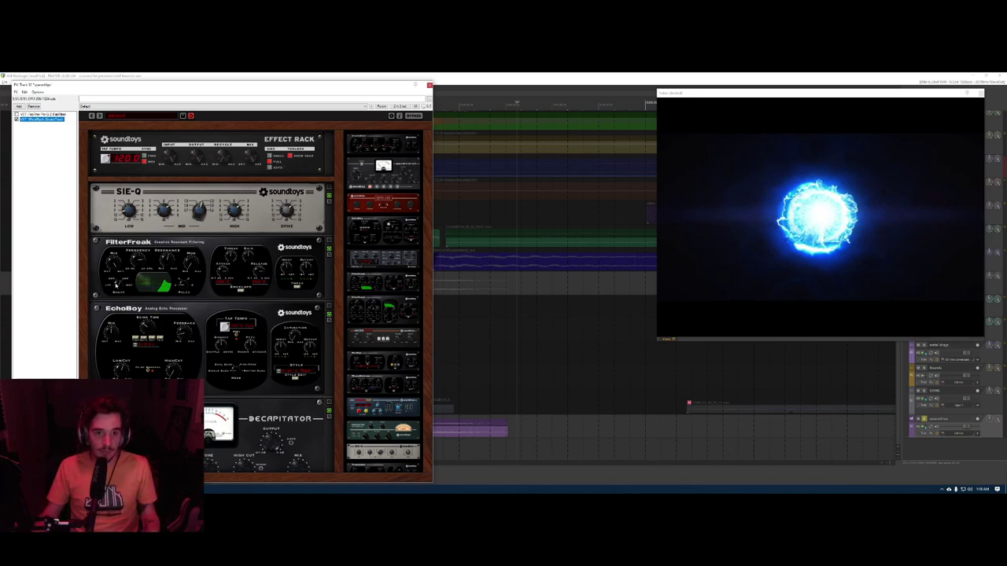
pyautogui.moveTo(338, 218); pyautogui.dragTo(292, 166)
pyautogui.moveTo(340, 206); pyautogui.dragTo(340, 256)
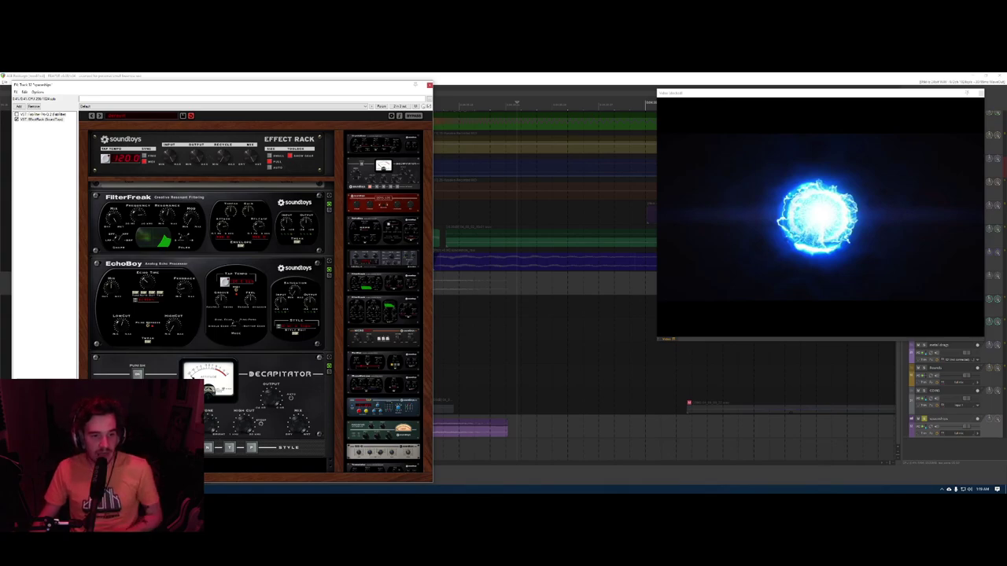
pyautogui.click(429, 85)
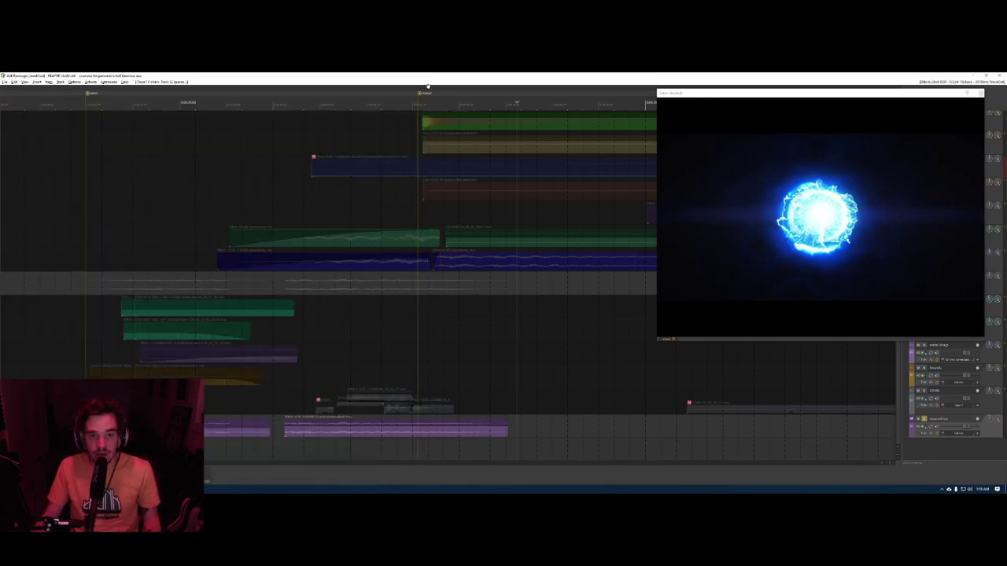
# - Solo the whole PRE BURST folder instead of the lowest purple track, and move the video window off the track controls
pyautogui.press('[')
pyautogui.press('[')
pyautogui.press('s')
pyautogui.click(739, 244)
pyautogui.moveTo(732, 97); pyautogui.dragTo(649, 96)
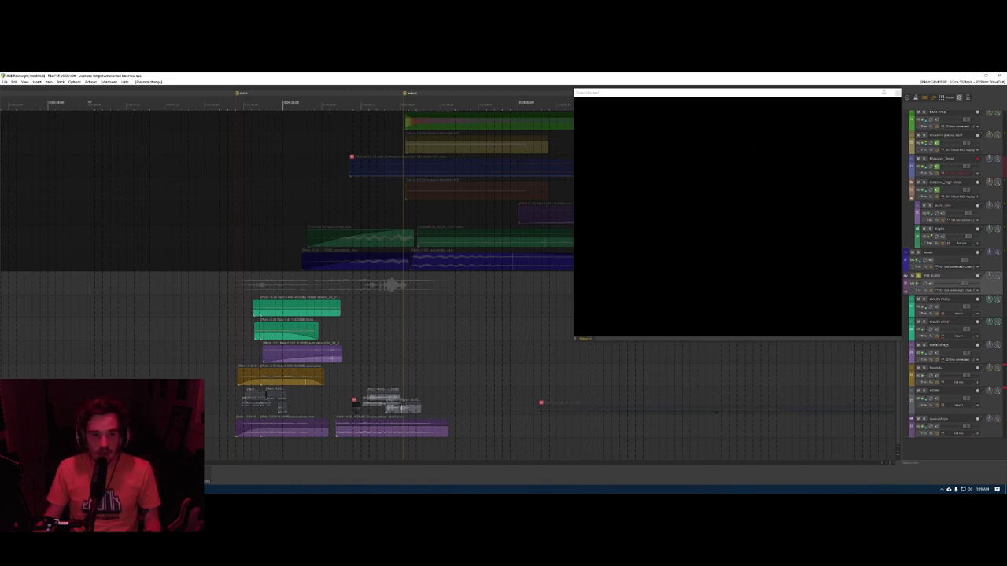
# - Also solo the green and blue tracks directly above the PRE BURST folder, and mute their clips after the second marker
pyautogui.click(261, 239)
pyautogui.press('F6')
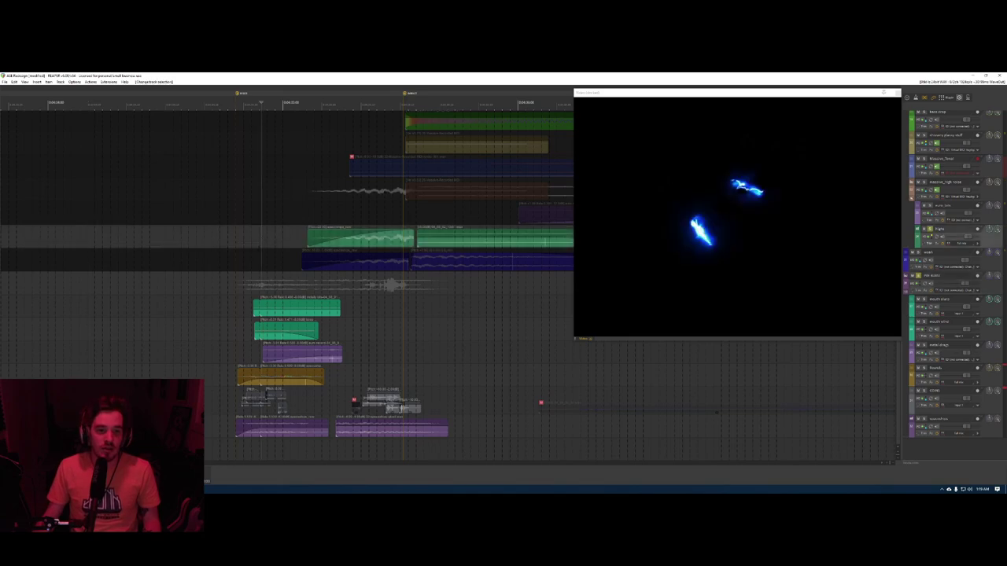
pyautogui.click(252, 258)
pyautogui.press('F6')
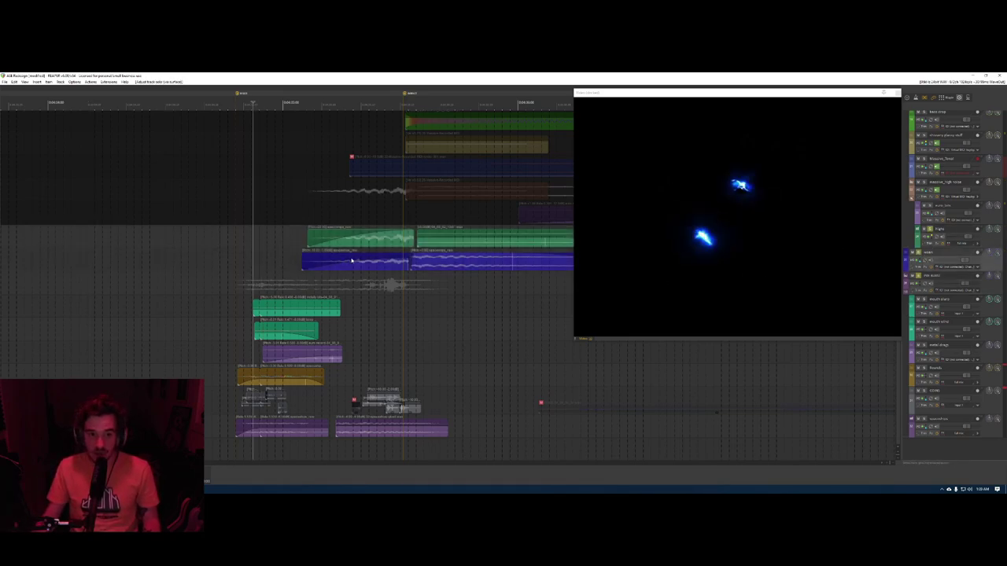
pyautogui.moveTo(487, 289); pyautogui.dragTo(469, 234)
pyautogui.press('m')
# - Play the PRE BURST folder together with the green and blue tracks from before the first marker
pyautogui.click(229, 237)
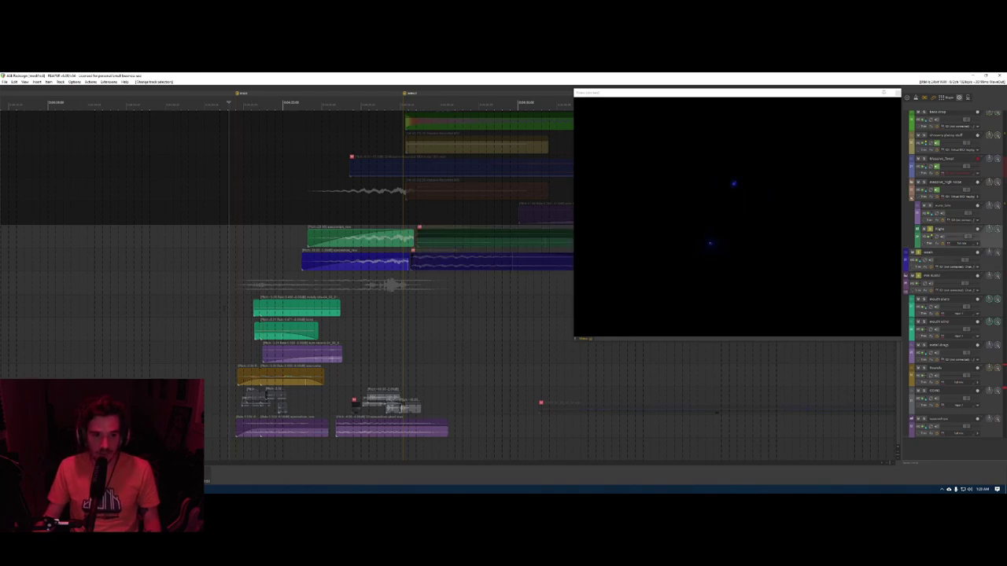
pyautogui.click(225, 308)
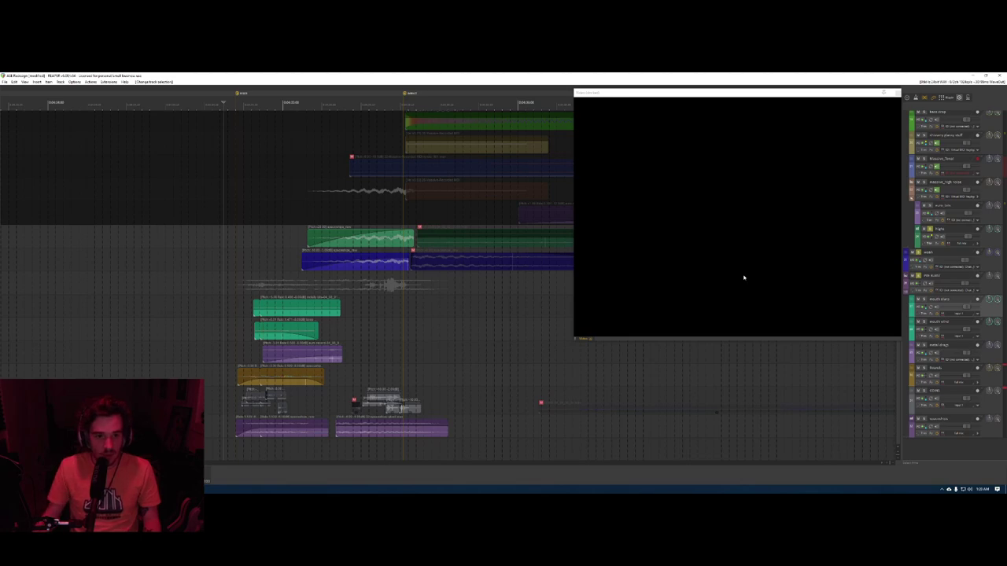
pyautogui.click(185, 236)
pyautogui.press('space')
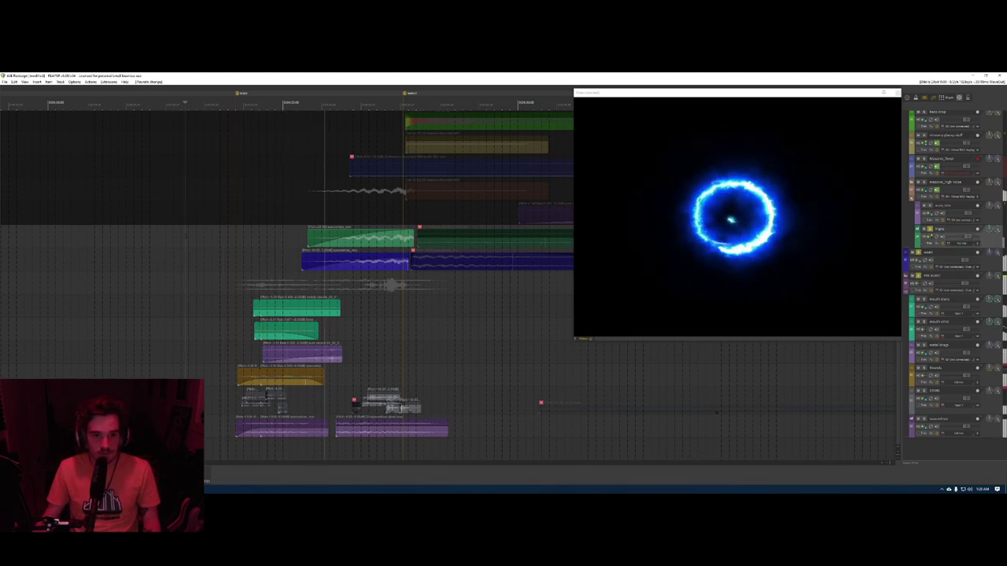
pyautogui.press('space')
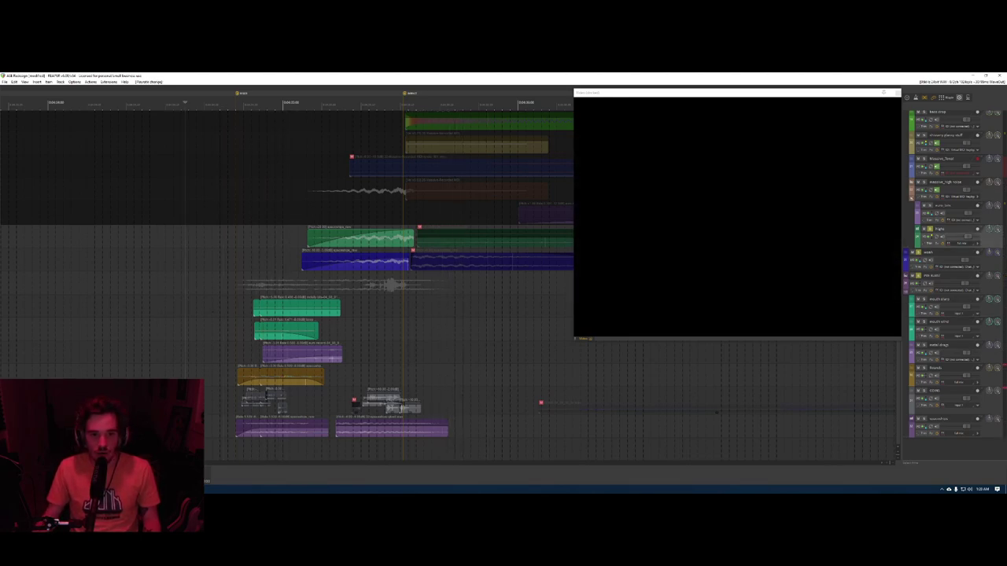
# - Clear all solos, solo only the green and blue tracks above the PRE BURST folder, and audition them
pyautogui.hotkey('alt', 'F6')
pyautogui.click(271, 241)
pyautogui.press('F6')
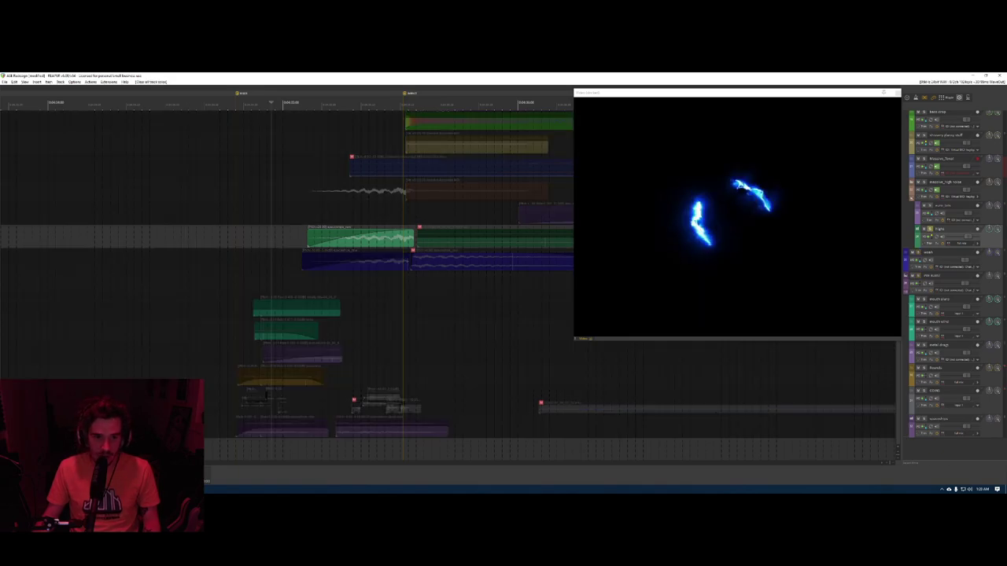
pyautogui.click(254, 258)
pyautogui.press('F6')
pyautogui.press('space')
pyautogui.press('space')
# - Show all track envelopes and examine the blue track's Tempo / Tremolator envelope leading up to the second marker
pyautogui.press('v')
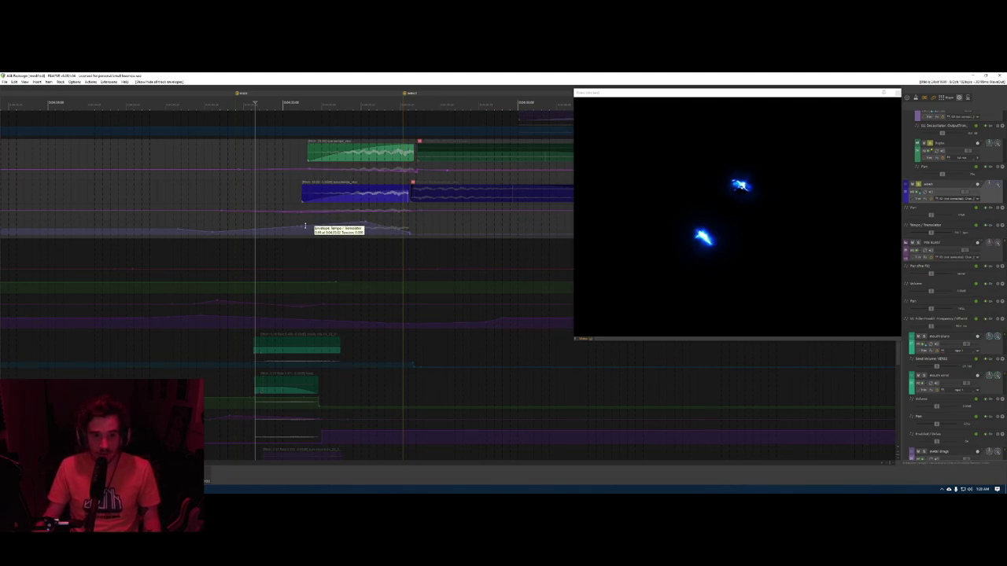
pyautogui.click(288, 198)
pyautogui.press('F6')
pyautogui.press('F6')
pyautogui.click(276, 197)
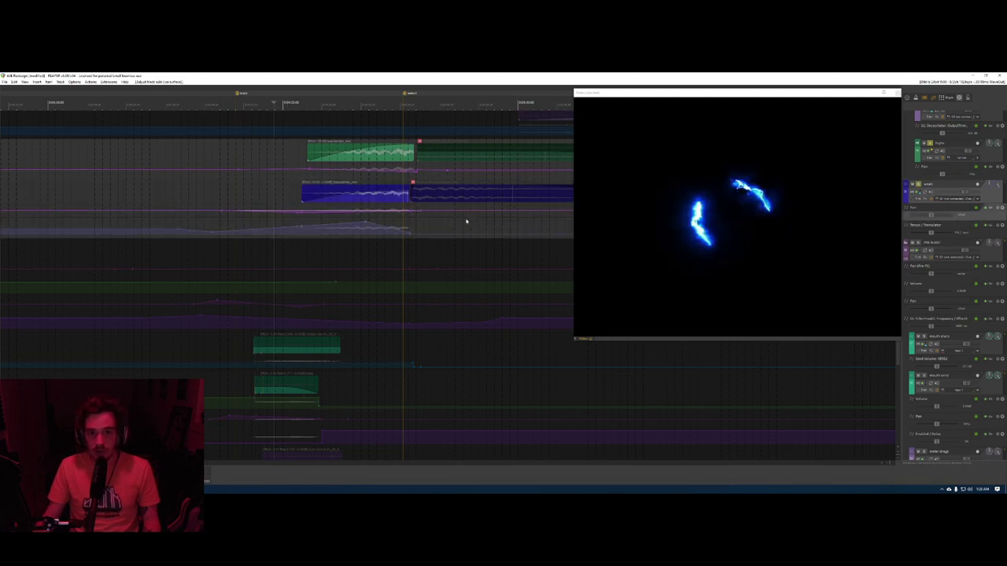
pyautogui.click(466, 222)
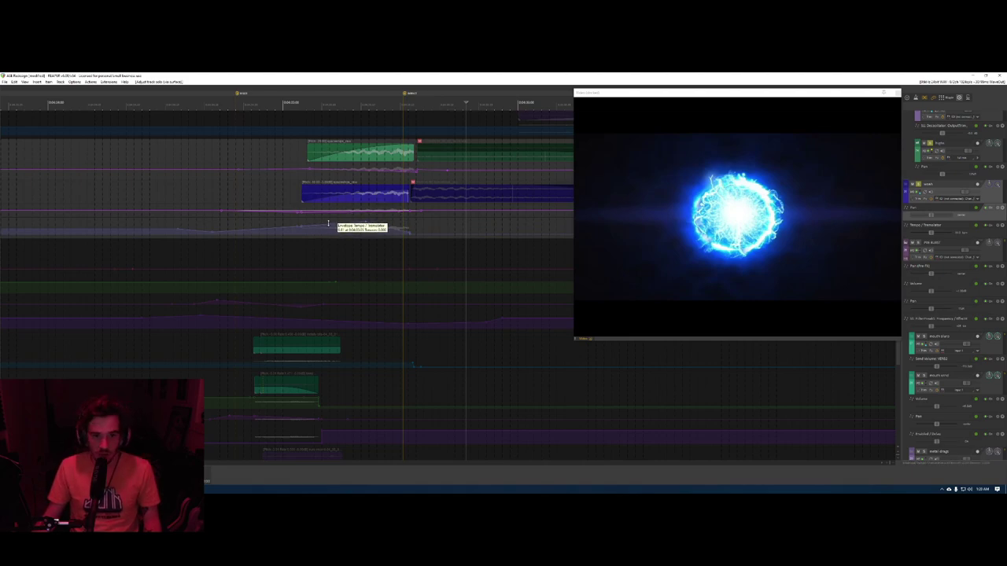
pyautogui.click(264, 193)
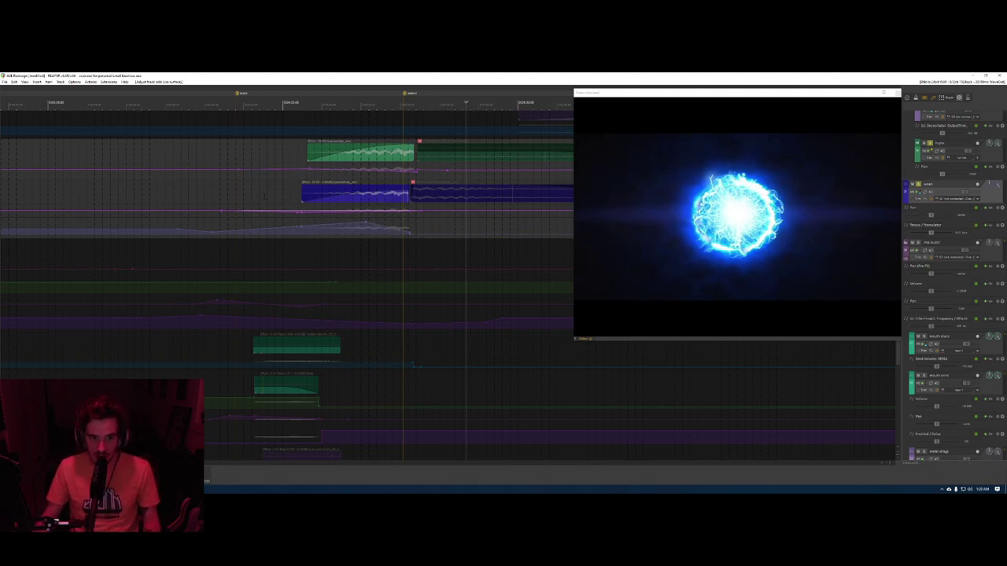
# - Add the PRE BURST folder to the soloed green and blue tracks, audition them, and hide all track envelopes
pyautogui.press('s')
pyautogui.scroll(-2, 236, 292)
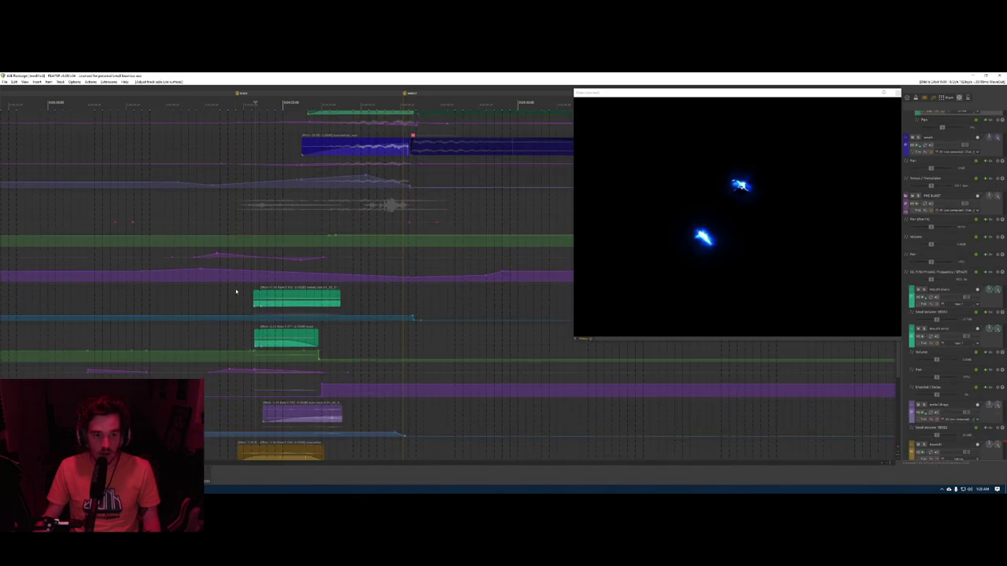
pyautogui.scroll(2, 440, 242)
pyautogui.press('space')
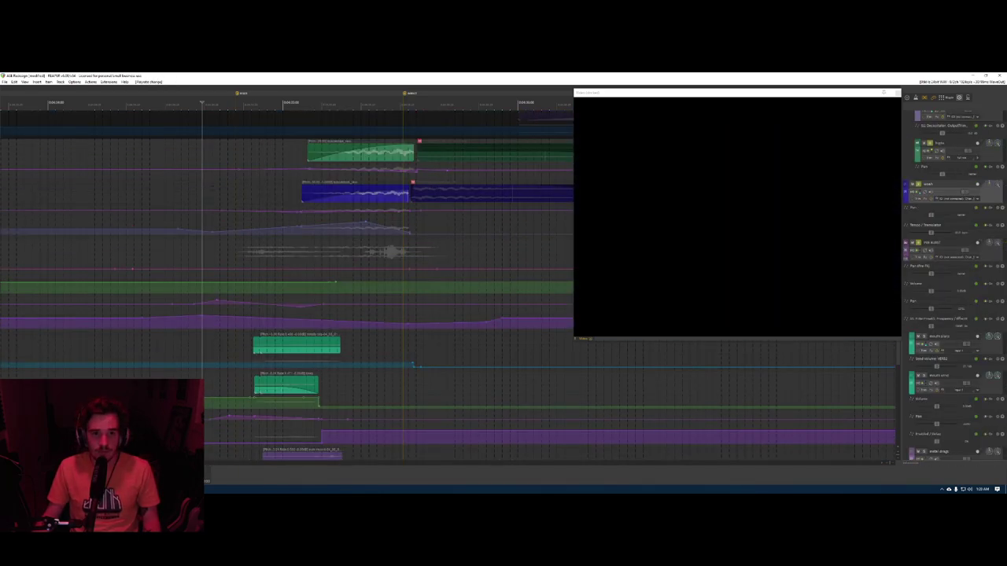
pyautogui.hotkey('ctrl', 'l')
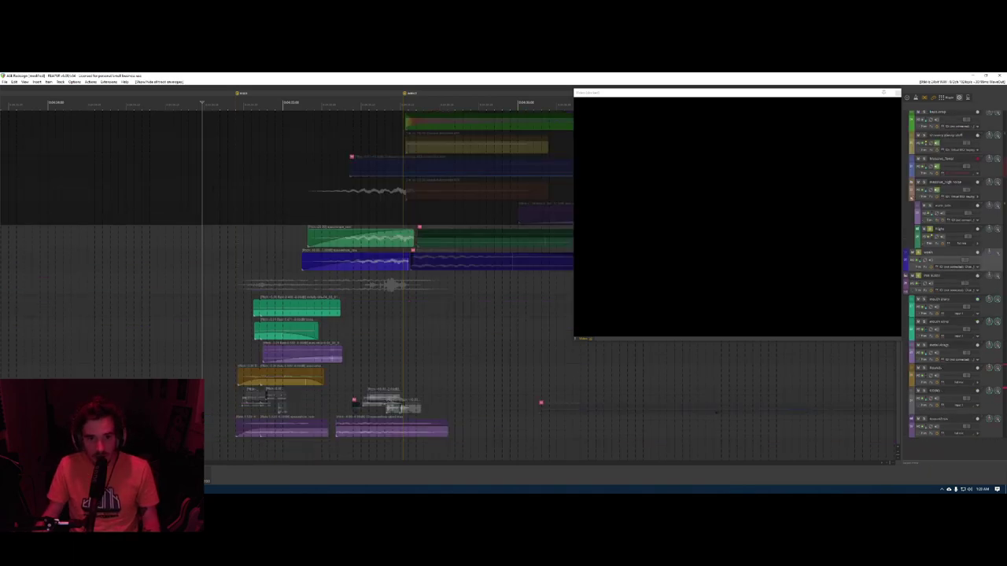
# - Unmute the green and blue tracks' clips after the second marker, and clear all solos
pyautogui.moveTo(487, 242); pyautogui.dragTo(375, 288)
pyautogui.click(375, 288)
pyautogui.press('m')
pyautogui.click(304, 285)
pyautogui.hotkey('alt', 's')
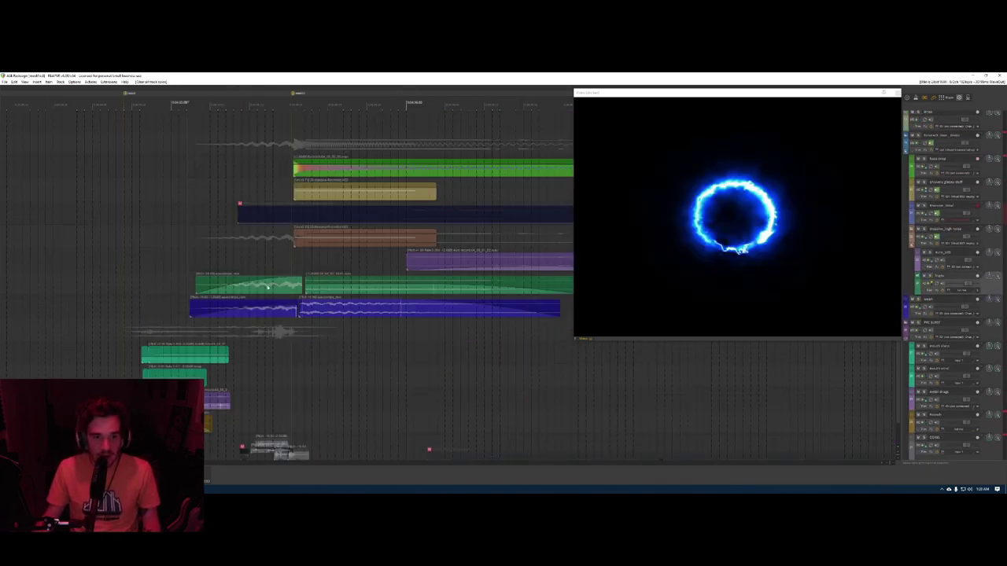
# - Solo the bright green bass drop track and place the cursor just before the second marker
pyautogui.scroll(1, 306, 283)
pyautogui.scroll(-2, 306, 283)
pyautogui.press('-')
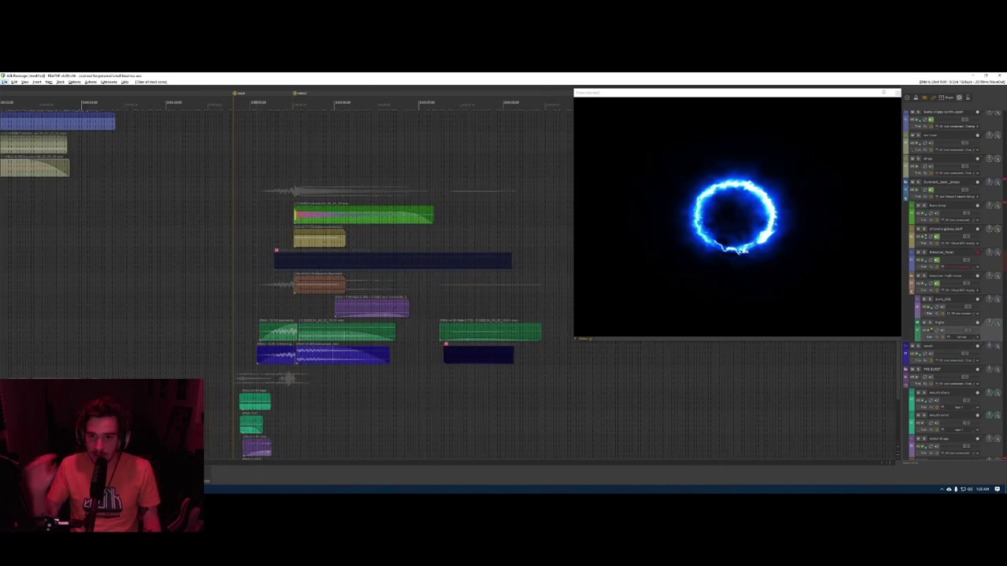
pyautogui.click(290, 214)
pyautogui.press('s')
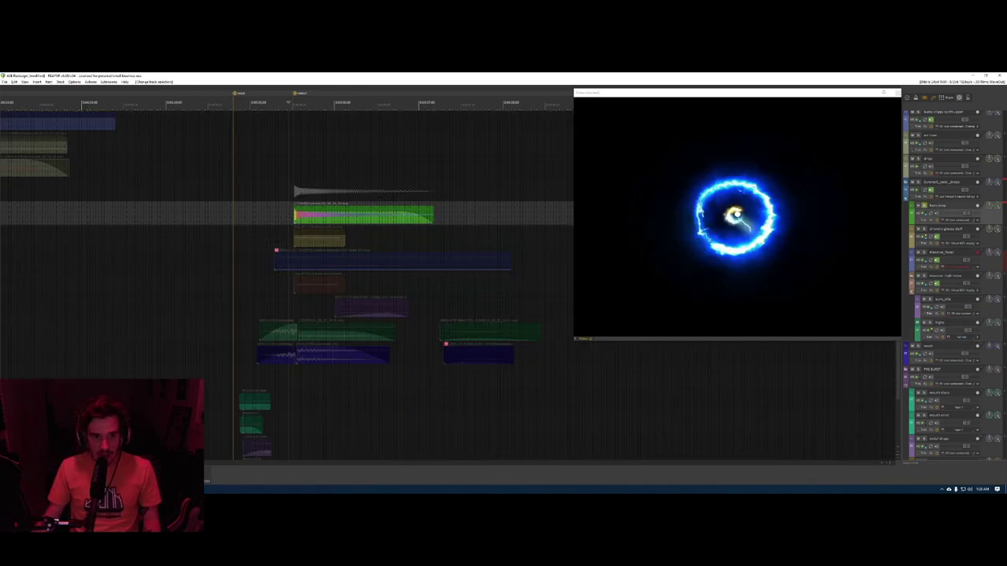
pyautogui.scroll(2, 318, 251)
pyautogui.press('Left')
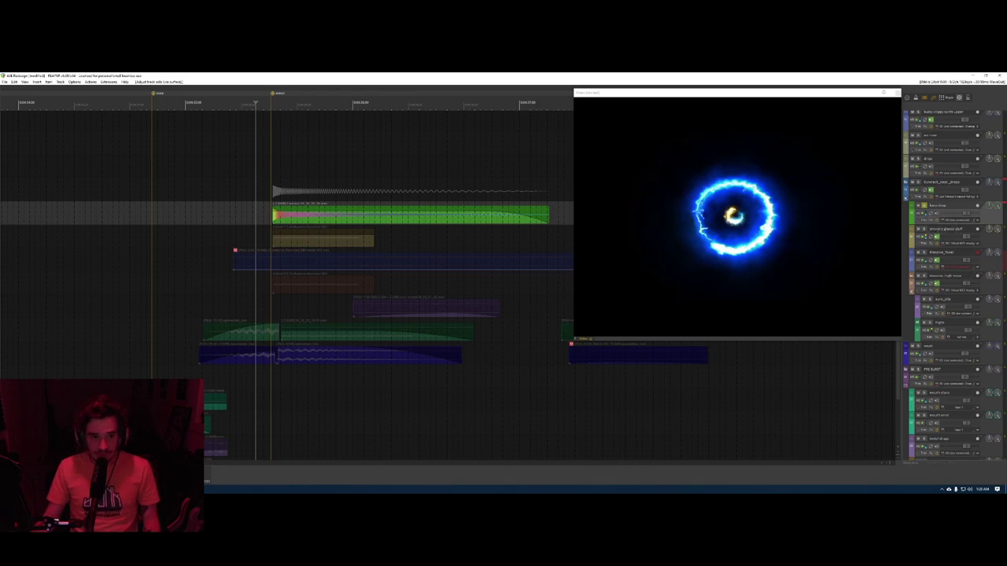
# - Open the bass drop track's Pro-Q 2, Effect Rack, Pro-C 2 and Transient Shaper windows, examine their settings, and close them
pyautogui.press('f')
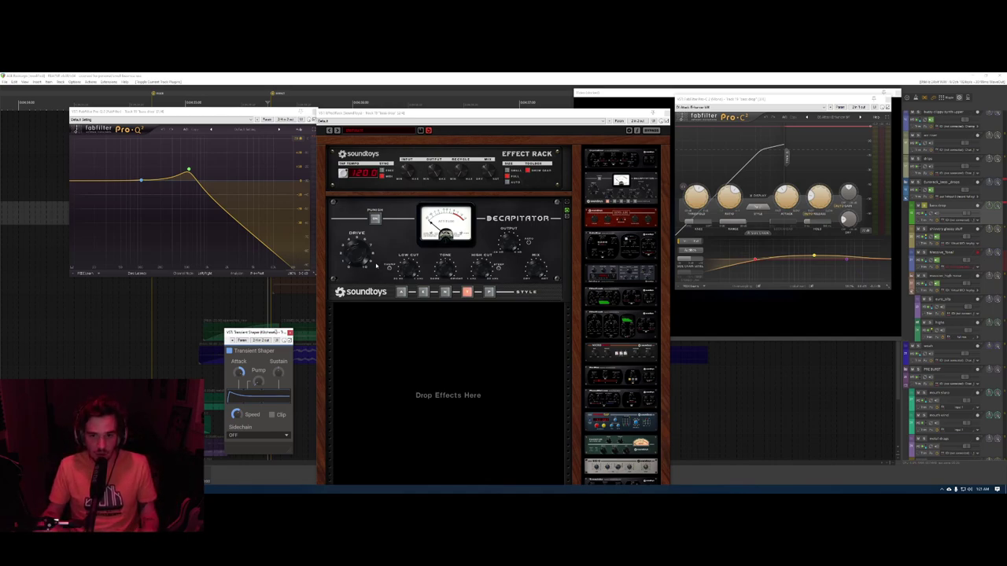
pyautogui.click(668, 115)
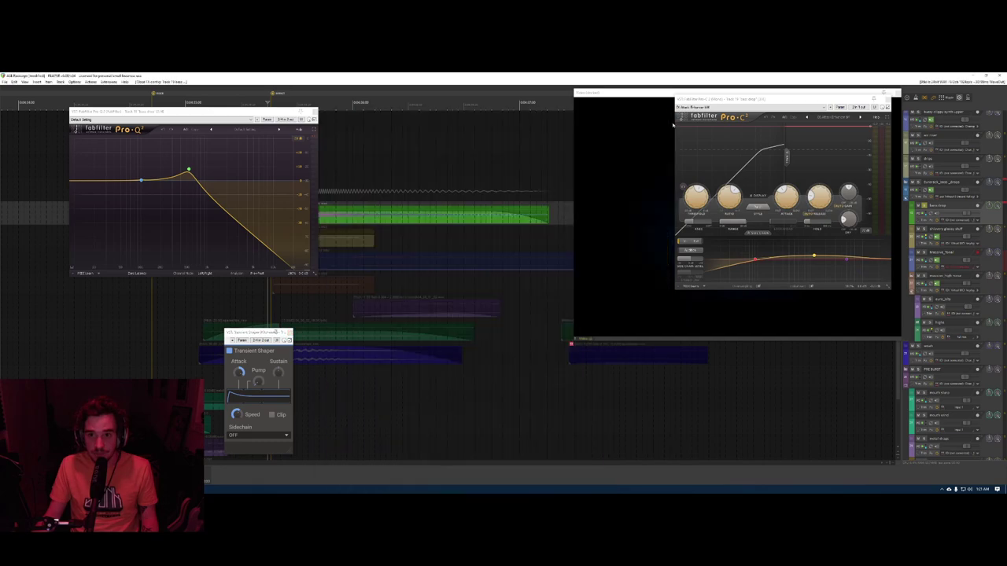
pyautogui.moveTo(719, 98); pyautogui.dragTo(489, 121)
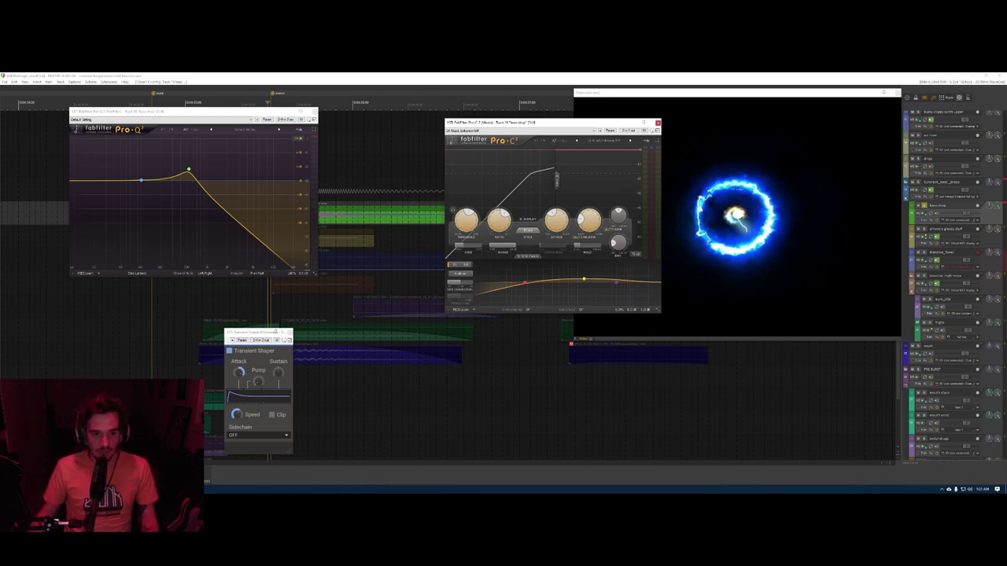
pyautogui.click(290, 333)
pyautogui.click(315, 114)
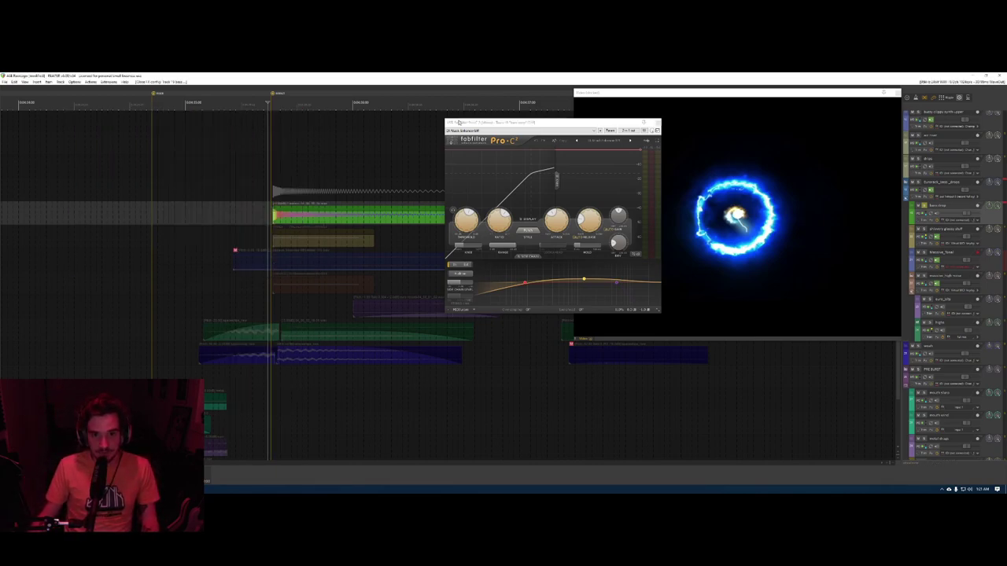
pyautogui.click(658, 124)
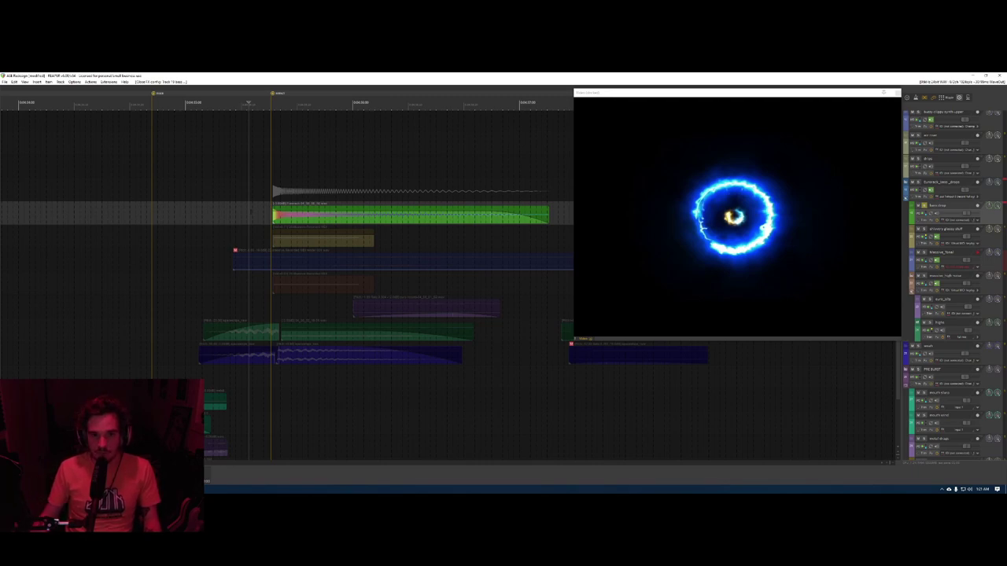
# - Play the soloed bass drop against the video from just before the second marker
pyautogui.scroll(-2, 249, 103)
pyautogui.press('space')
pyautogui.press('Escape')
pyautogui.press('space')
pyautogui.click(242, 103)
pyautogui.press('space')
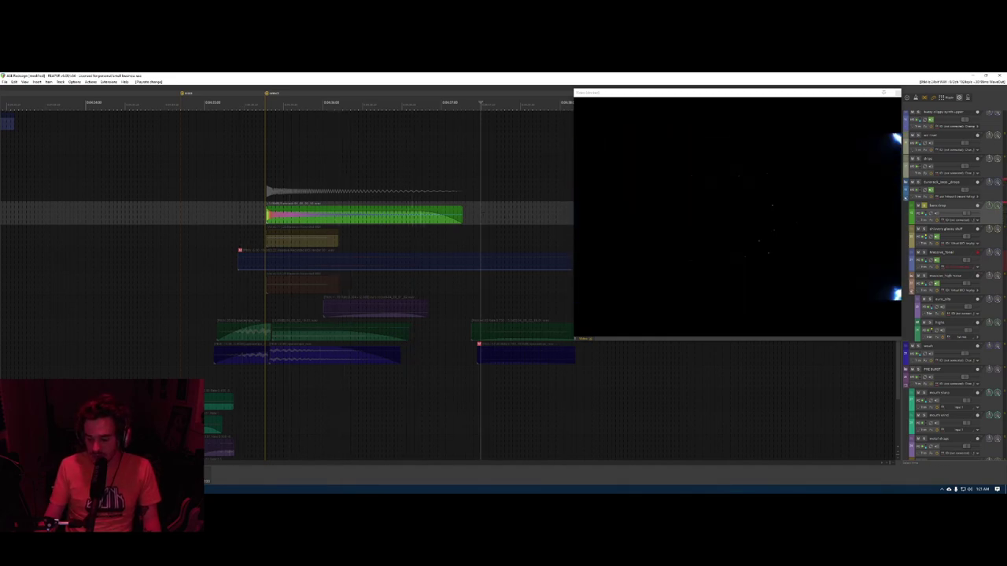
# - Show all track envelopes, hide the video window, and play the bass drop from the start of its volume ramp
pyautogui.press('v')
pyautogui.click(643, 254)
pyautogui.press('Escape')
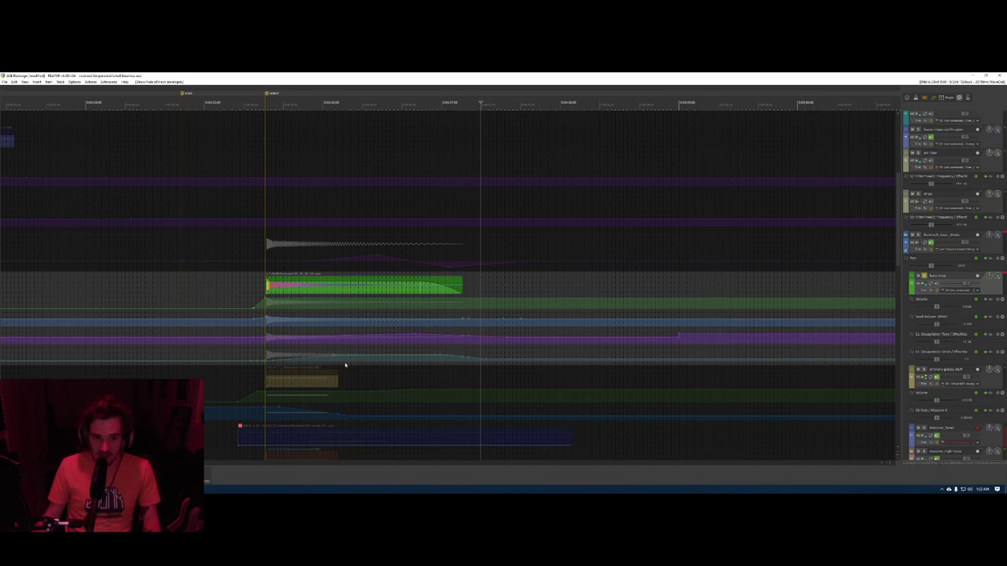
pyautogui.click(252, 293)
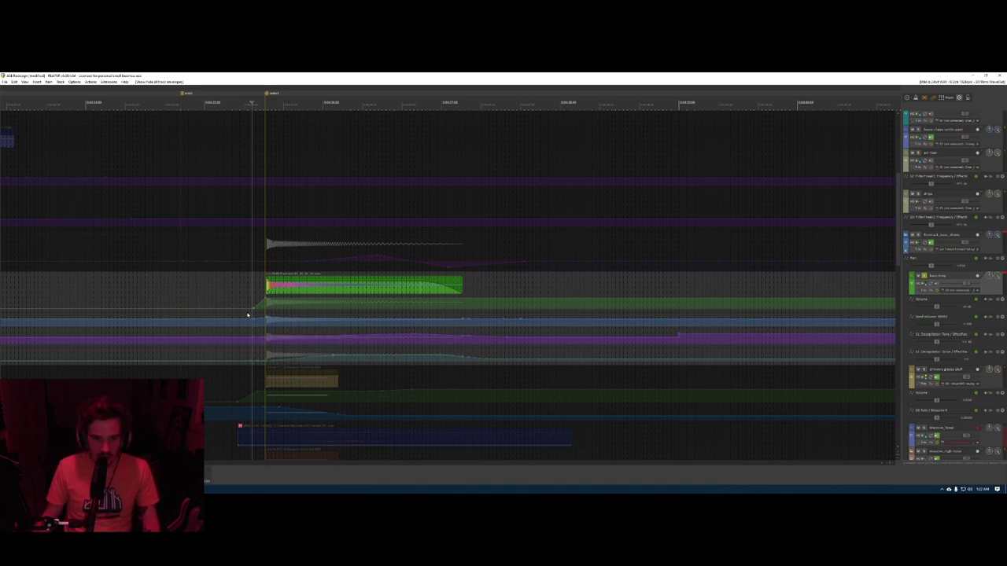
pyautogui.press('space')
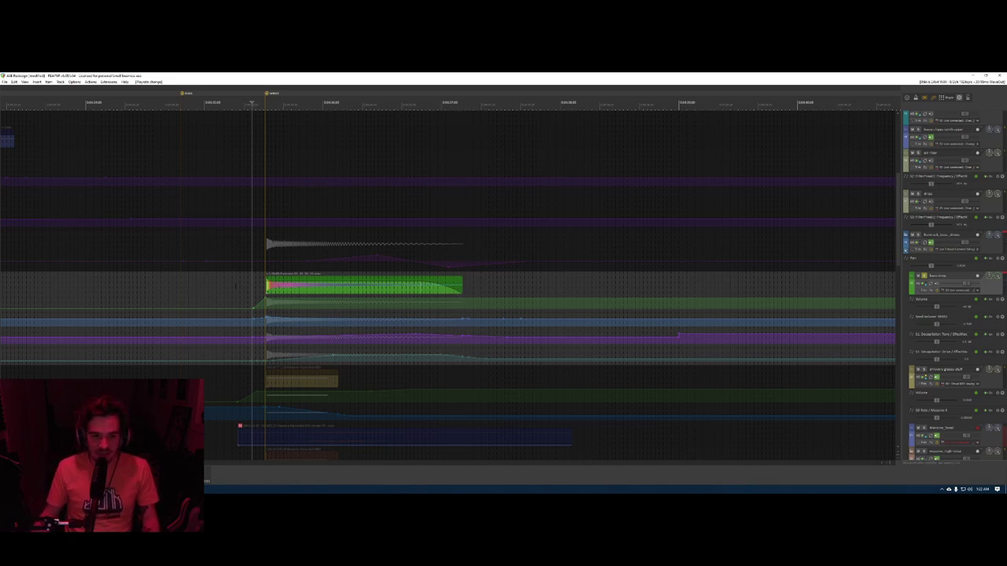
# - Try raising the start of the bass drop's Decapitator Drive envelope at the second marker, audition it, and undo the change
pyautogui.moveTo(332, 355); pyautogui.dragTo(265, 350)
pyautogui.press('space')
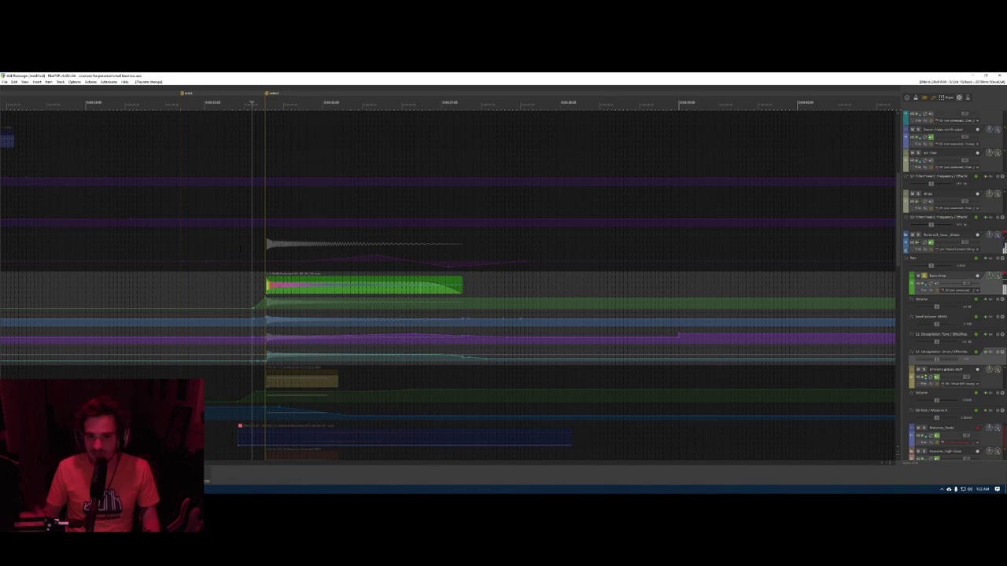
pyautogui.press('space')
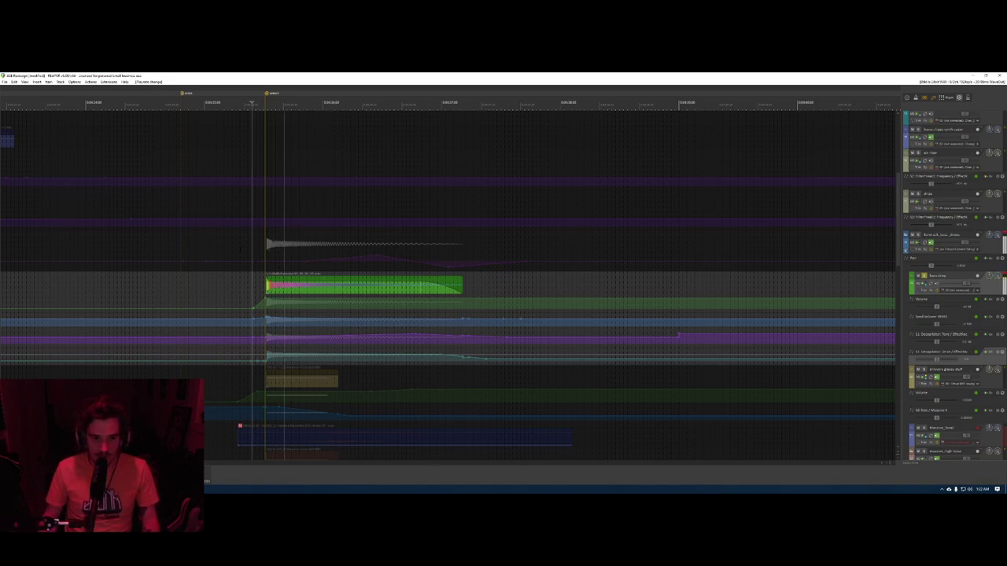
pyautogui.press('space')
pyautogui.hotkey('ctrl', 'z')
pyautogui.hotkey('ctrl', 'z')
pyautogui.press('space')
pyautogui.press('space')
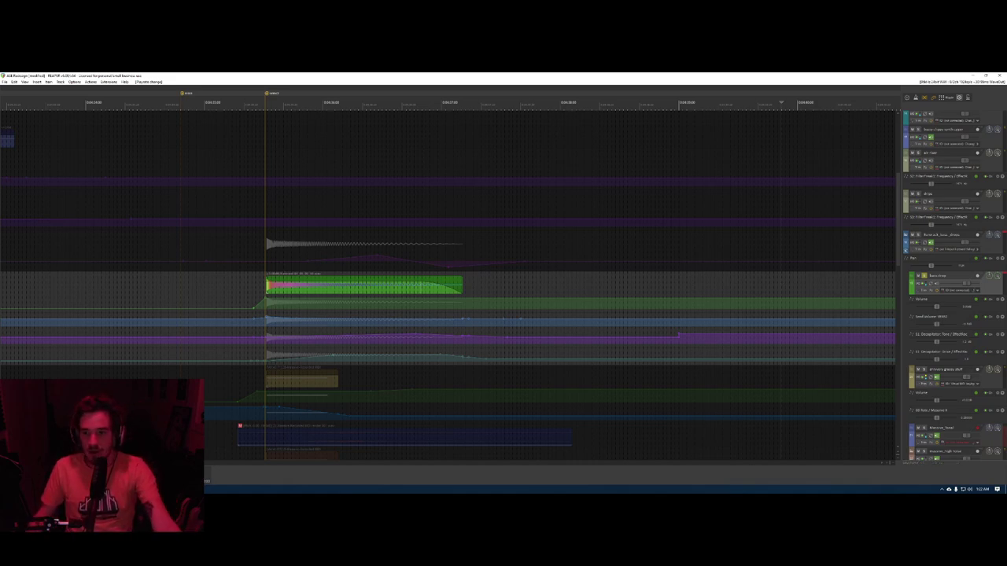
# - Hide all track envelopes, solo the shimmery glassy track, and audition it with its Massive X synth open
pyautogui.click(614, 303)
pyautogui.hotkey('shift', 'v')
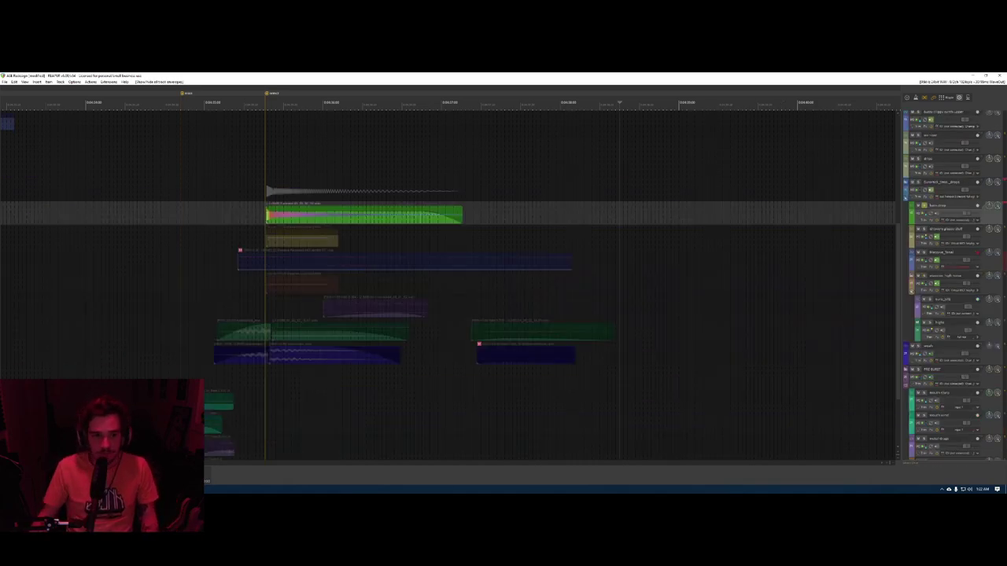
pyautogui.click(929, 236)
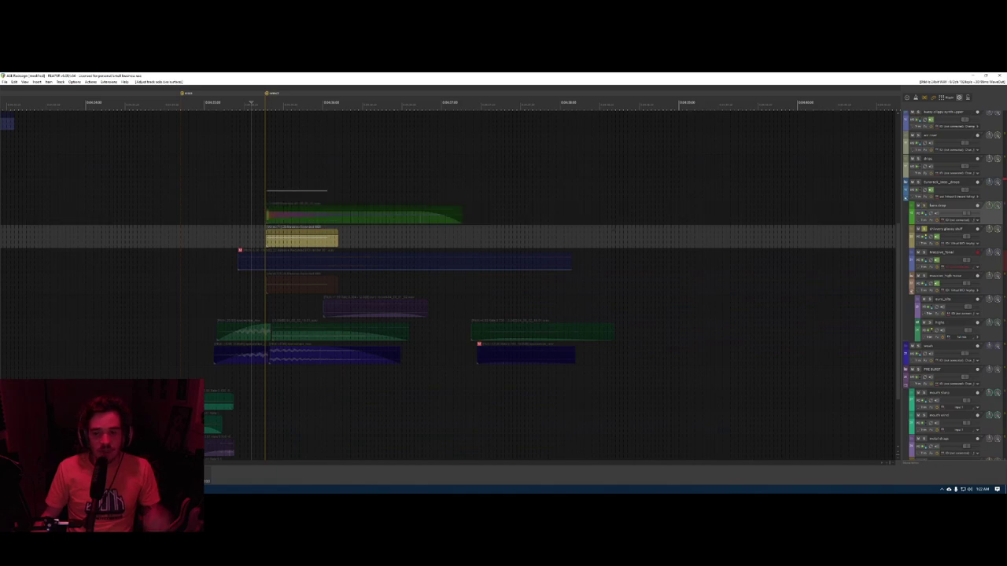
pyautogui.click(839, 241)
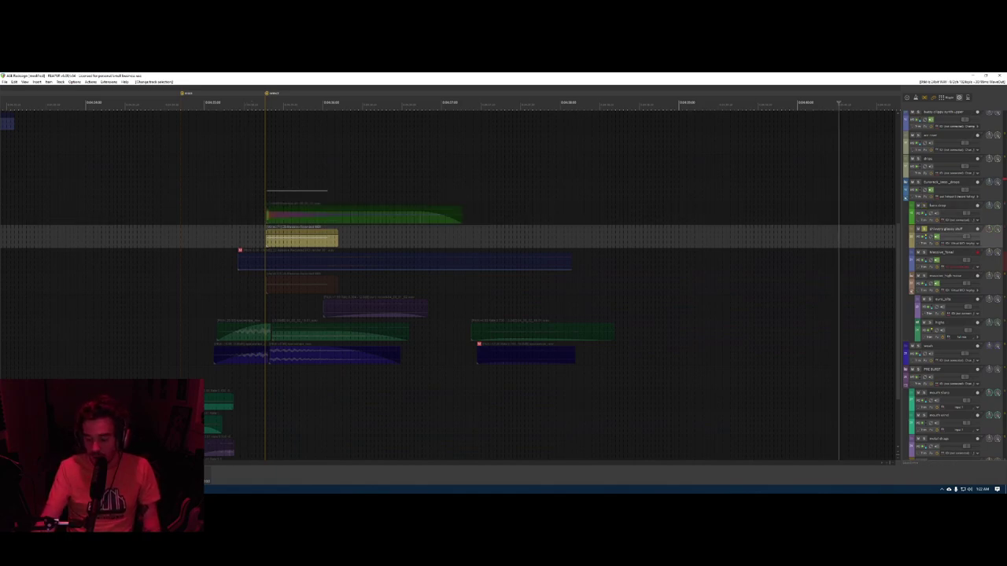
pyautogui.click(922, 236)
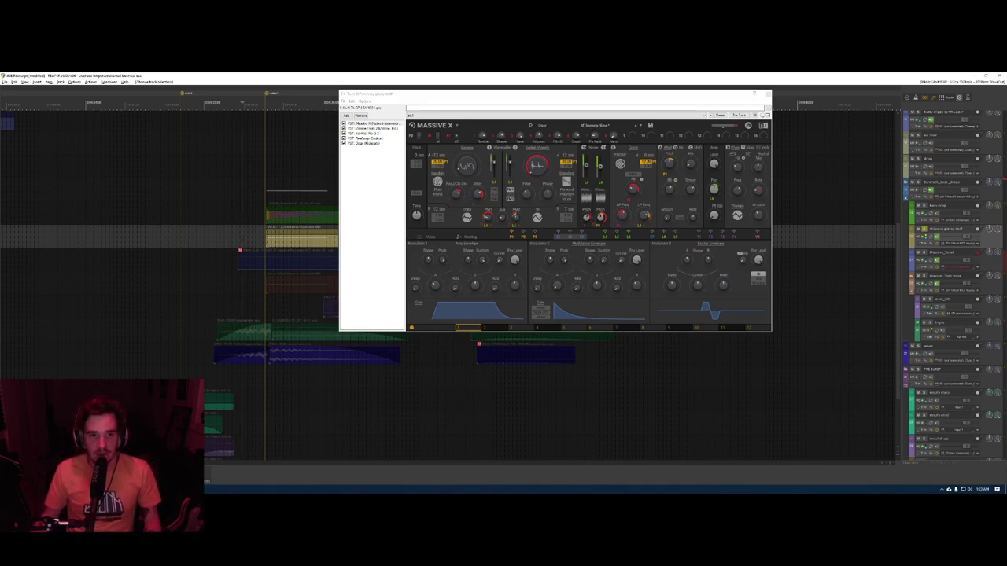
pyautogui.press('space')
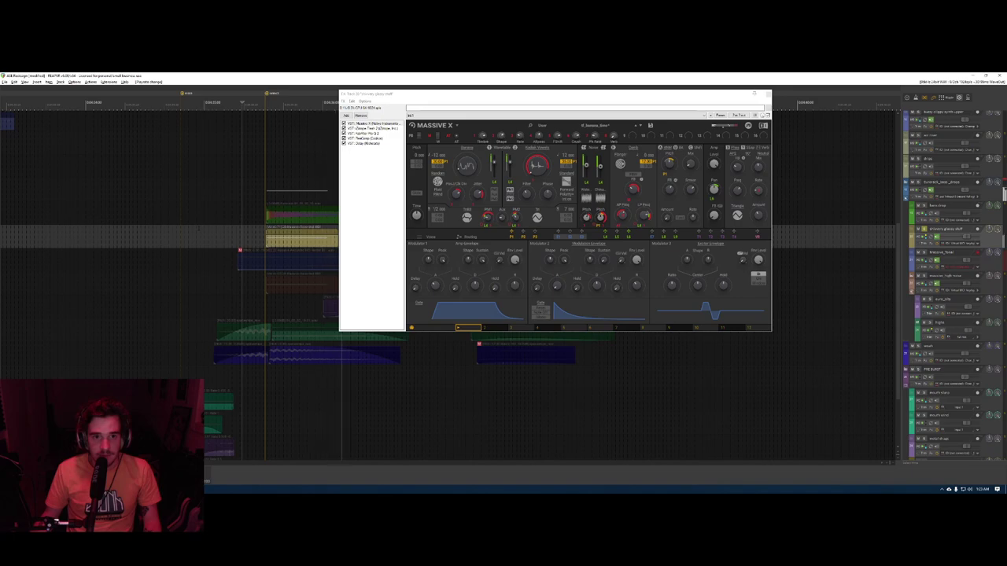
# - Bypass the effects after Massive X, play the dry synth, and examine its LFO modulators
pyautogui.click(344, 128)
pyautogui.click(344, 139)
pyautogui.click(229, 225)
pyautogui.press('space')
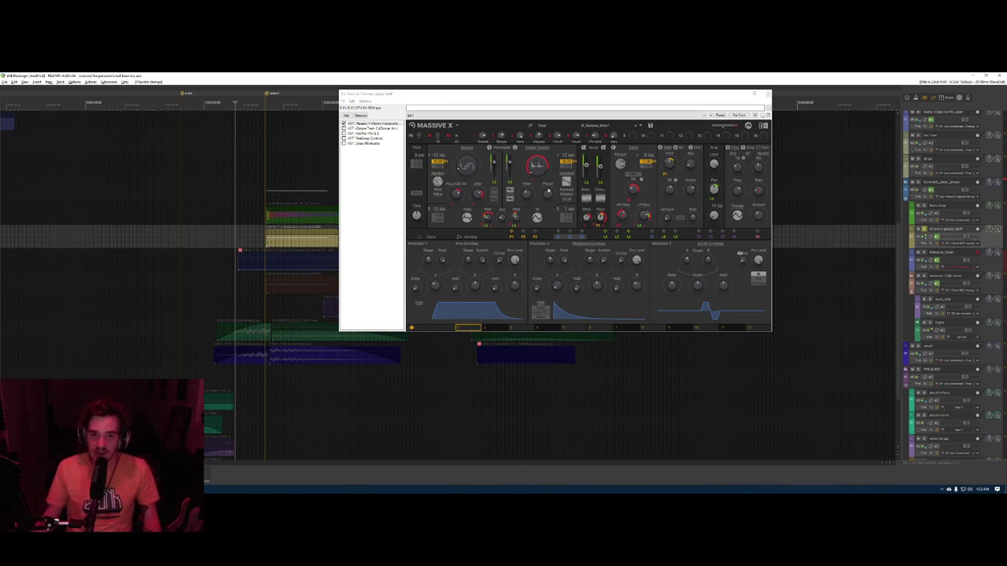
pyautogui.click(619, 236)
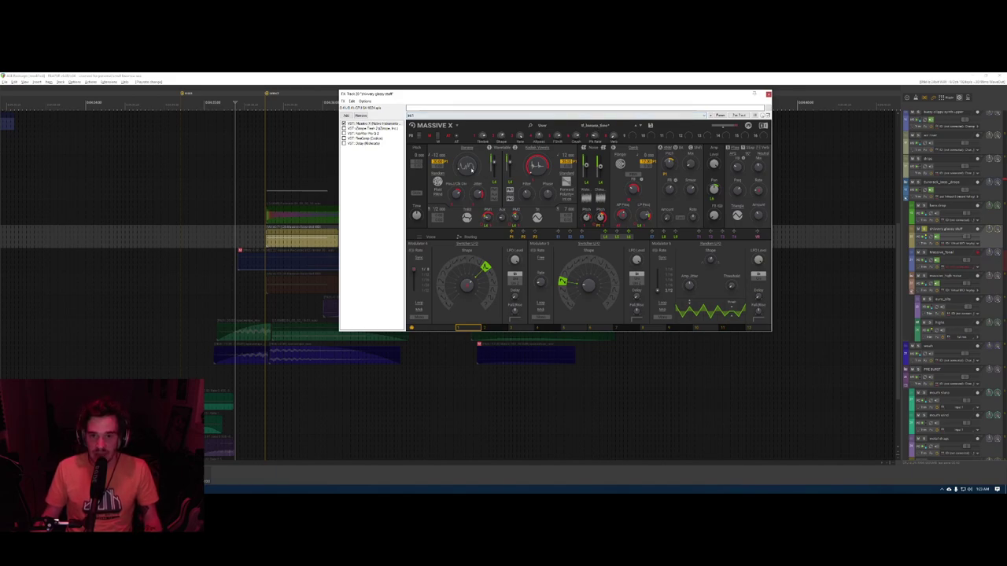
# - Enable Trash 2 on the shimmery glassy track and audition the sound through its distortion
pyautogui.click(369, 128)
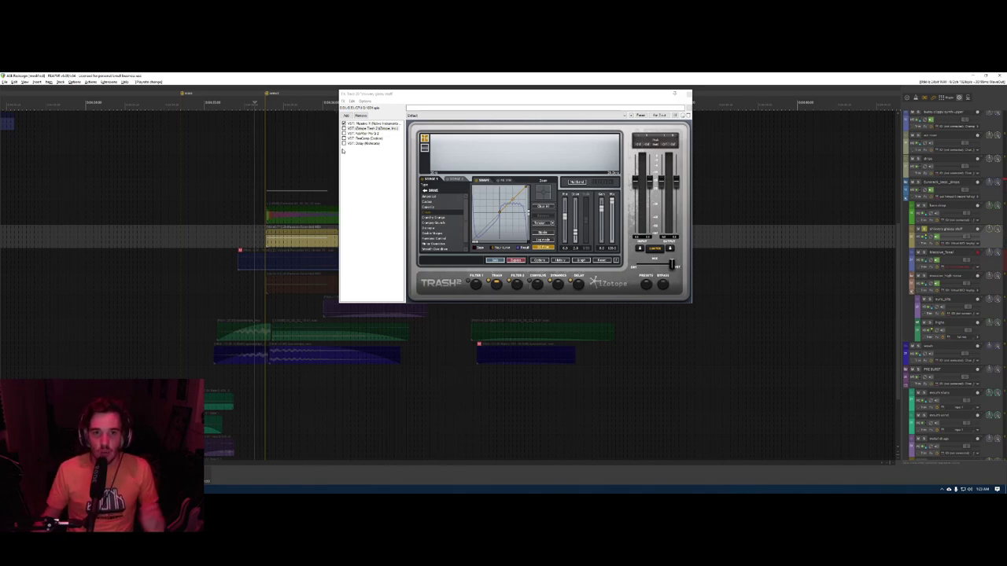
pyautogui.click(371, 129)
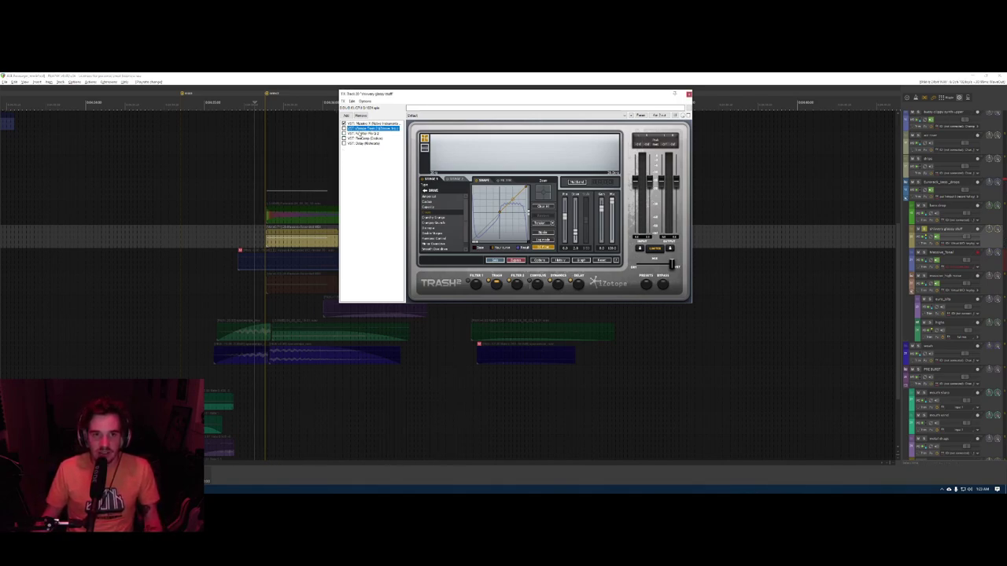
pyautogui.click(344, 128)
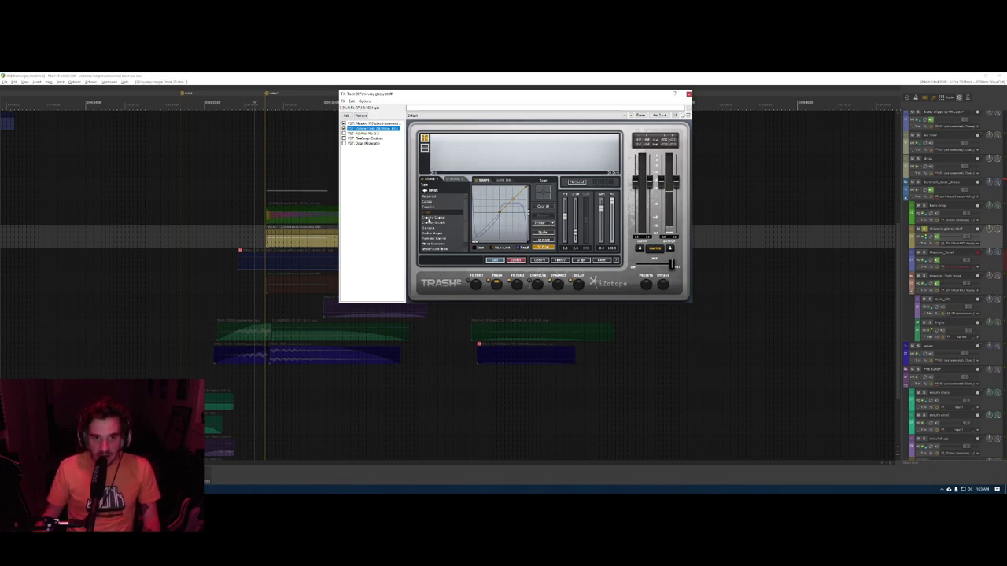
pyautogui.press('space')
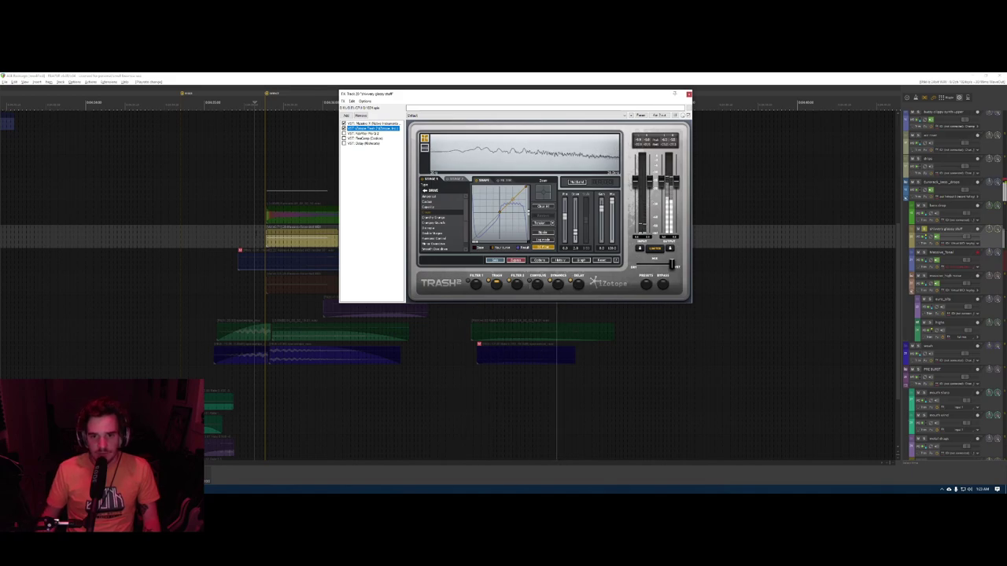
pyautogui.press('space')
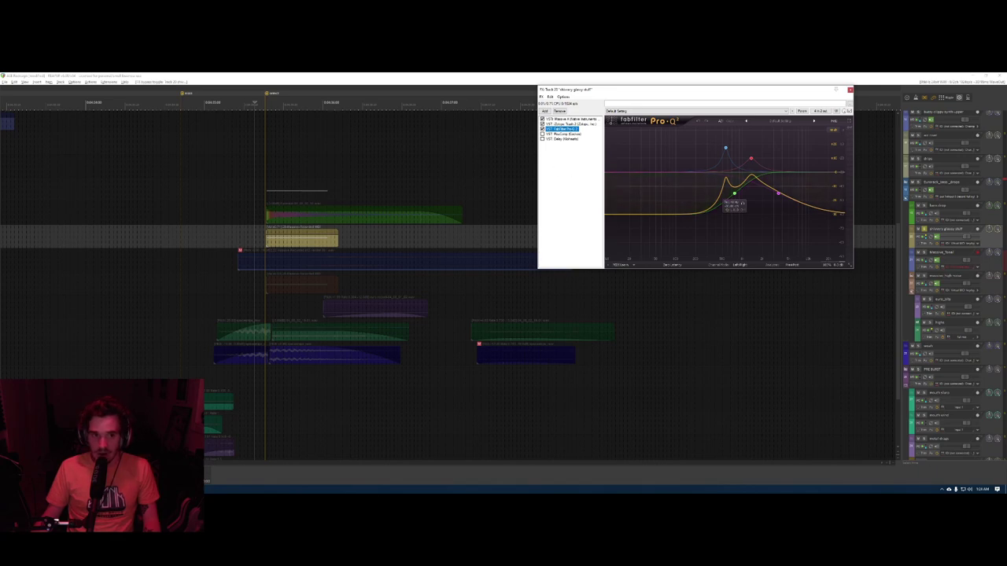
# - Enable ReaComp and the 200 ms Delay on the shimmery glassy track and play it through the full effect chain
pyautogui.click(556, 134)
pyautogui.click(558, 140)
pyautogui.click(558, 135)
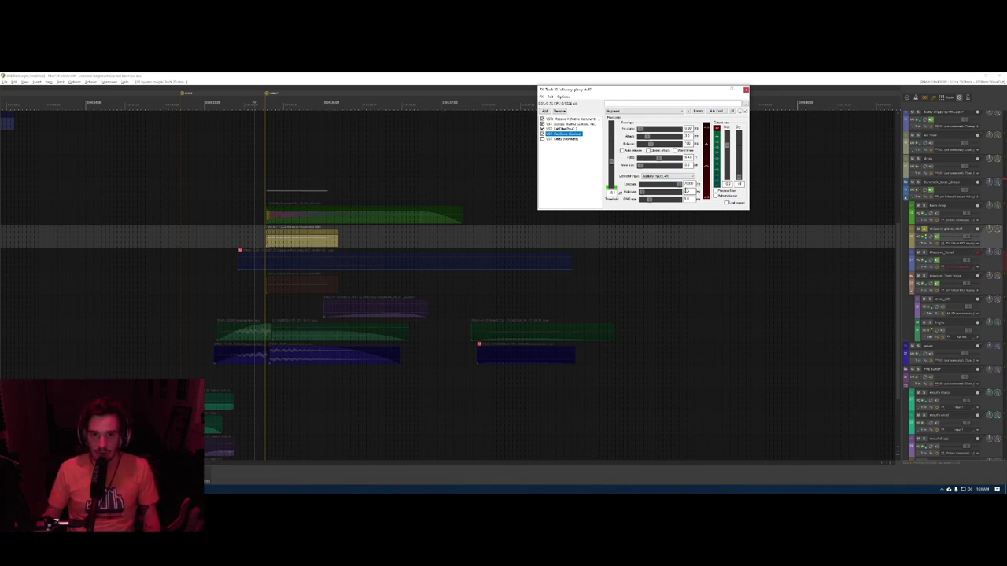
pyautogui.click(563, 138)
pyautogui.click(542, 139)
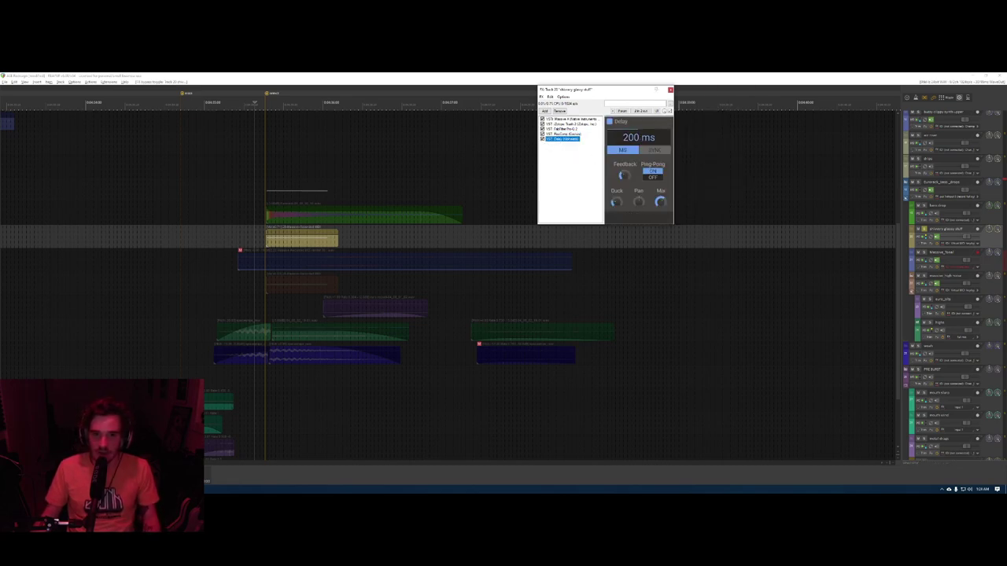
pyautogui.click(233, 233)
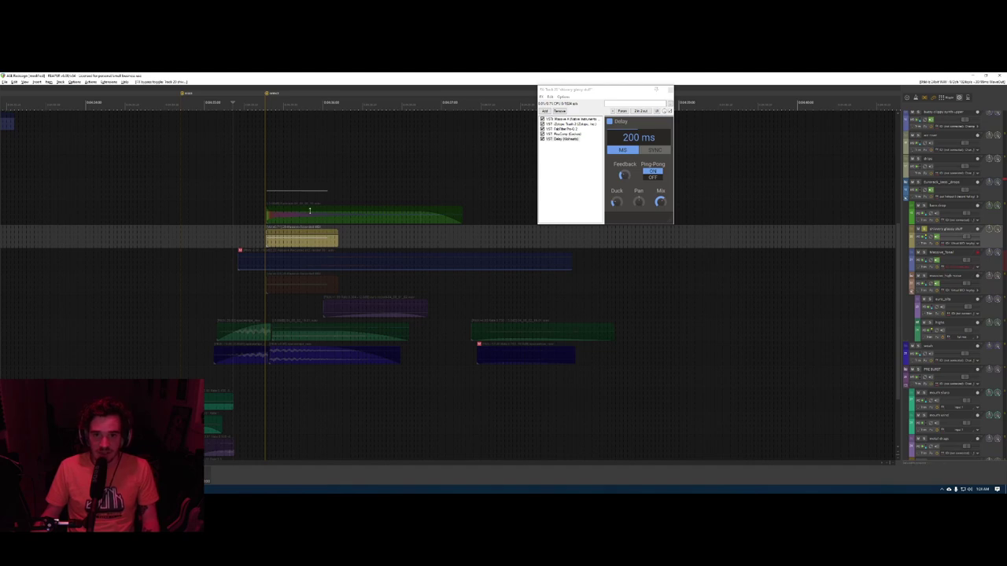
pyautogui.press('space')
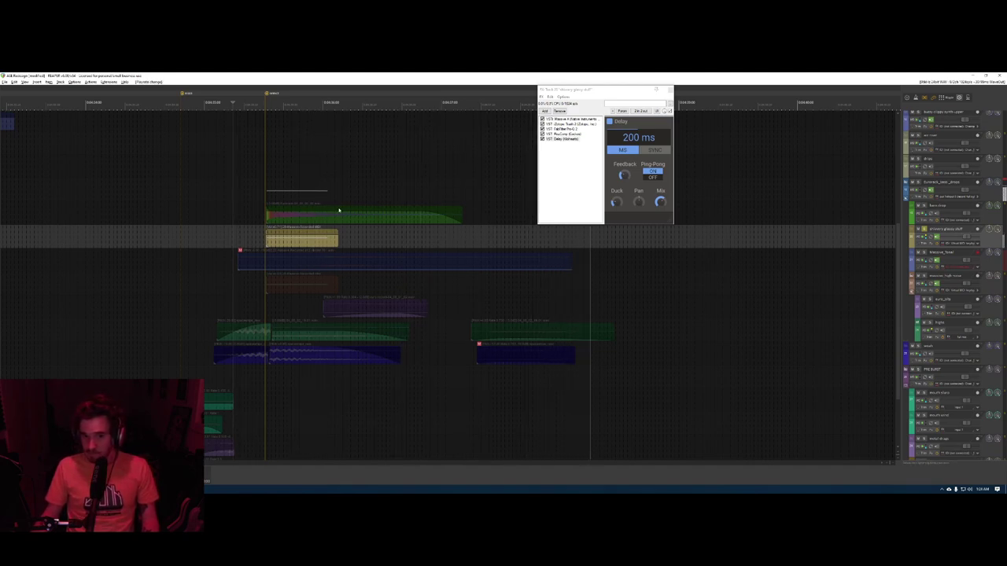
# - Compare the shimmery glassy track with Pro-Q 2 bypassed and active, keeping ReaComp and Delay bypassed
pyautogui.click(570, 124)
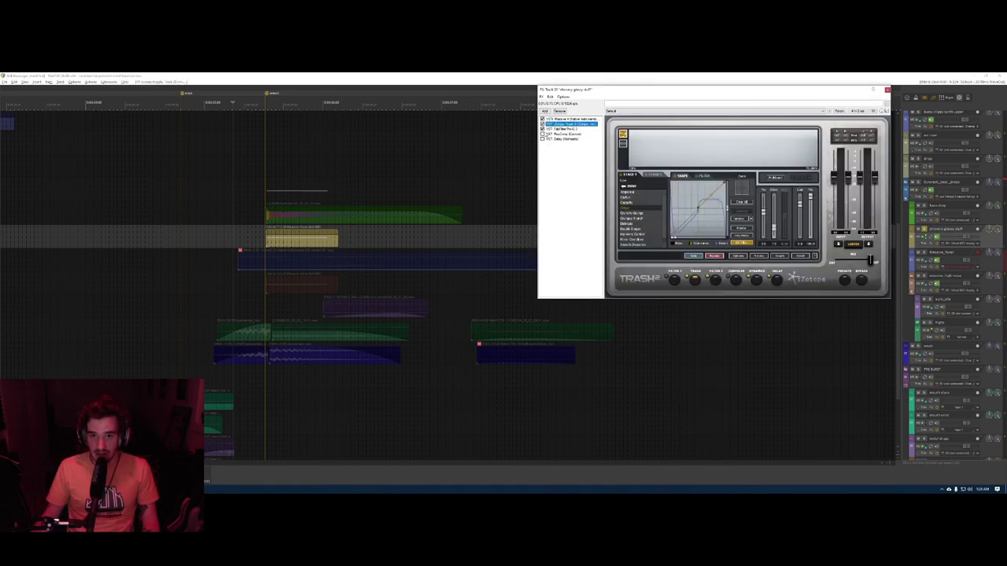
pyautogui.press('space')
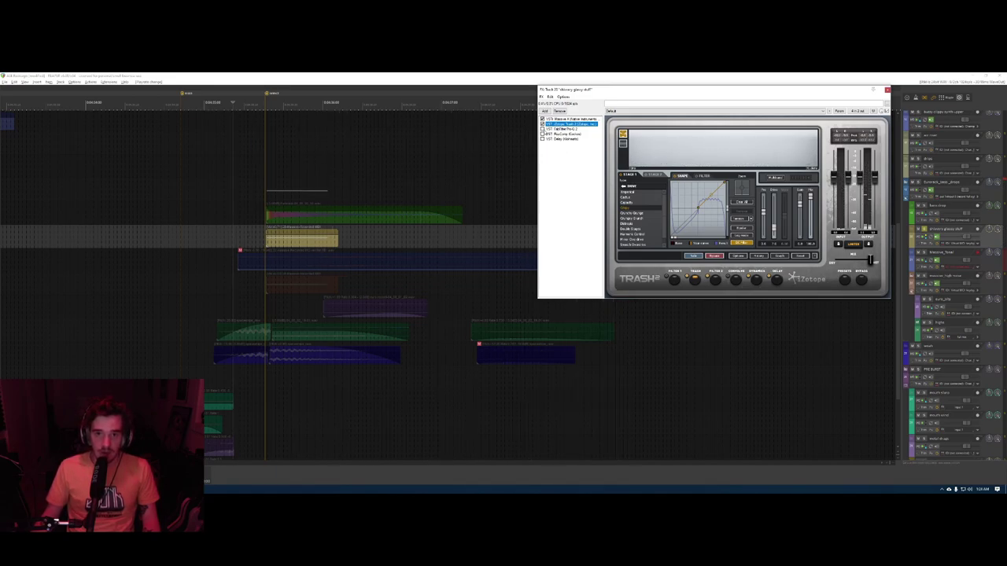
pyautogui.press('space')
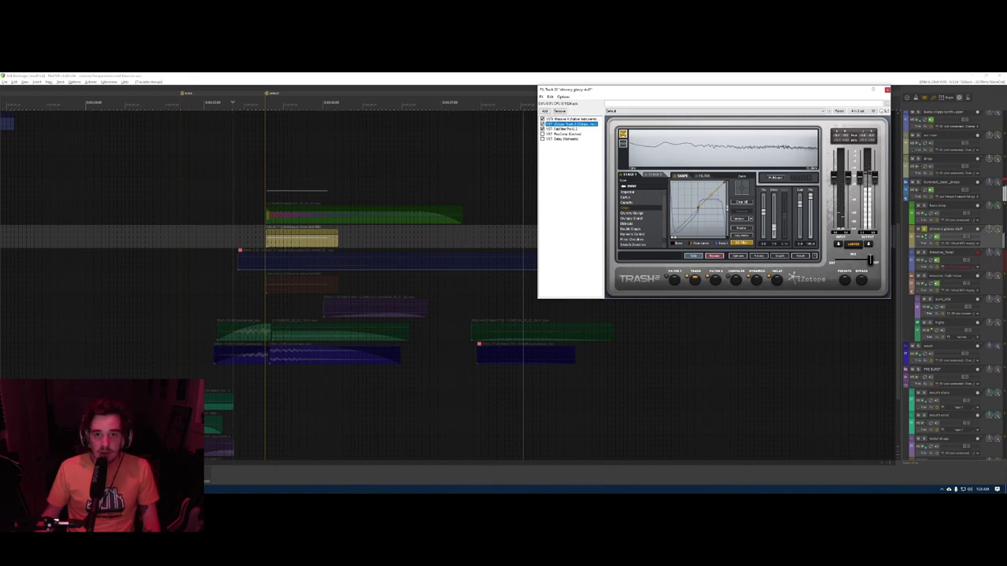
pyautogui.press('space')
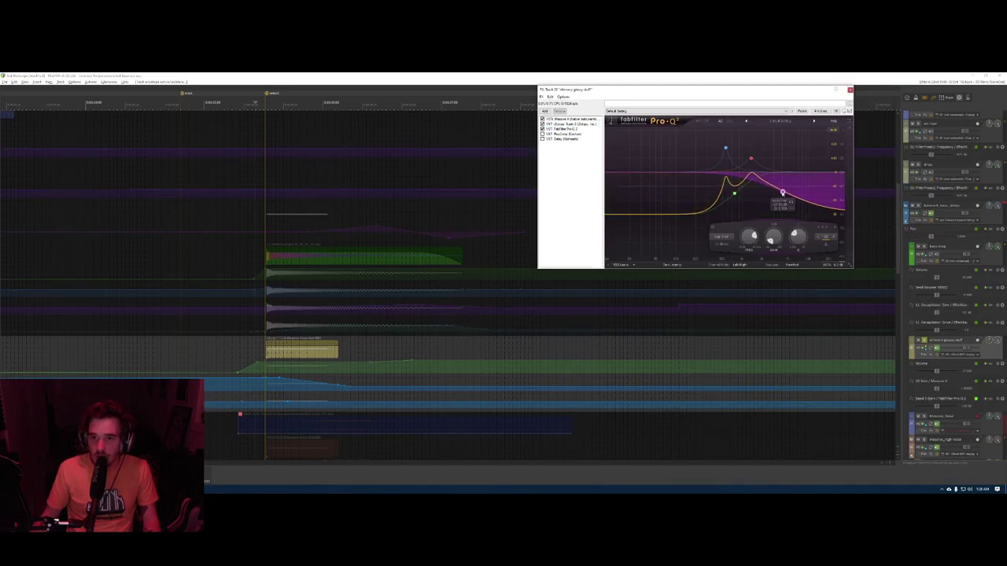
# - Shift Pro-Q 2's high-shelf cut while playing the track, and add a small bell boost above it
pyautogui.moveTo(783, 193); pyautogui.dragTo(796, 189)
pyautogui.click(248, 349)
pyautogui.press('space')
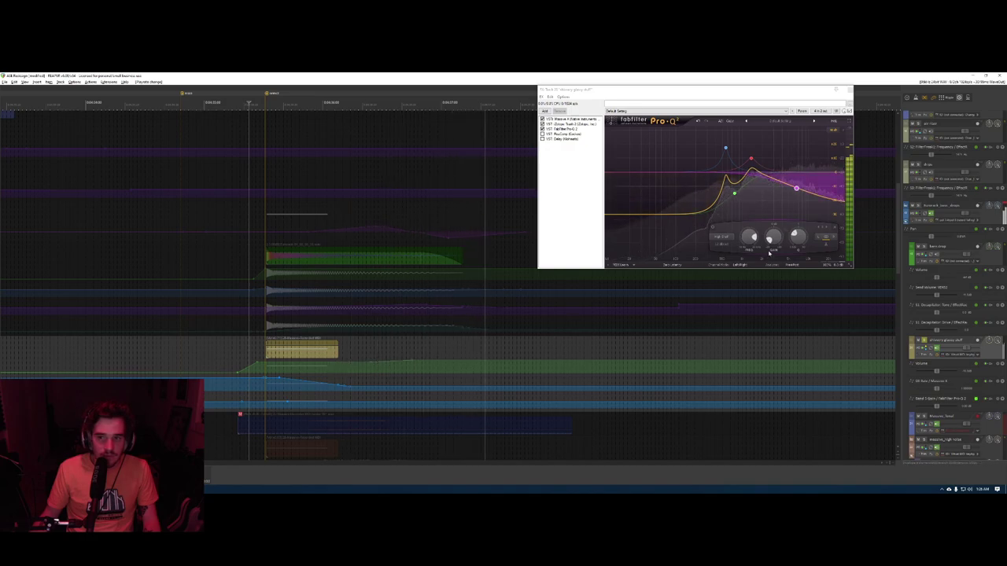
pyautogui.moveTo(795, 191); pyautogui.dragTo(787, 192)
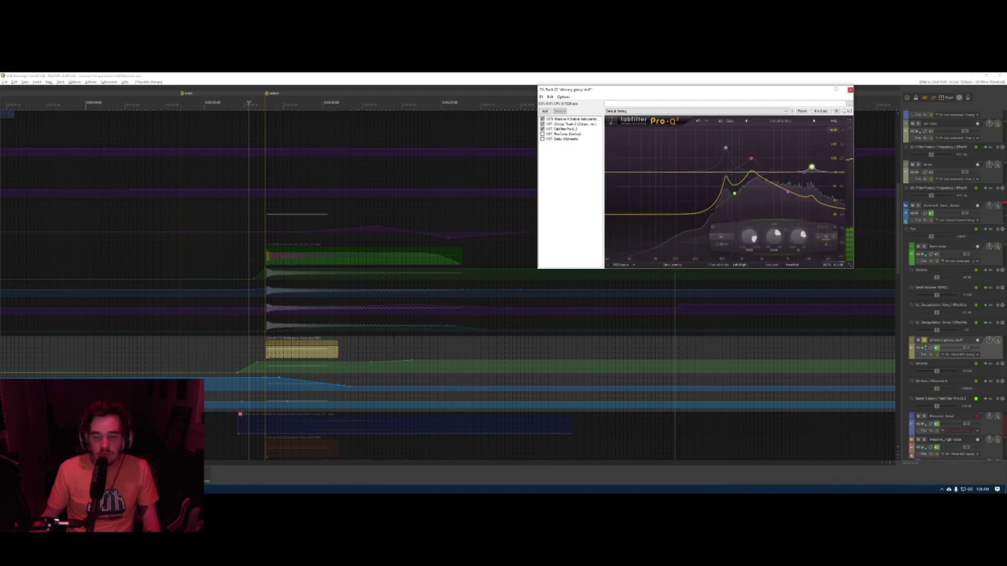
# - Unsolo the tracks and examine the shimmery glassy track's Massive X Rate envelope and its MIDI item
pyautogui.click(243, 349)
pyautogui.press('F6')
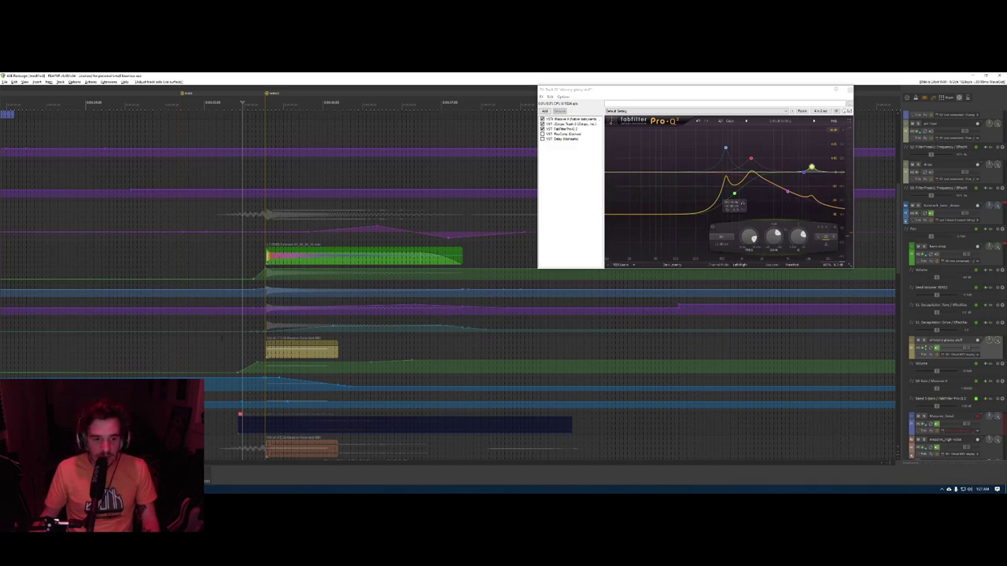
pyautogui.scroll(-2, 448, 338)
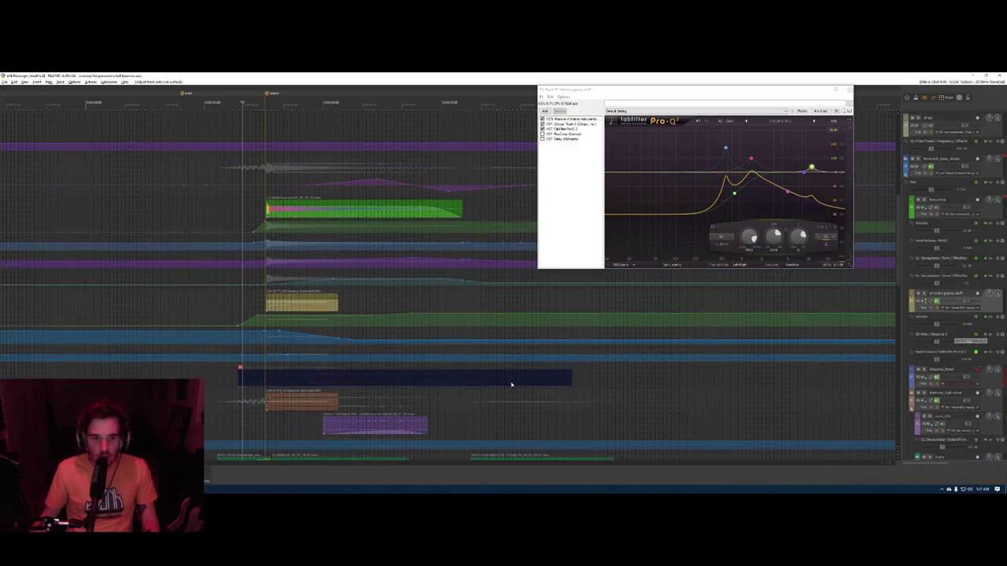
pyautogui.click(992, 344)
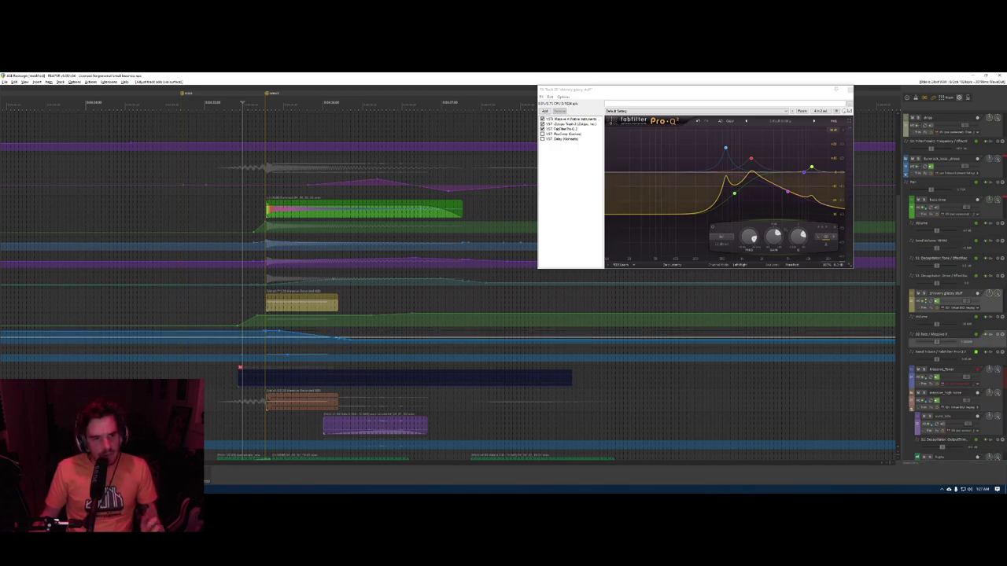
pyautogui.moveTo(251, 296); pyautogui.dragTo(378, 315)
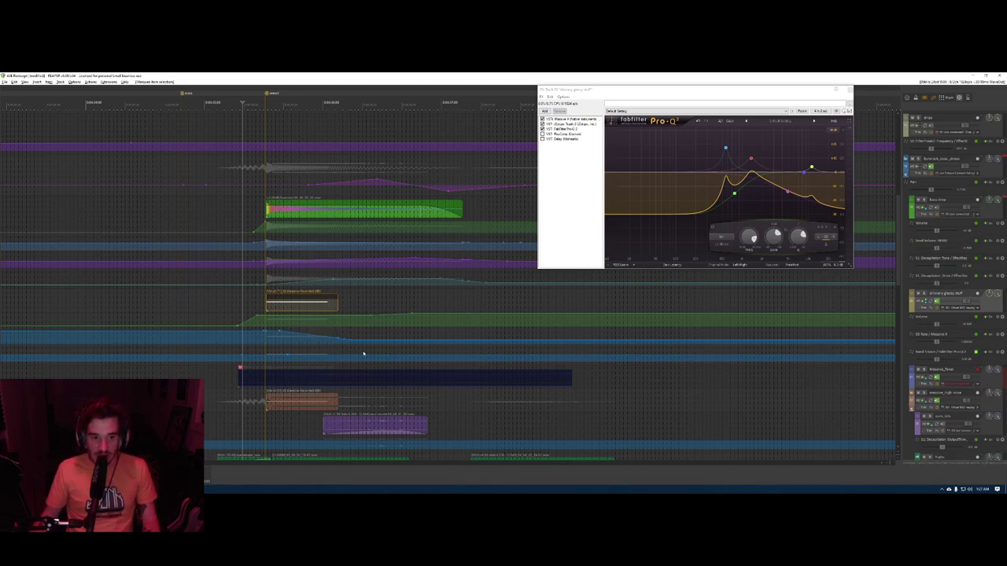
pyautogui.click(233, 303)
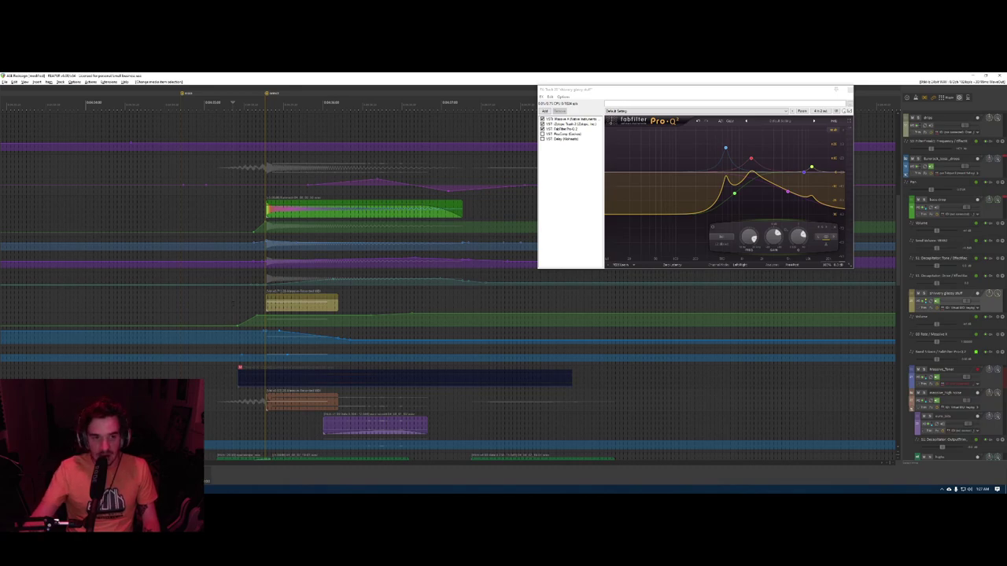
# - Hide the track envelopes, solo the purple track under the high noise track, and play it from the second marker
pyautogui.press('v')
pyautogui.scroll(3, 269, 285)
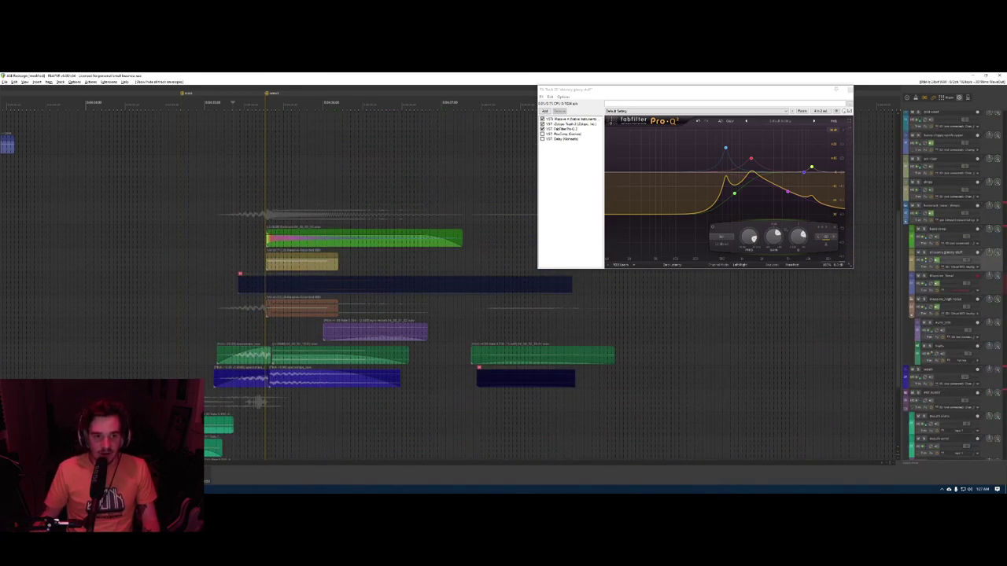
pyautogui.click(263, 329)
pyautogui.press('s')
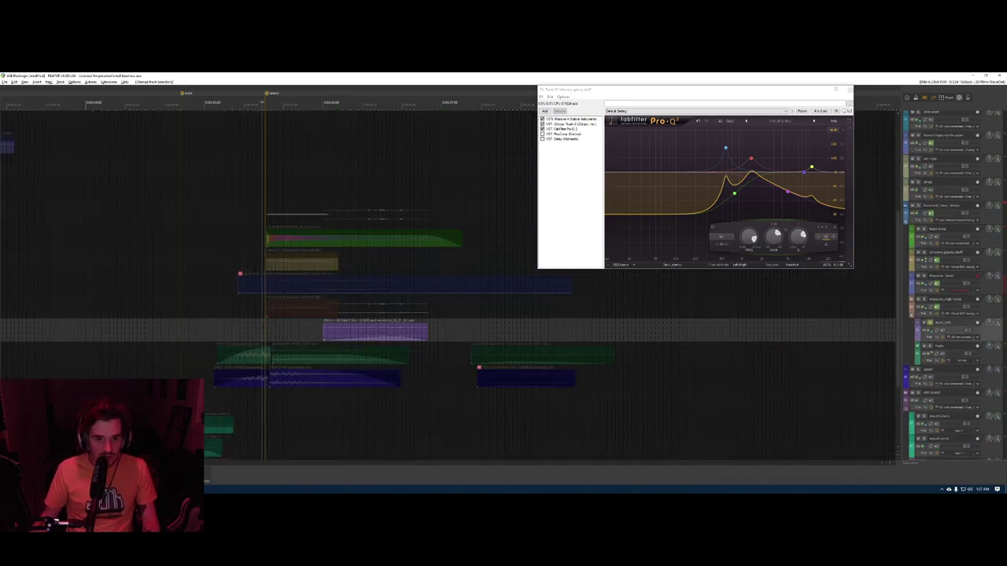
pyautogui.press('space')
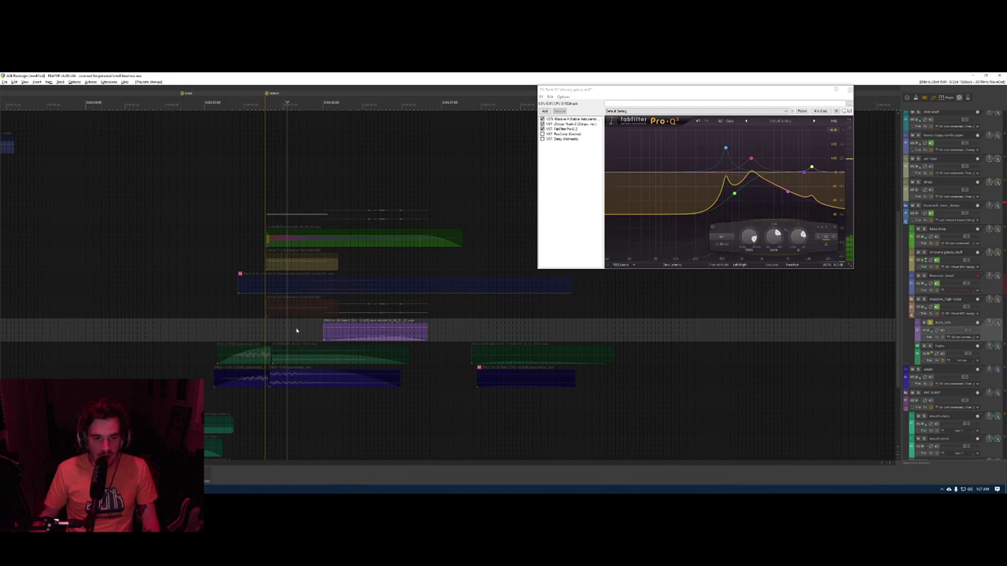
# - Solo the green track beneath the purple one and play it from before its first item
pyautogui.press('s')
pyautogui.click(220, 352)
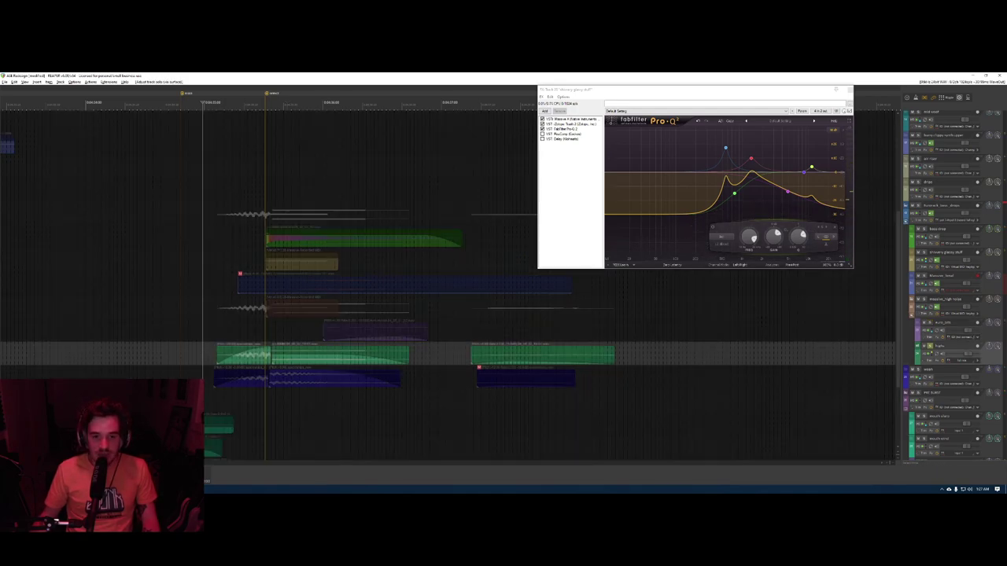
pyautogui.press('space')
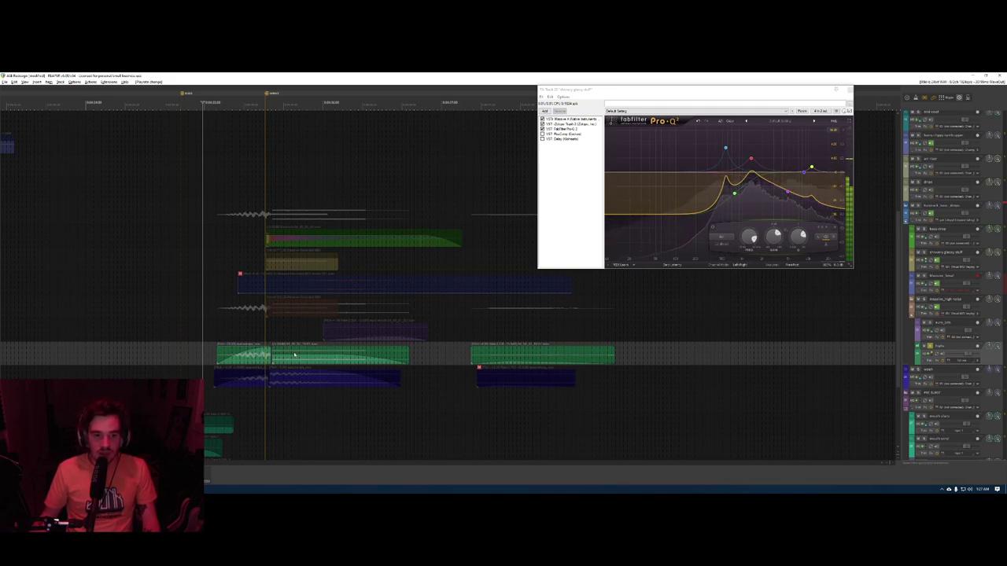
# - Examine the soloed green track's burst items up close and its source clips elsewhere on the timeline
pyautogui.click(296, 354)
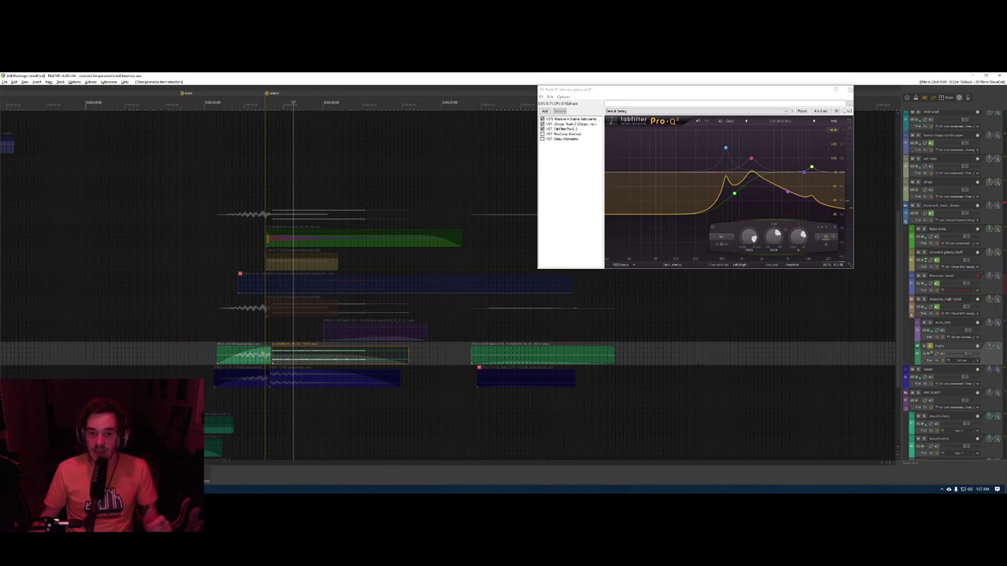
pyautogui.scroll(-5, 567, 364)
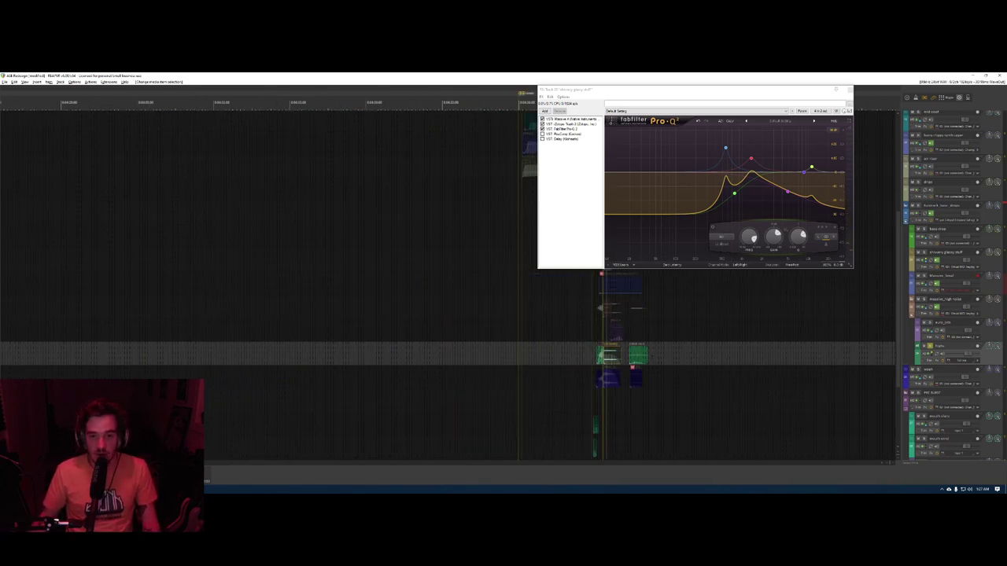
pyautogui.scroll(5, 567, 363)
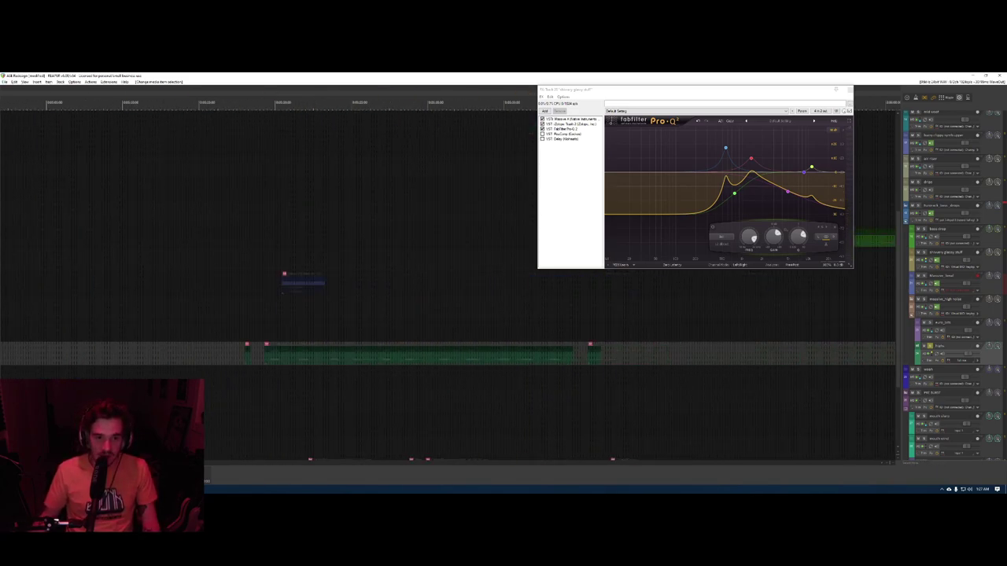
pyautogui.hscroll(1, 342, 368)
pyautogui.hscroll(-4, 341, 368)
pyautogui.hscroll(4, 342, 369)
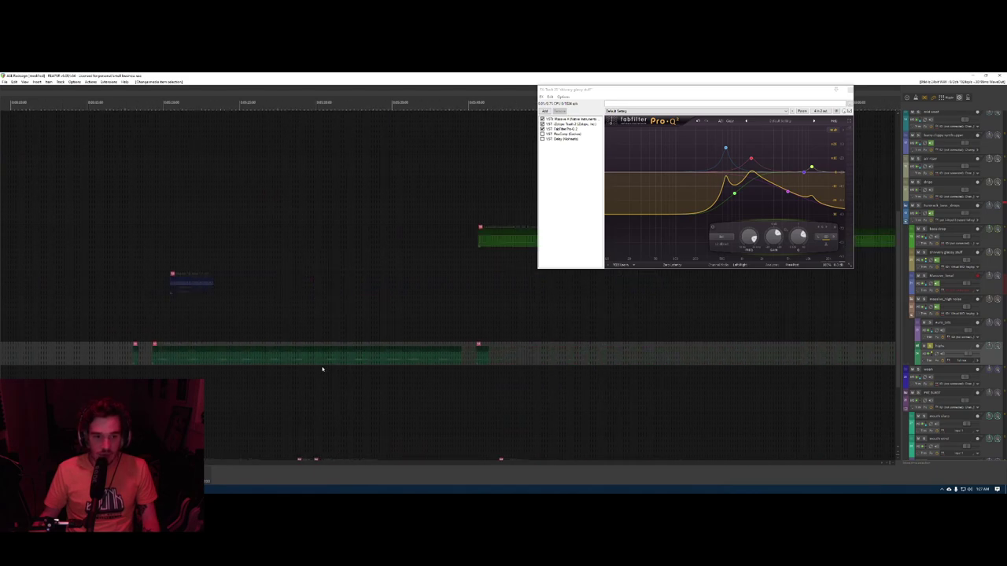
pyautogui.hscroll(3, 347, 361)
pyautogui.hscroll(-8, 339, 358)
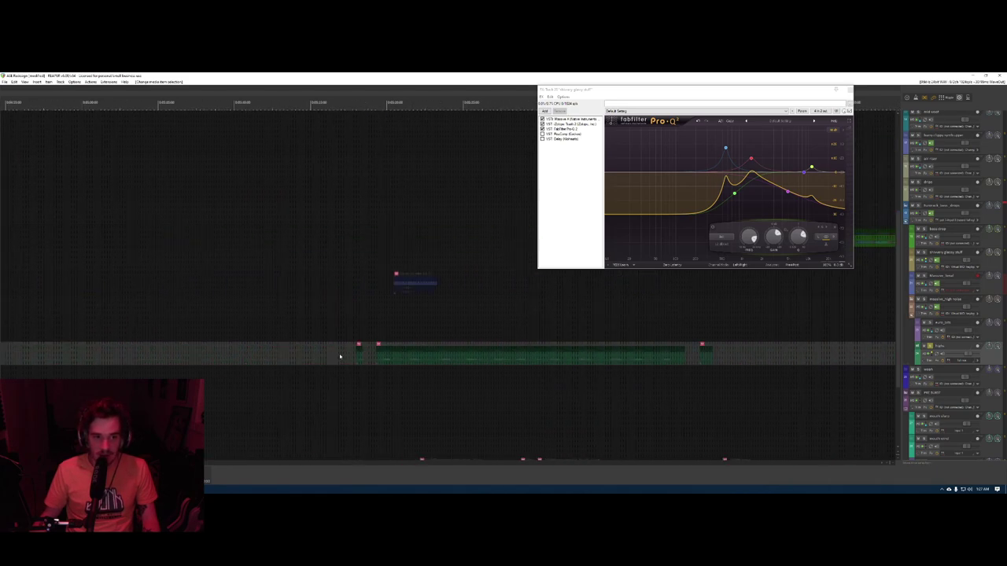
pyautogui.scroll(3, 283, 358)
pyautogui.scroll(3, 281, 360)
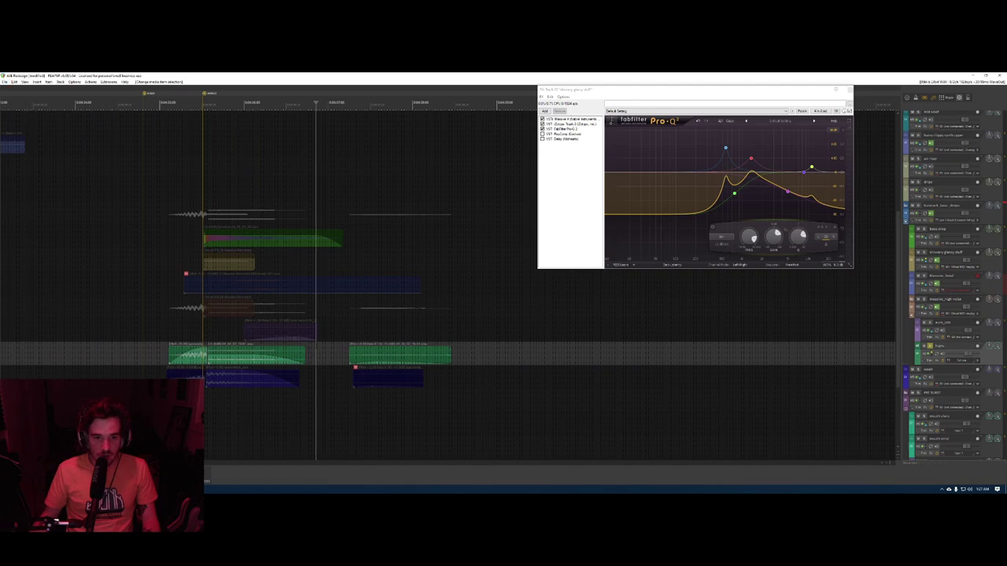
pyautogui.click(317, 358)
pyautogui.hscroll(-3, 281, 358)
pyautogui.scroll(4, 420, 359)
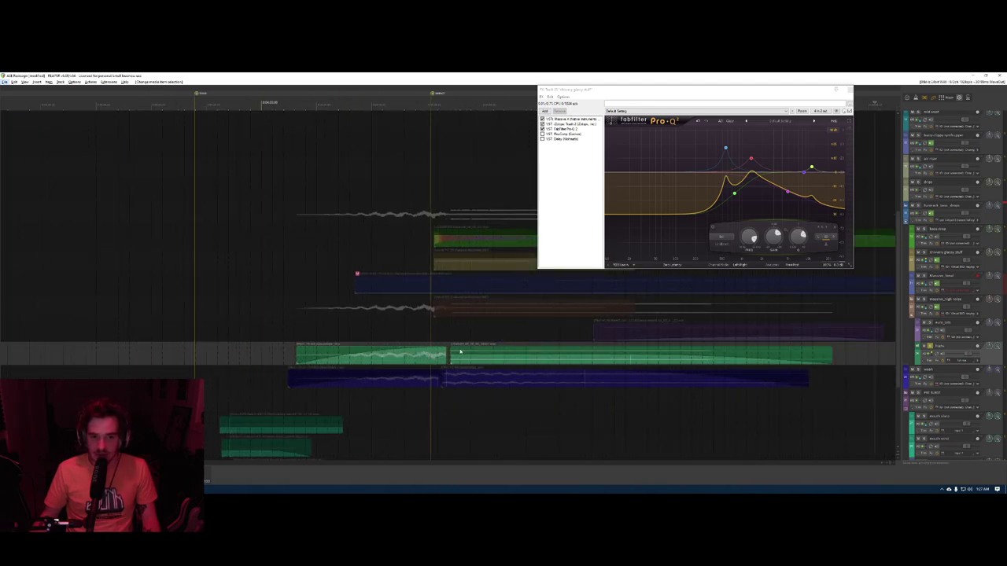
pyautogui.scroll(-3, 460, 352)
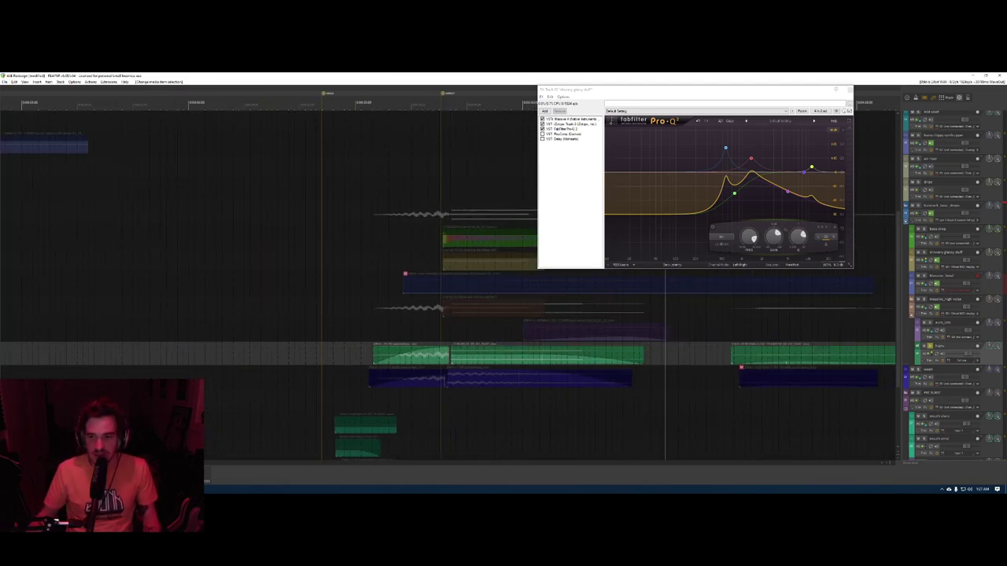
# - Examine the green track's ReaComp, Soundtoys Effect Rack and Pro-Q 2 settings, and close its effects window
pyautogui.press('f')
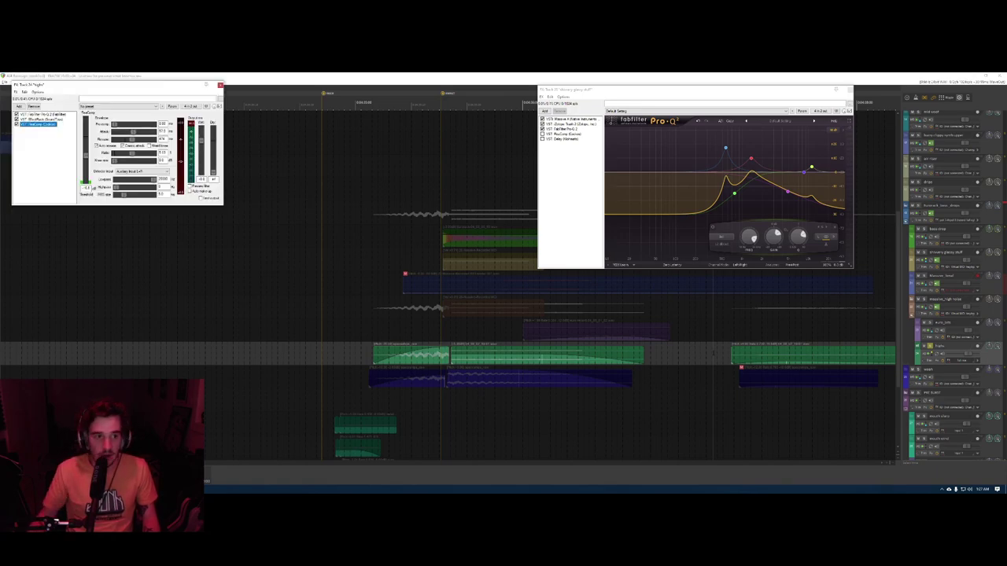
pyautogui.click(45, 119)
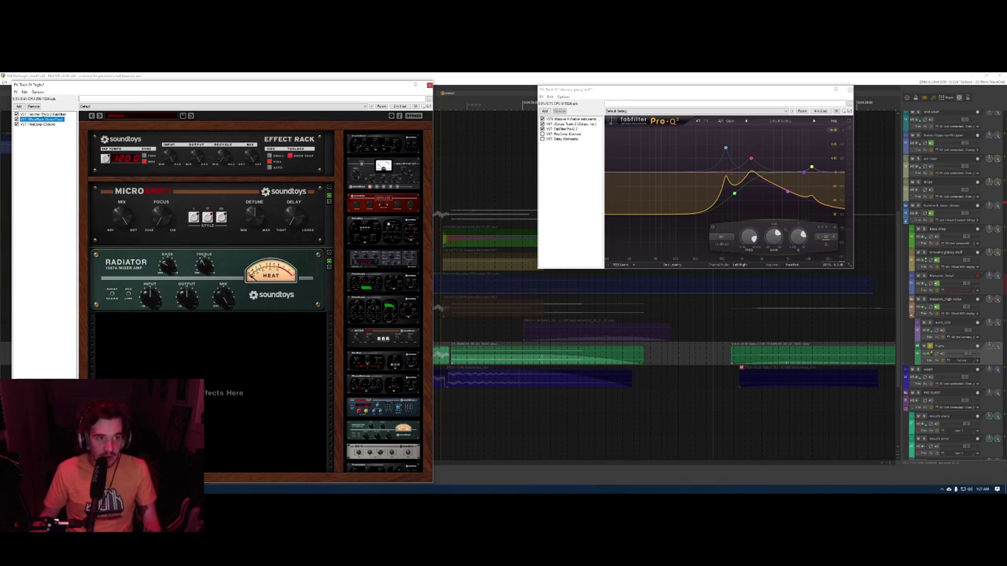
pyautogui.click(43, 115)
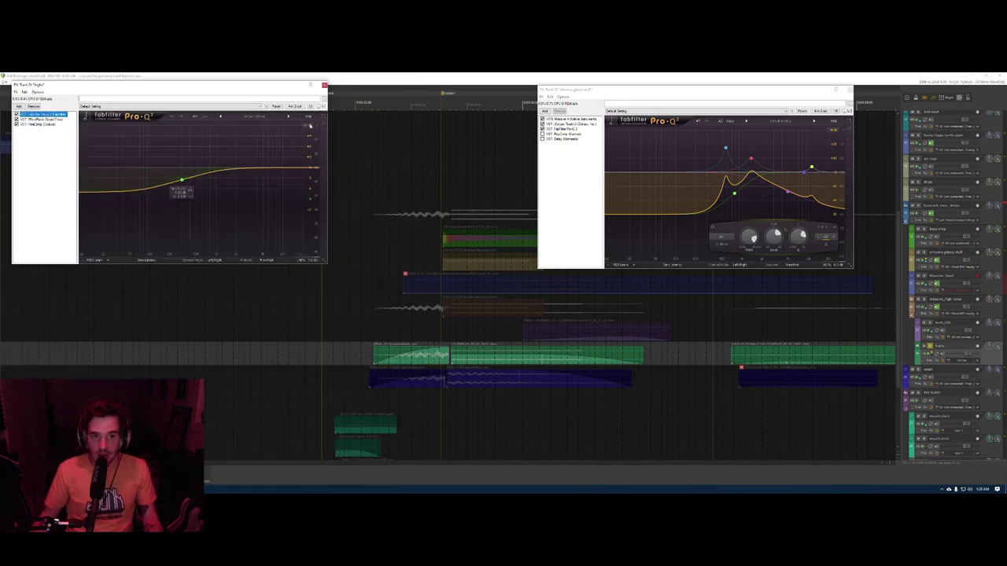
pyautogui.click(324, 85)
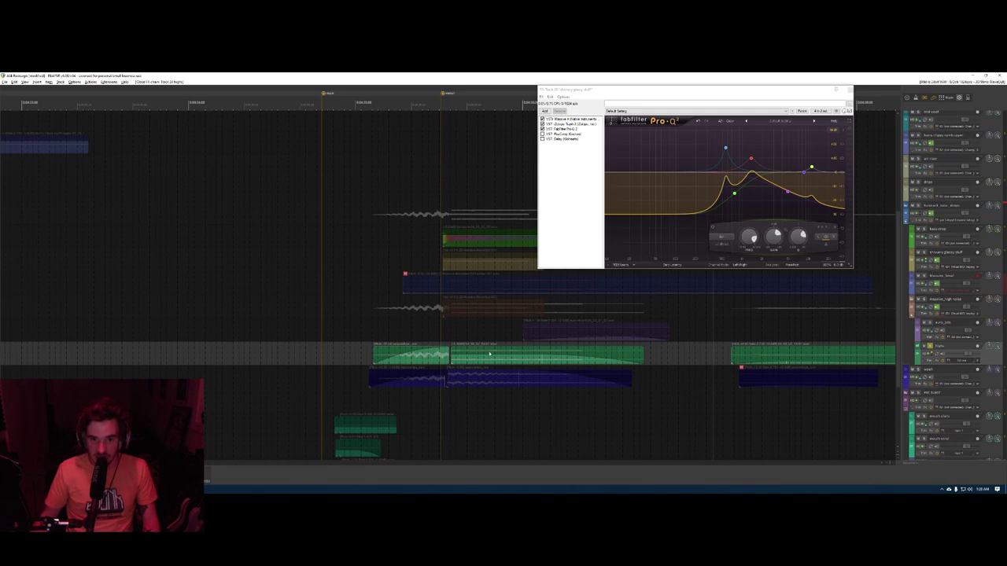
# - Solo the dark blue track beneath the green one, unsolo the green track, and play the blue items
pyautogui.click(464, 383)
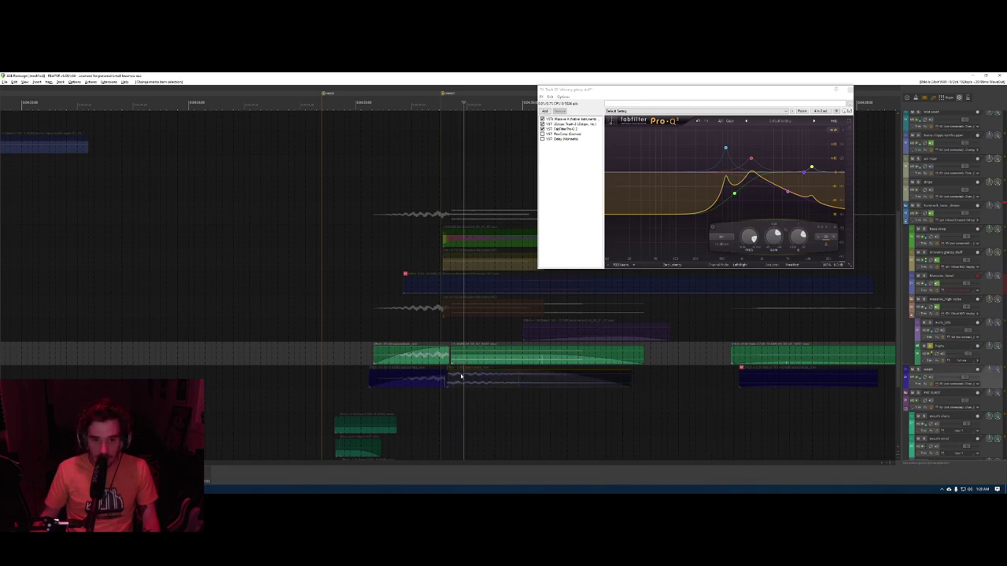
pyautogui.click(350, 378)
pyautogui.click(918, 369)
pyautogui.click(929, 346)
pyautogui.press('space')
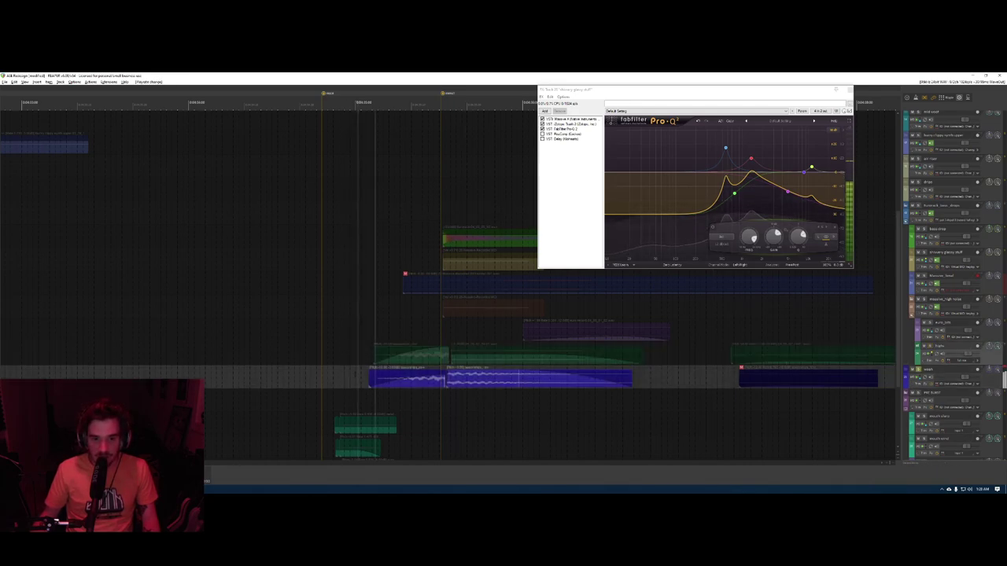
pyautogui.click(509, 385)
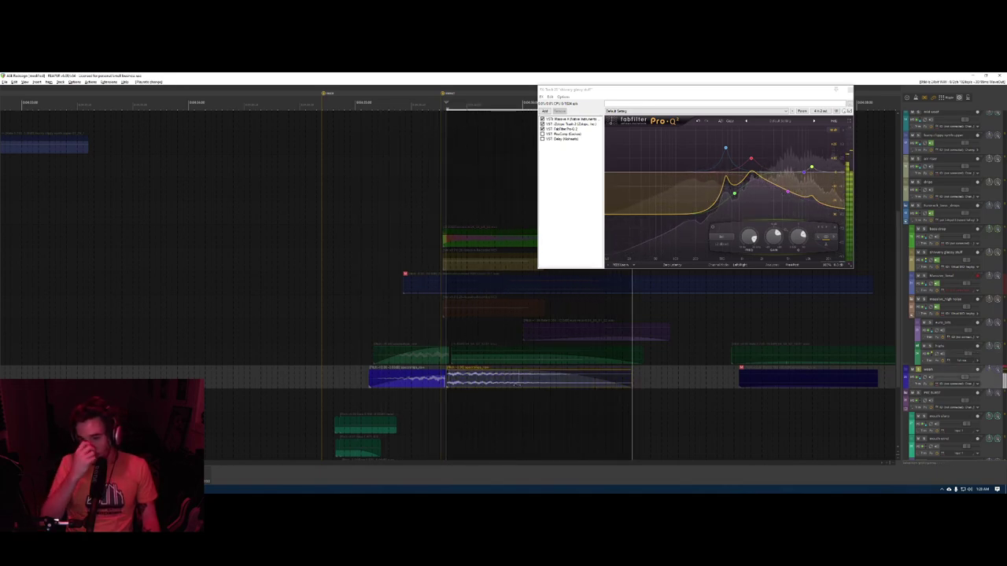
pyautogui.click(689, 378)
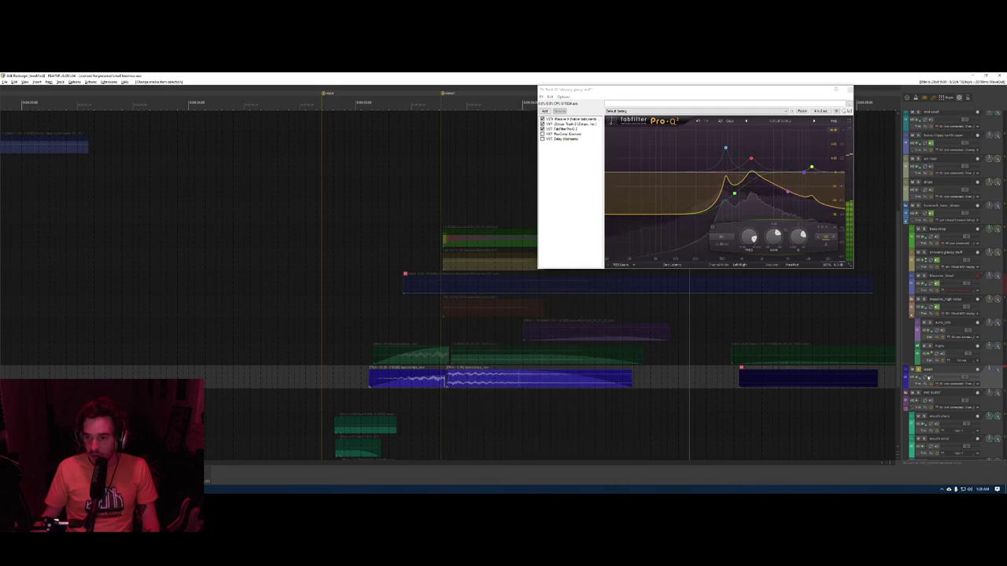
# - Open the blue track's effects, close the glassy track's window, and spread out the Pro-C 2, Transient Shaper and Tremolator windows
pyautogui.click(699, 378)
pyautogui.press('f')
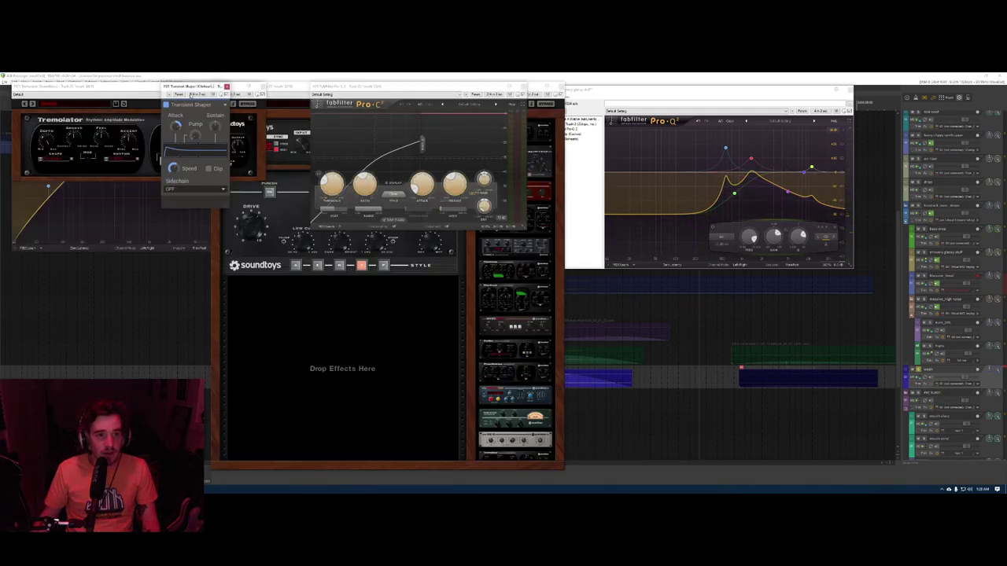
pyautogui.click(695, 90)
pyautogui.press('Escape')
pyautogui.moveTo(375, 92); pyautogui.dragTo(619, 221)
pyautogui.moveTo(197, 85); pyautogui.dragTo(178, 270)
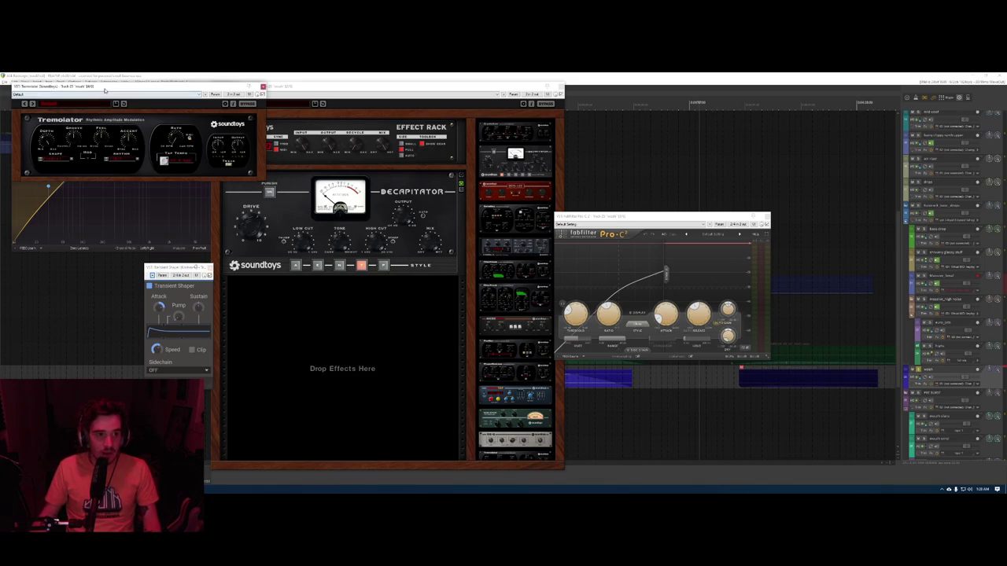
pyautogui.moveTo(96, 94); pyautogui.dragTo(184, 152)
# - Examine the blue track's Pro-Q 2 curve and remaining effects, and close all of its effect windows
pyautogui.click(341, 148)
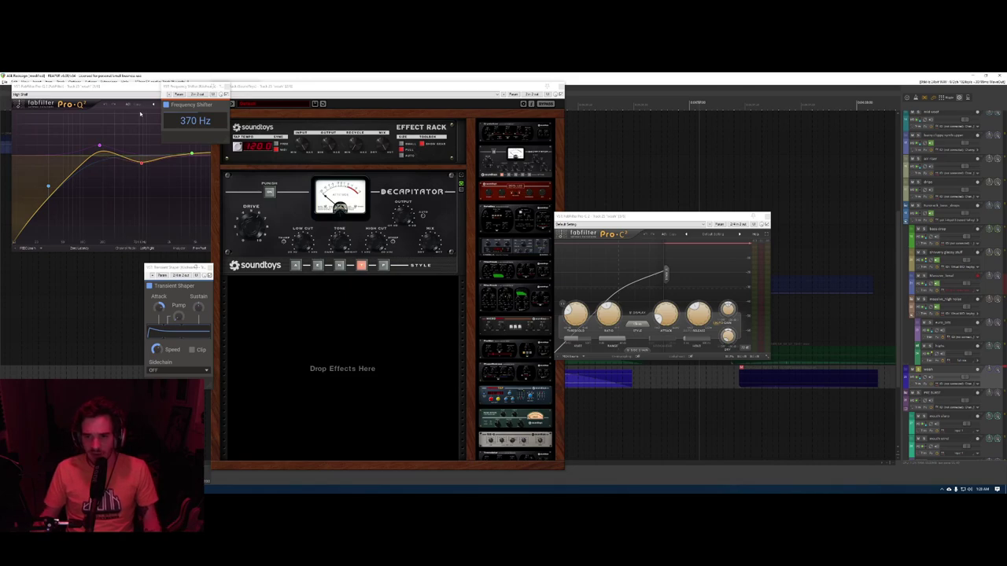
pyautogui.click(74, 92)
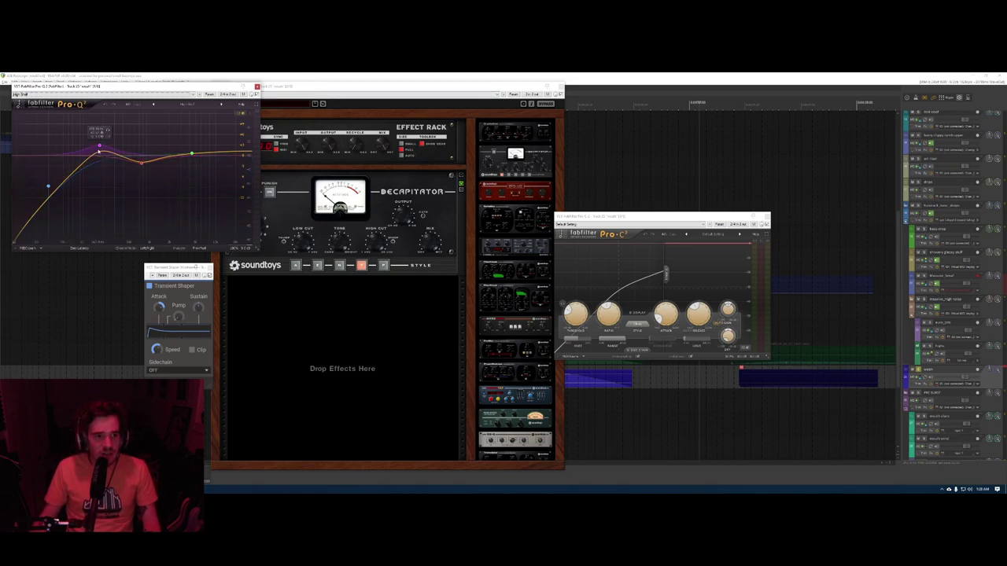
pyautogui.click(256, 87)
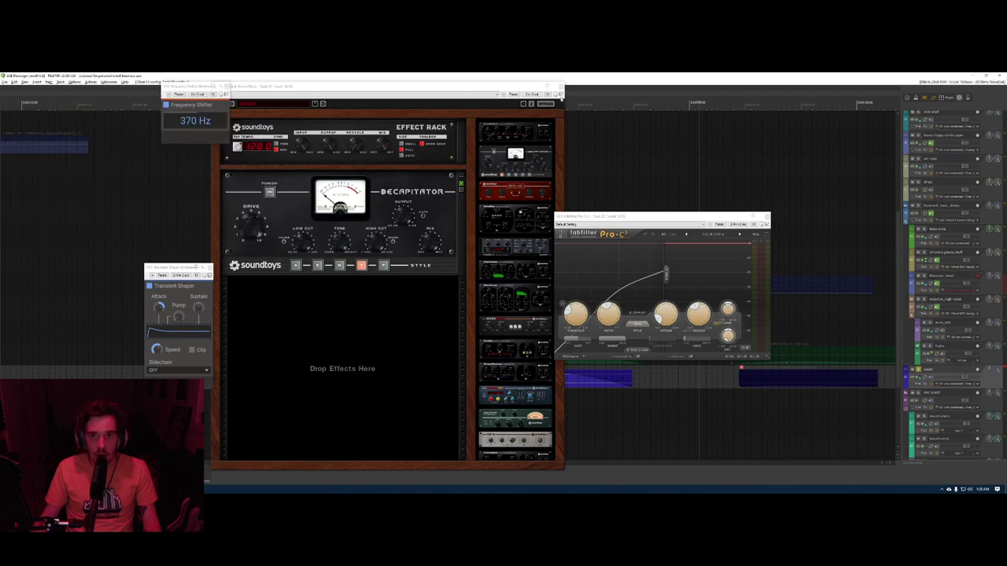
pyautogui.click(559, 85)
pyautogui.click(600, 220)
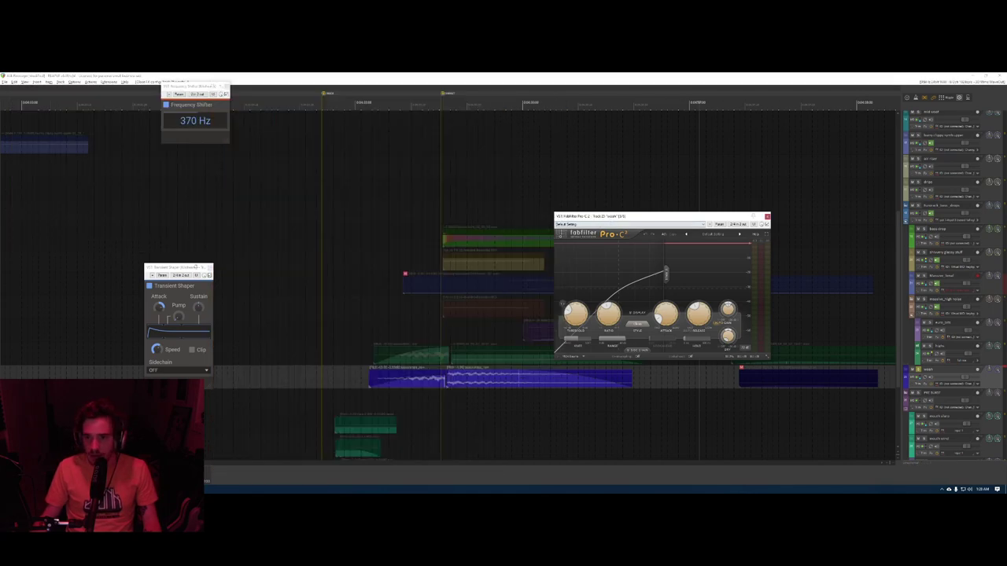
pyautogui.click(767, 217)
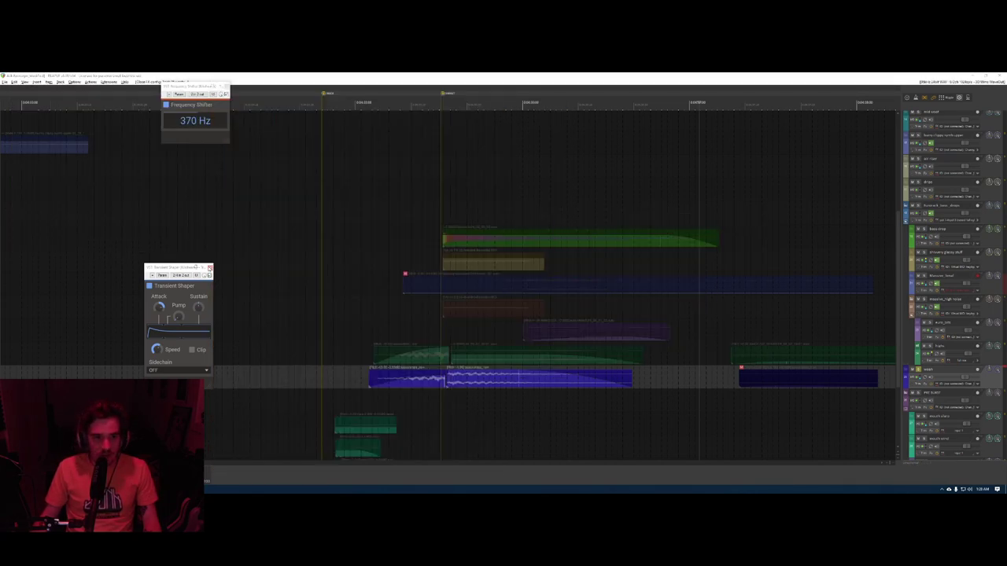
pyautogui.click(210, 268)
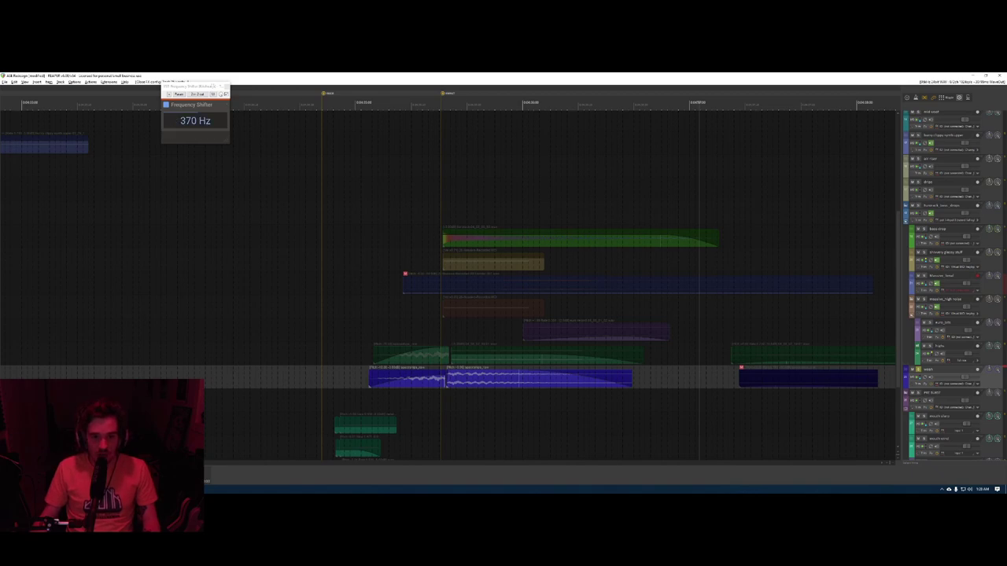
pyautogui.click(227, 87)
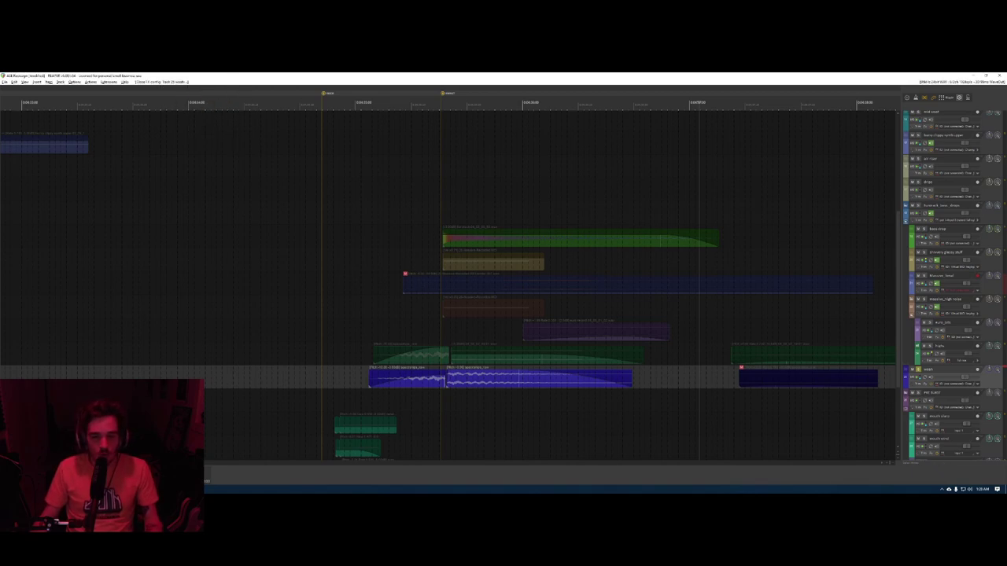
# - Play the soloed blue track again, and clear its solo with the cursor placed before its first item
pyautogui.press('space')
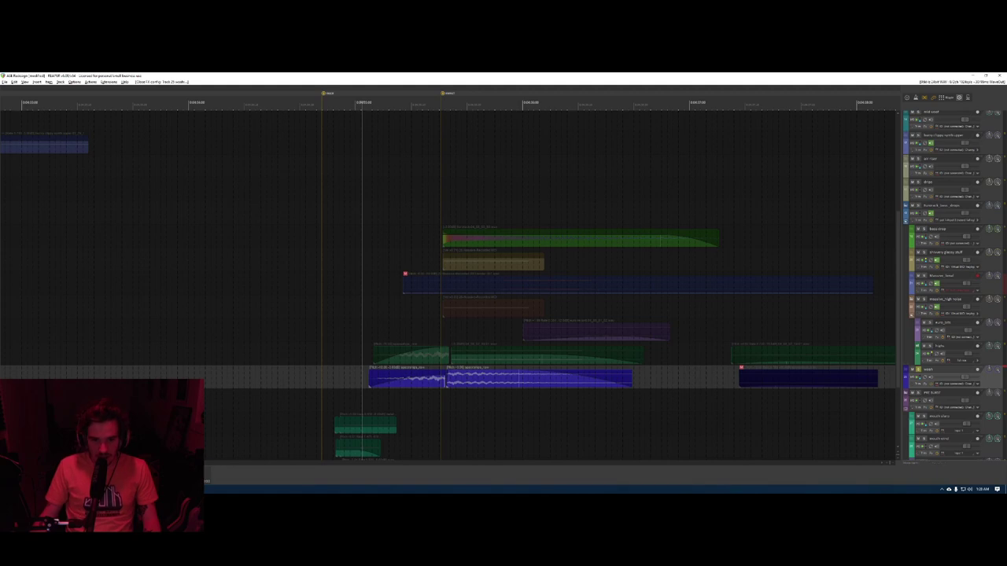
pyautogui.click(464, 379)
pyautogui.click(336, 379)
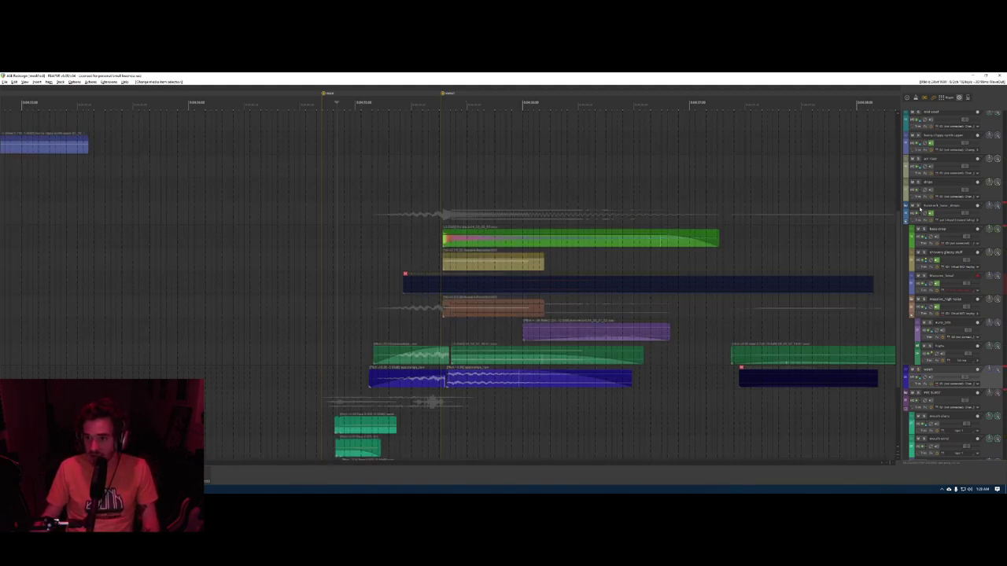
# - Solo the bass drops folder together with the blue track below it, and play both from before the burst
pyautogui.click(917, 208)
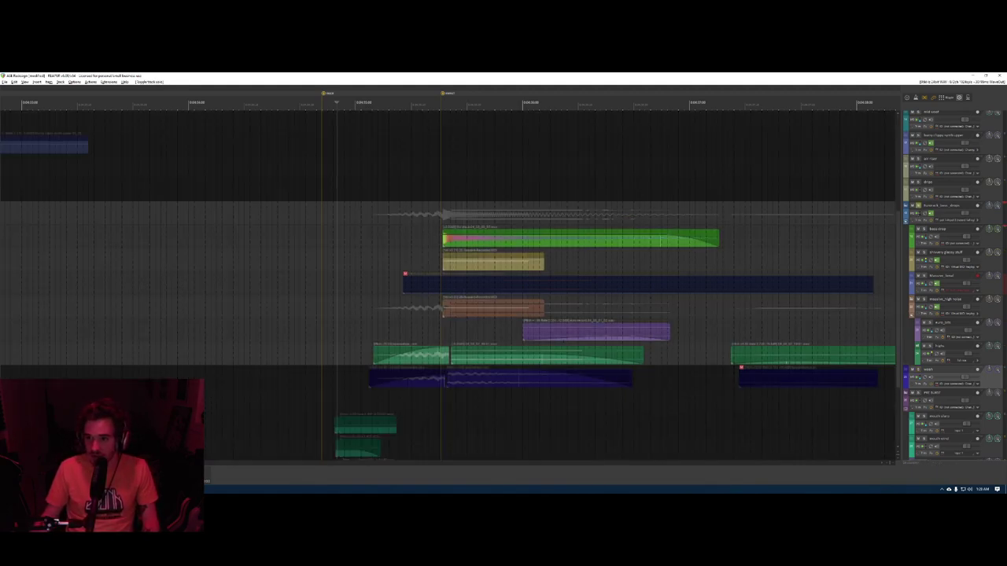
pyautogui.click(918, 372)
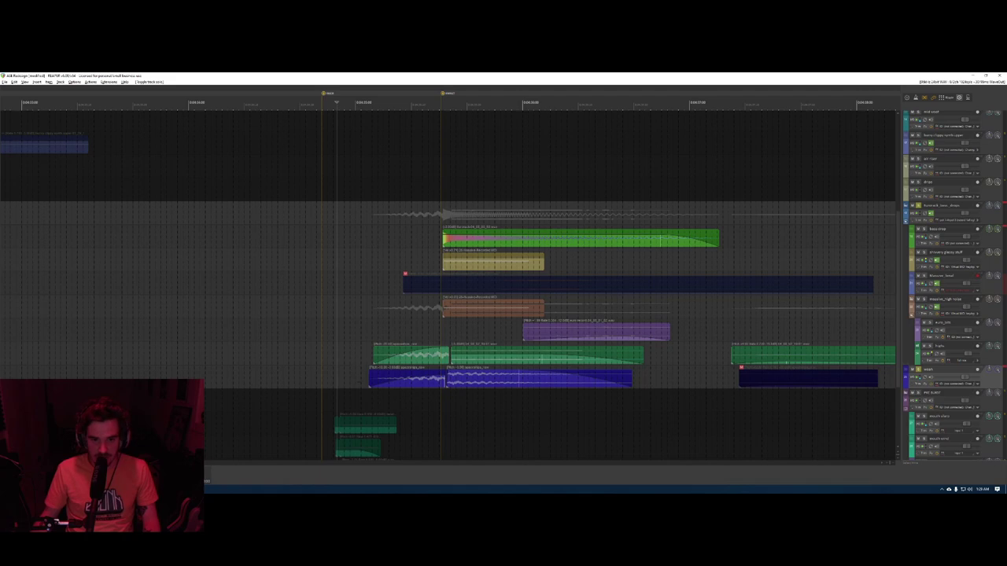
pyautogui.press('space')
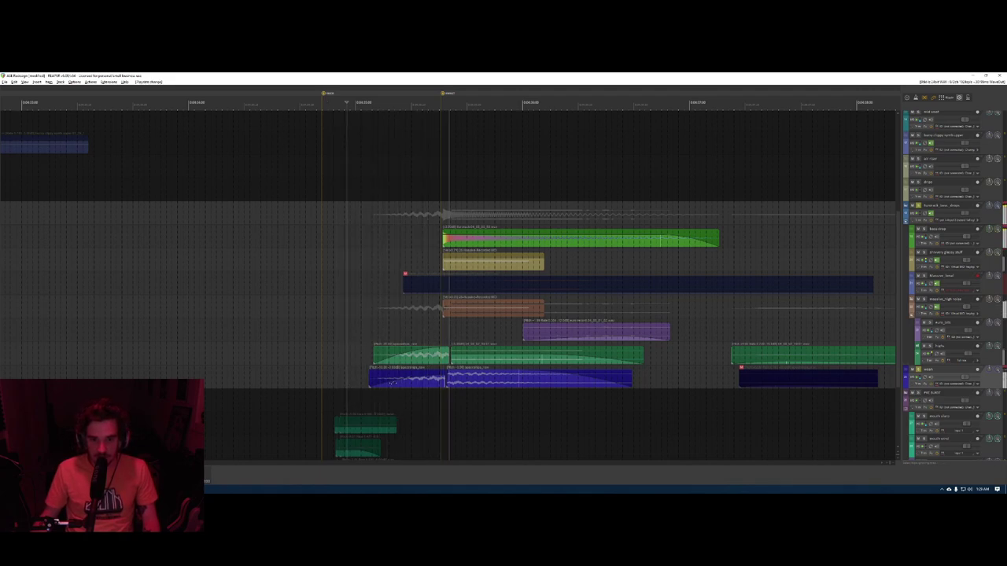
pyautogui.press('space')
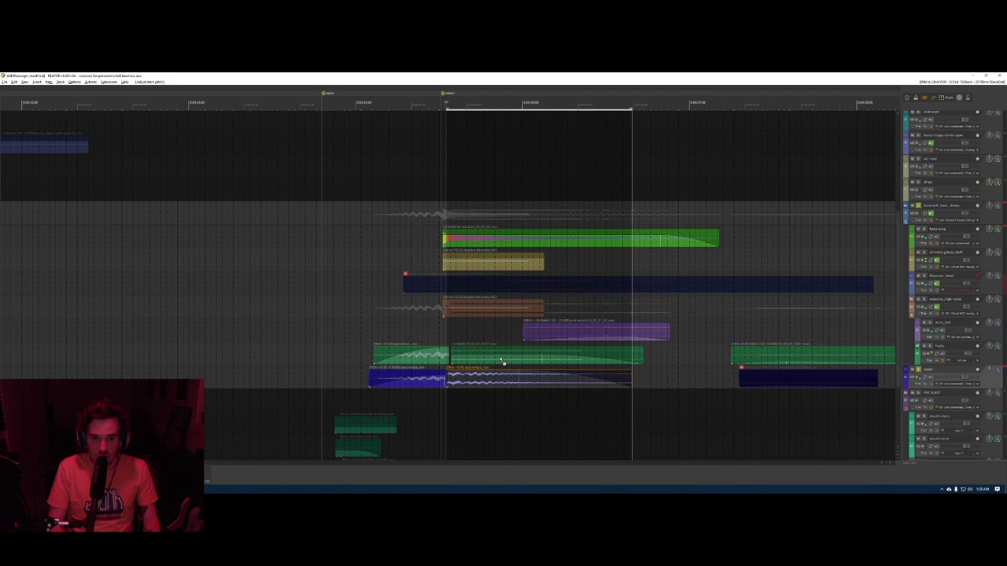
# - Replay the soloed layers from before the first marker, and undo and redo the last edit
pyautogui.click(346, 331)
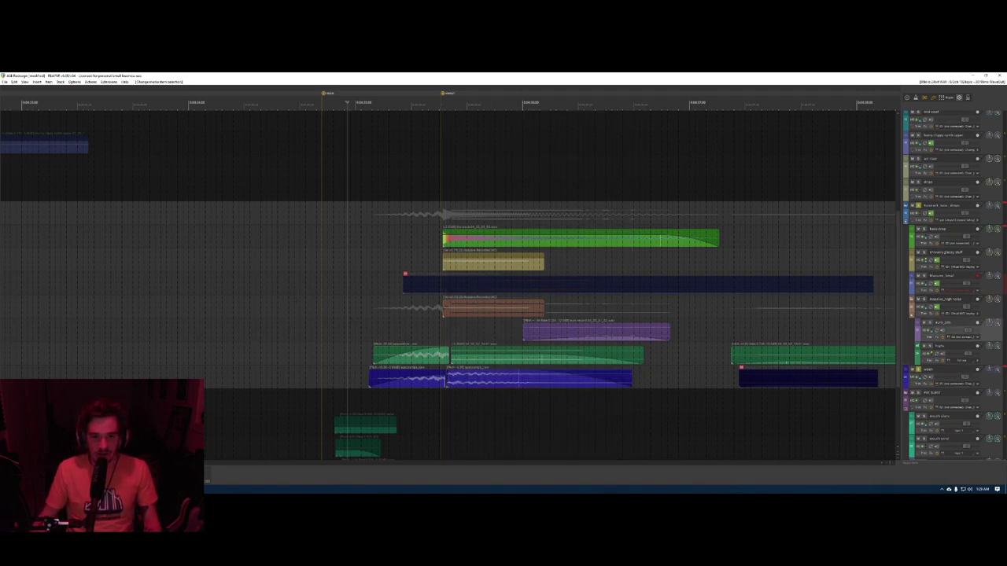
pyautogui.click(295, 308)
pyautogui.press('space')
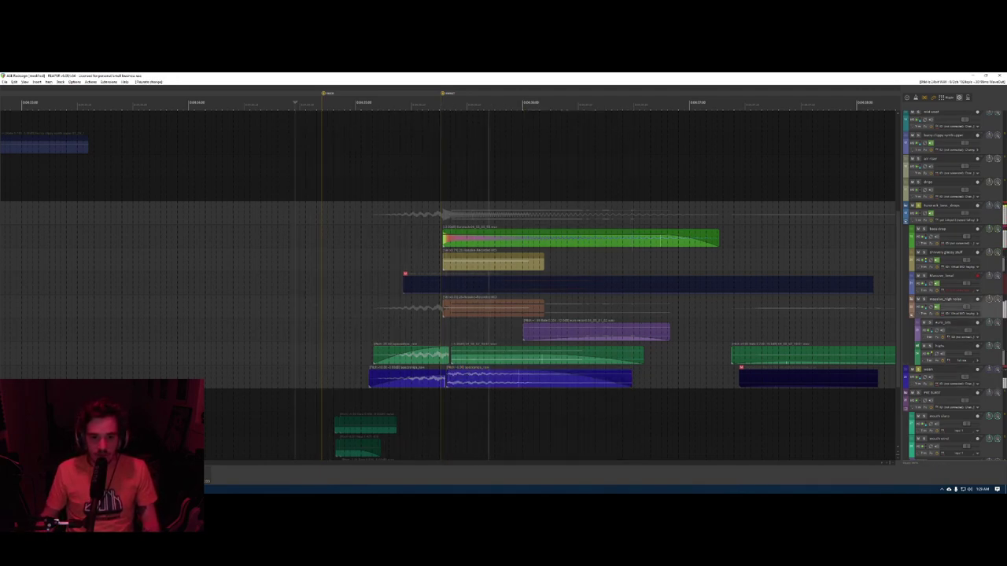
pyautogui.press('space')
pyautogui.hotkey('ctrl', 'z')
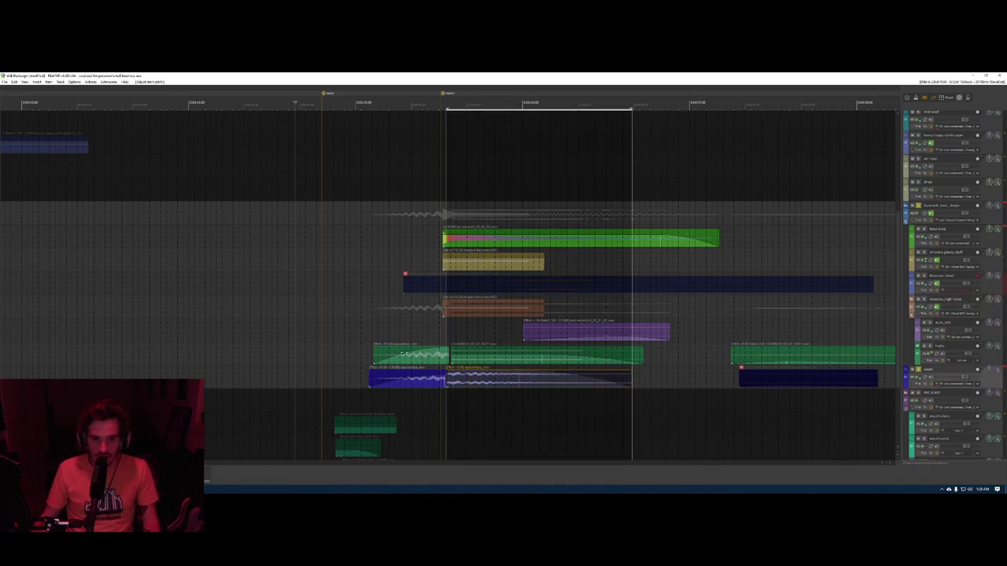
pyautogui.hotkey('ctrl', 'shift', 'z')
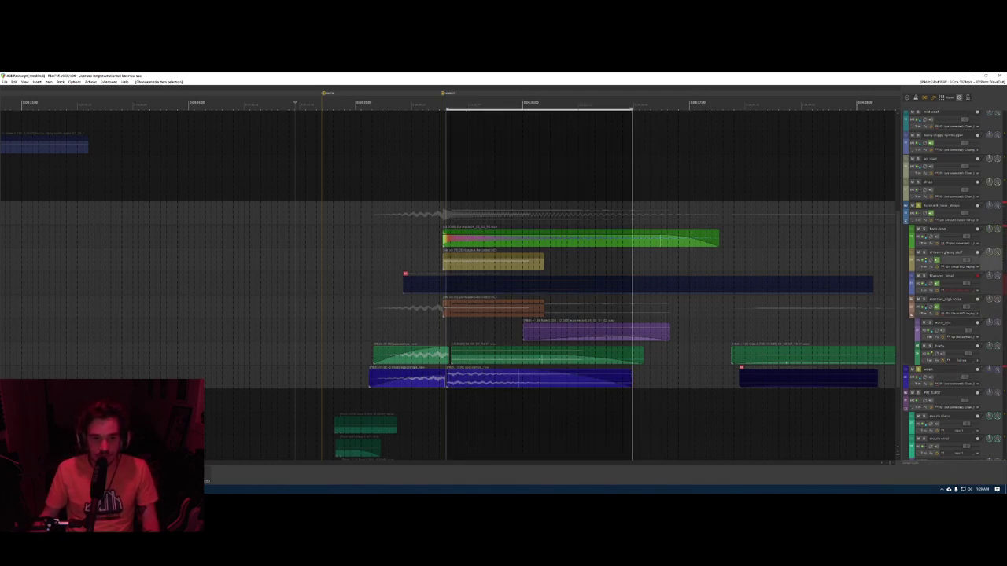
# - Play the soloed bass drops folder and blue track again, starting a little before the first marker
pyautogui.click(329, 103)
pyautogui.click(282, 103)
pyautogui.press('space')
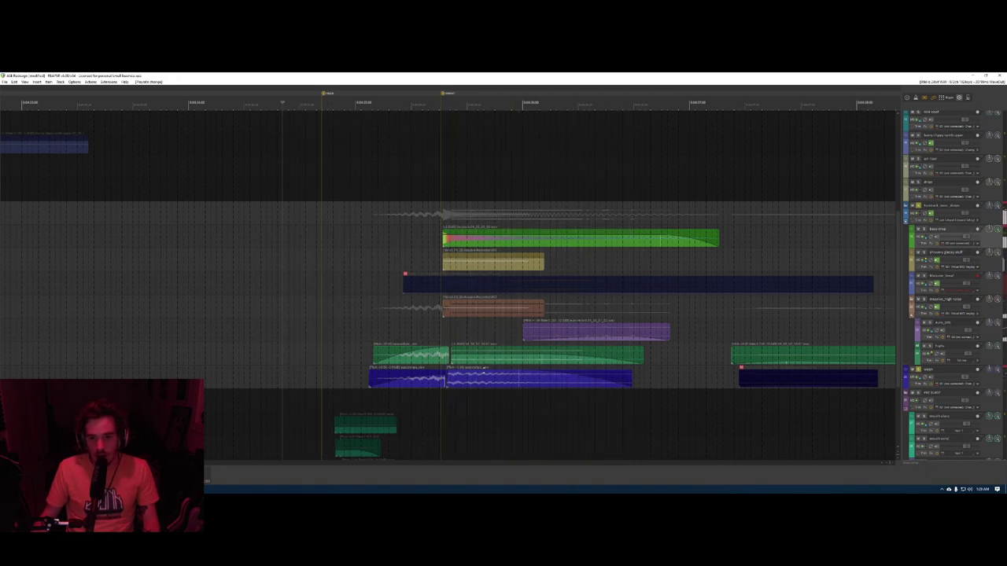
# - Adjust the pitch of the second item on the blue track, just after the burst marker
pyautogui.click(482, 384)
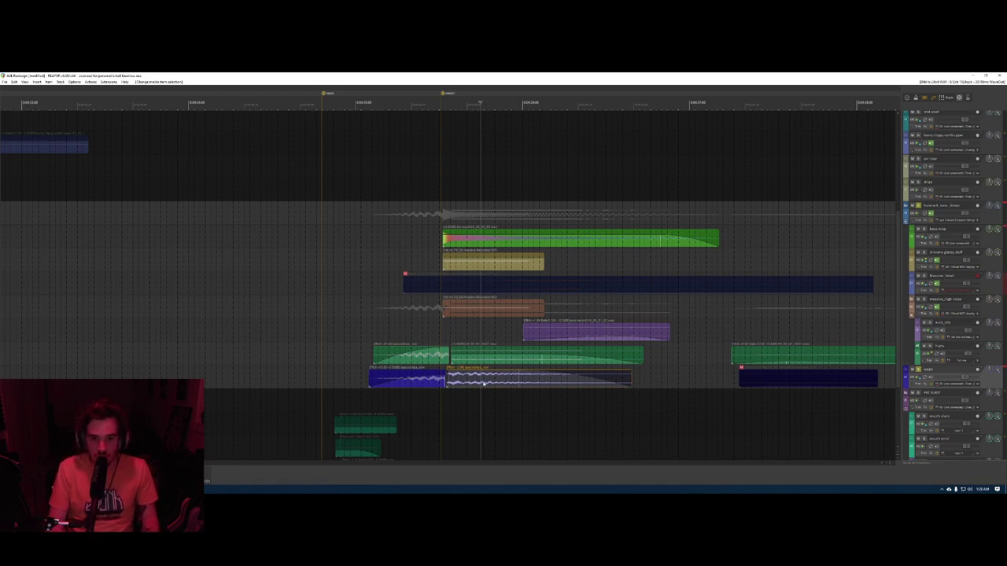
pyautogui.click(485, 384)
pyautogui.hotkey('shift', '9')
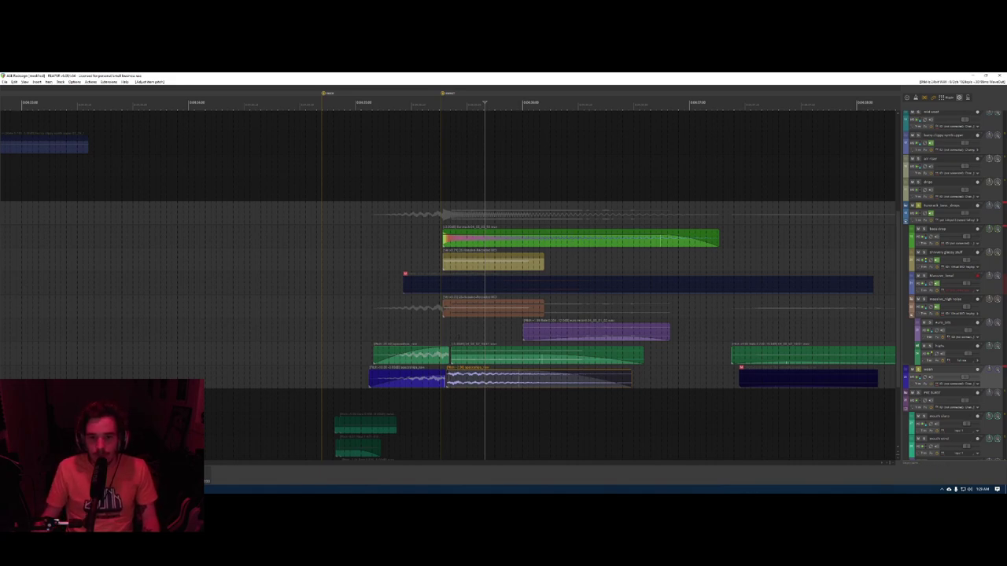
# - Solo the green track directly above the blue track, and clear that solo again
pyautogui.hscroll(3, 490, 331)
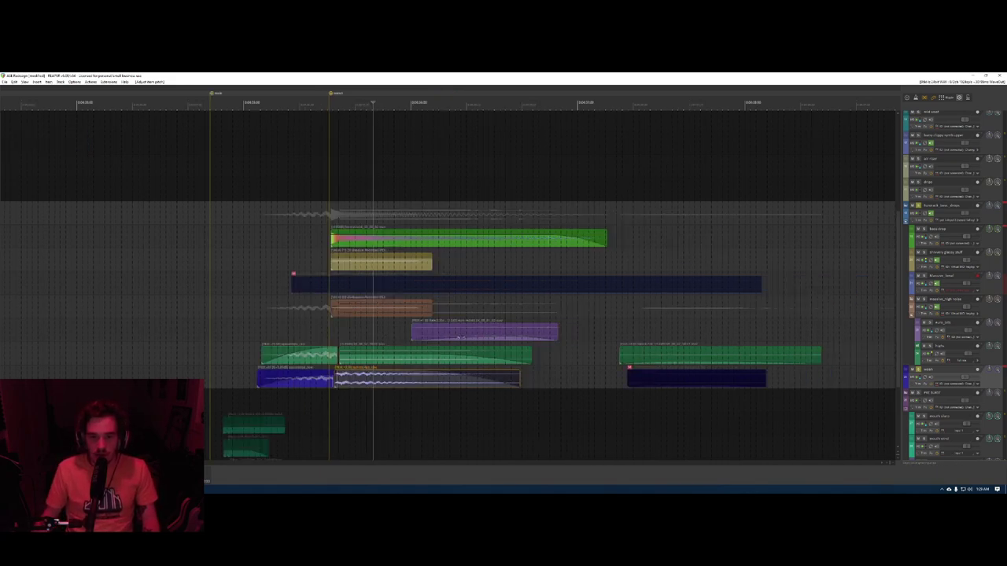
pyautogui.click(600, 354)
pyautogui.press('s')
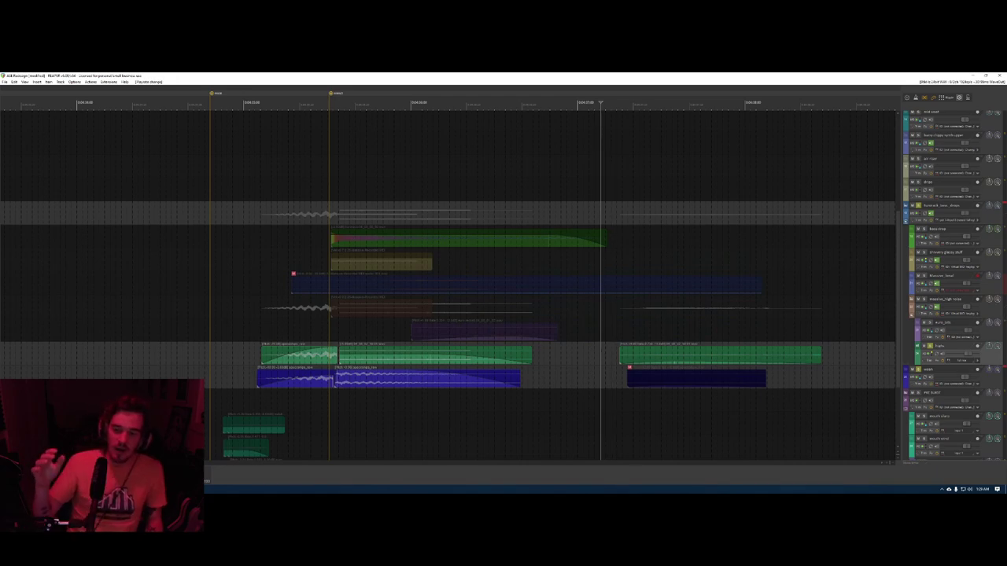
pyautogui.press('s')
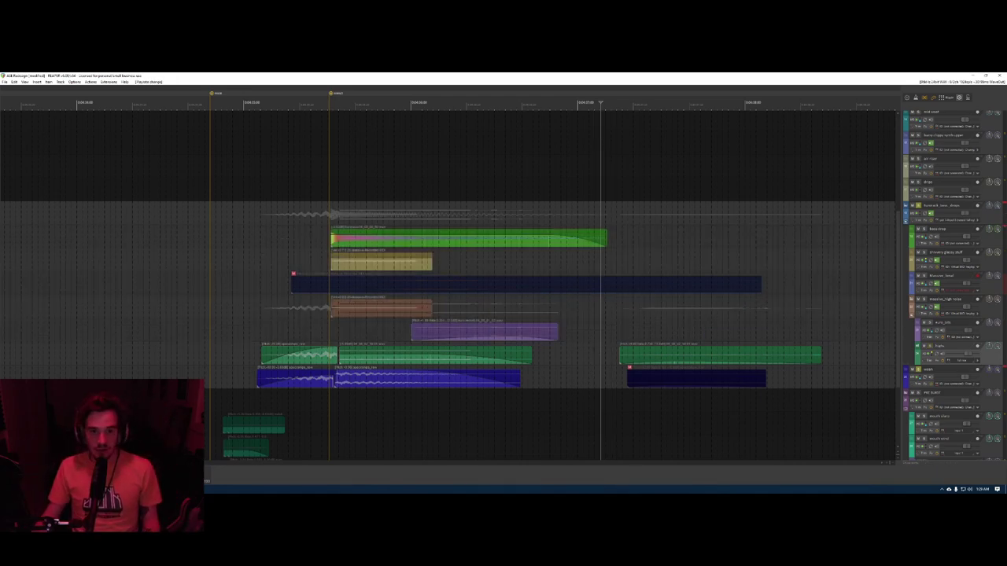
# - Solo the yellow glassy stuff track, play it from just before the burst marker, and clear its solo
pyautogui.click(317, 260)
pyautogui.press('s')
pyautogui.press('space')
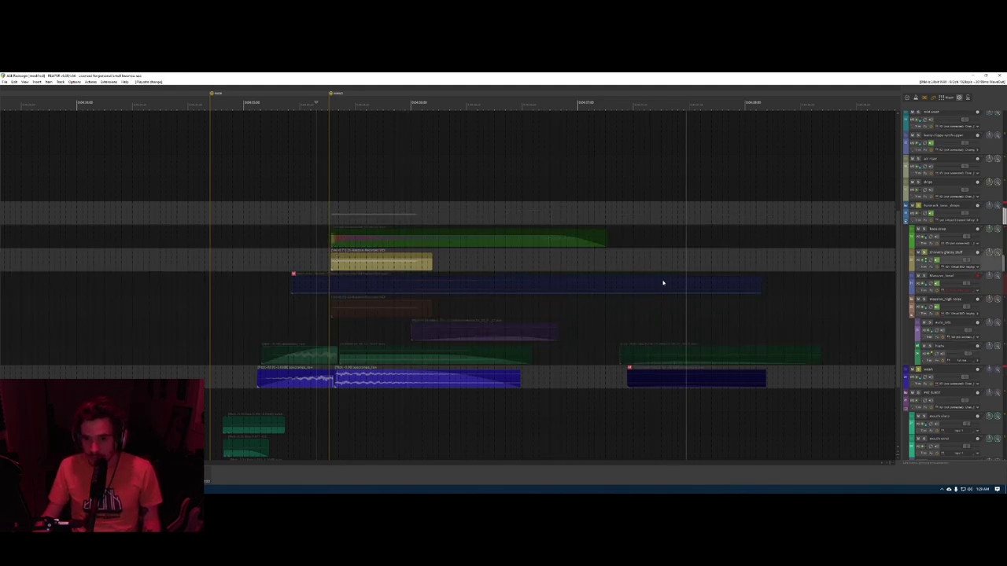
pyautogui.click(322, 259)
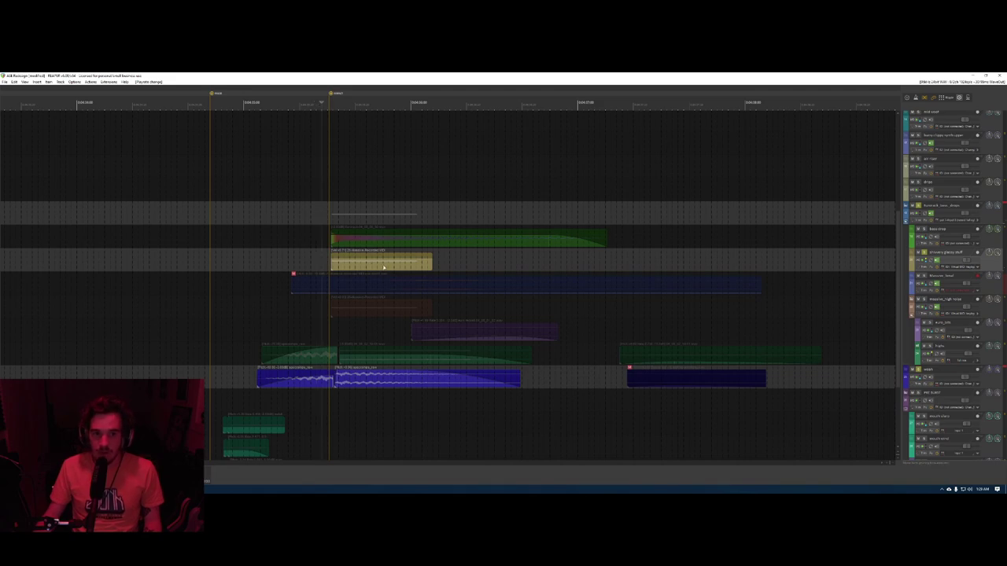
pyautogui.press('s')
# - Solo the green track above the blue one and play it from the gap before its last item
pyautogui.click(602, 354)
pyautogui.press('space')
pyautogui.press('space')
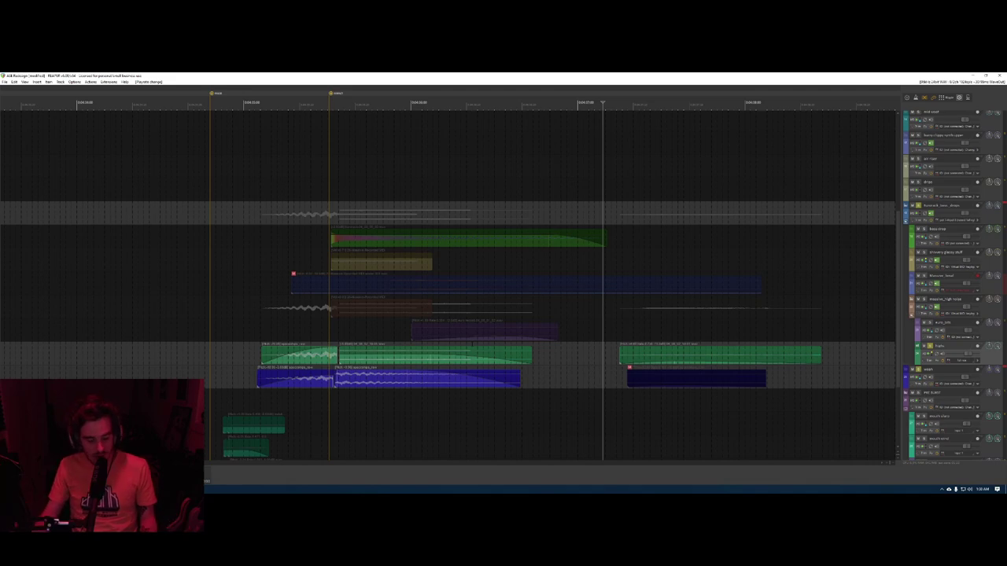
# - Solo the yellow glassy stuff track alongside the green one, and play both from just before the burst marker
pyautogui.click(367, 272)
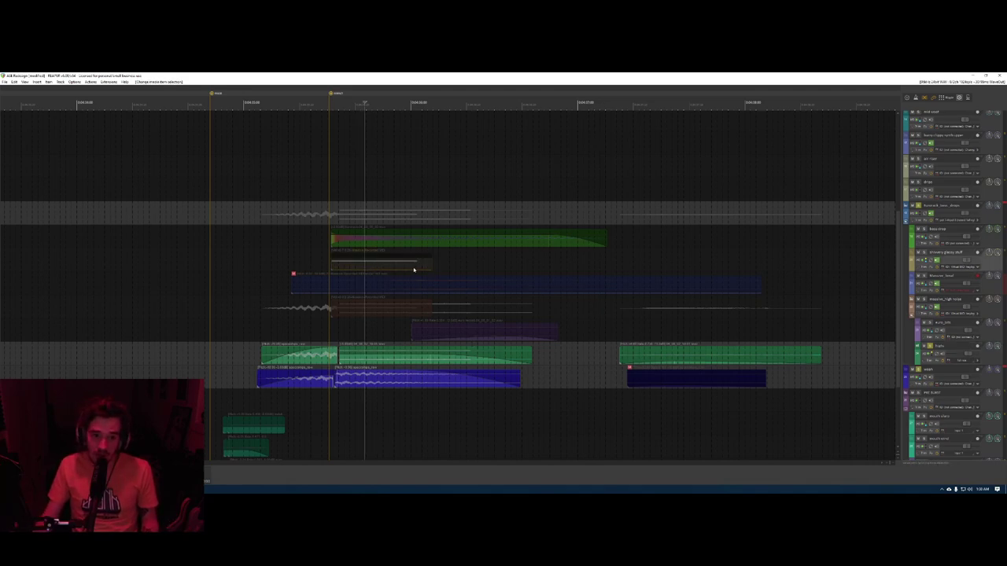
pyautogui.click(314, 260)
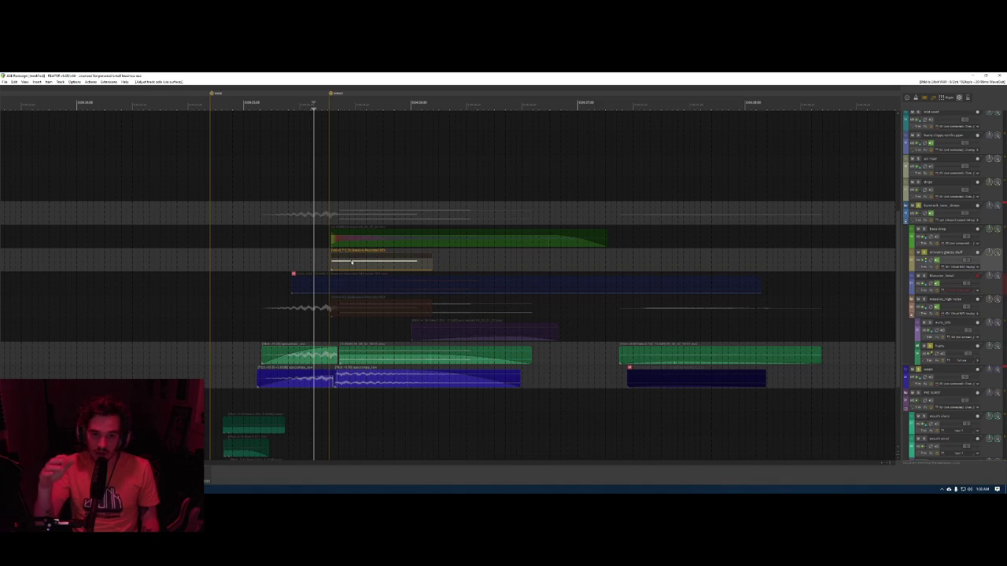
pyautogui.press('space')
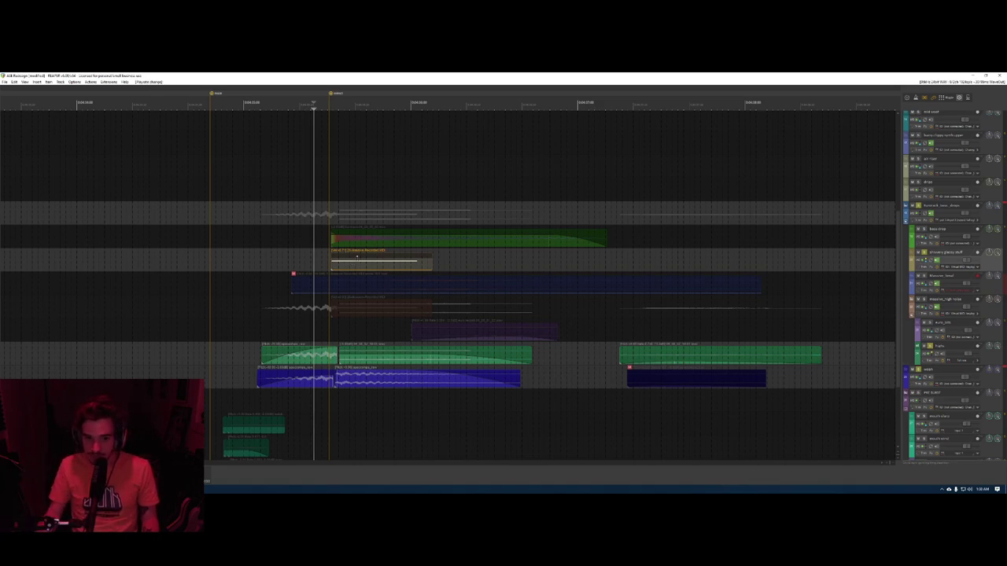
pyautogui.click(306, 259)
pyautogui.press('space')
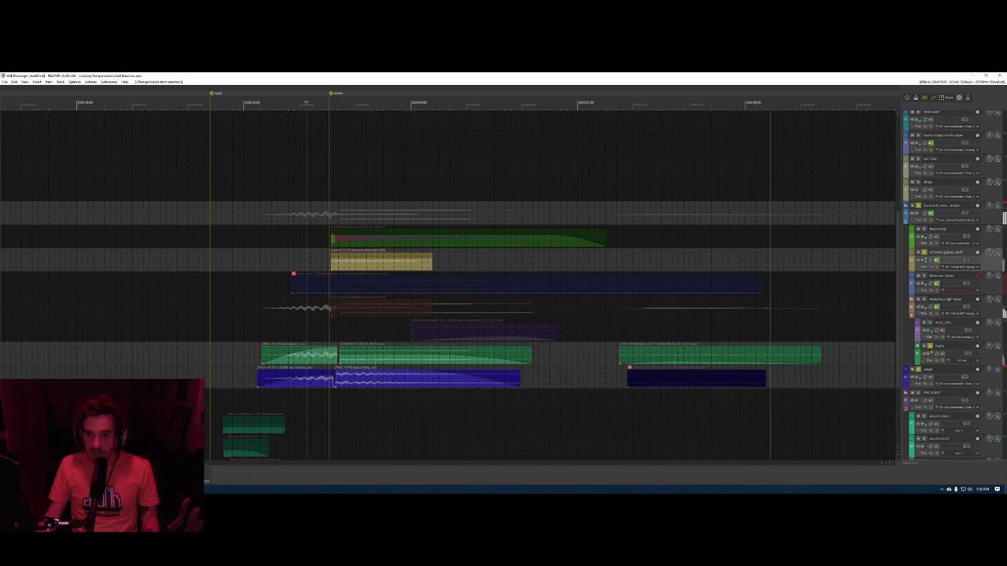
pyautogui.press('space')
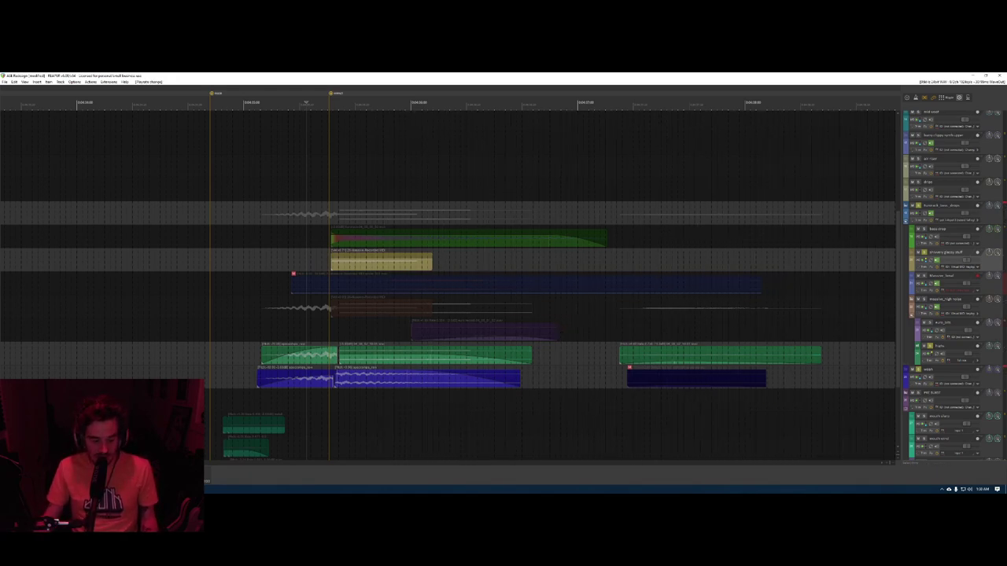
# - Clear the solos on the yellow, green and blue tracks and on the bass drops folder
pyautogui.click(319, 261)
pyautogui.press('F6')
pyautogui.click(247, 355)
pyautogui.press('F6')
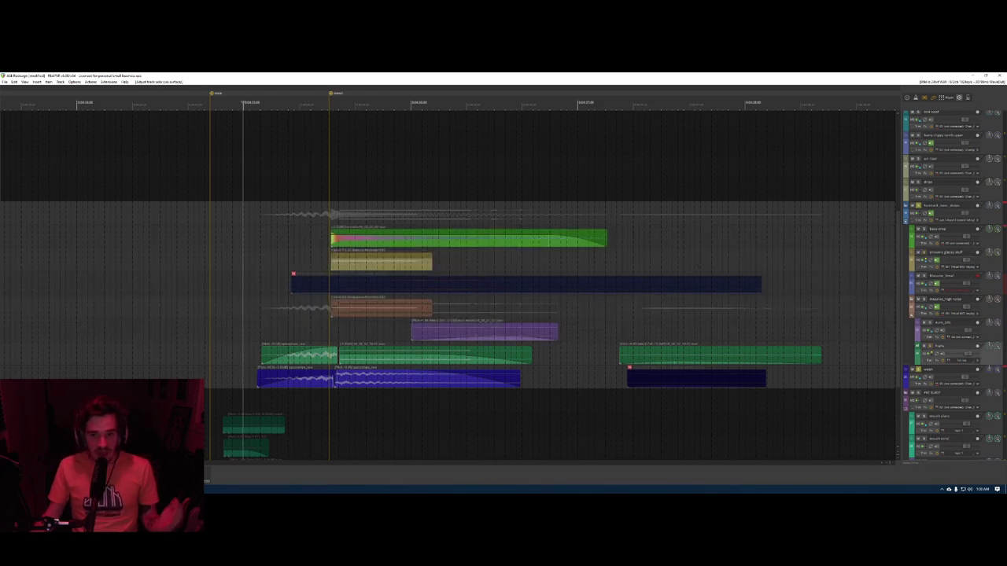
pyautogui.click(913, 373)
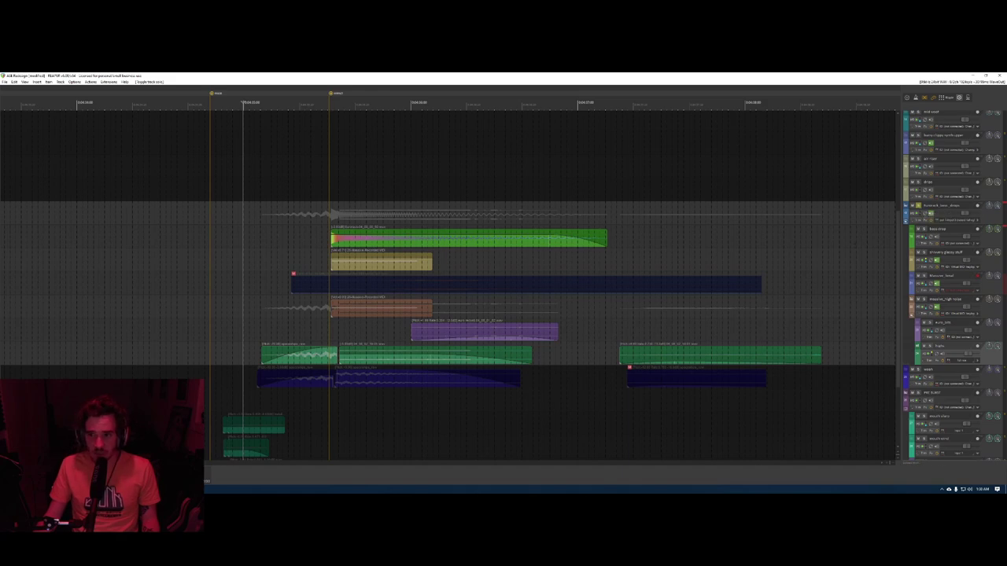
pyautogui.click(929, 211)
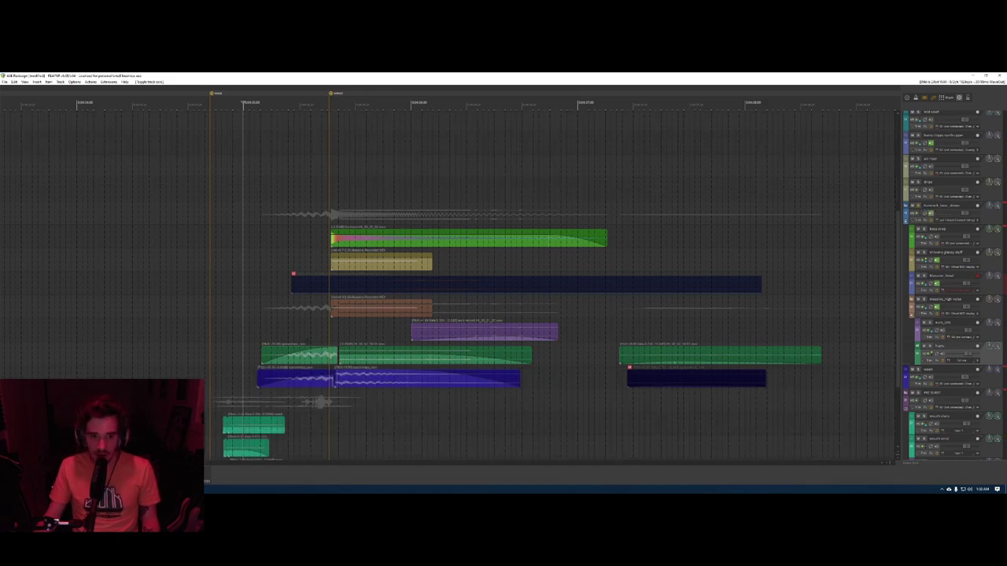
pyautogui.click(987, 330)
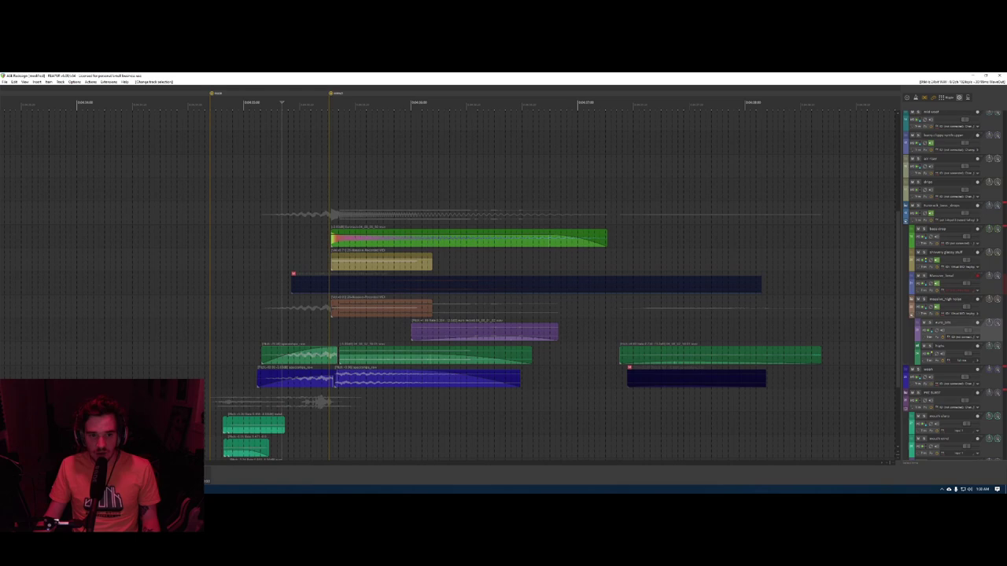
# - Examine the unused source recordings further along the timeline, and return to the marked sections with the arranged layers
pyautogui.hscroll(-5, 288, 336)
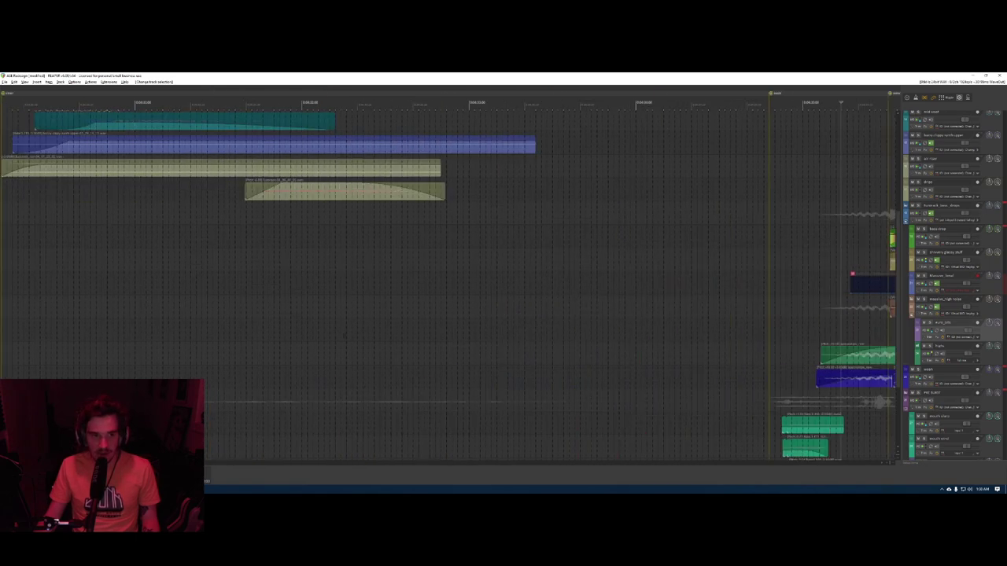
pyautogui.scroll(-4, 338, 337)
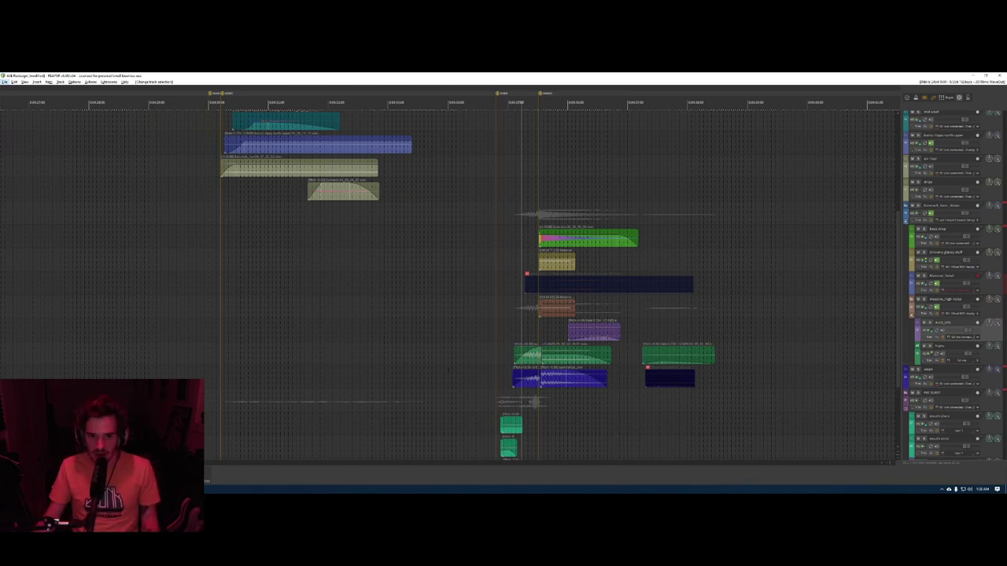
pyautogui.click(716, 302)
pyautogui.hscroll(3, 614, 301)
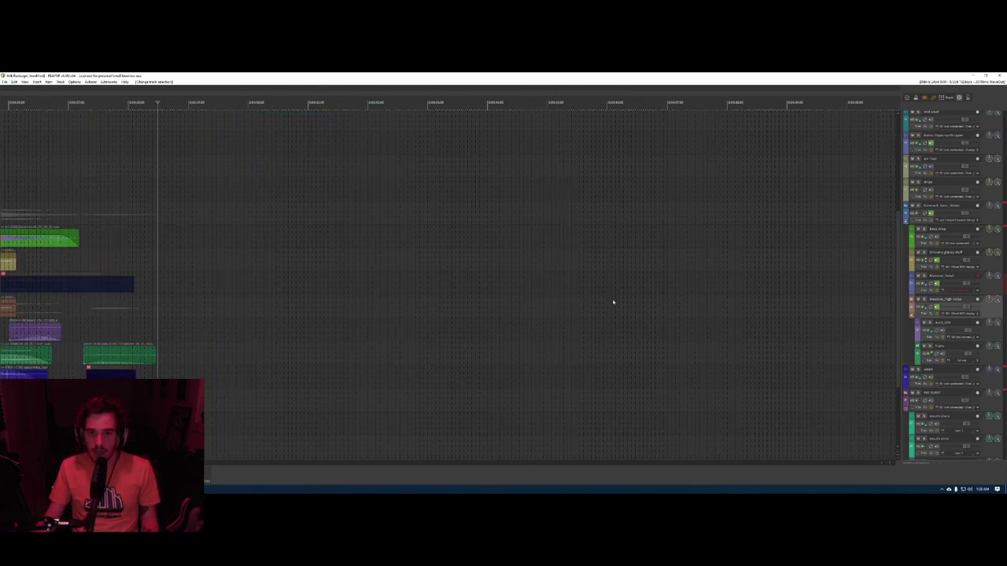
pyautogui.scroll(-6, 613, 301)
pyautogui.click(634, 297)
pyautogui.hscroll(3, 634, 298)
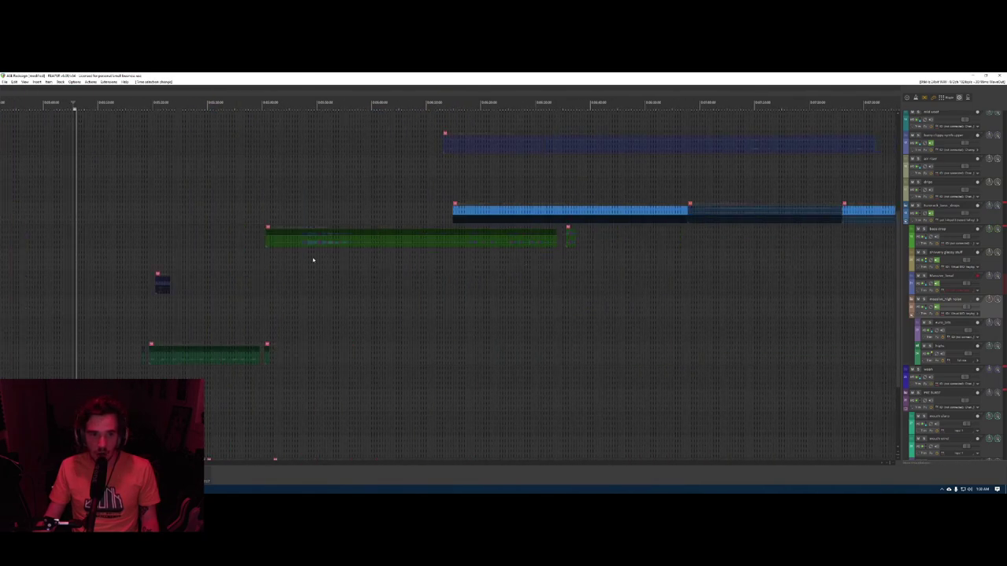
pyautogui.hscroll(5, 498, 273)
pyautogui.scroll(-3, 366, 252)
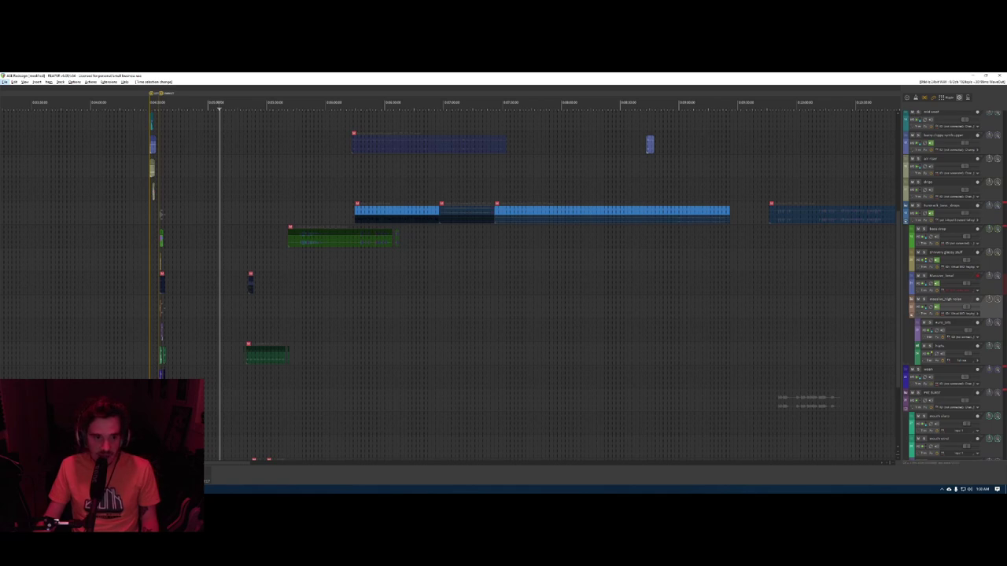
pyautogui.click(159, 291)
pyautogui.scroll(5, 159, 291)
pyautogui.scroll(2, 156, 291)
pyautogui.press('alt')
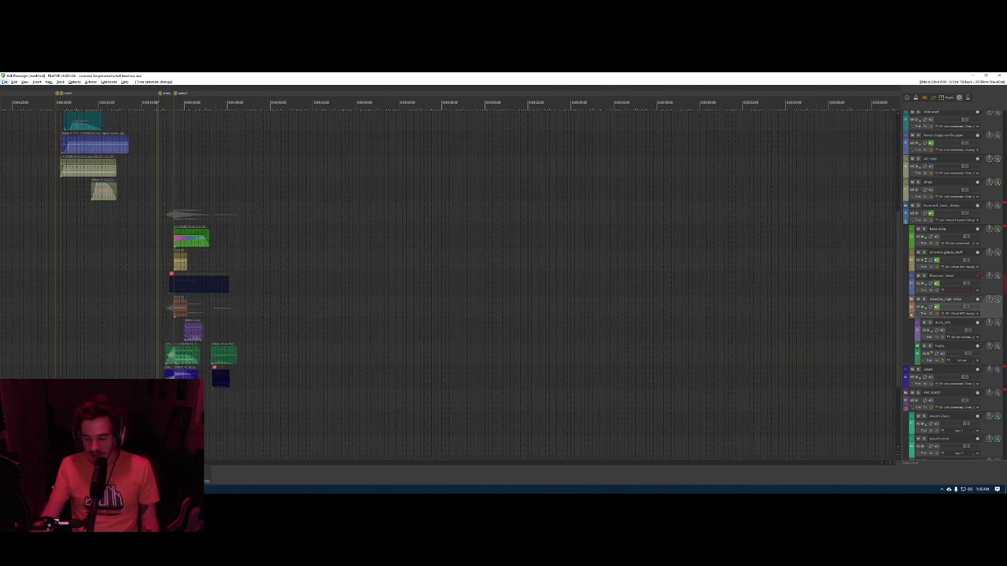